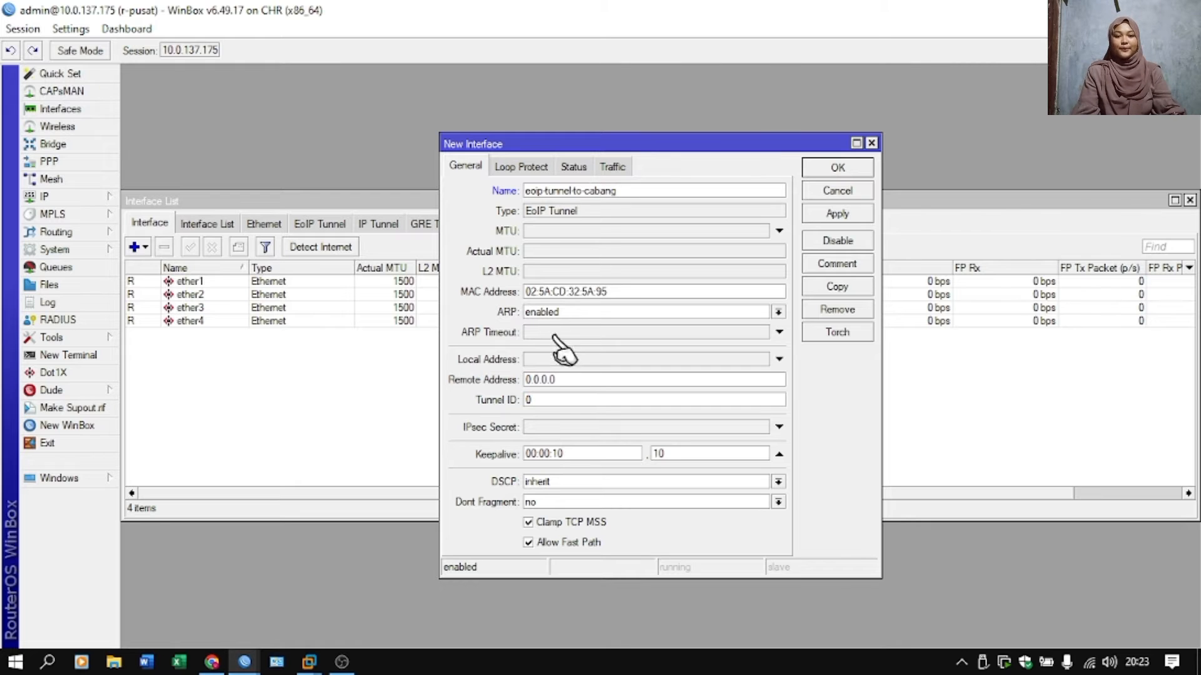
Set the remote address of the new EoIP tunnel on r-pusat to 10.0.137.176.
{"action": "left_click", "coordinate": [567, 377]}
{"action": "key", "text": "BackSpace"}
{"action": "key", "text": "BackSpace"}
{"action": "key", "text": "BackSpace"}
{"action": "key", "text": "BackSpace"}
{"action": "key", "text": "BackSpace"}
{"action": "key", "text": "BackSpace"}
{"action": "key", "text": "BackSpace"}
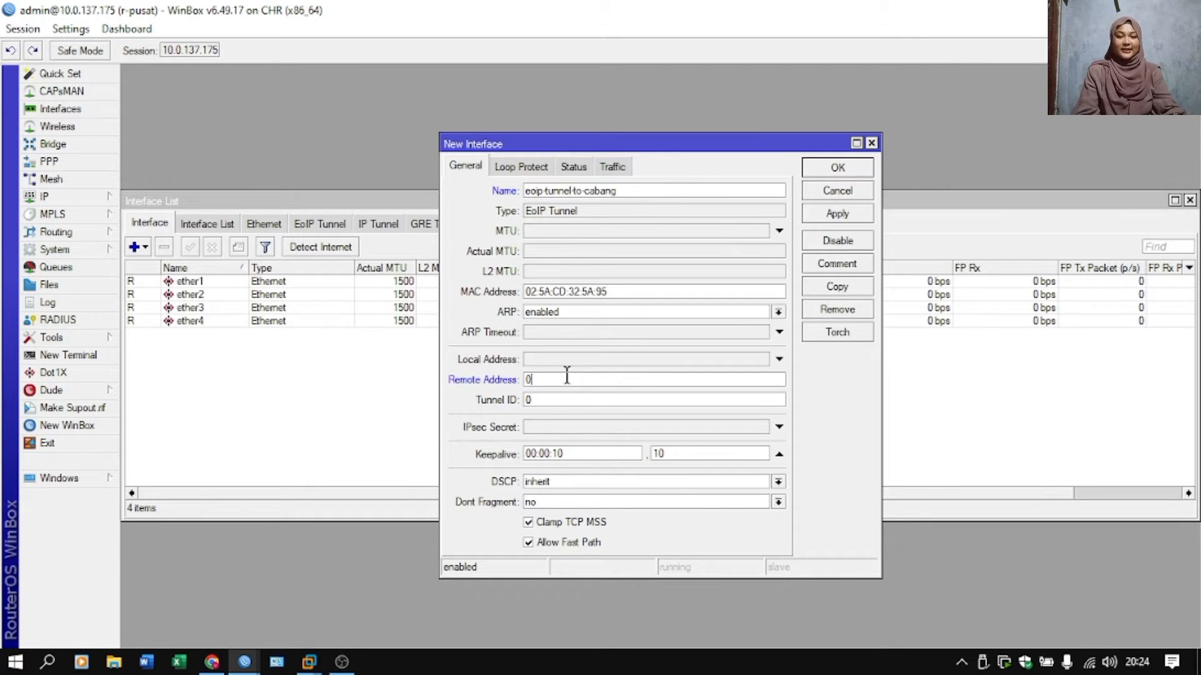
{"action": "type", "text": "10.0.13"}
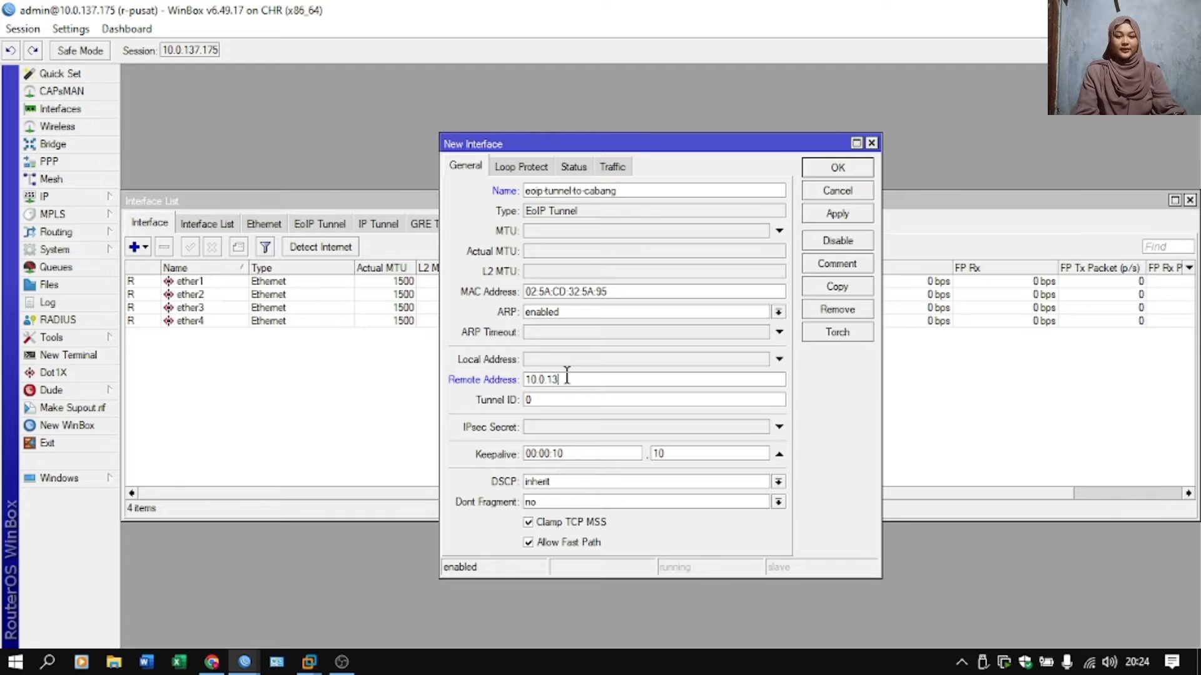
{"action": "type", "text": "7.176"}
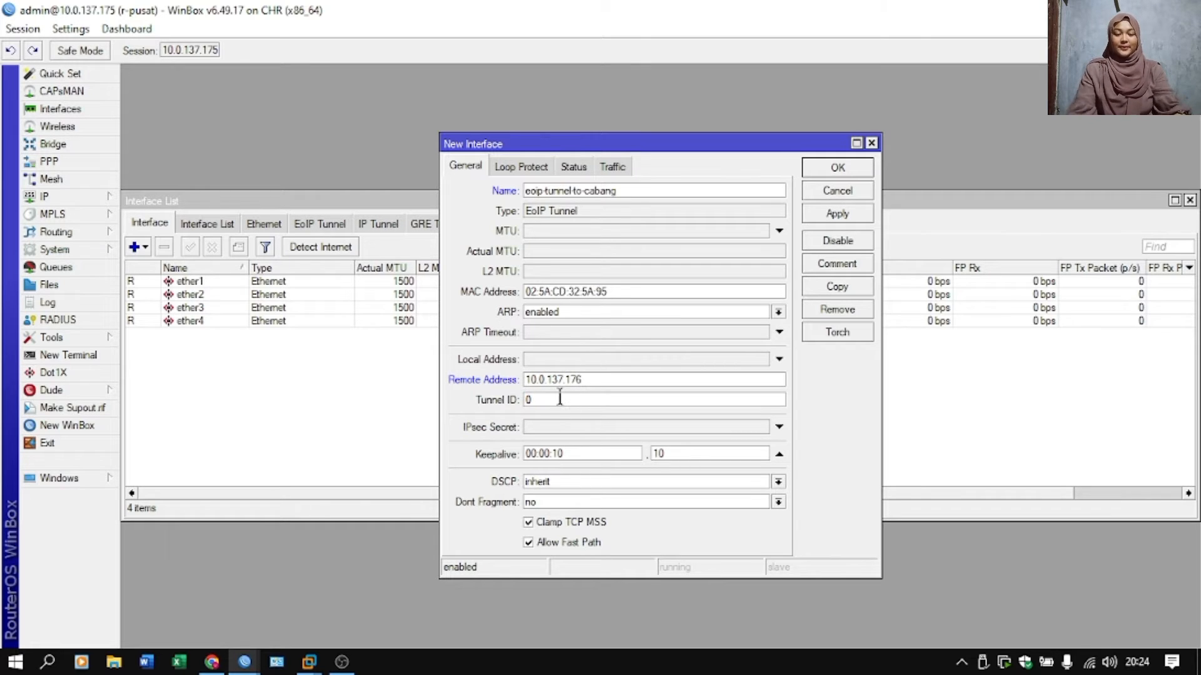
Set the EoIP tunnel ID to 100 and save the tunnel interface.
{"action": "left_click", "coordinate": [560, 398]}
{"action": "type", "text": "10"}
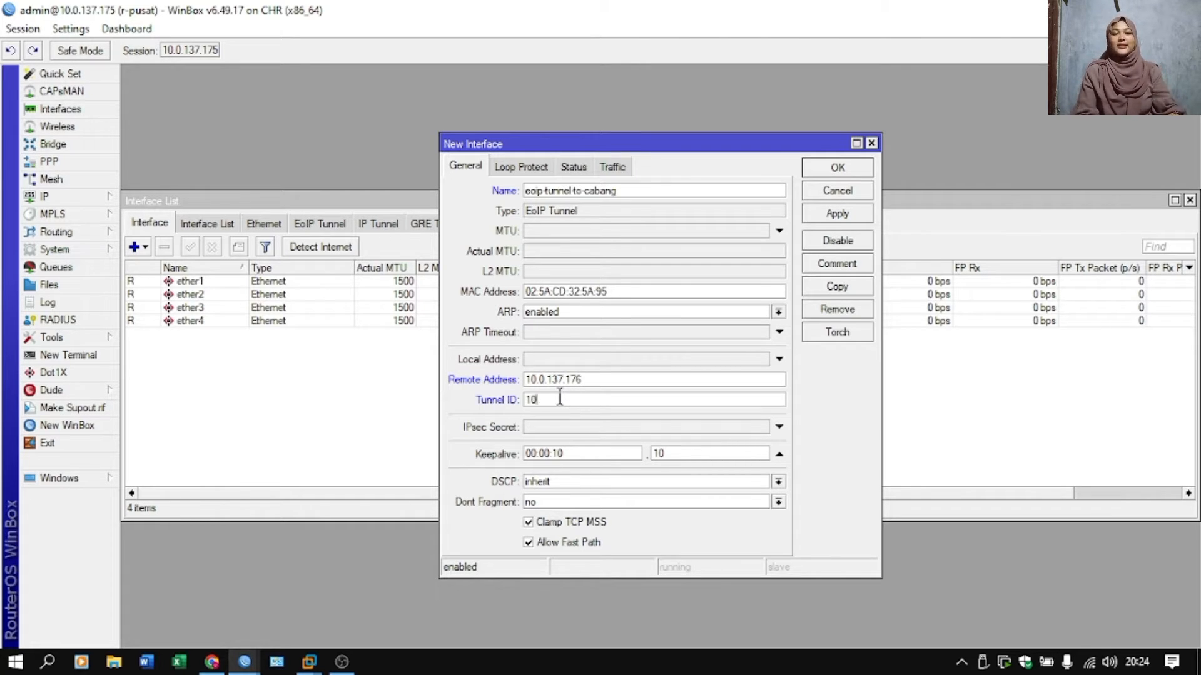
{"action": "type", "text": "0"}
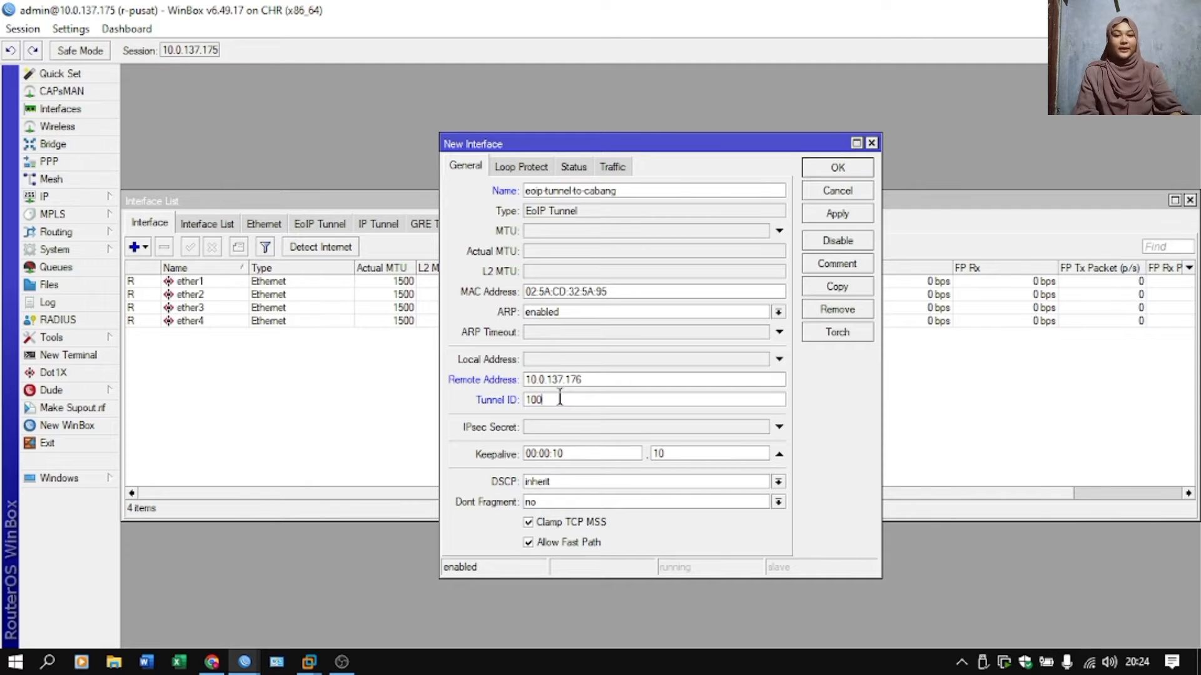
{"action": "left_click", "coordinate": [862, 213]}
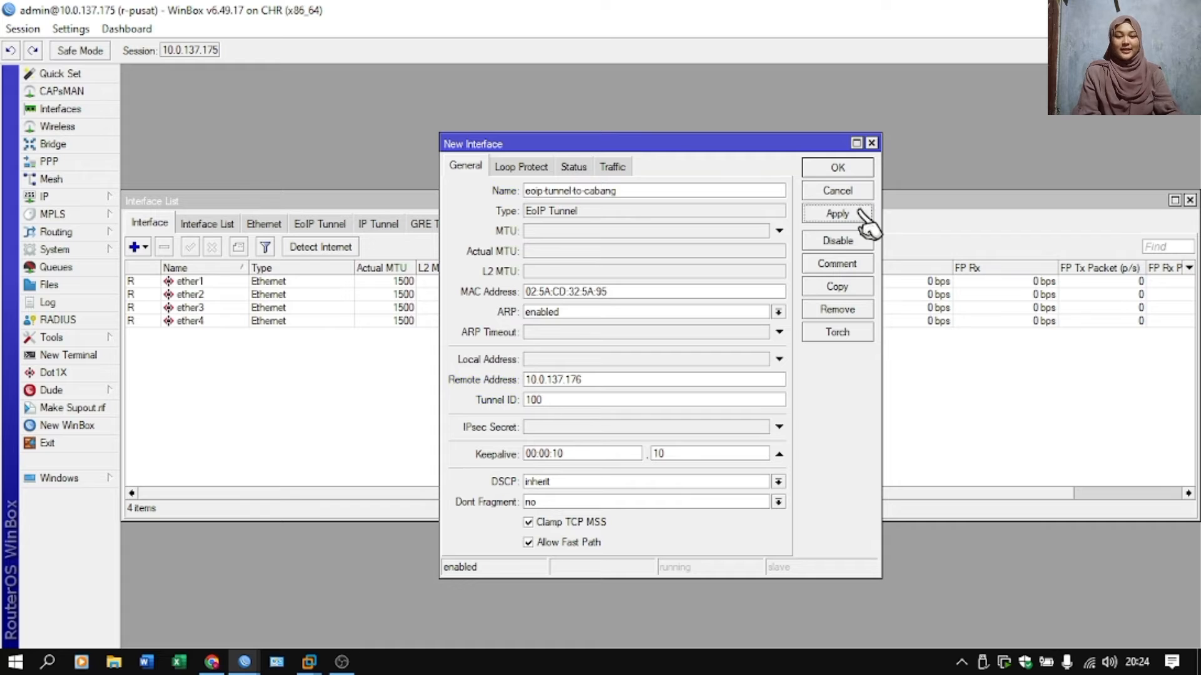
{"action": "left_click", "coordinate": [849, 174]}
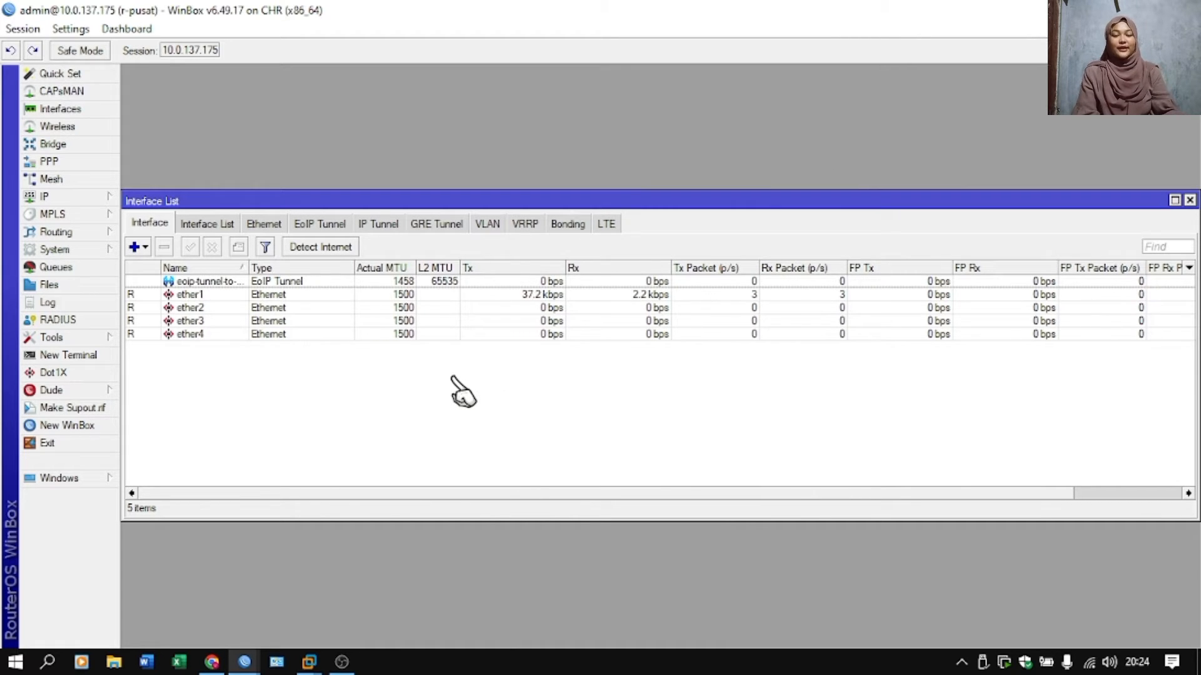
Switch to the r-cabang router session and start a new EoIP tunnel interface named eoip-tunnel-to-pusat.
{"action": "mouse_move", "coordinate": [247, 662]}
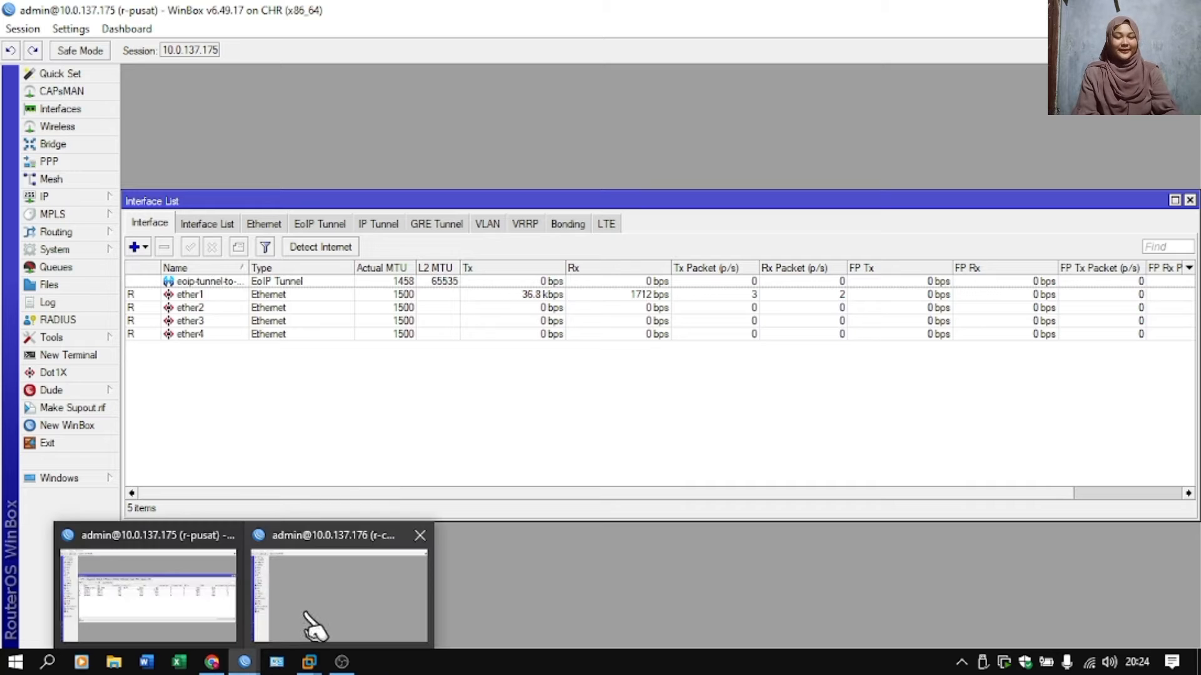
{"action": "left_click", "coordinate": [313, 625]}
{"action": "left_click", "coordinate": [80, 110]}
{"action": "left_click", "coordinate": [139, 248]}
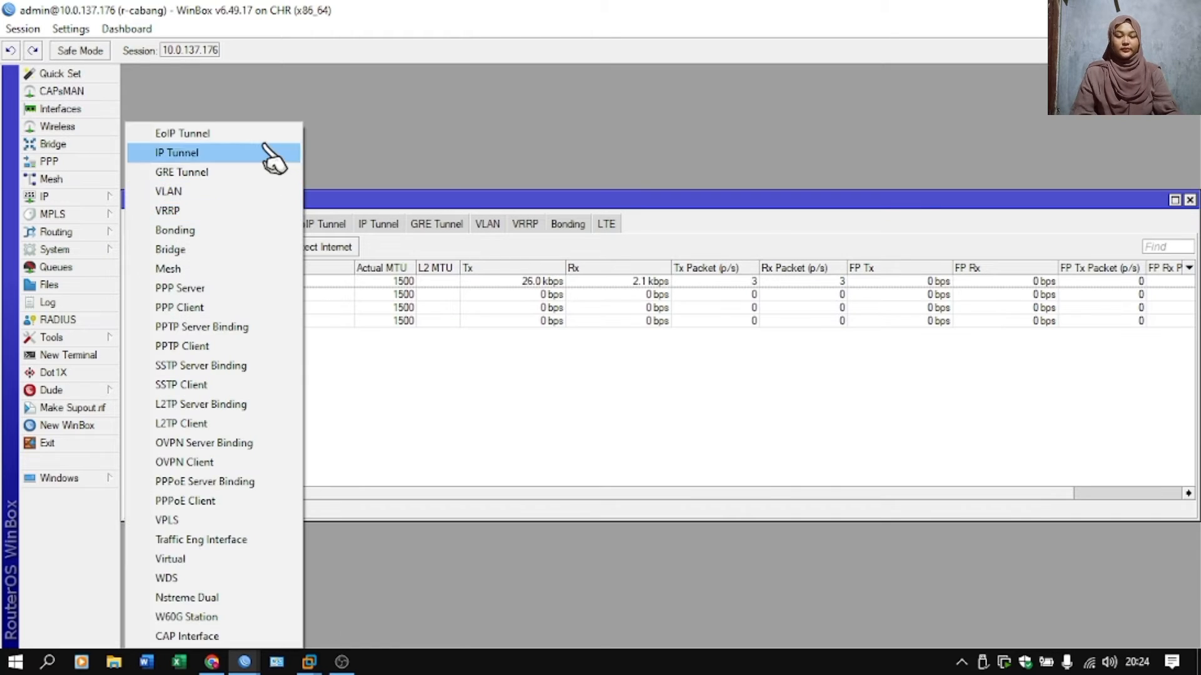
{"action": "left_click", "coordinate": [238, 129]}
{"action": "left_click", "coordinate": [613, 194]}
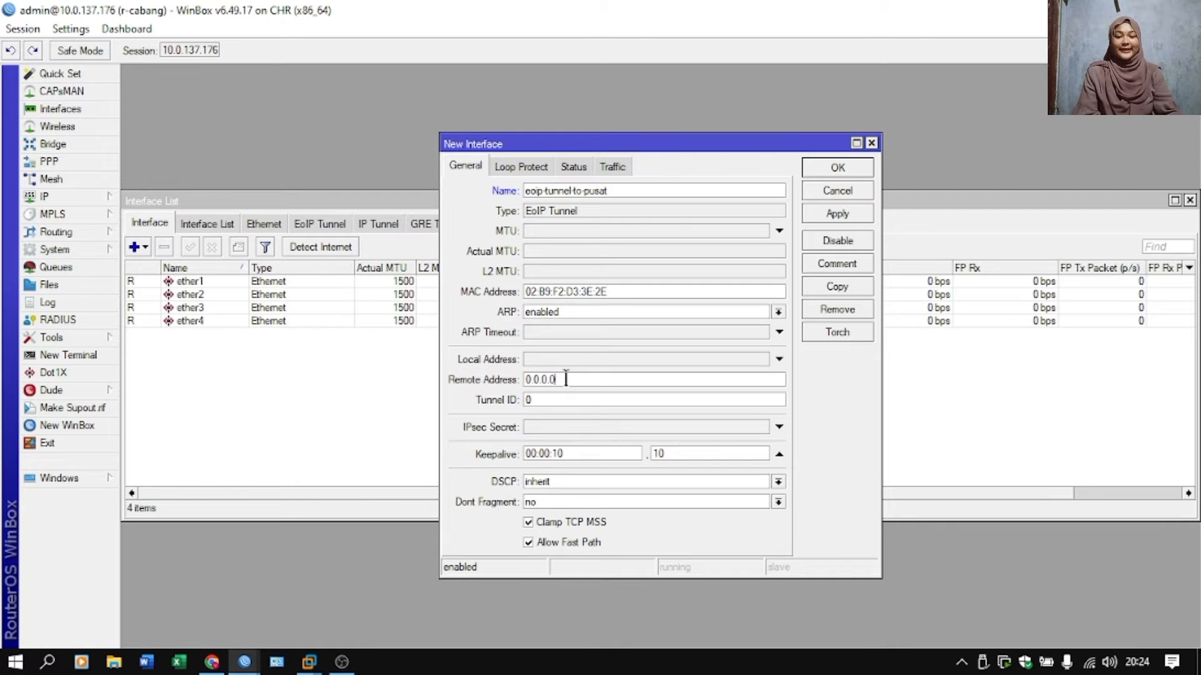
Set the r-cabang tunnel's remote address to 10.0.137.175 and tunnel ID to 100, and save it.
{"action": "key", "text": "BackSpace"}
{"action": "key", "text": "BackSpace"}
{"action": "key", "text": "BackSpace"}
{"action": "key", "text": "BackSpace"}
{"action": "key", "text": "BackSpace"}
{"action": "key", "text": "BackSpace"}
{"action": "key", "text": "BackSpace"}
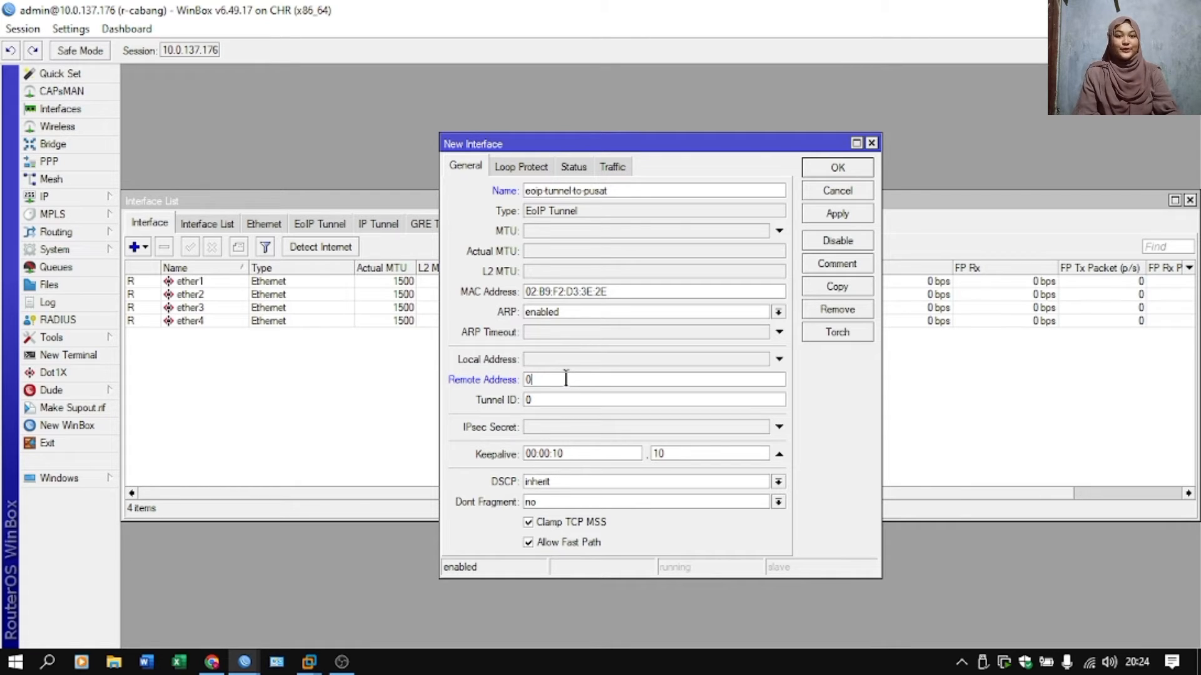
{"action": "type", "text": "10.0.137"}
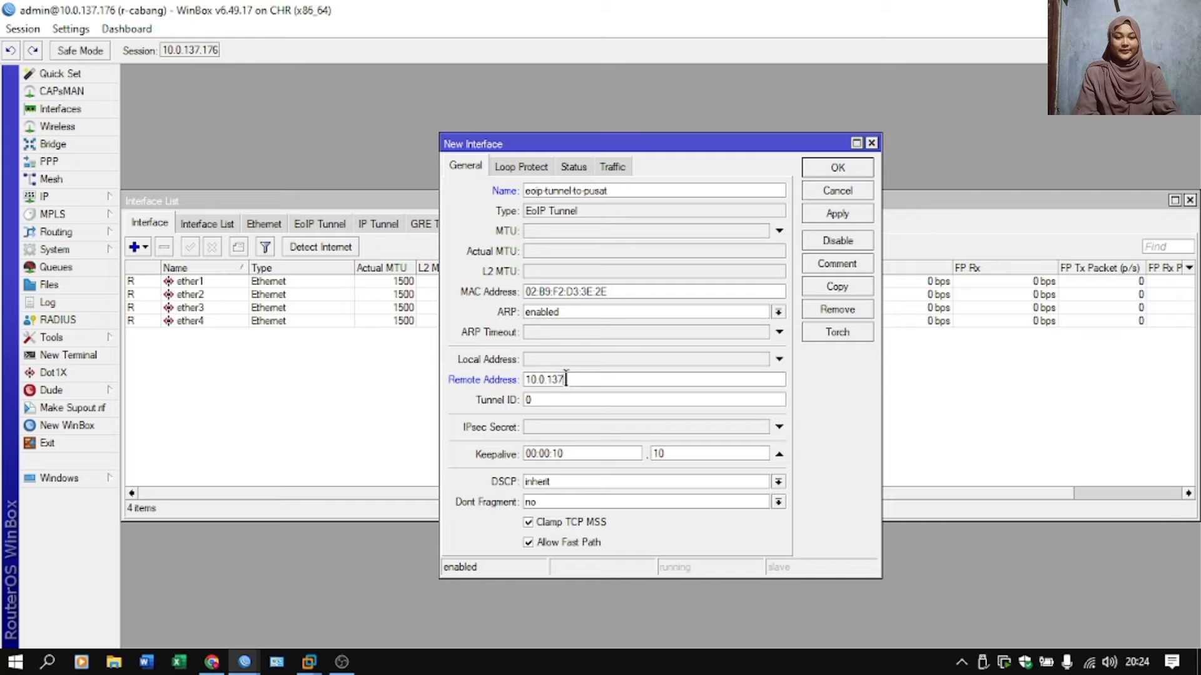
{"action": "type", "text": ".175"}
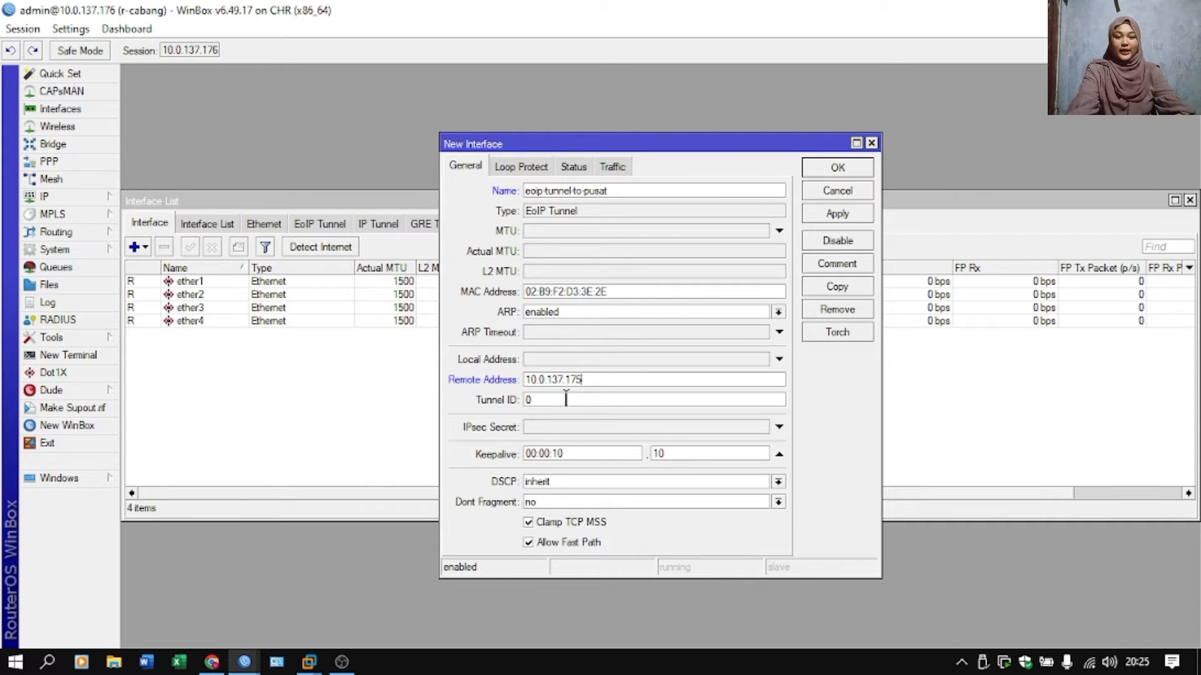
{"action": "key", "text": "BackSpace"}
{"action": "type", "text": "100"}
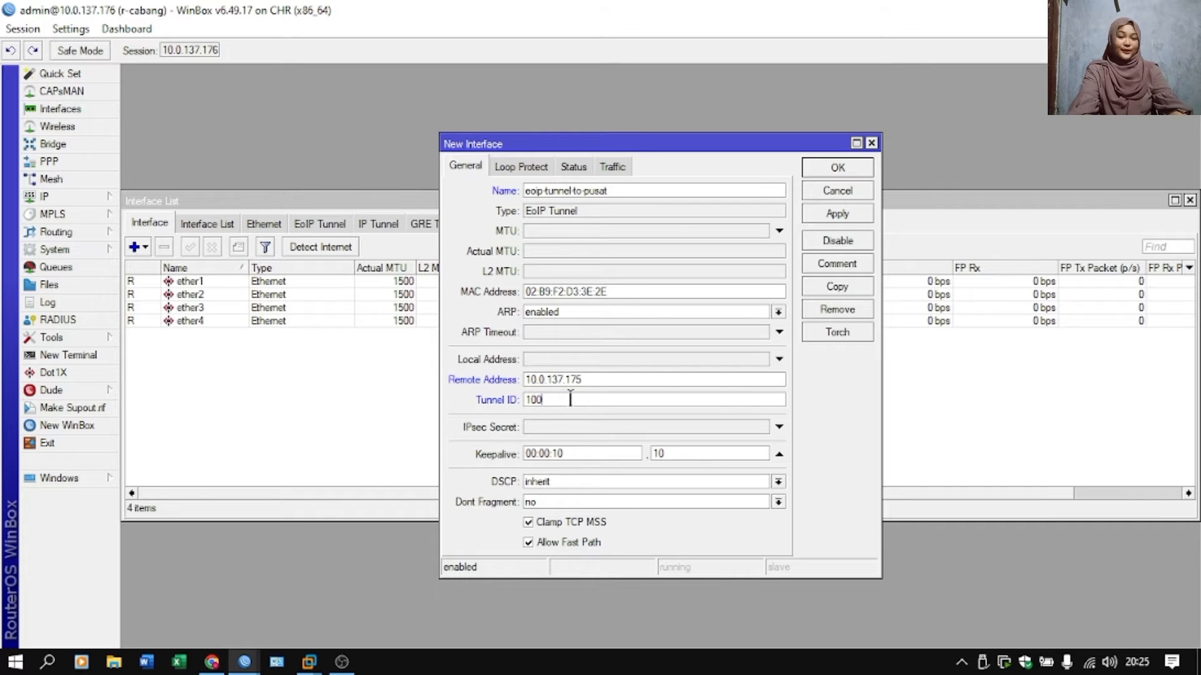
{"action": "left_click", "coordinate": [841, 169]}
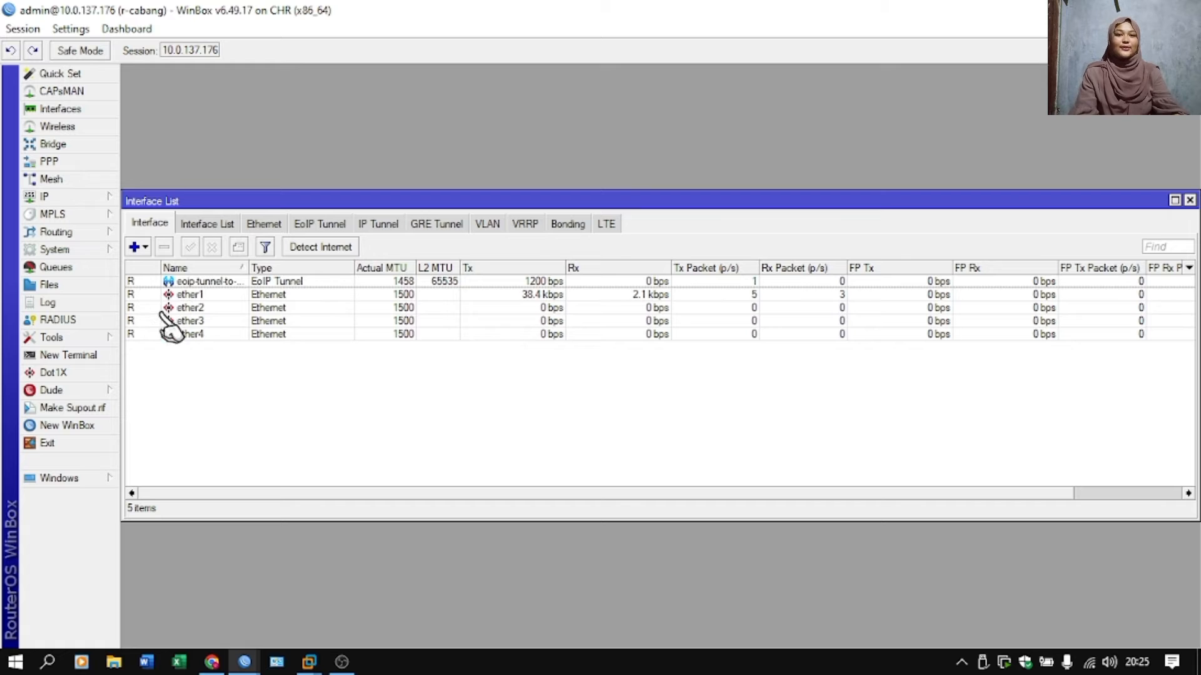
Switch to the r-pusat router session and create a bridge named bridge-for-eoip.
{"action": "mouse_move", "coordinate": [244, 662]}
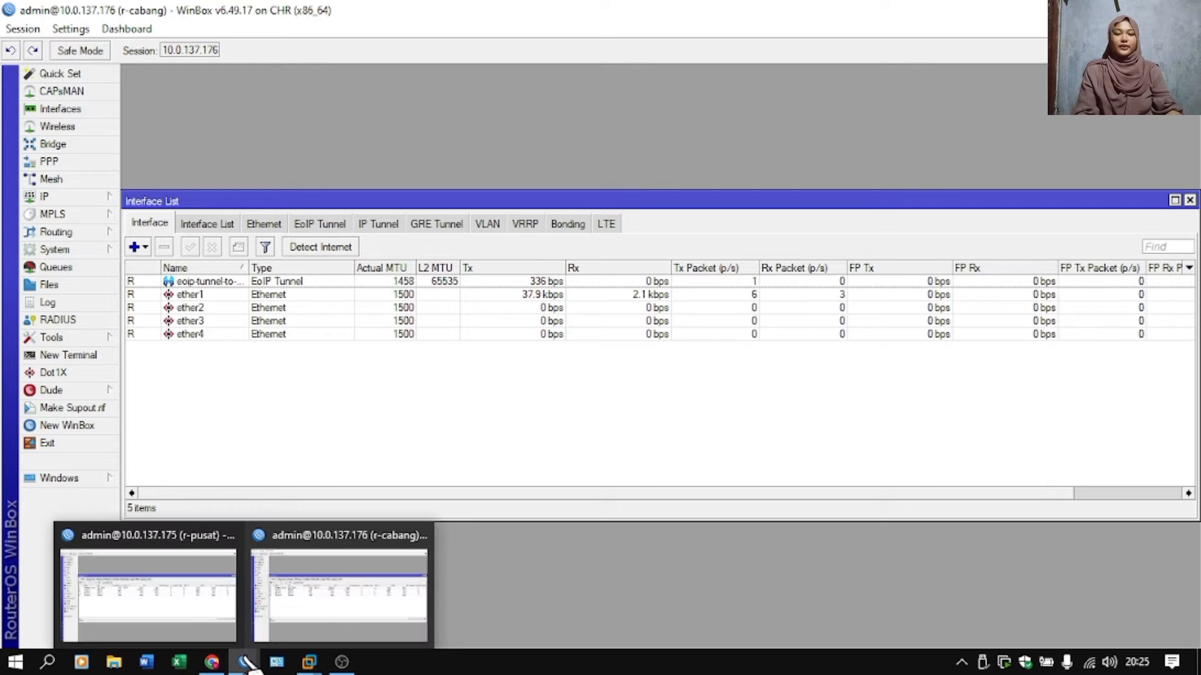
{"action": "left_click", "coordinate": [200, 592]}
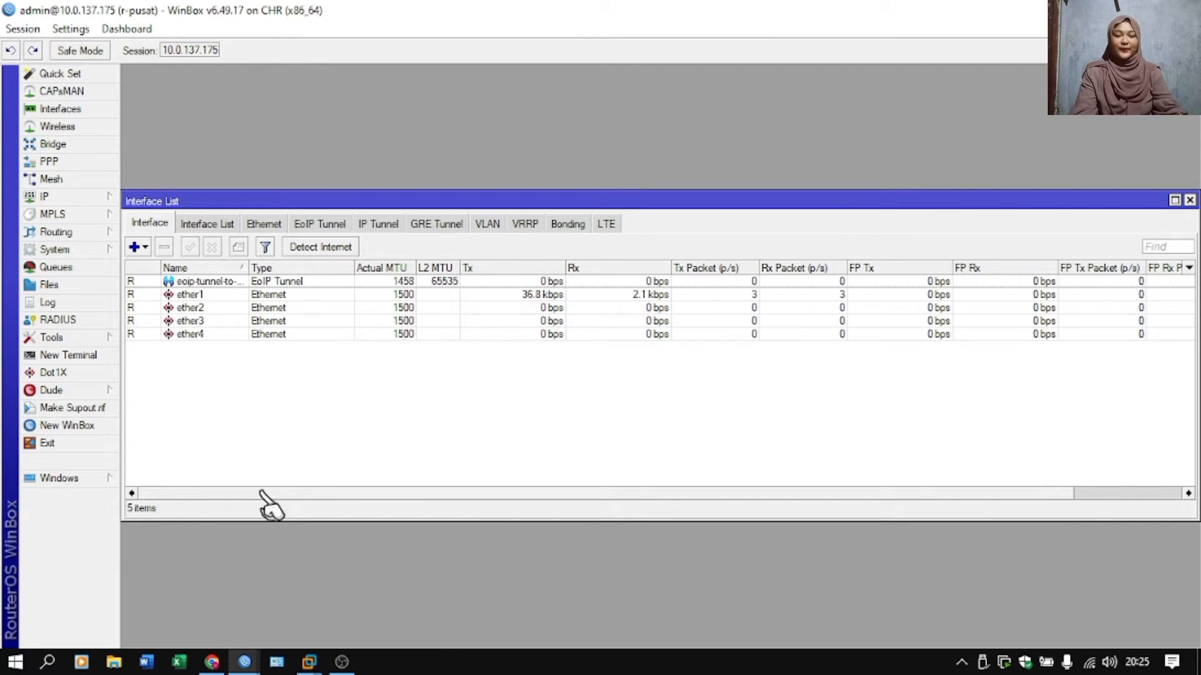
{"action": "left_click", "coordinate": [68, 148]}
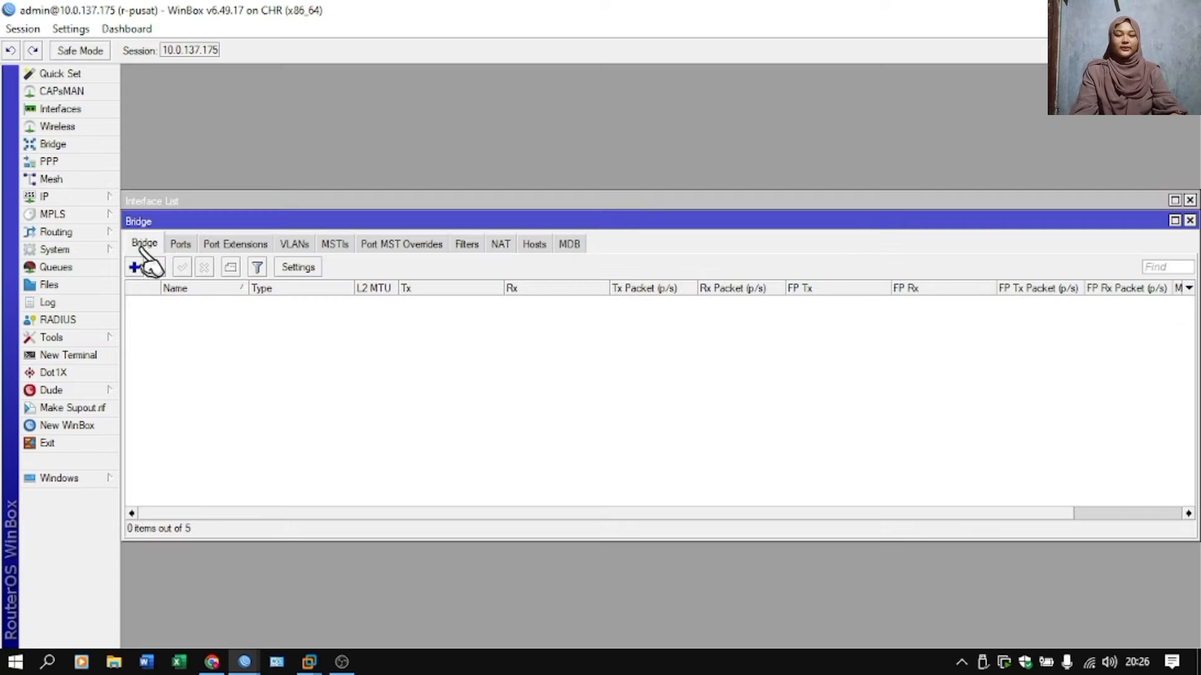
{"action": "left_click", "coordinate": [134, 267]}
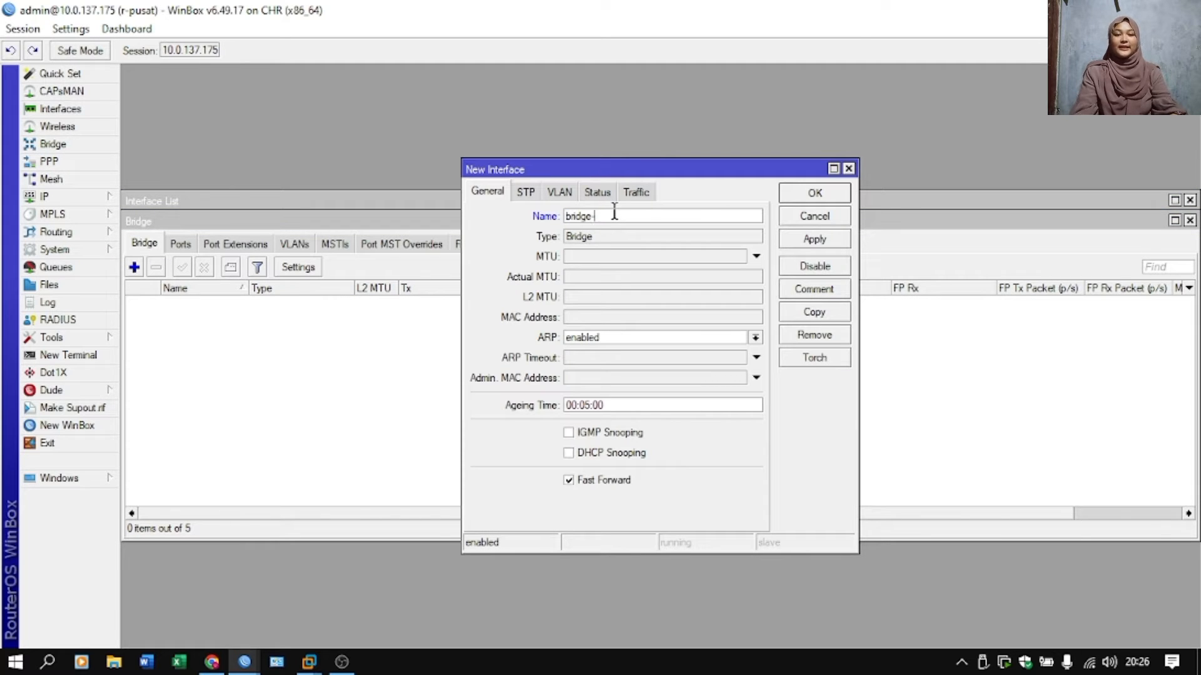
{"action": "type", "text": "-fot"}
{"action": "type", "text": "-eoip"}
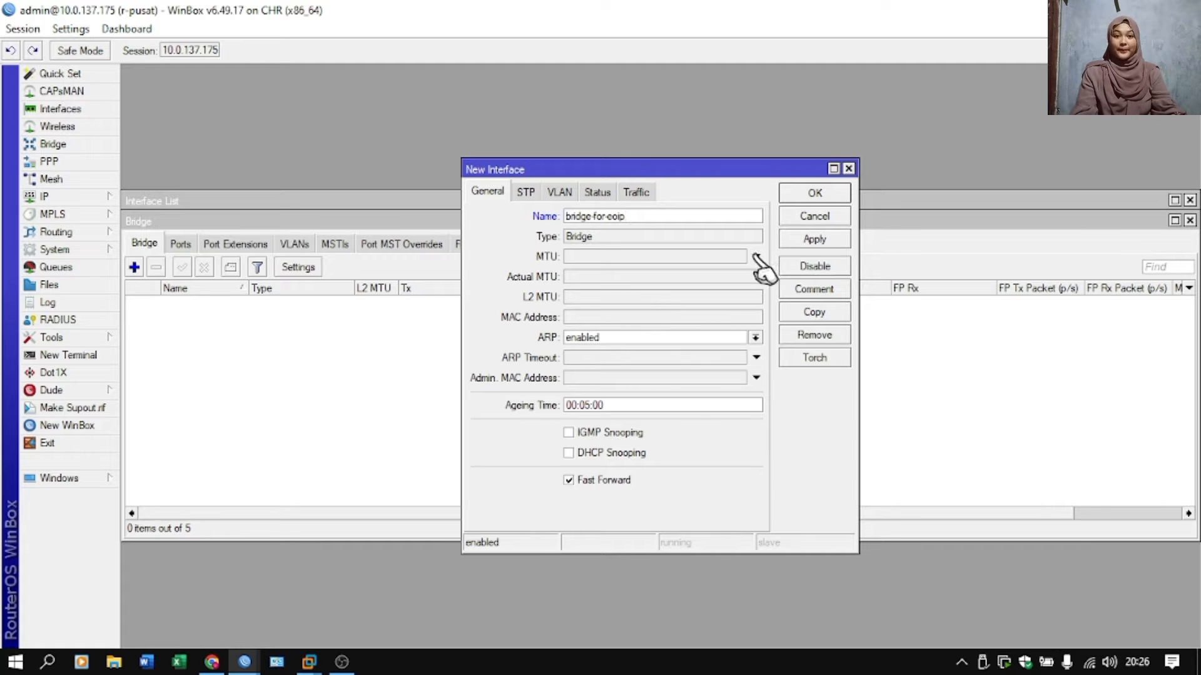
{"action": "left_click", "coordinate": [829, 239]}
{"action": "left_click", "coordinate": [848, 169]}
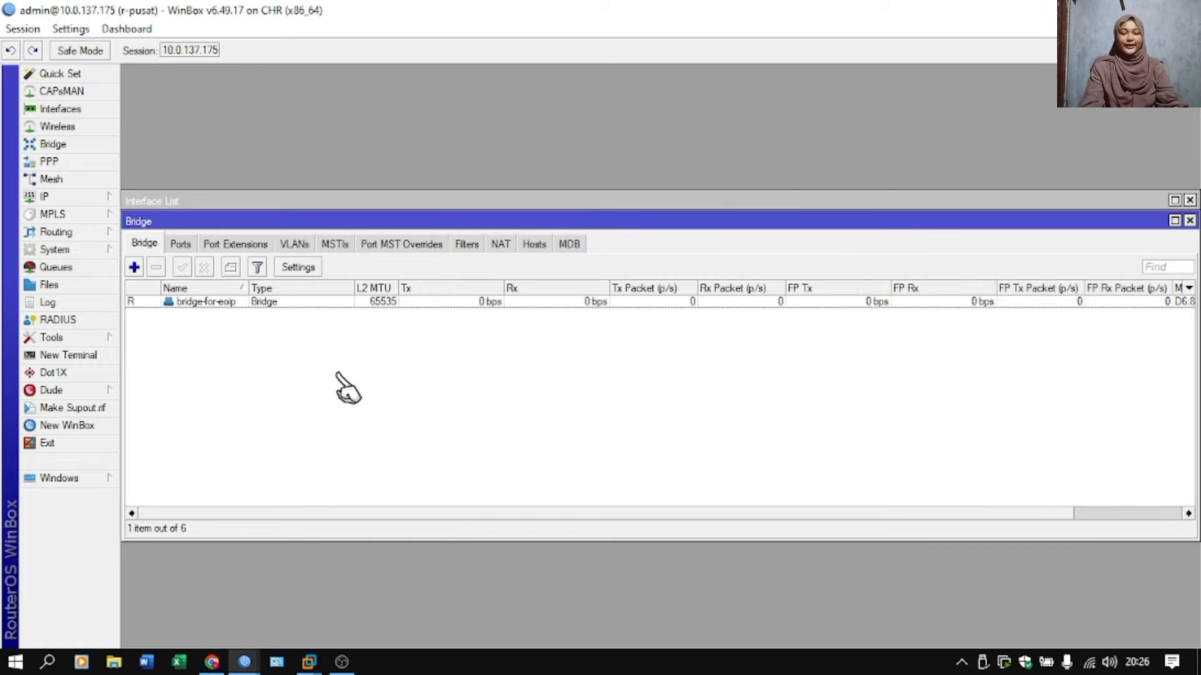
Add ether2 as a port of bridge-for-eoip on r-pusat.
{"action": "left_click", "coordinate": [182, 244]}
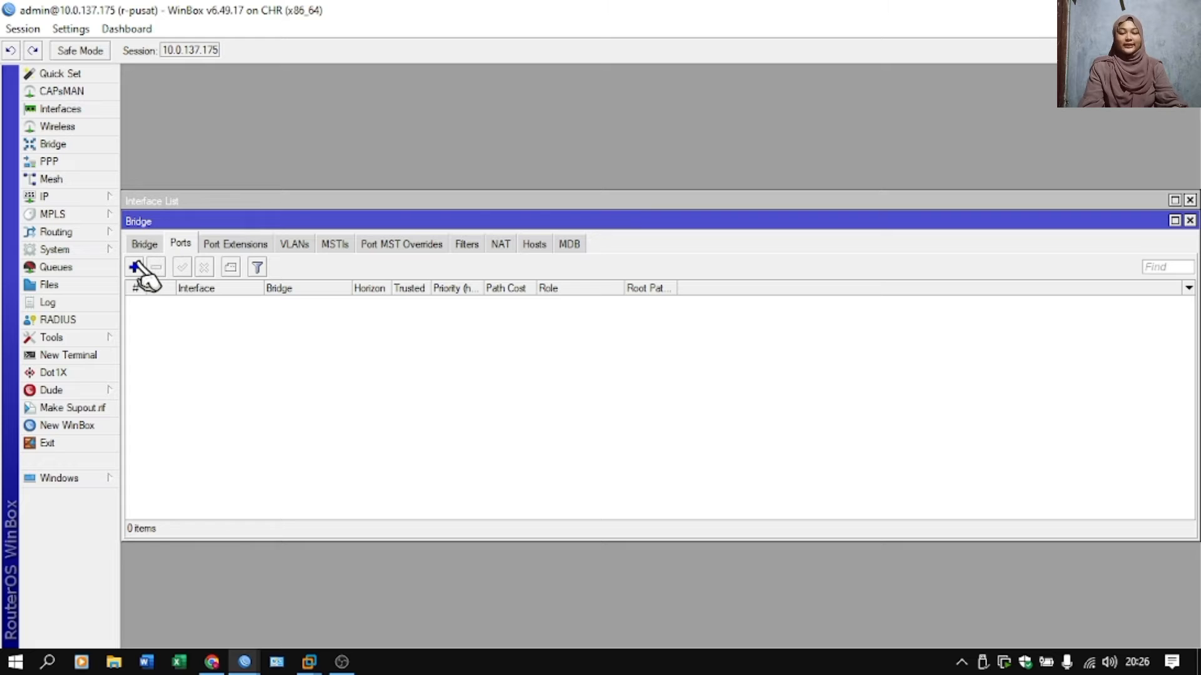
{"action": "left_click", "coordinate": [135, 267]}
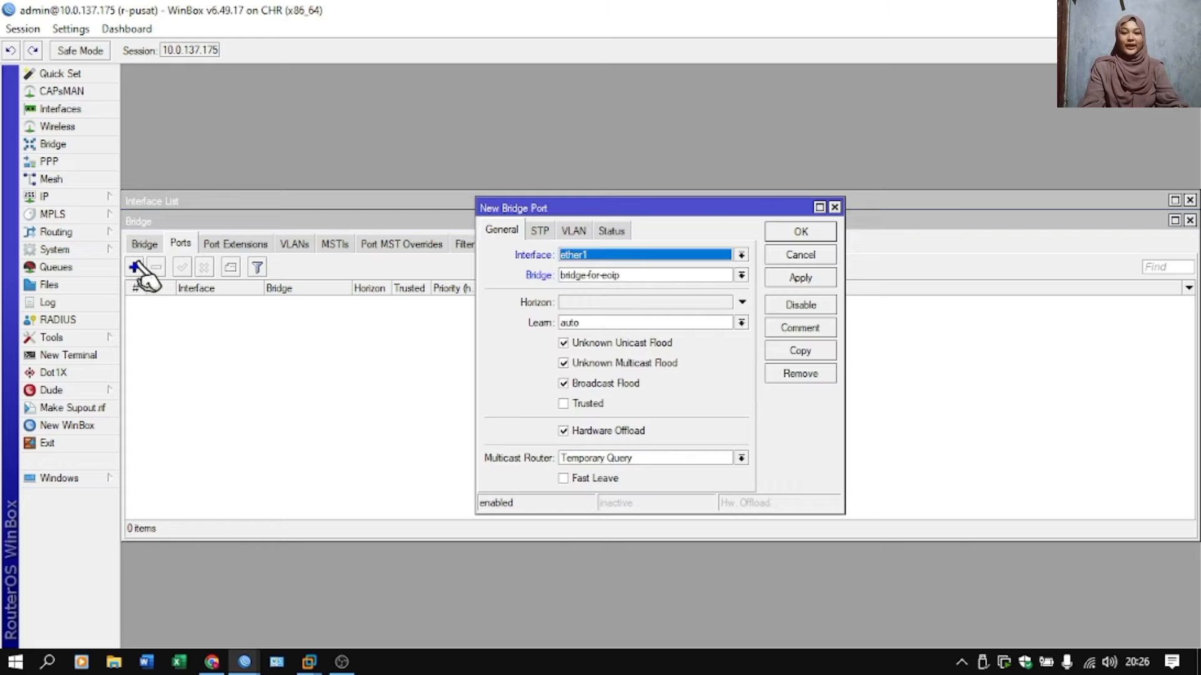
{"action": "left_click", "coordinate": [597, 257]}
{"action": "left_click", "coordinate": [622, 315]}
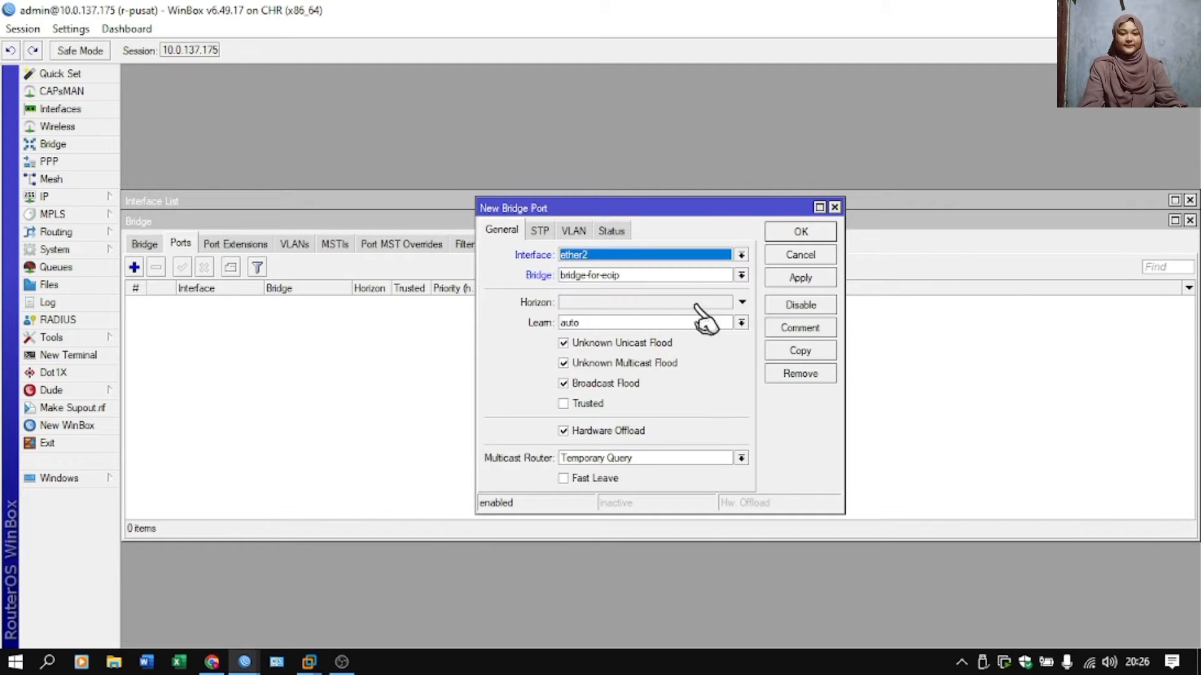
{"action": "left_click", "coordinate": [803, 233]}
Add the eoip-tunnel-to-cabang interface as a second port of bridge-for-eoip.
{"action": "left_click", "coordinate": [135, 268]}
{"action": "left_click", "coordinate": [650, 256]}
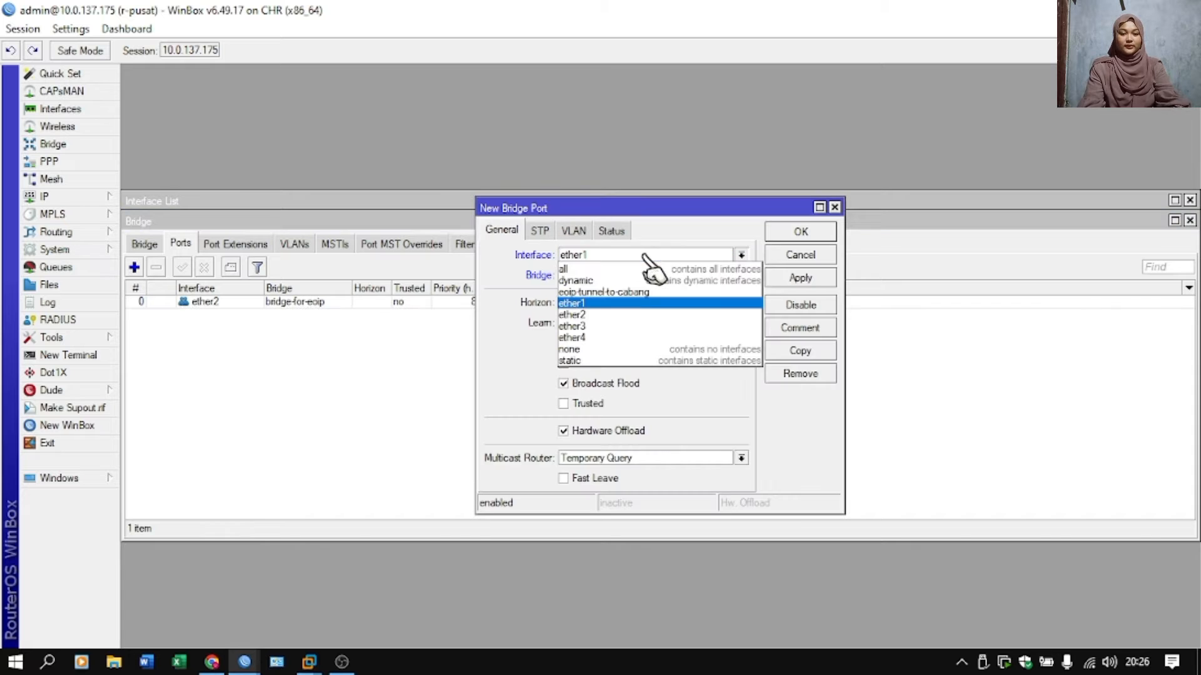
{"action": "left_click", "coordinate": [650, 292]}
{"action": "left_click", "coordinate": [802, 232]}
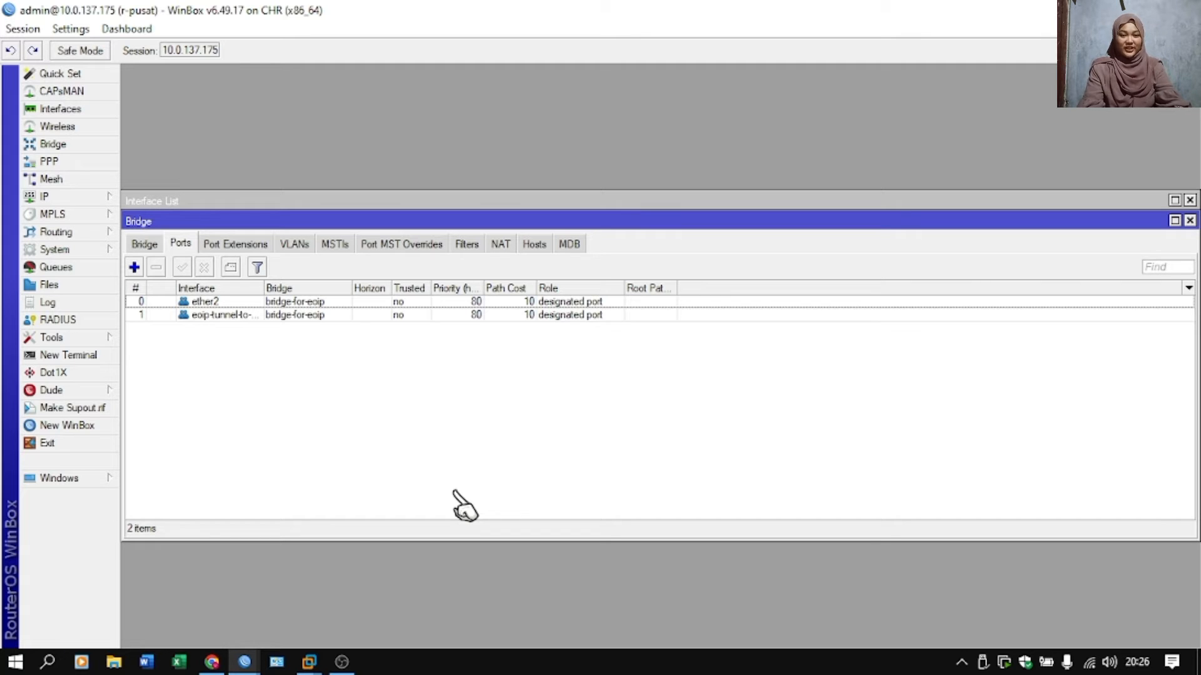
Switch to the r-cabang router session and create a bridge named bridge-for-eoip.
{"action": "mouse_move", "coordinate": [245, 662]}
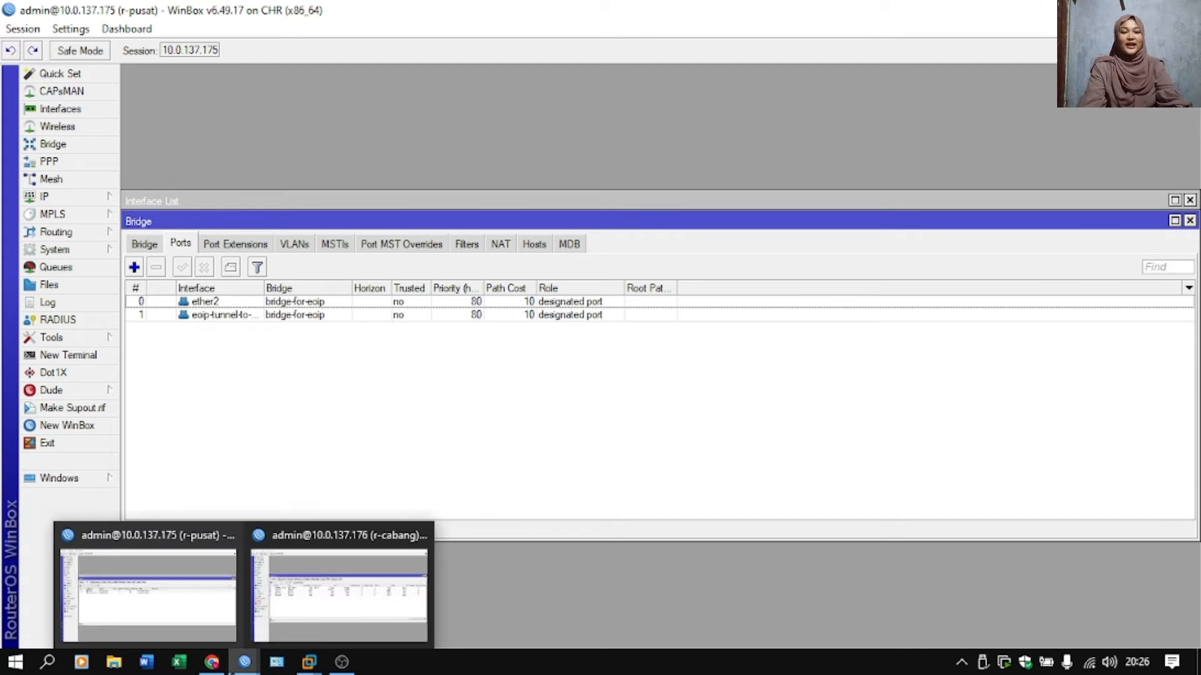
{"action": "left_click", "coordinate": [374, 593]}
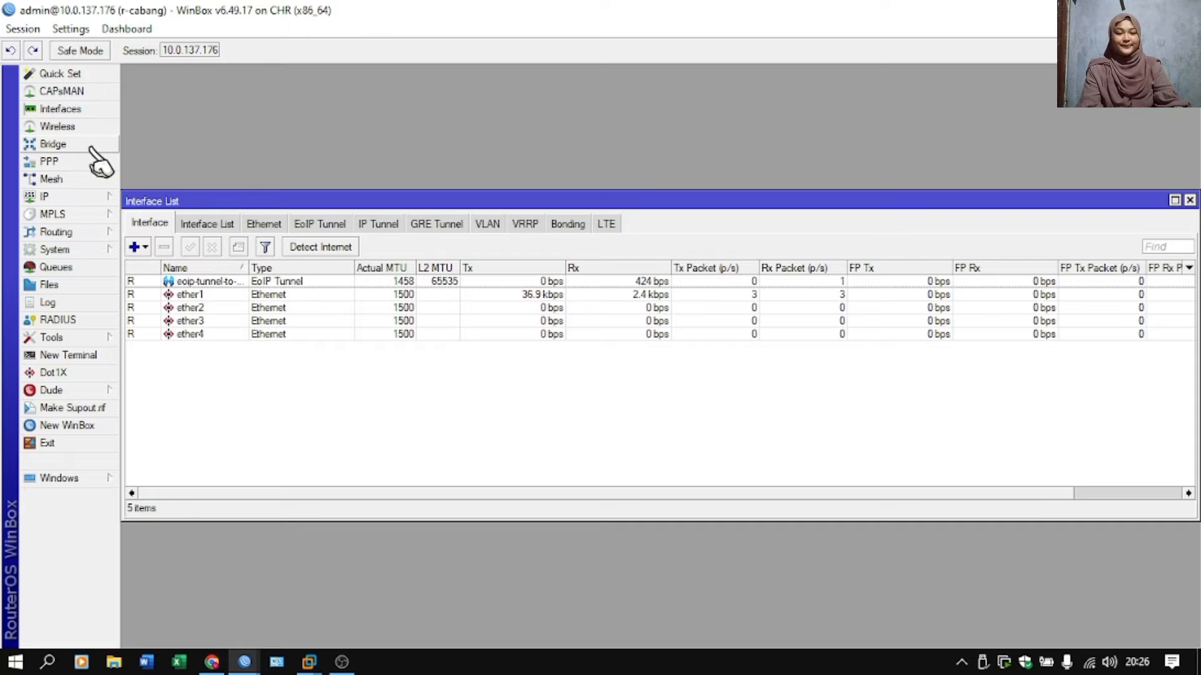
{"action": "left_click", "coordinate": [94, 149]}
{"action": "left_click", "coordinate": [134, 267]}
{"action": "left_click", "coordinate": [608, 216]}
{"action": "type", "text": "-"}
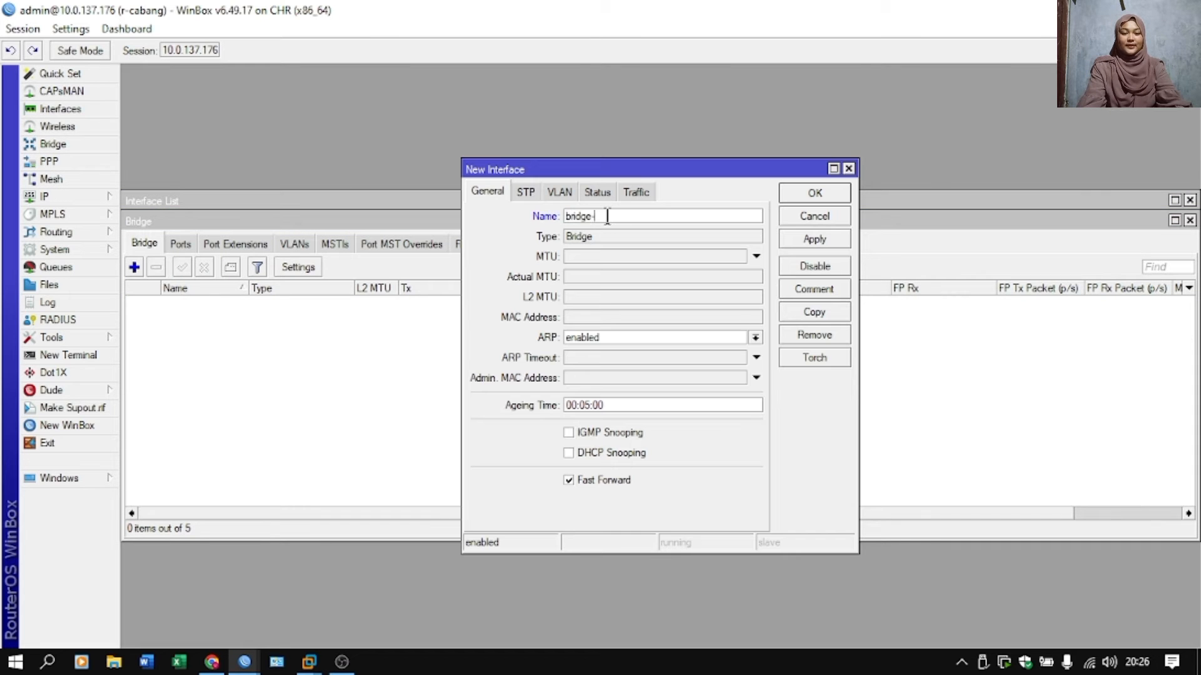
{"action": "type", "text": "for-eoip"}
{"action": "left_click", "coordinate": [814, 194]}
Add ether2 as a port of bridge-for-eoip on r-cabang.
{"action": "left_click", "coordinate": [181, 244]}
{"action": "left_click", "coordinate": [133, 267]}
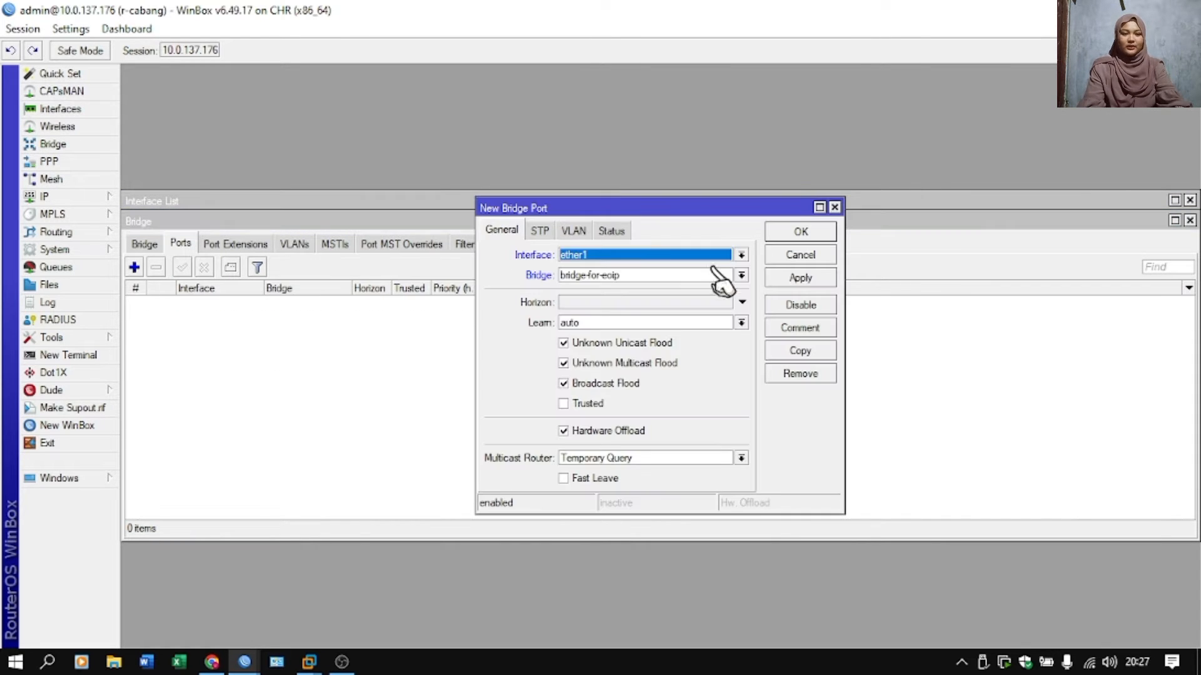
{"action": "left_click", "coordinate": [741, 255]}
{"action": "left_click", "coordinate": [644, 315]}
{"action": "left_click", "coordinate": [800, 232]}
Add the eoip-tunnel-to-pusat interface as a second port of the r-cabang bridge.
{"action": "left_click", "coordinate": [134, 267]}
{"action": "left_click", "coordinate": [741, 255]}
{"action": "left_click", "coordinate": [669, 292]}
{"action": "left_click", "coordinate": [800, 232]}
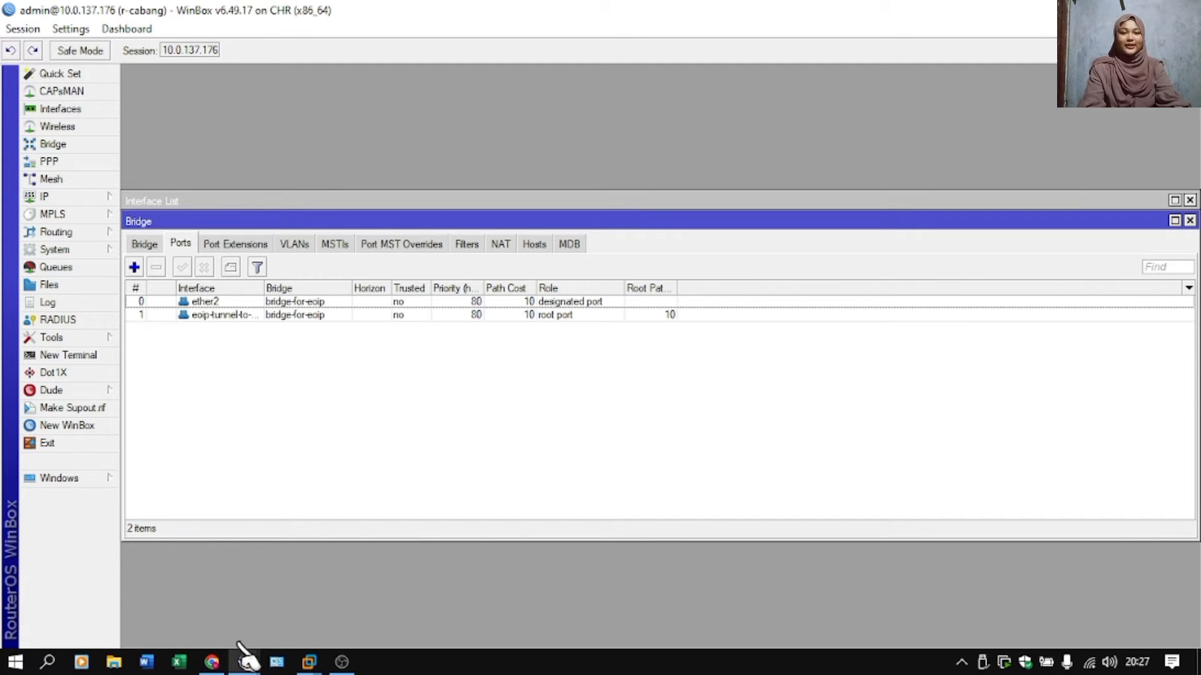
Switch to the PNETLab topology in the browser and start the VPC1 and VPC2 nodes.
{"action": "left_click", "coordinate": [213, 662]}
{"action": "left_click", "coordinate": [117, 395]}
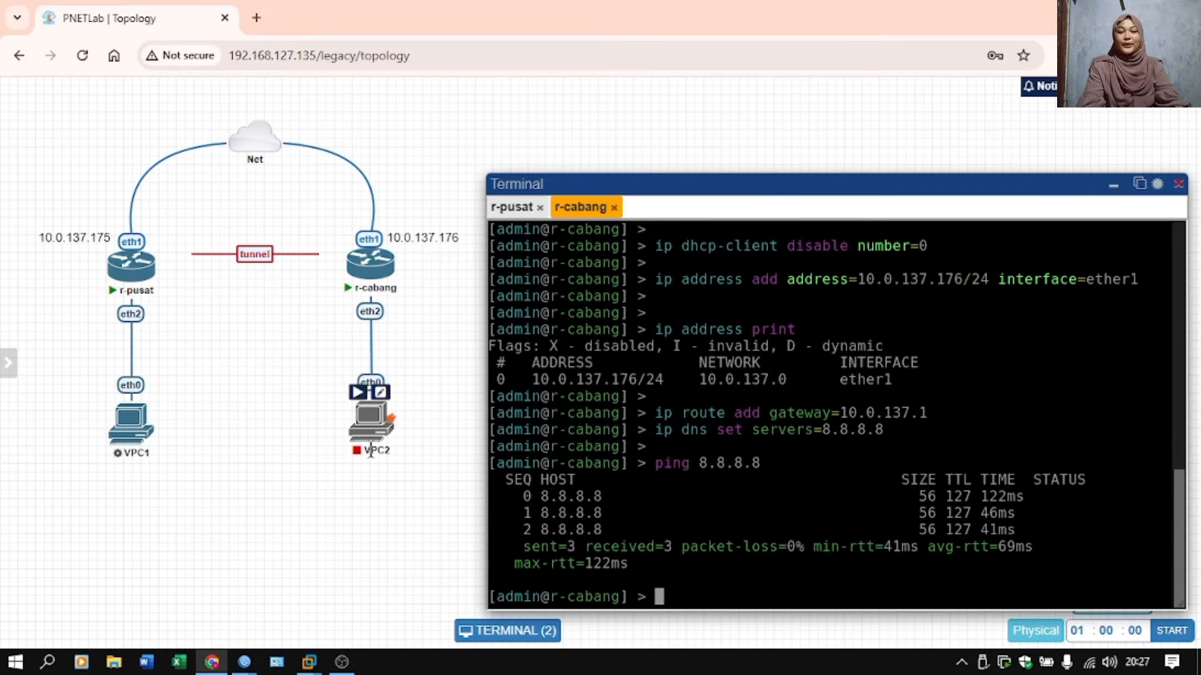
{"action": "left_click", "coordinate": [357, 392]}
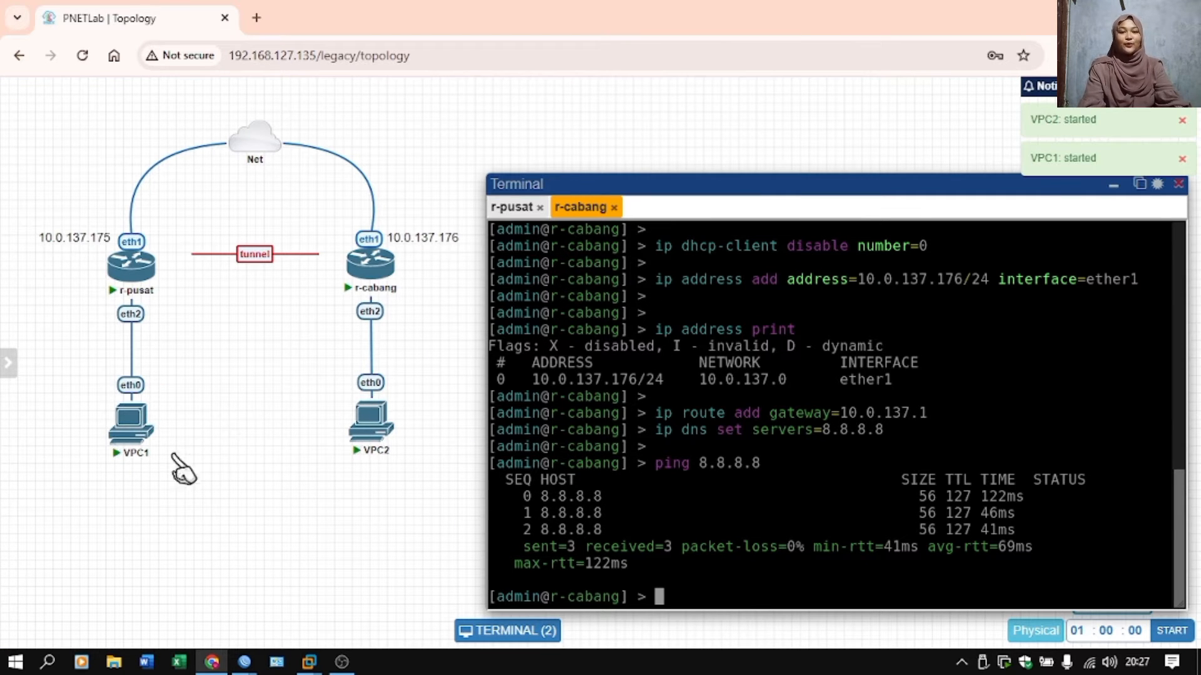
Open the consoles of VPC1 and VPC2 and bring up the VPC1 command prompt.
{"action": "left_click", "coordinate": [130, 425]}
{"action": "left_click", "coordinate": [365, 432]}
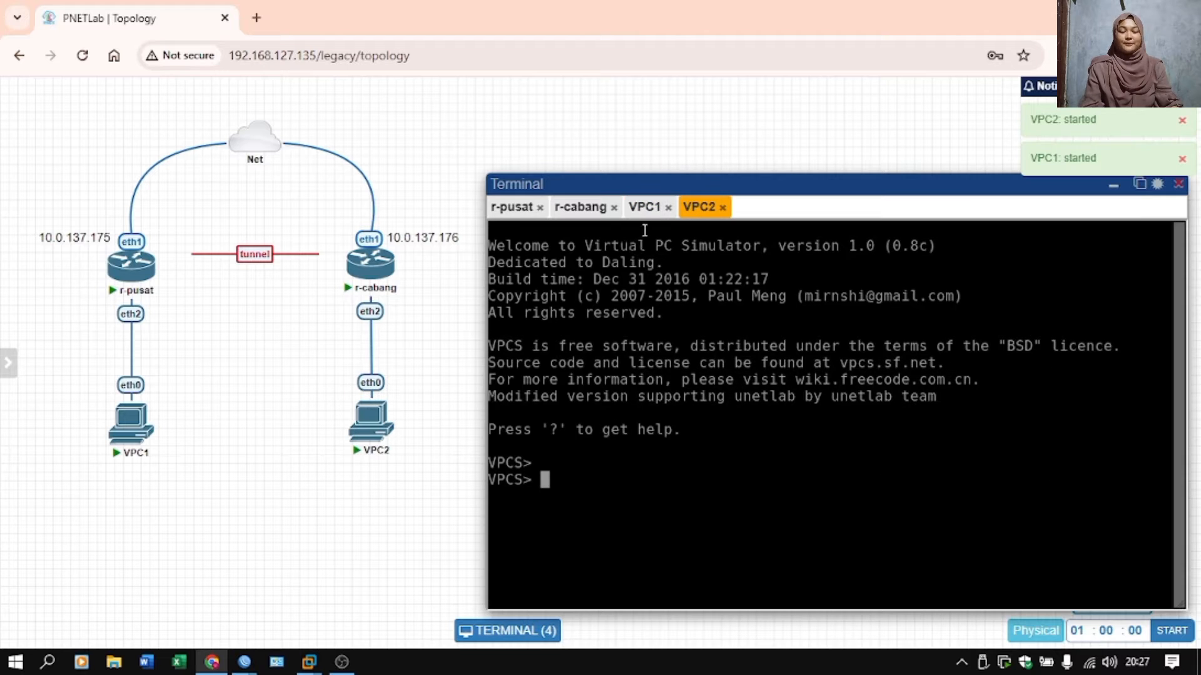
{"action": "left_click", "coordinate": [645, 207]}
{"action": "key", "text": "Return"}
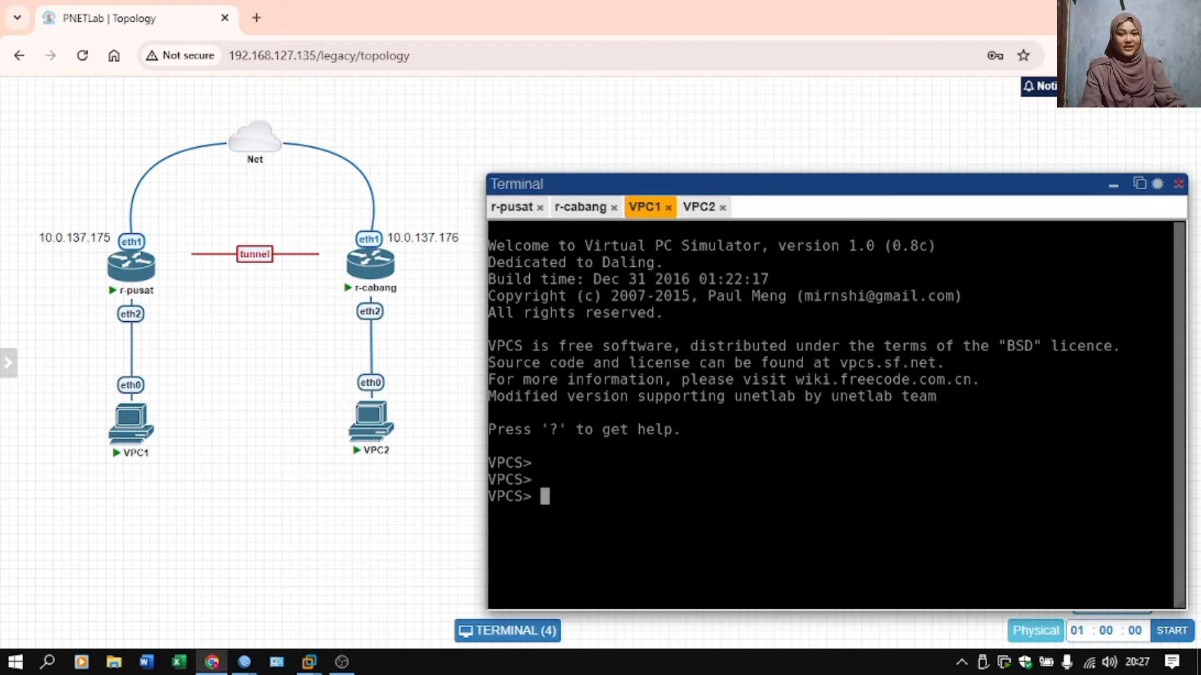
Assign the IP address 192.168.1.6/24 to VPC1.
{"action": "type", "text": "ip 192.168."}
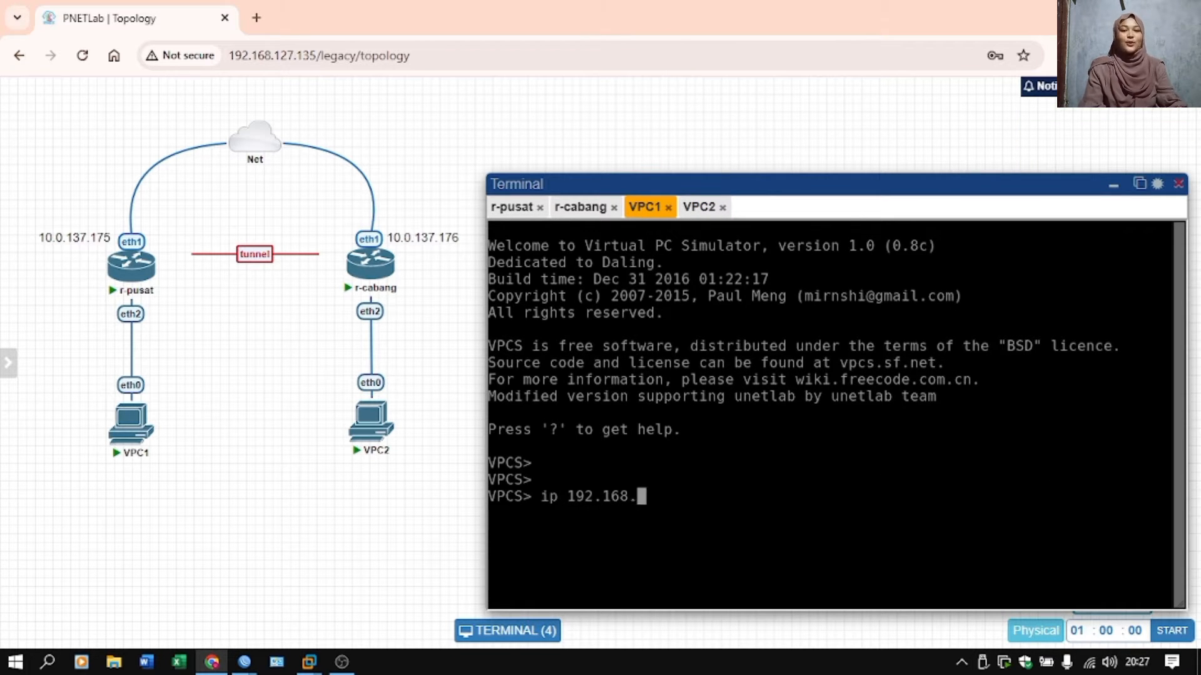
{"action": "type", "text": "1.6/24"}
{"action": "key", "text": "Return"}
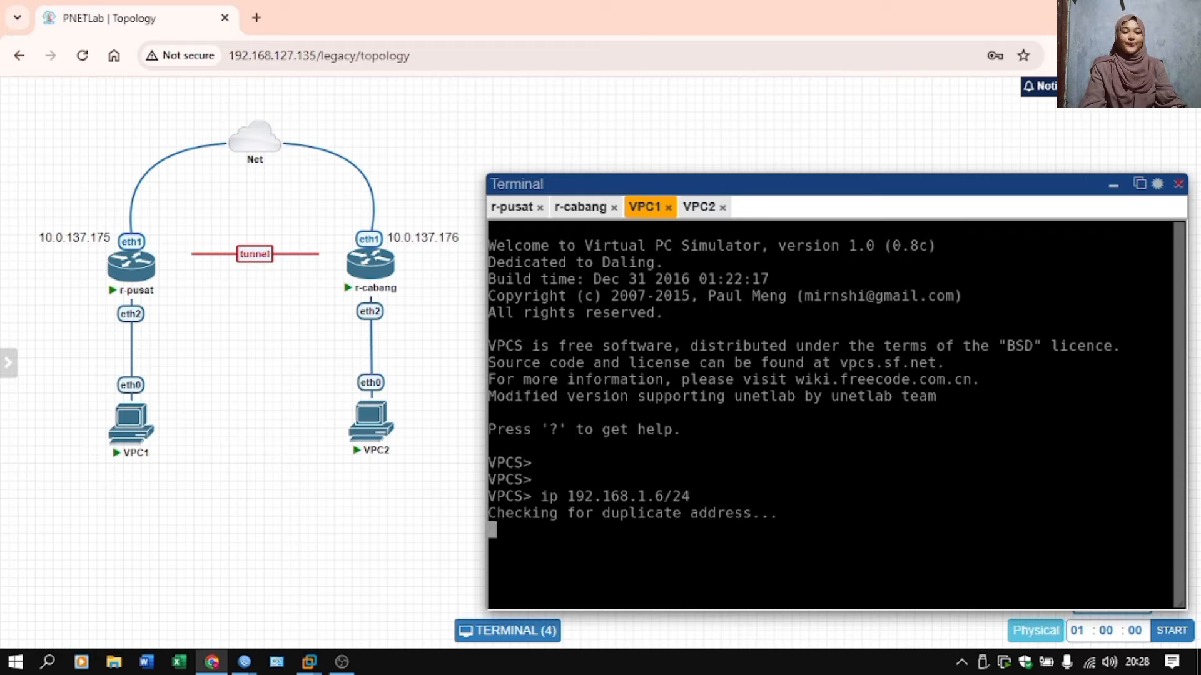
Switch to the VPC2 console and assign it the IP address 192.168.1.7/24.
{"action": "left_click", "coordinate": [696, 207]}
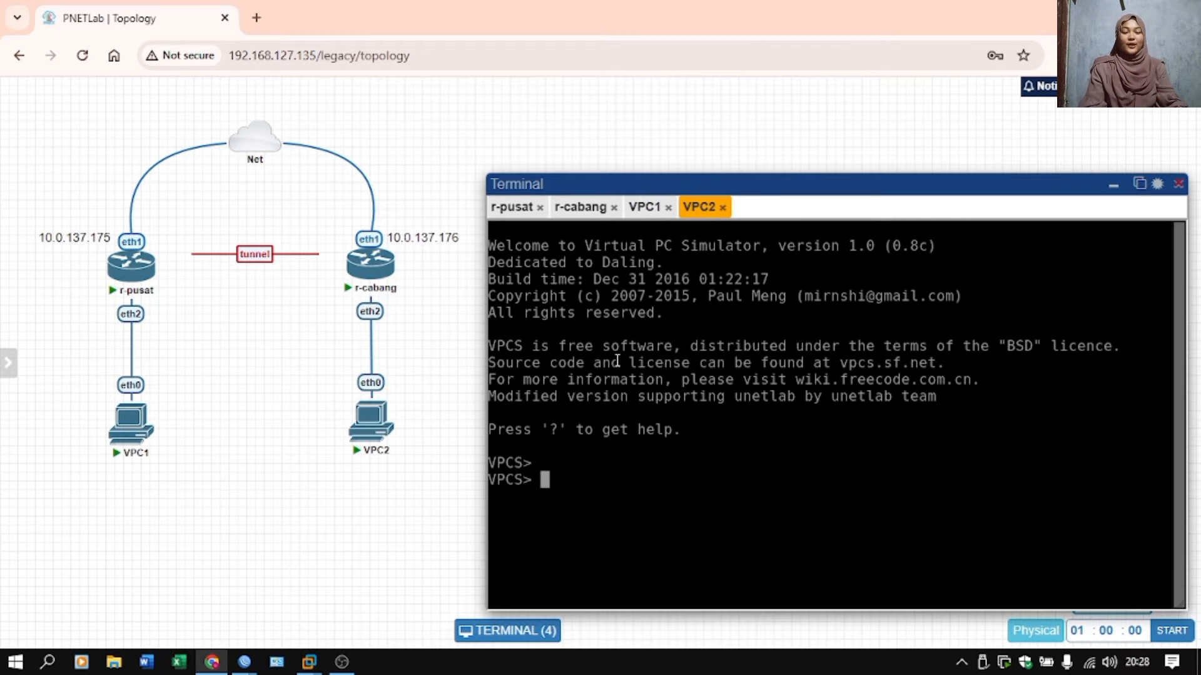
{"action": "type", "text": "ip 192"}
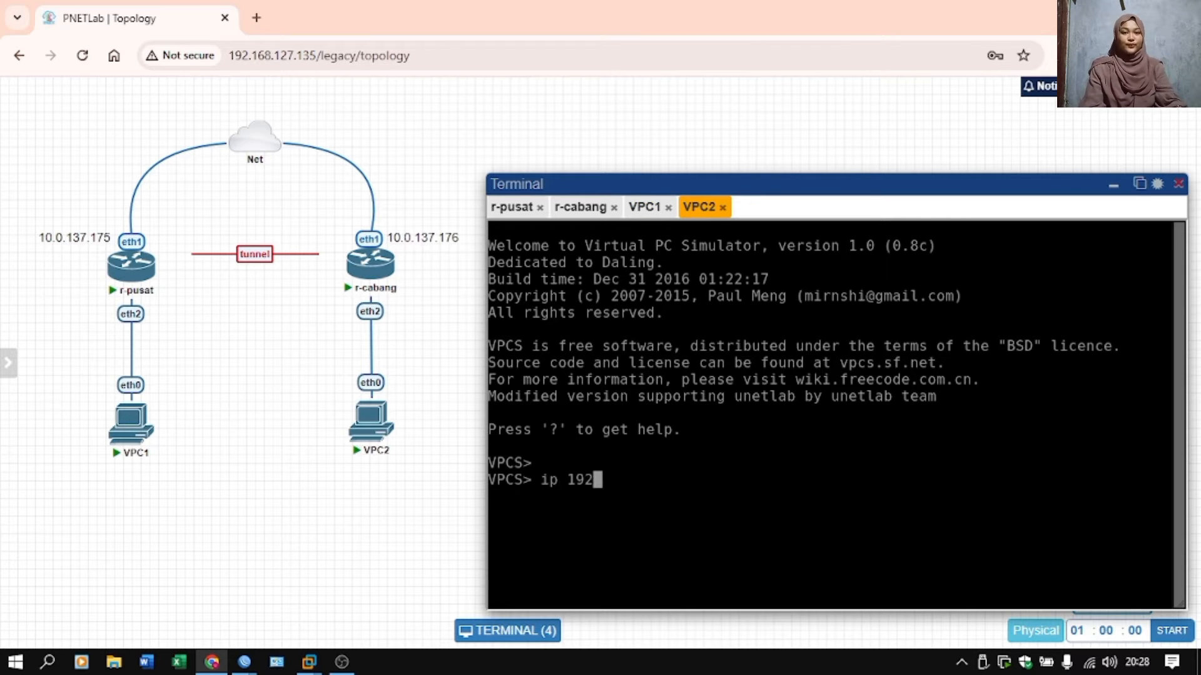
{"action": "type", "text": ".168.1.7"}
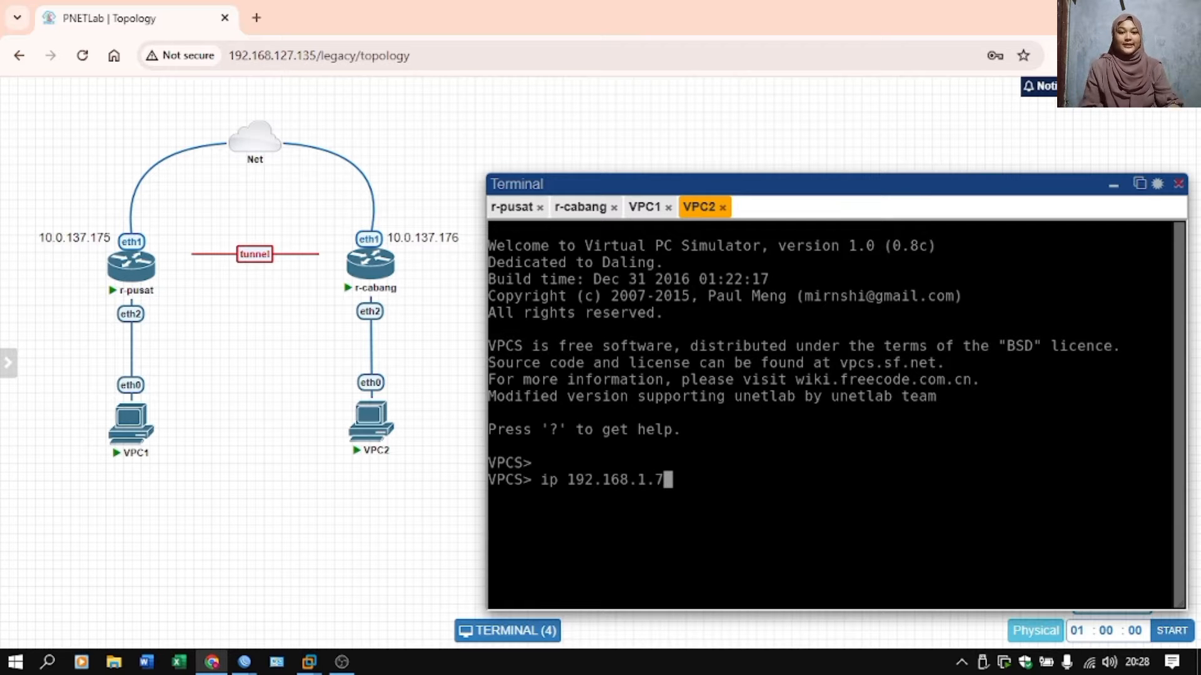
{"action": "type", "text": "/24"}
{"action": "key", "text": "Return"}
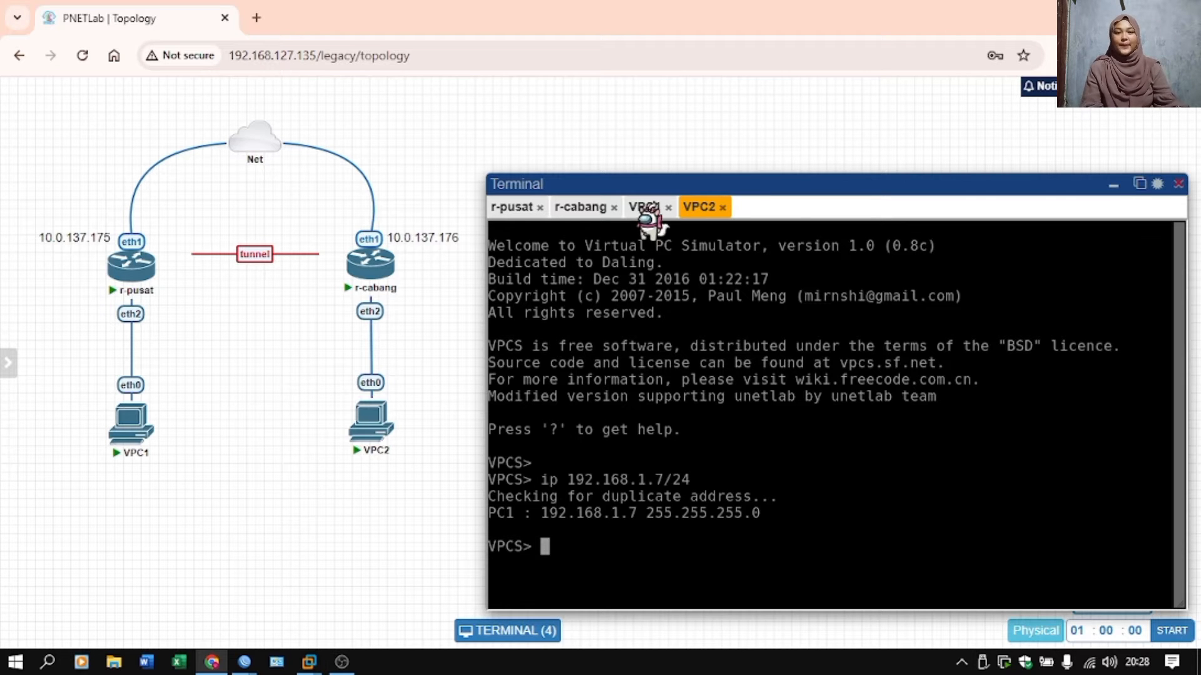
Ping VPC1 at 192.168.1.6 from VPC2 to test the tunnel, stopping after a few replies.
{"action": "type", "text": "ping"}
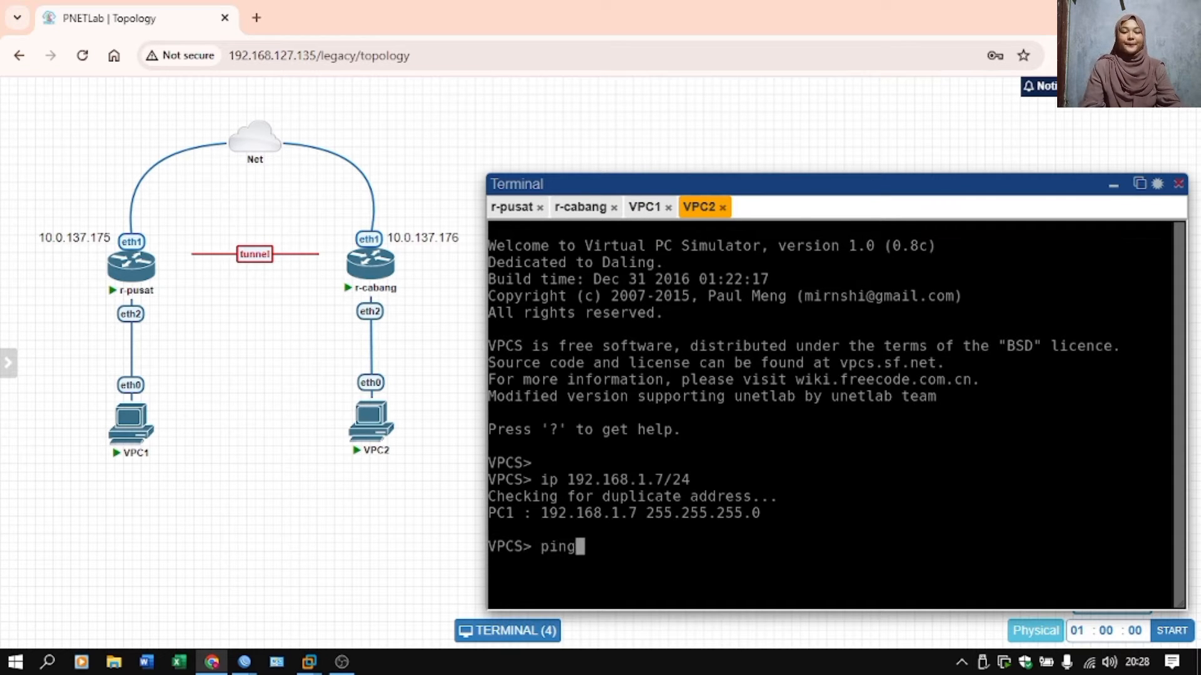
{"action": "type", "text": " 192.168.1.6"}
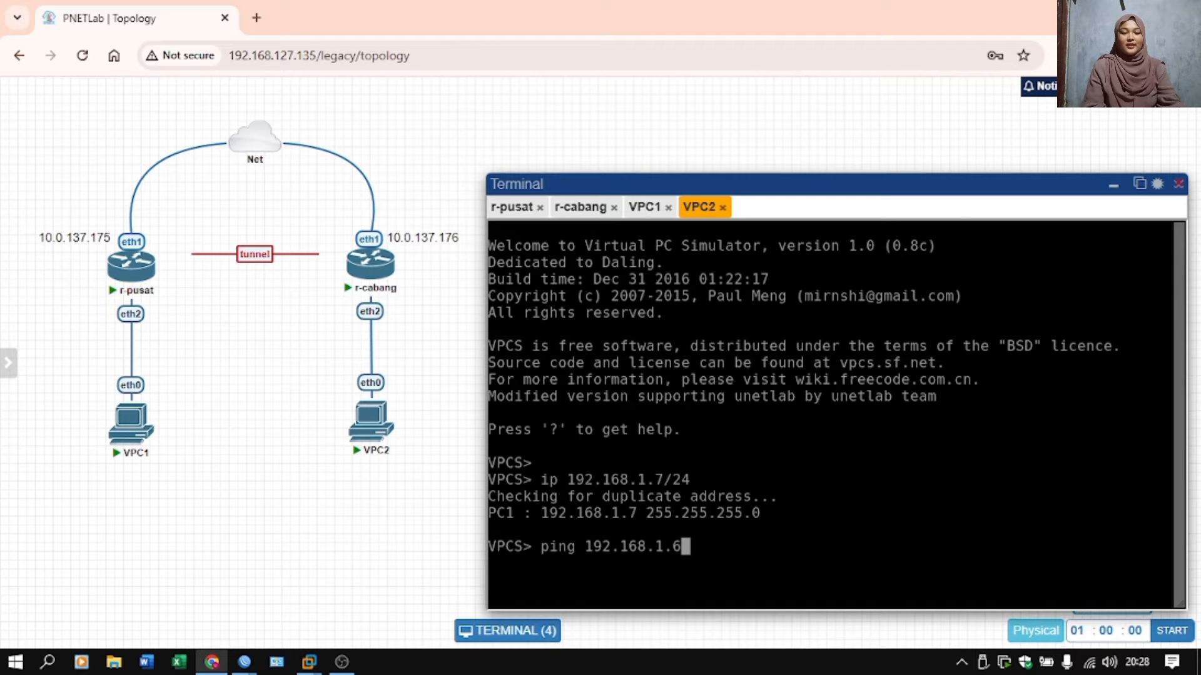
{"action": "key", "text": "Return"}
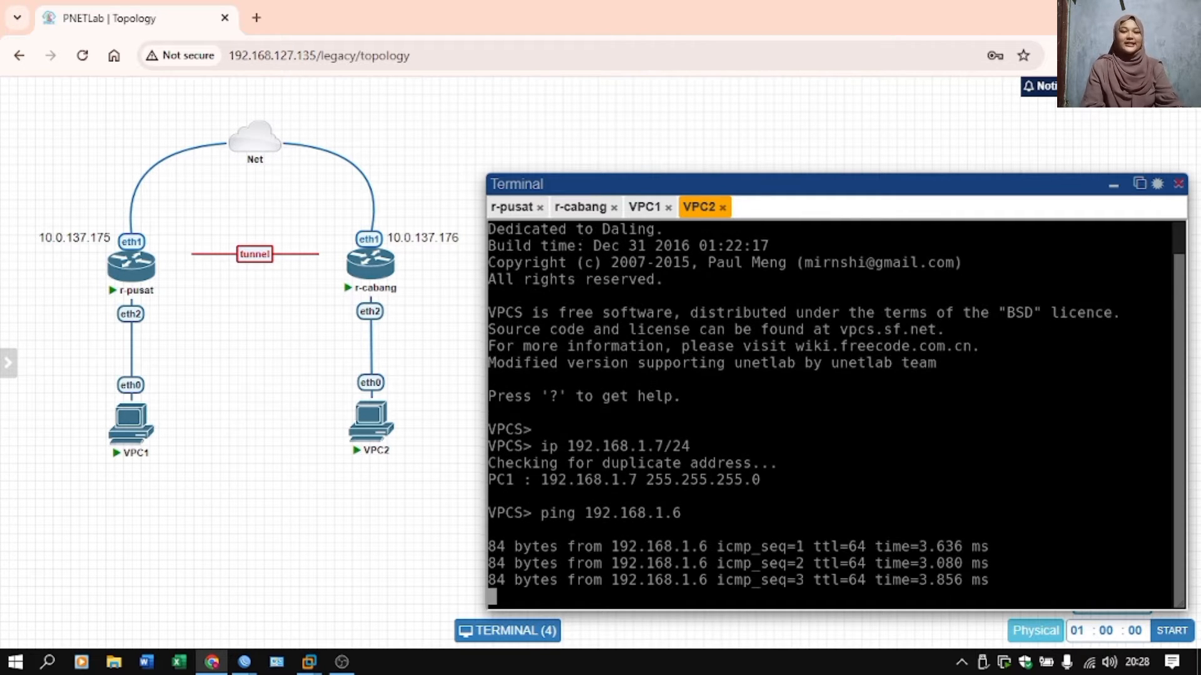
{"action": "key", "text": "ctrl+c"}
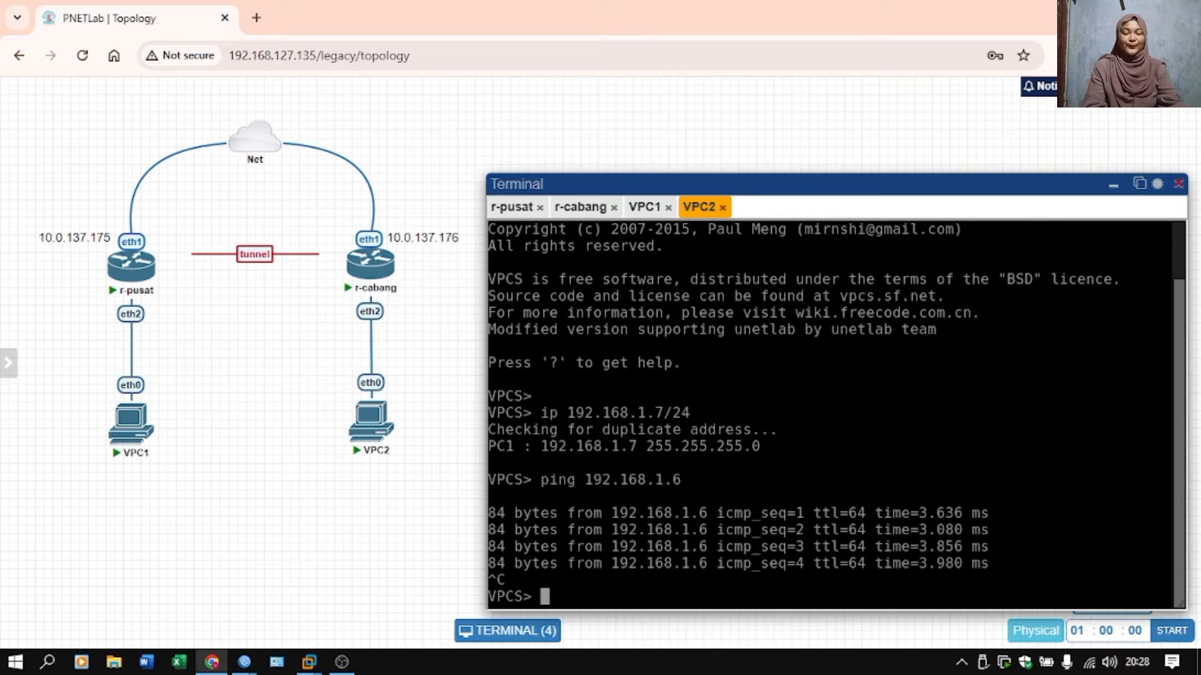
Switch to the r-pusat session in WinBox and add the IP address 192.168.1.1/24 on the bridge-for-eoip interface.
{"action": "mouse_move", "coordinate": [244, 661]}
{"action": "left_click", "coordinate": [200, 600]}
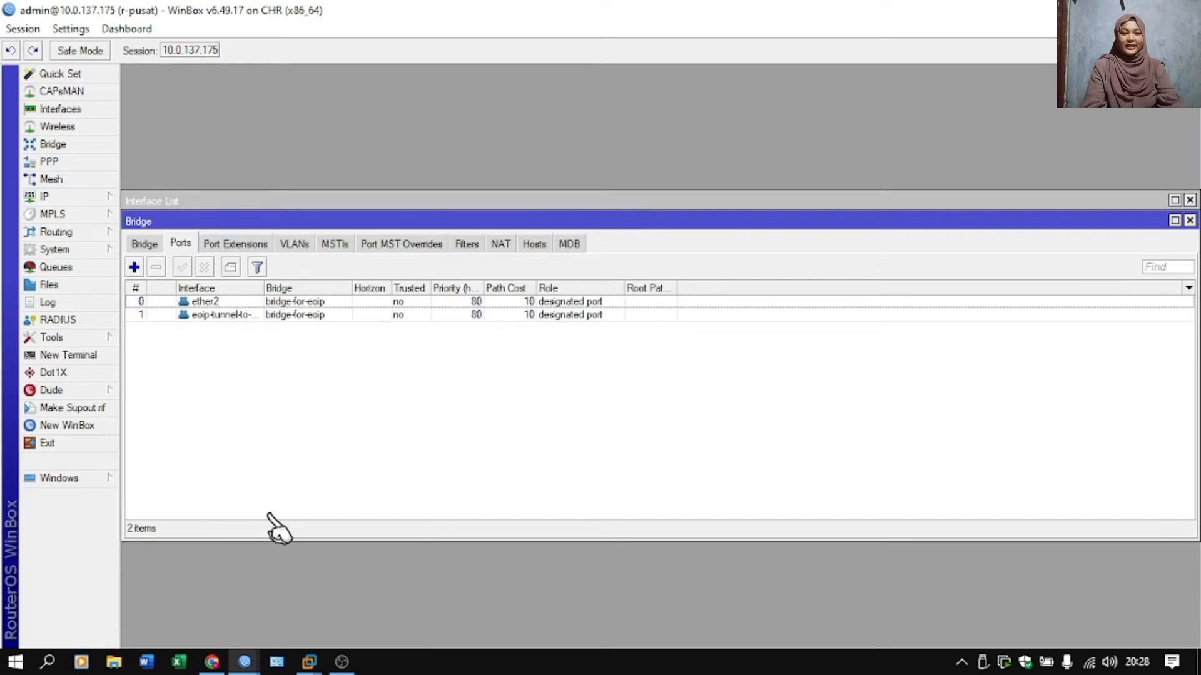
{"action": "left_click", "coordinate": [80, 198]}
{"action": "left_click", "coordinate": [186, 236]}
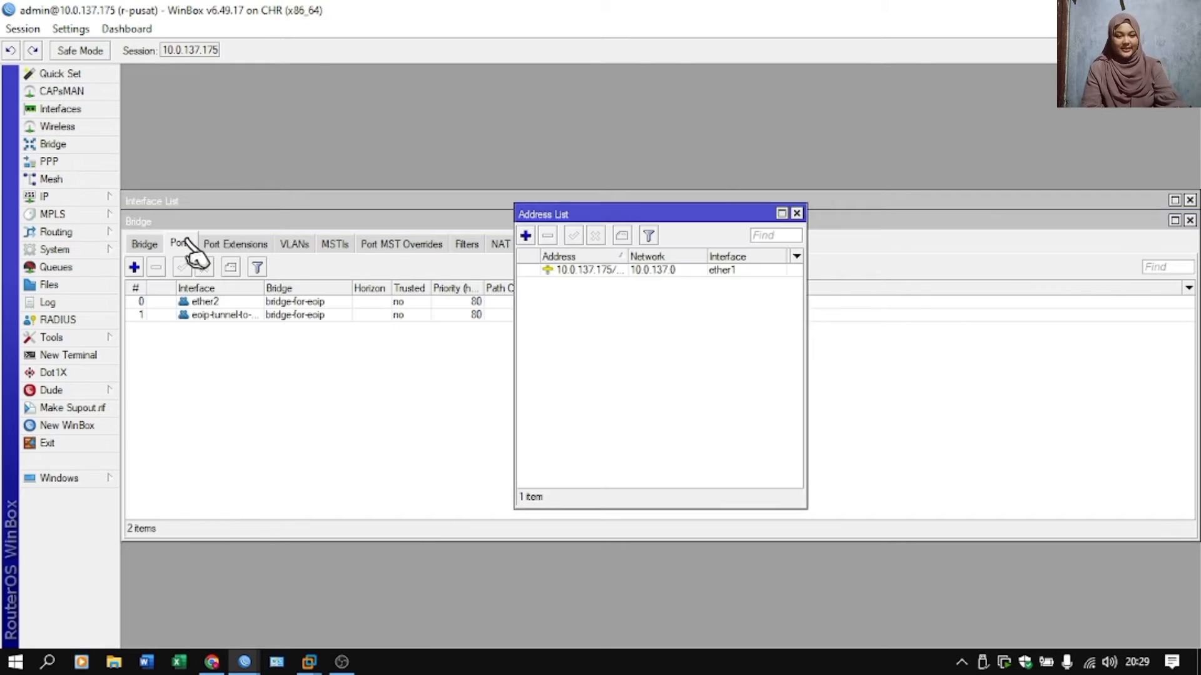
{"action": "left_click", "coordinate": [526, 236]}
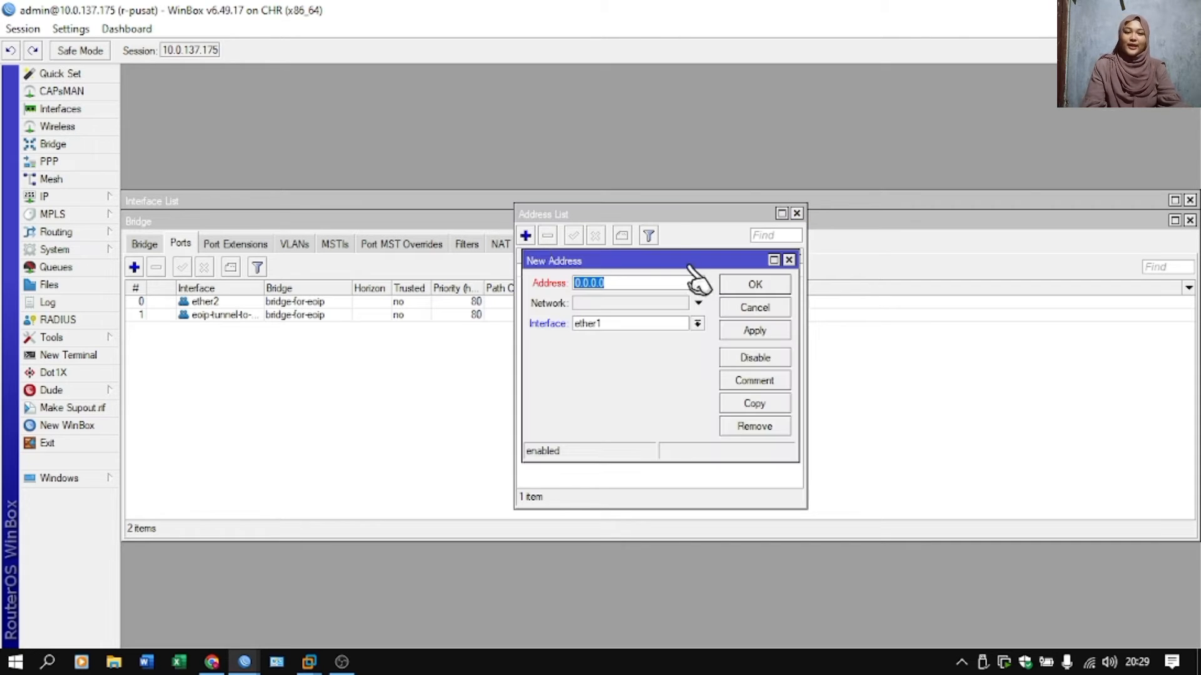
{"action": "type", "text": "19"}
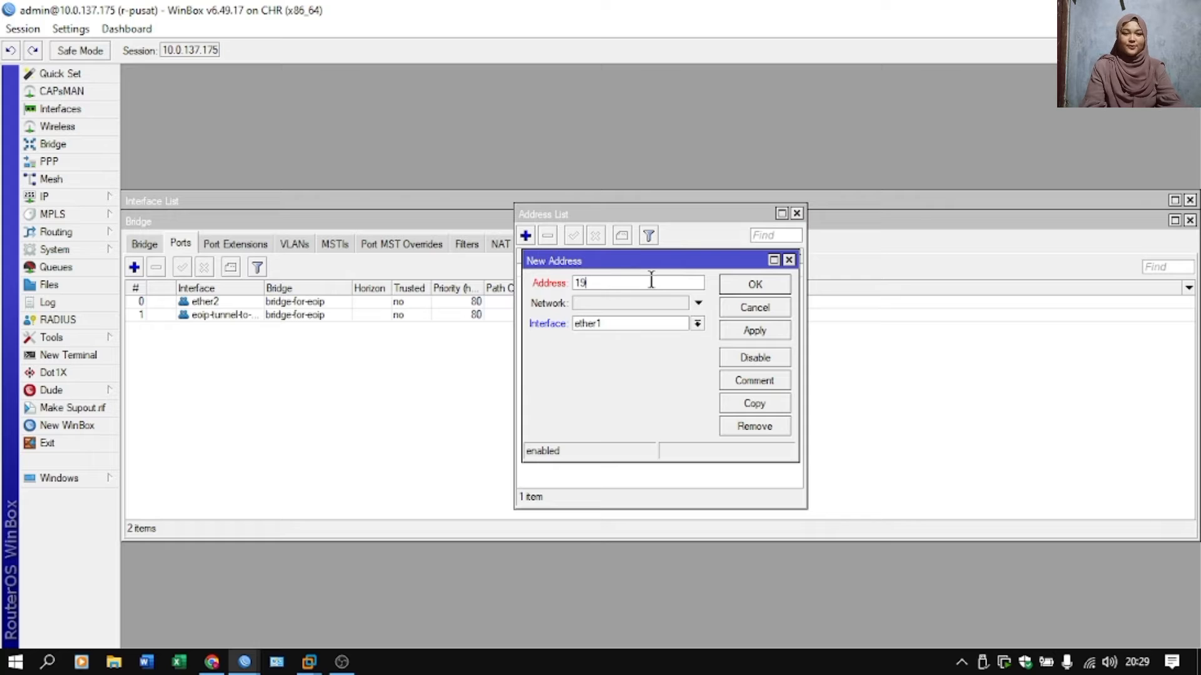
{"action": "type", "text": "2.168.1"}
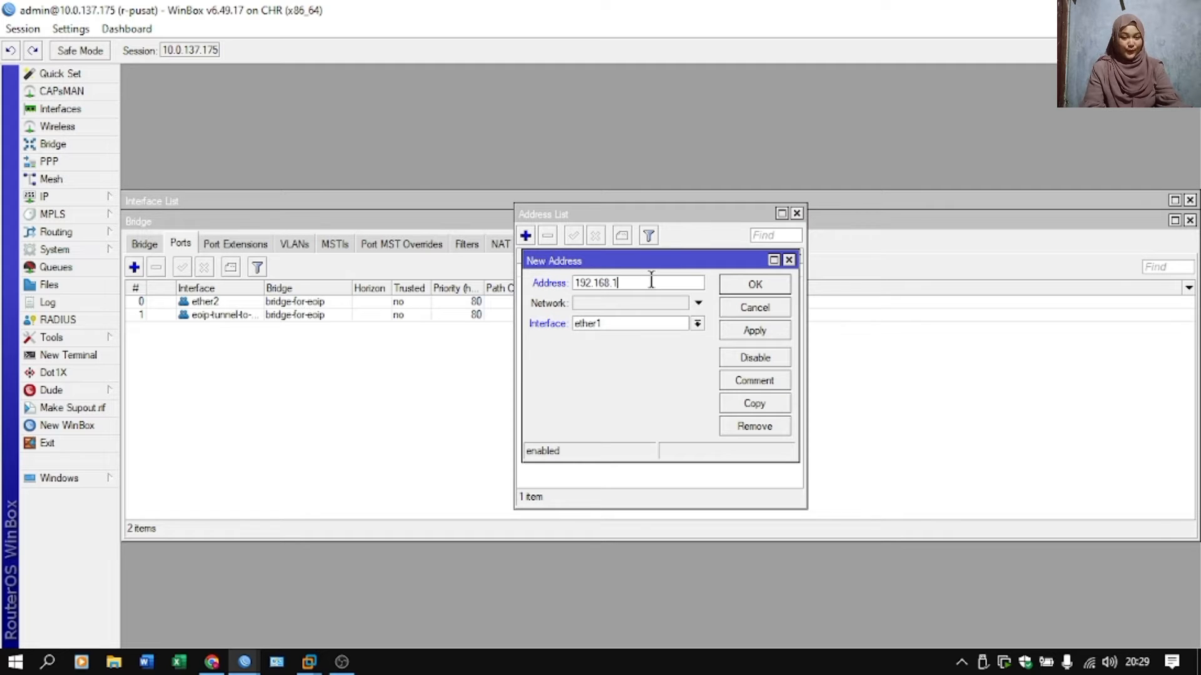
{"action": "type", "text": ".1/24"}
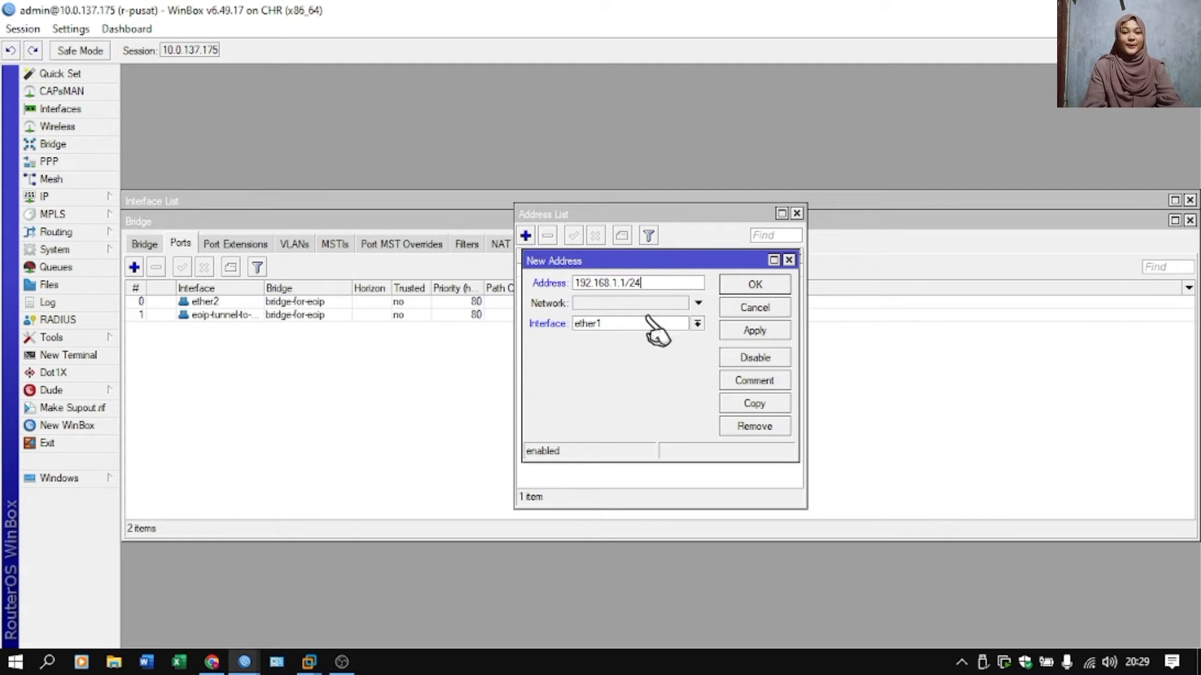
{"action": "left_click", "coordinate": [650, 324]}
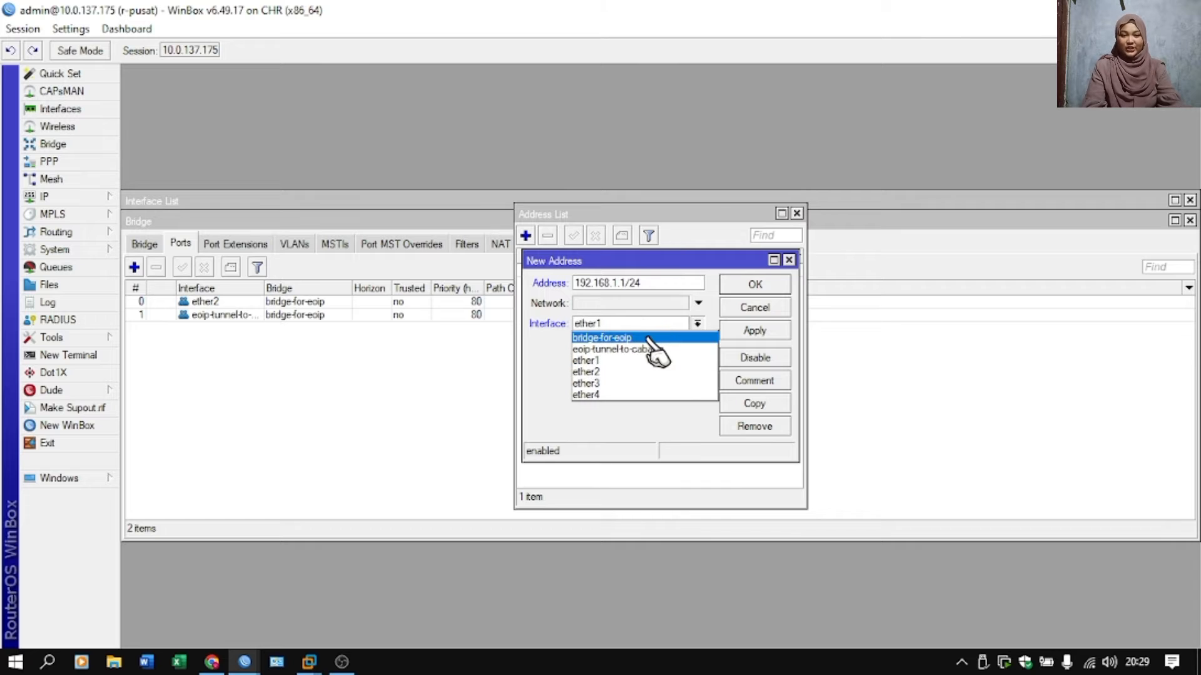
{"action": "left_click", "coordinate": [651, 338]}
{"action": "left_click", "coordinate": [743, 331]}
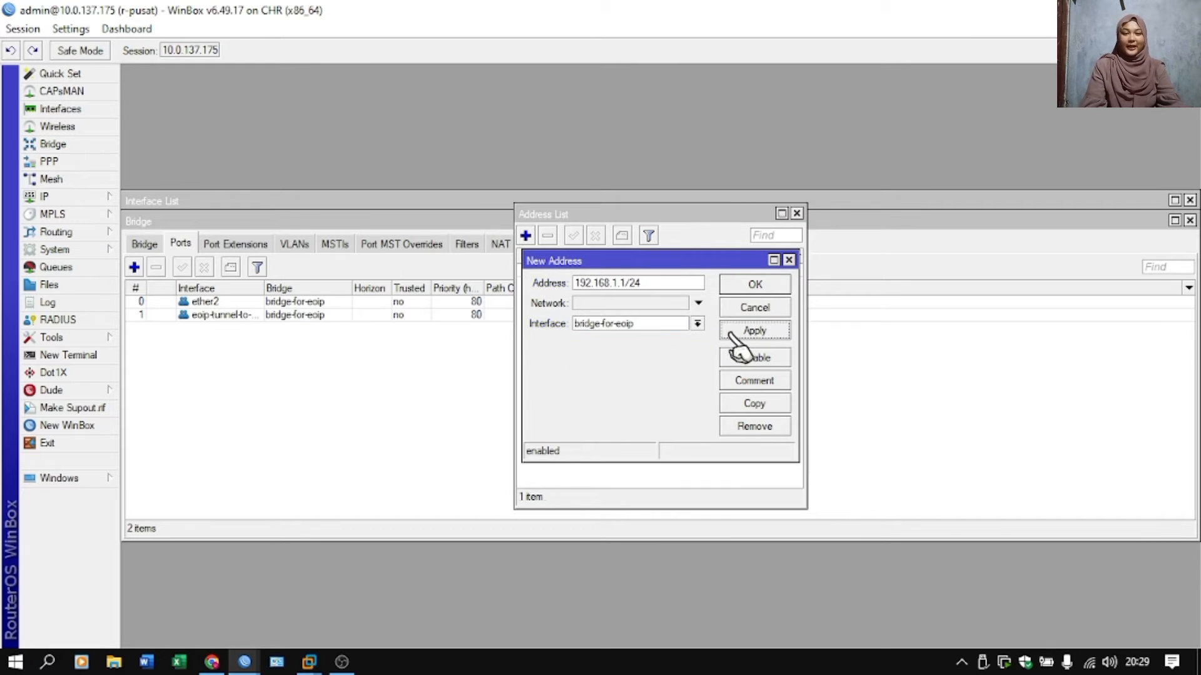
{"action": "left_click", "coordinate": [745, 288]}
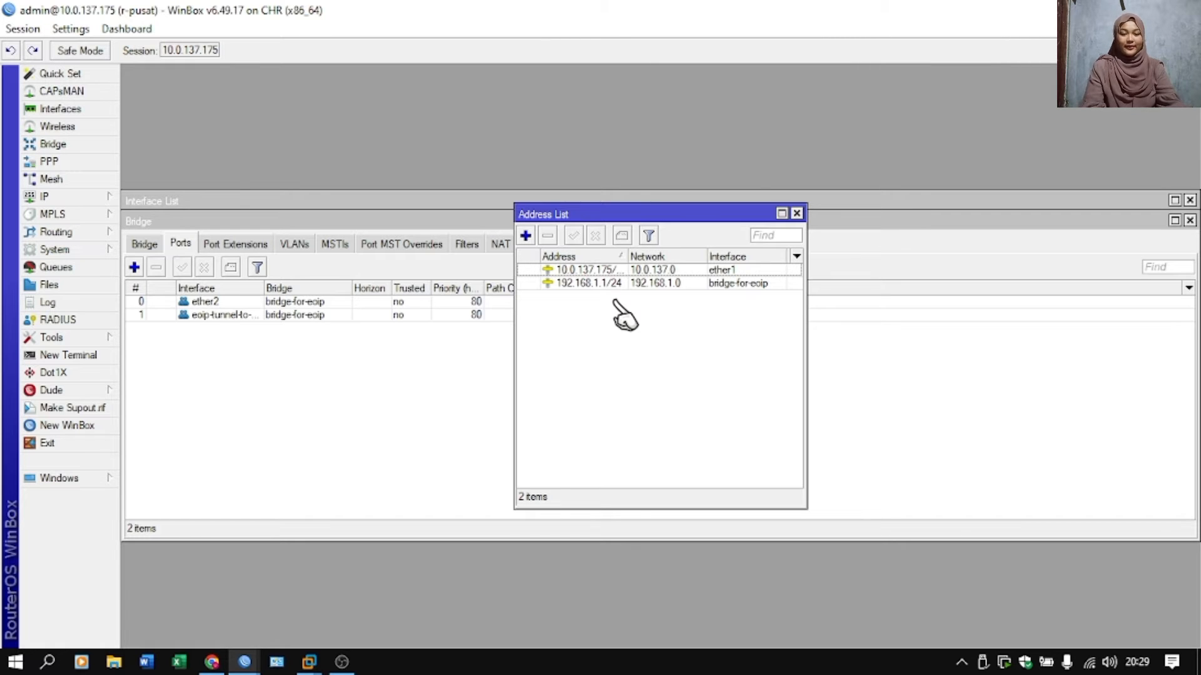
Add a firewall NAT rule on r-pusat with chain srcnat, out interface ether1 and action masquerade.
{"action": "left_click", "coordinate": [56, 196]}
{"action": "left_click", "coordinate": [172, 345]}
{"action": "left_click", "coordinate": [336, 223]}
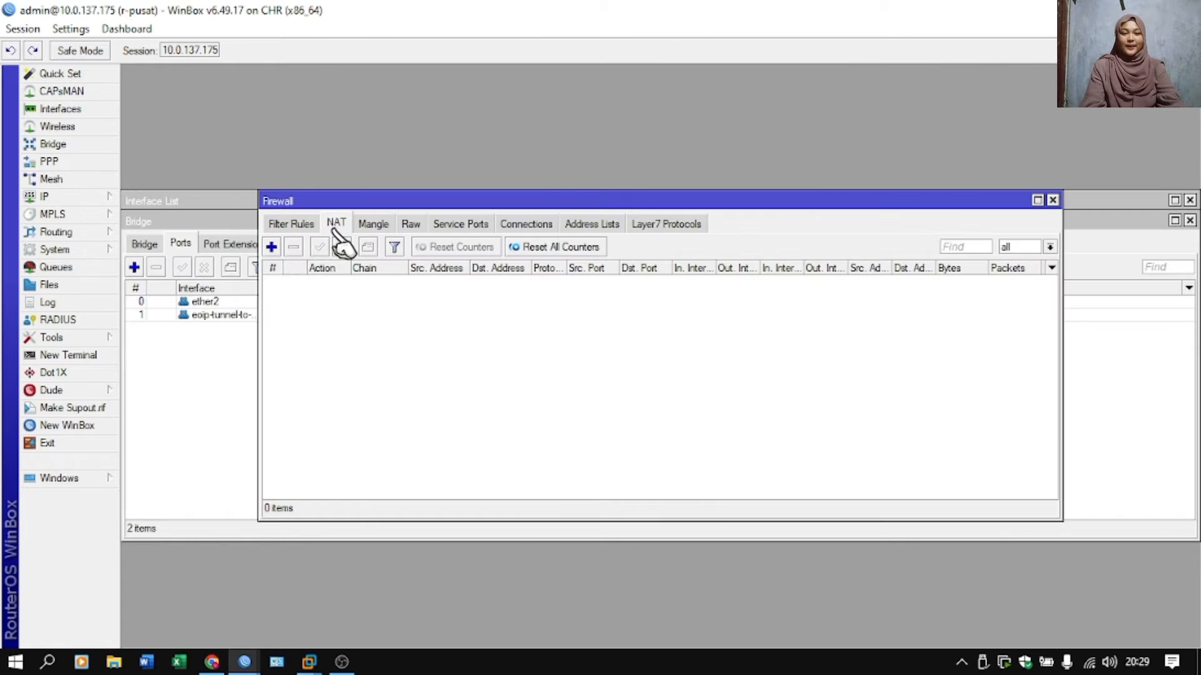
{"action": "left_click", "coordinate": [271, 248]}
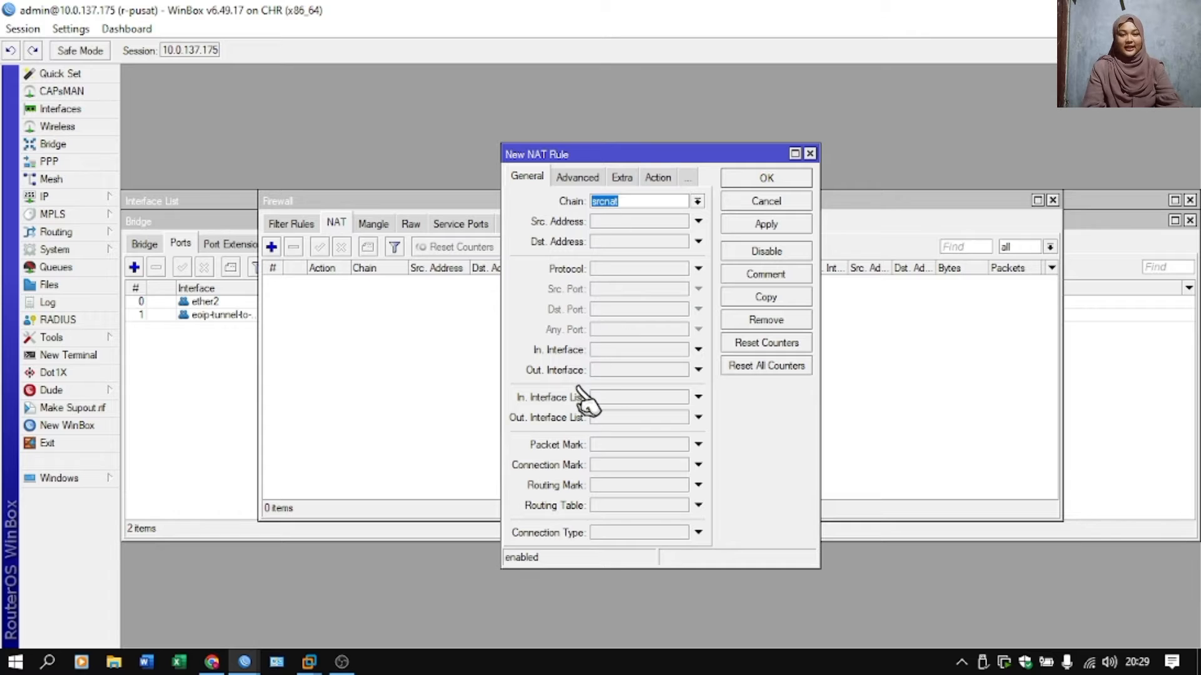
{"action": "left_click", "coordinate": [619, 372]}
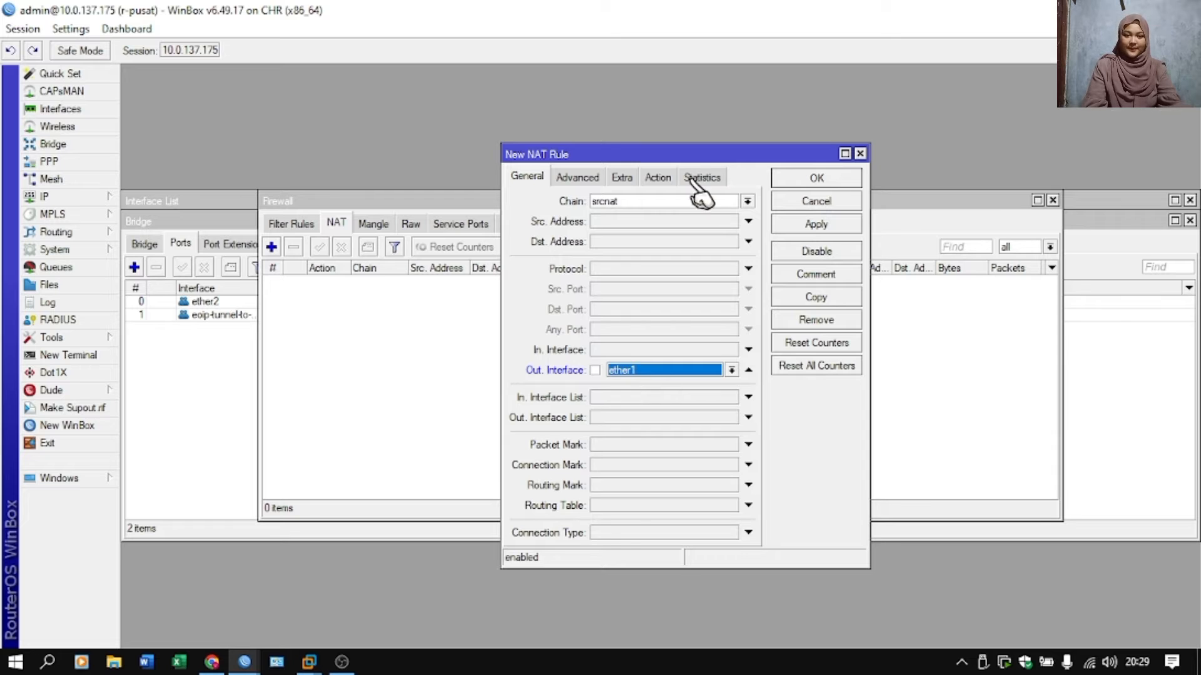
{"action": "left_click", "coordinate": [657, 178]}
{"action": "left_click", "coordinate": [650, 201]}
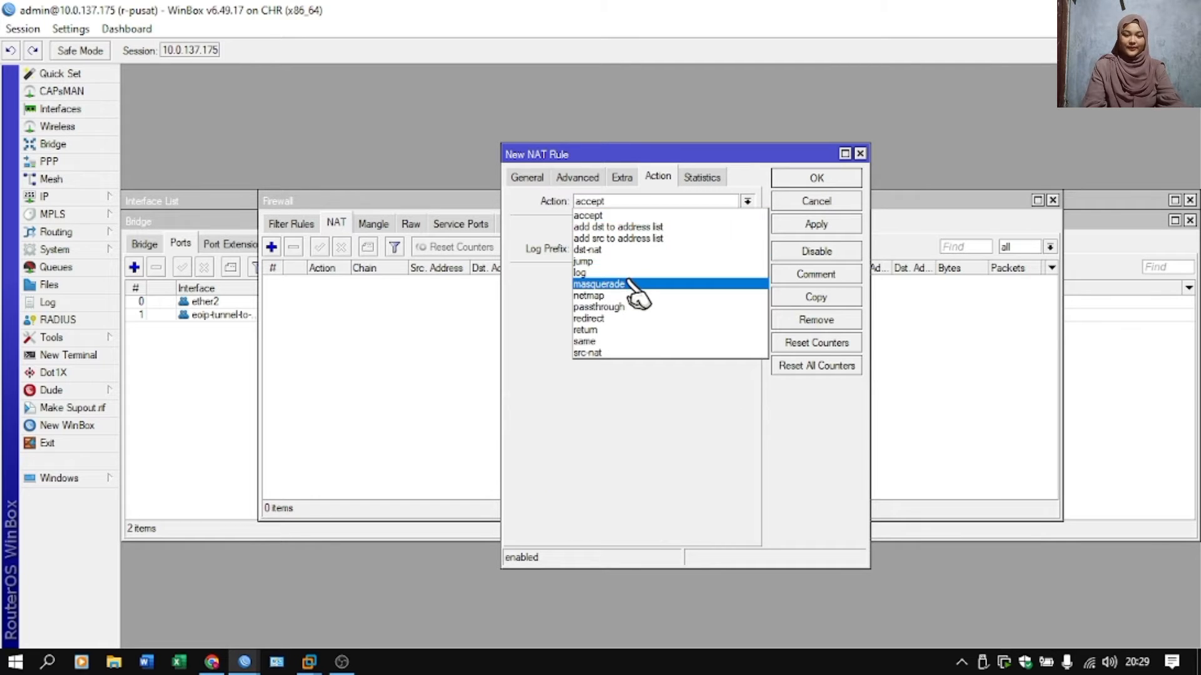
{"action": "left_click", "coordinate": [630, 284]}
{"action": "left_click", "coordinate": [809, 223]}
{"action": "left_click", "coordinate": [812, 177]}
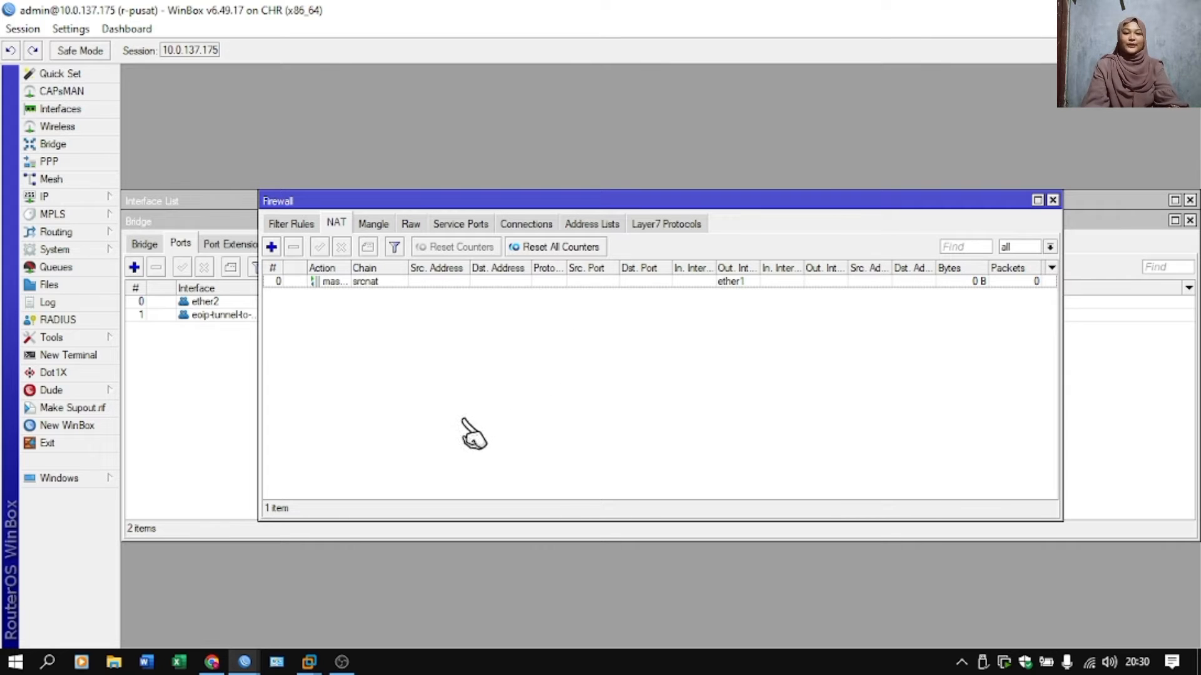
Switch to the r-cabang WinBox session and add the IP address 192.168.1.2/24 on the bridge-for-eoip interface.
{"action": "mouse_move", "coordinate": [242, 670]}
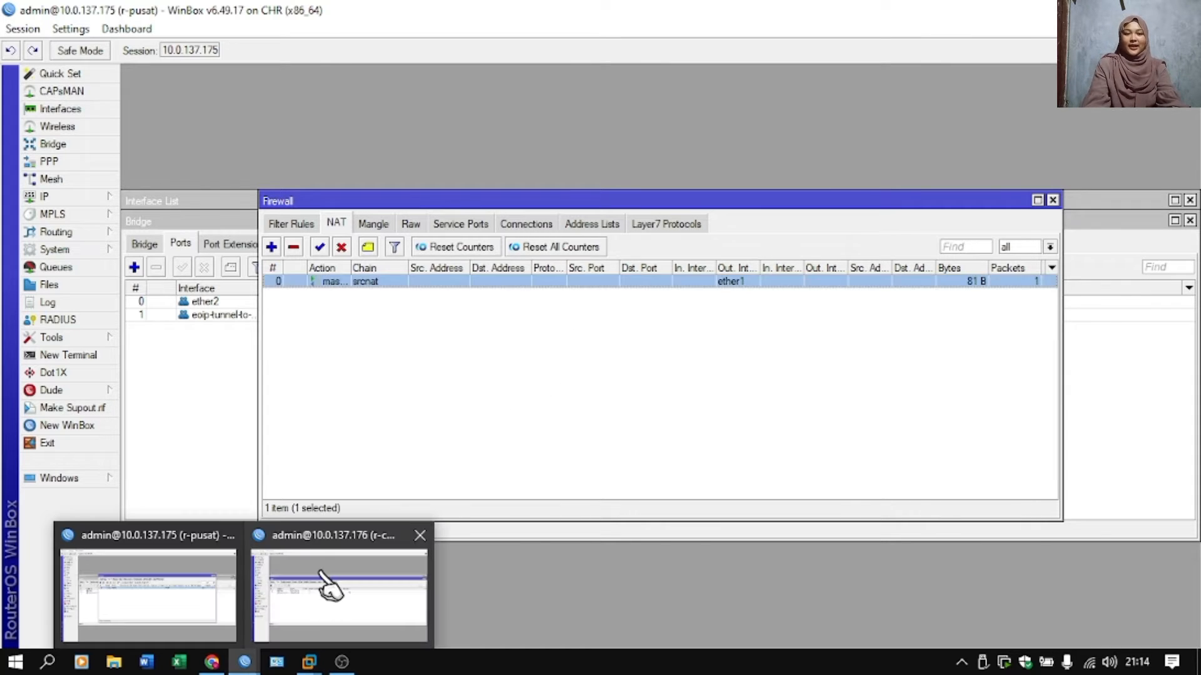
{"action": "left_click", "coordinate": [321, 584]}
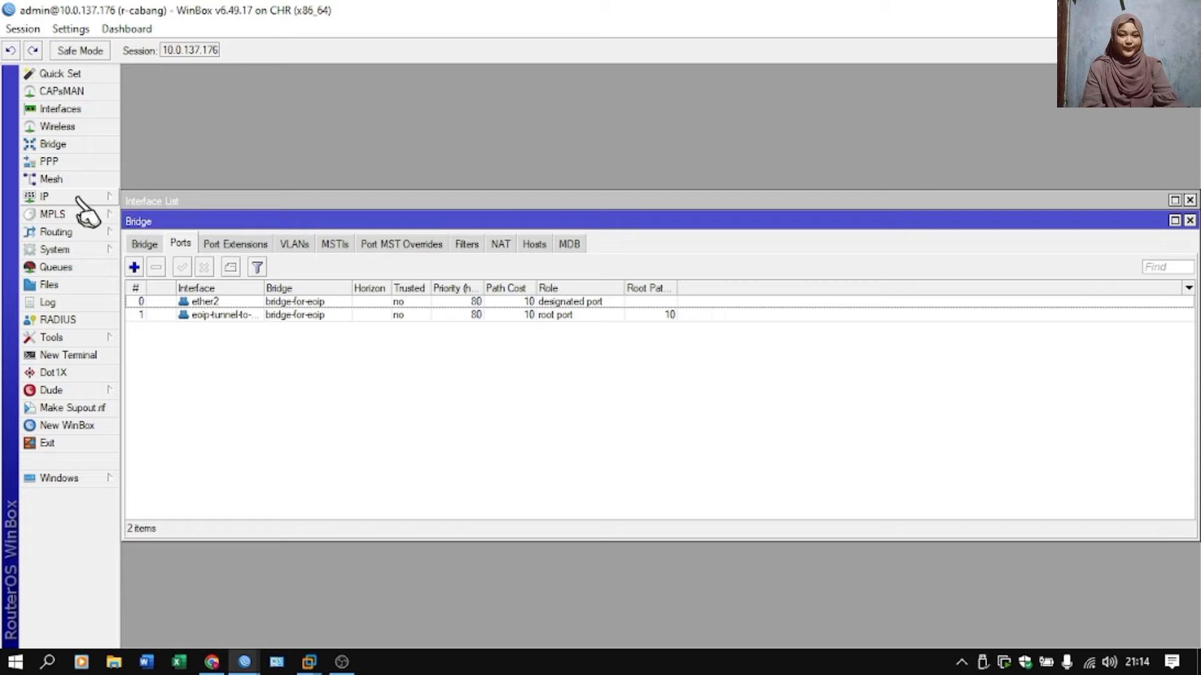
{"action": "left_click", "coordinate": [79, 197]}
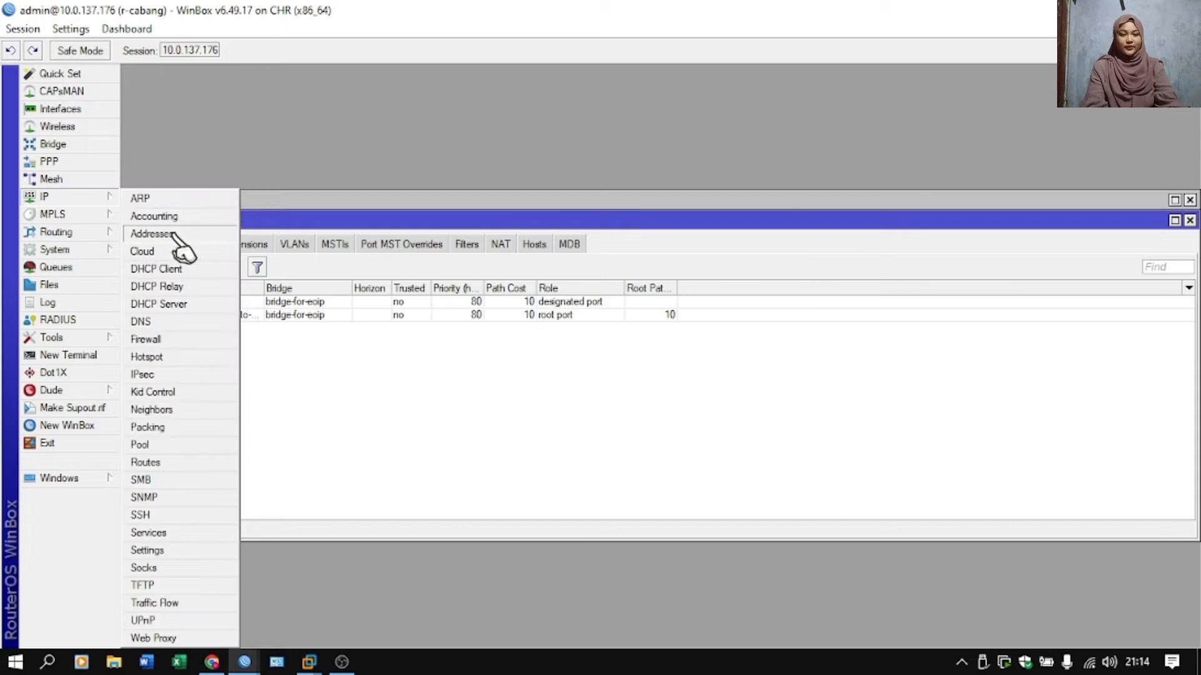
{"action": "left_click", "coordinate": [147, 234]}
{"action": "left_click", "coordinate": [526, 235]}
{"action": "type", "text": "192.168.1.2/24"}
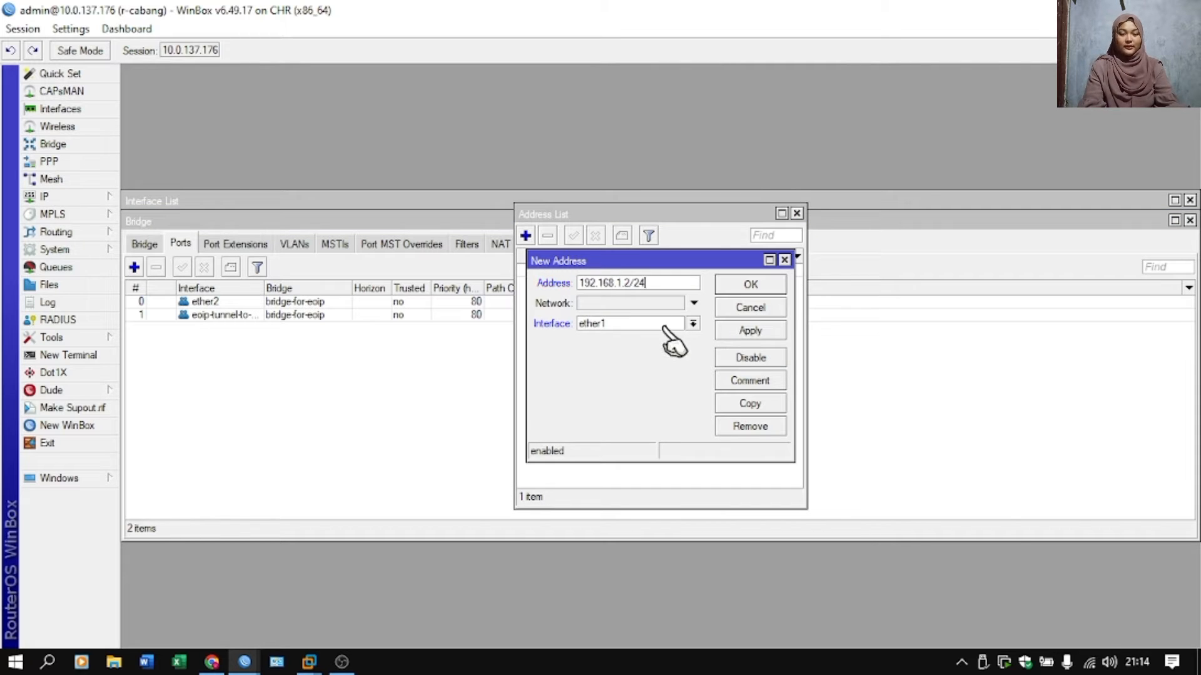
{"action": "left_click", "coordinate": [692, 323]}
{"action": "left_click", "coordinate": [650, 338]}
{"action": "left_click", "coordinate": [774, 329]}
{"action": "left_click", "coordinate": [775, 288]}
Add a firewall NAT rule on r-cabang with an outgoing interface set and action masquerade.
{"action": "left_click", "coordinate": [78, 197]}
{"action": "left_click", "coordinate": [157, 339]}
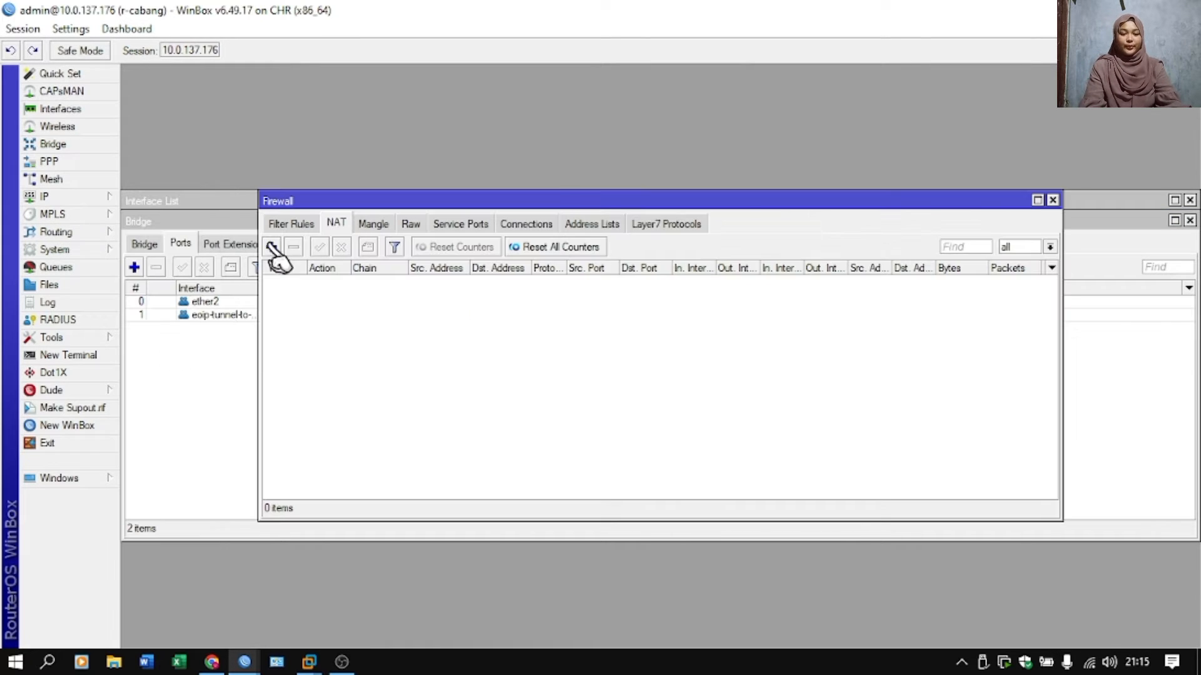
{"action": "left_click", "coordinate": [270, 244]}
{"action": "left_click", "coordinate": [543, 180]}
{"action": "left_click", "coordinate": [635, 366]}
{"action": "left_click", "coordinate": [663, 178]}
{"action": "left_click", "coordinate": [679, 201]}
{"action": "left_click", "coordinate": [681, 283]}
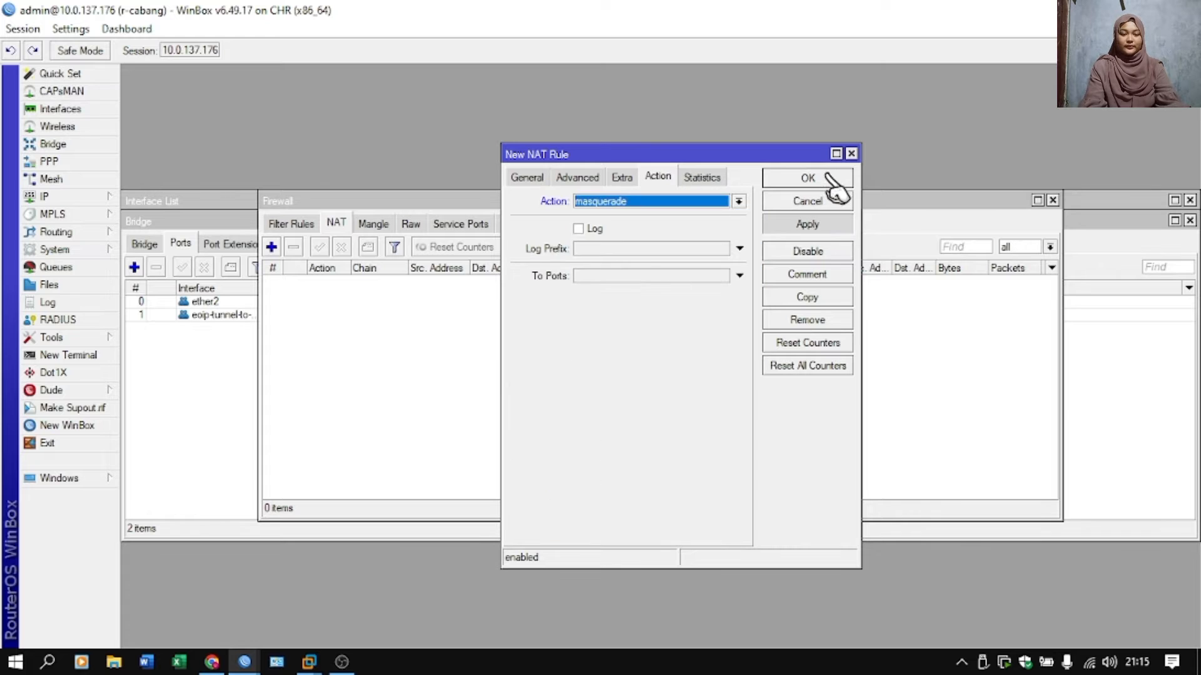
{"action": "left_click", "coordinate": [825, 178]}
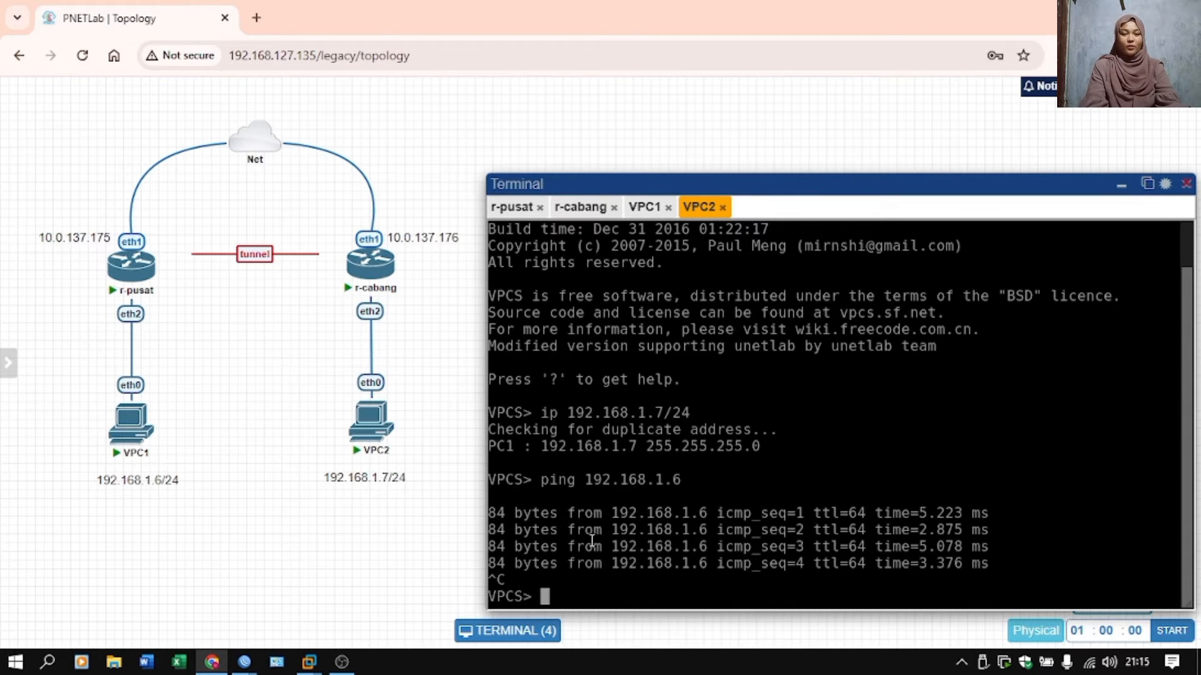
In the VPC1 console in PNETLab, set the IP address 192.168.1.6/24 with gateway 192.168.1.1/24.
{"action": "left_click", "coordinate": [644, 207]}
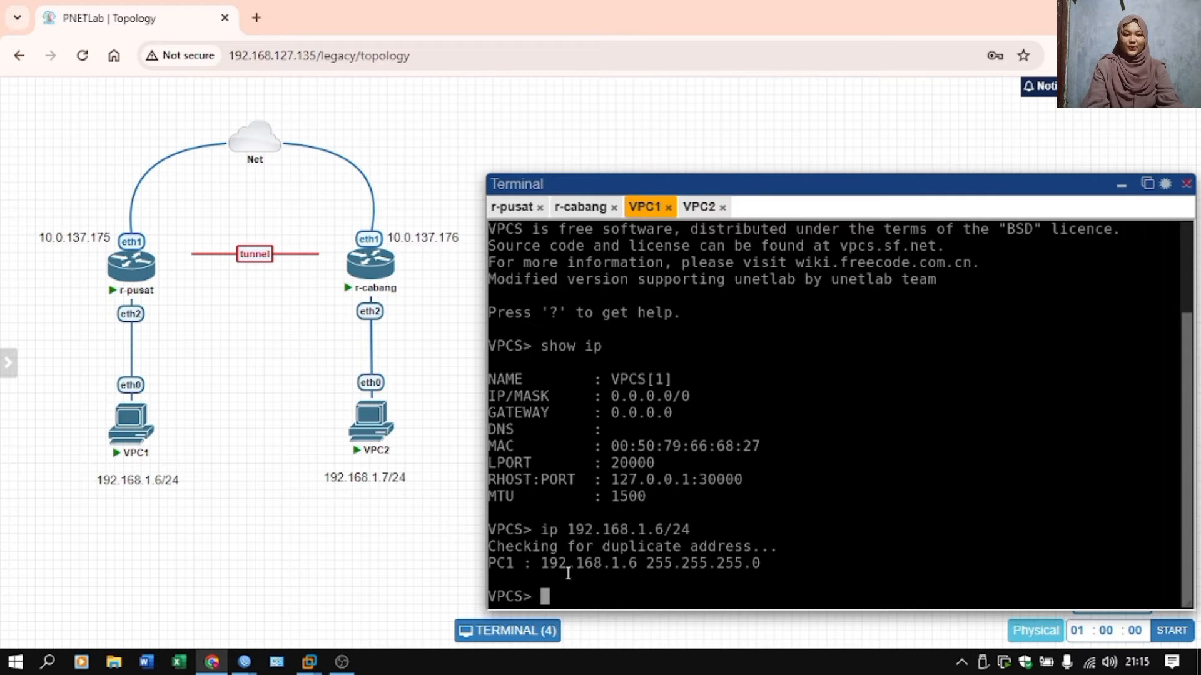
{"action": "key", "text": "Up"}
{"action": "type", "text": "192.16"}
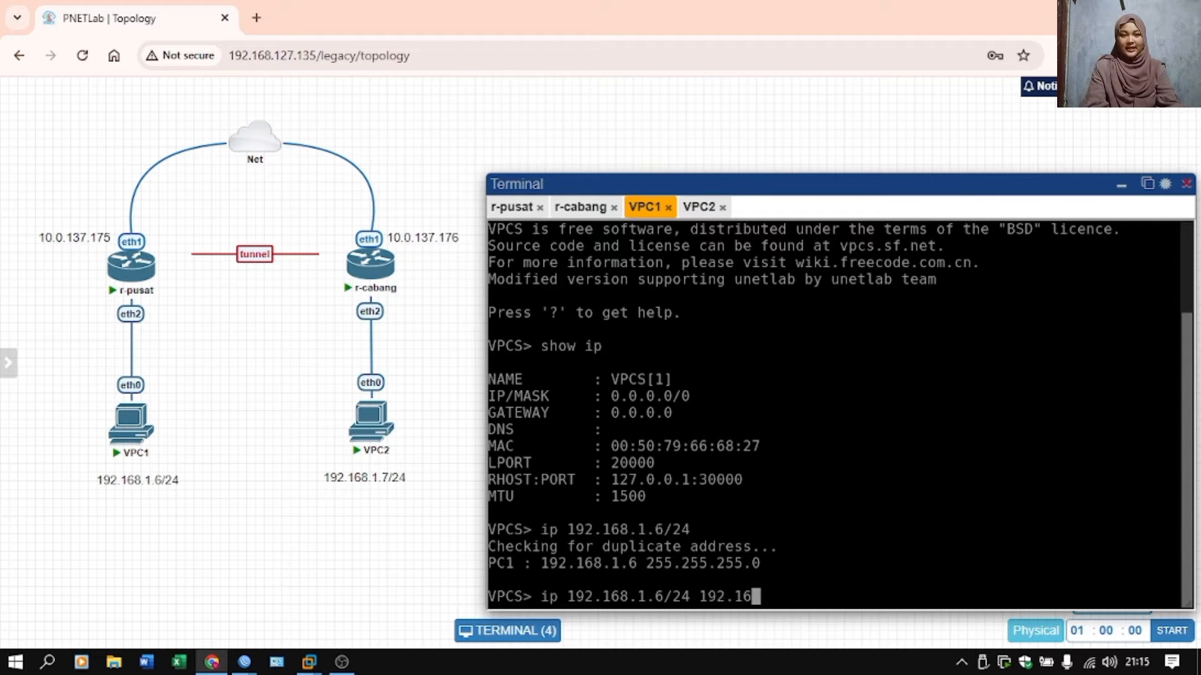
{"action": "type", "text": "8.1."}
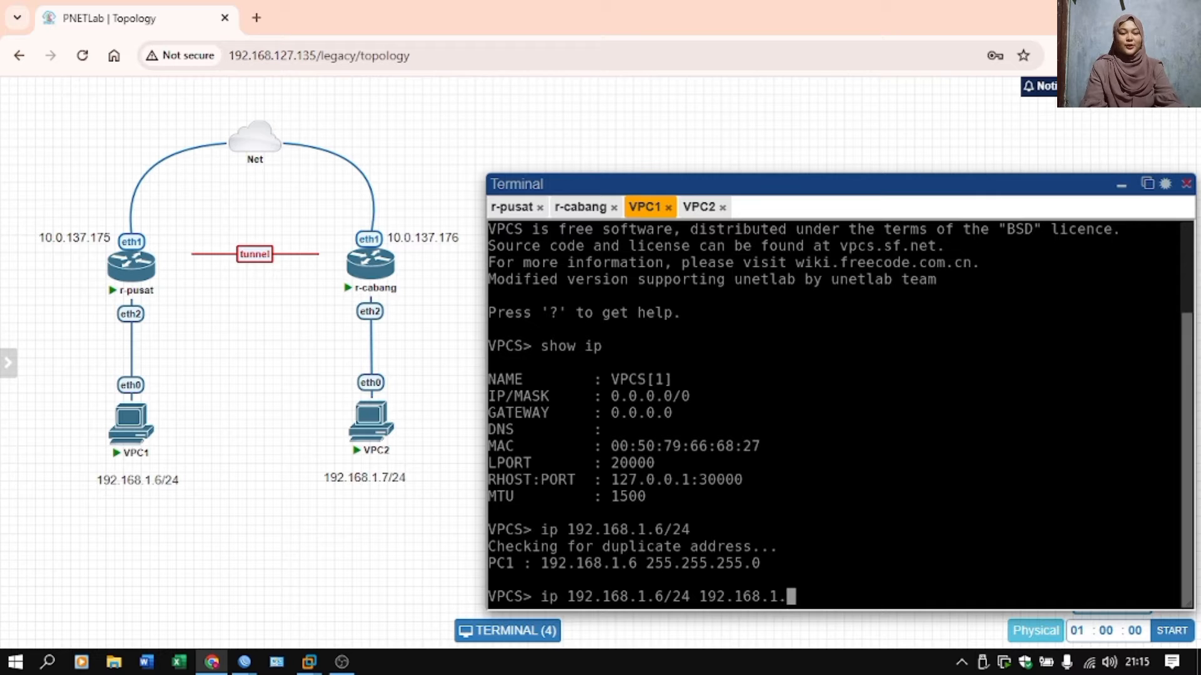
{"action": "type", "text": "1/24"}
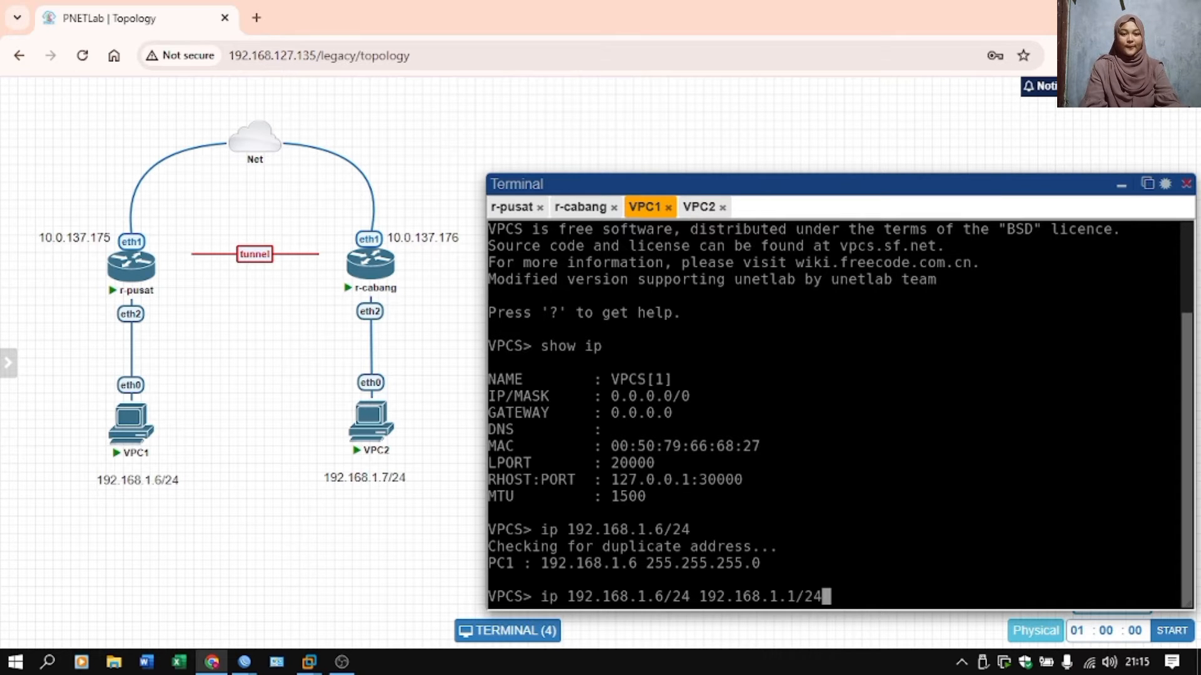
{"action": "key", "text": "Return"}
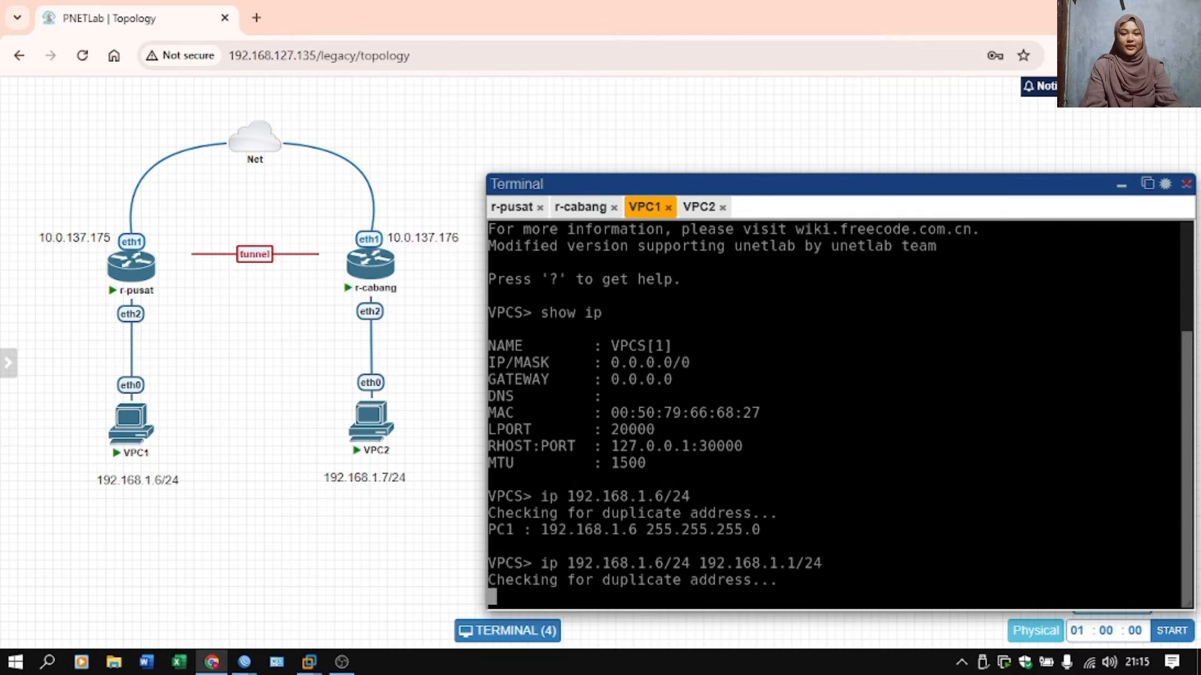
Set the DNS server to 8.8.8.8 in the VPC1 console.
{"action": "type", "text": "i"}
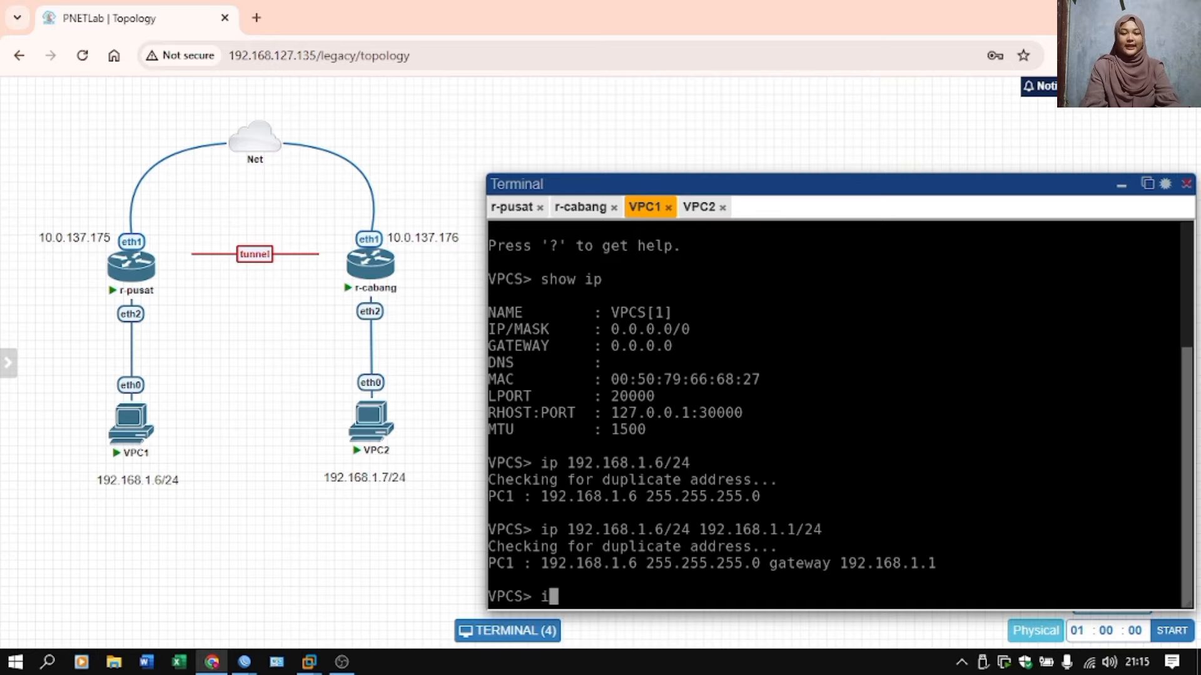
{"action": "type", "text": "p dns 8.8.8.8"}
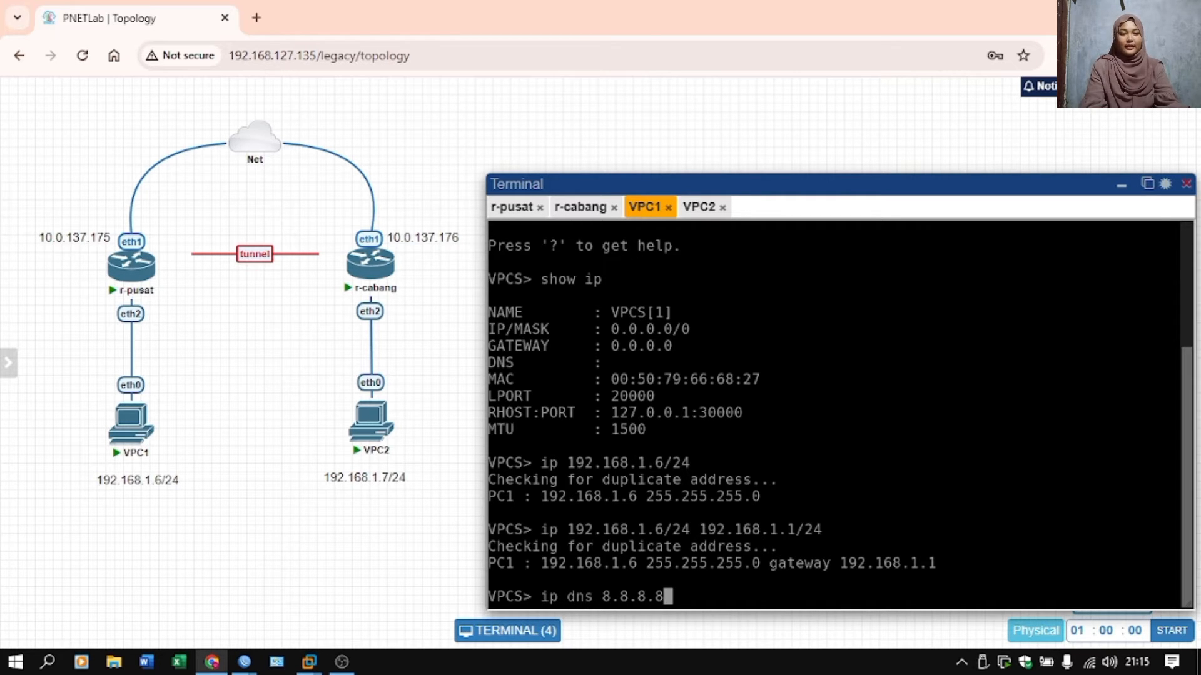
{"action": "key", "text": "Return"}
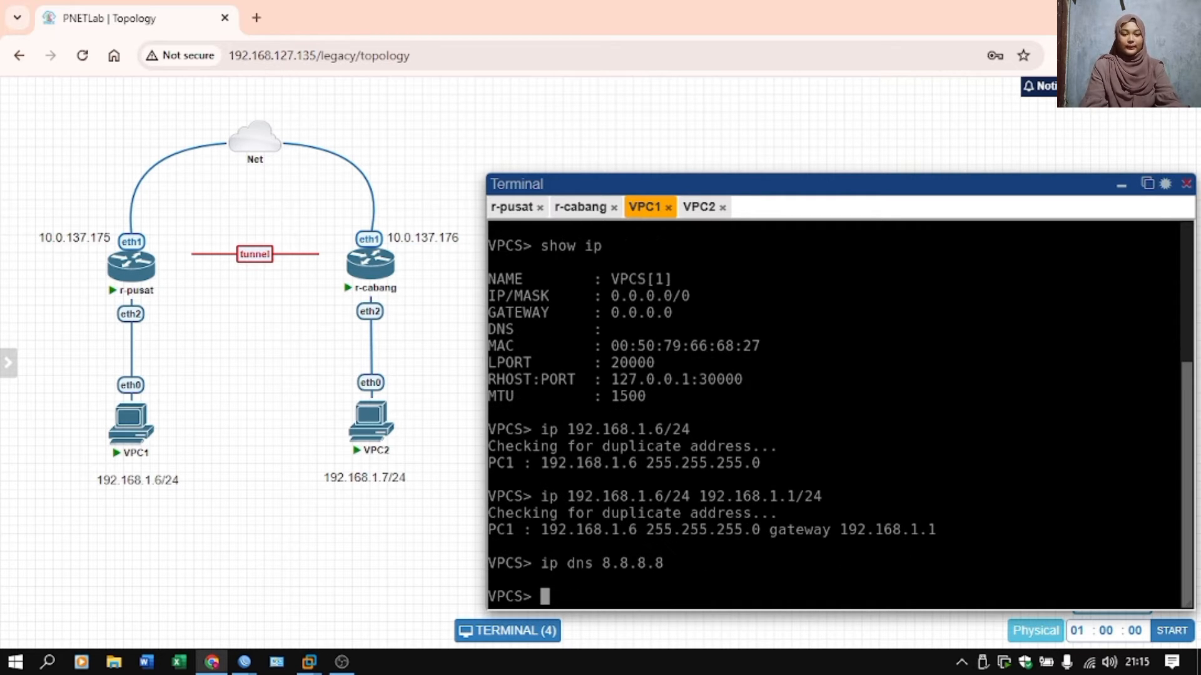
Test VPC1's internet connectivity by pinging 8.8.8.8, stopping the ping after a few replies.
{"action": "left_click", "coordinate": [698, 207]}
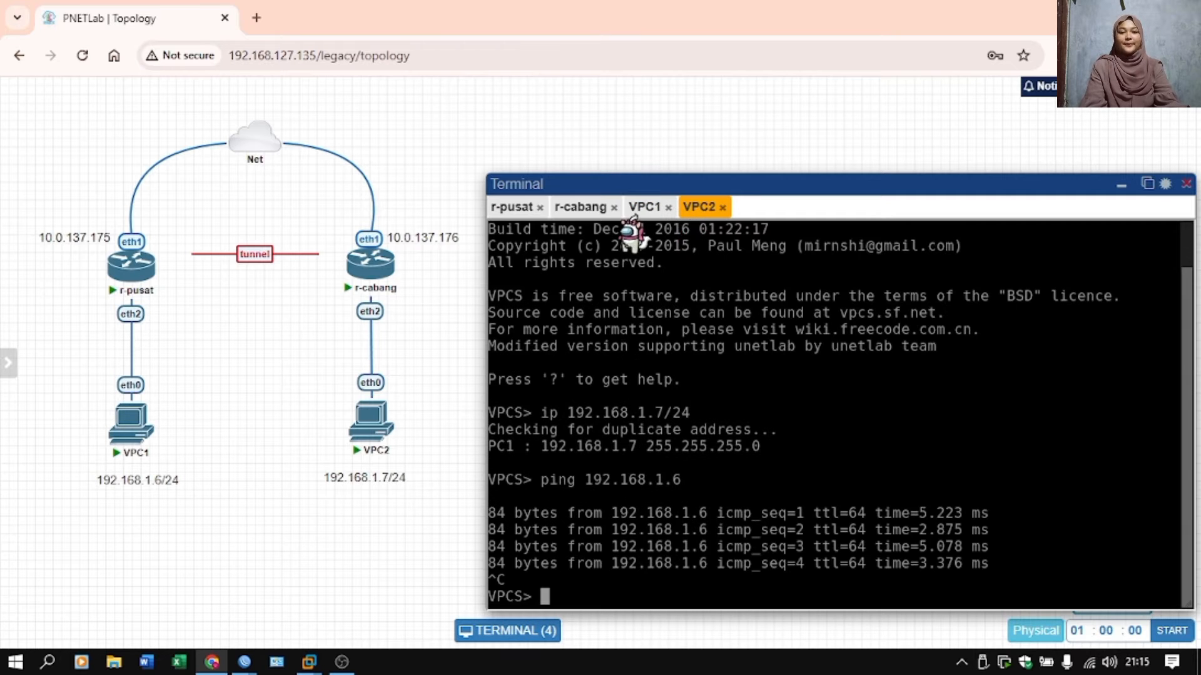
{"action": "left_click", "coordinate": [643, 206]}
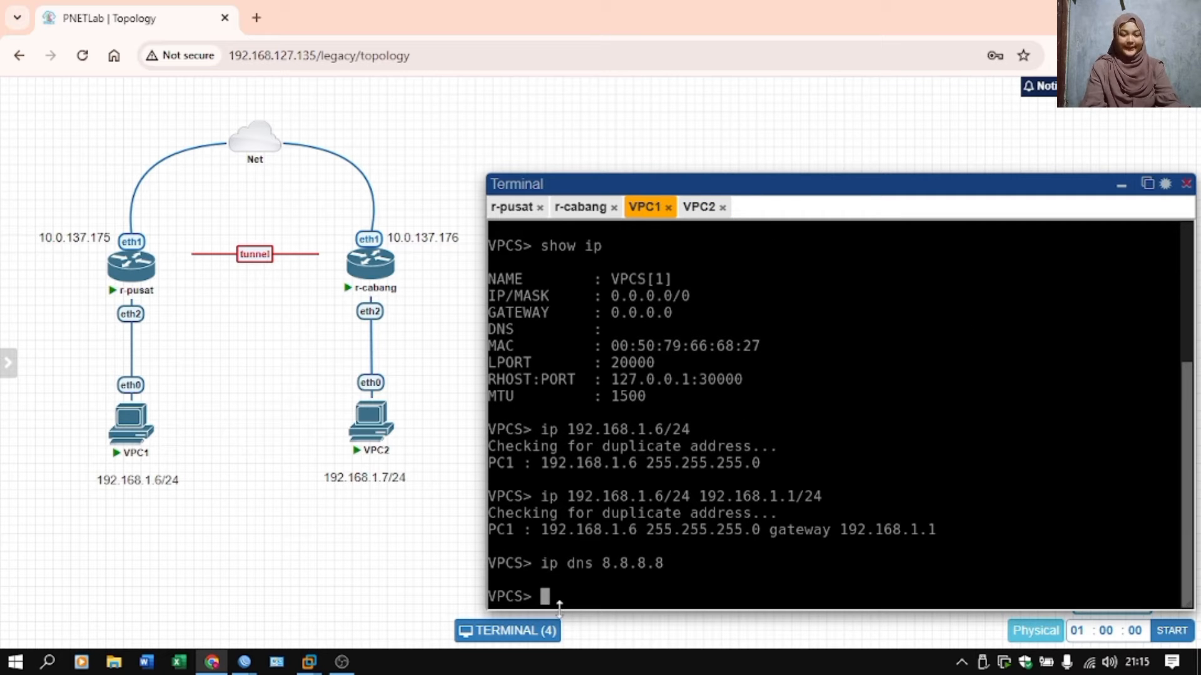
{"action": "type", "text": "ping 8.8.8.8"}
{"action": "key", "text": "Return"}
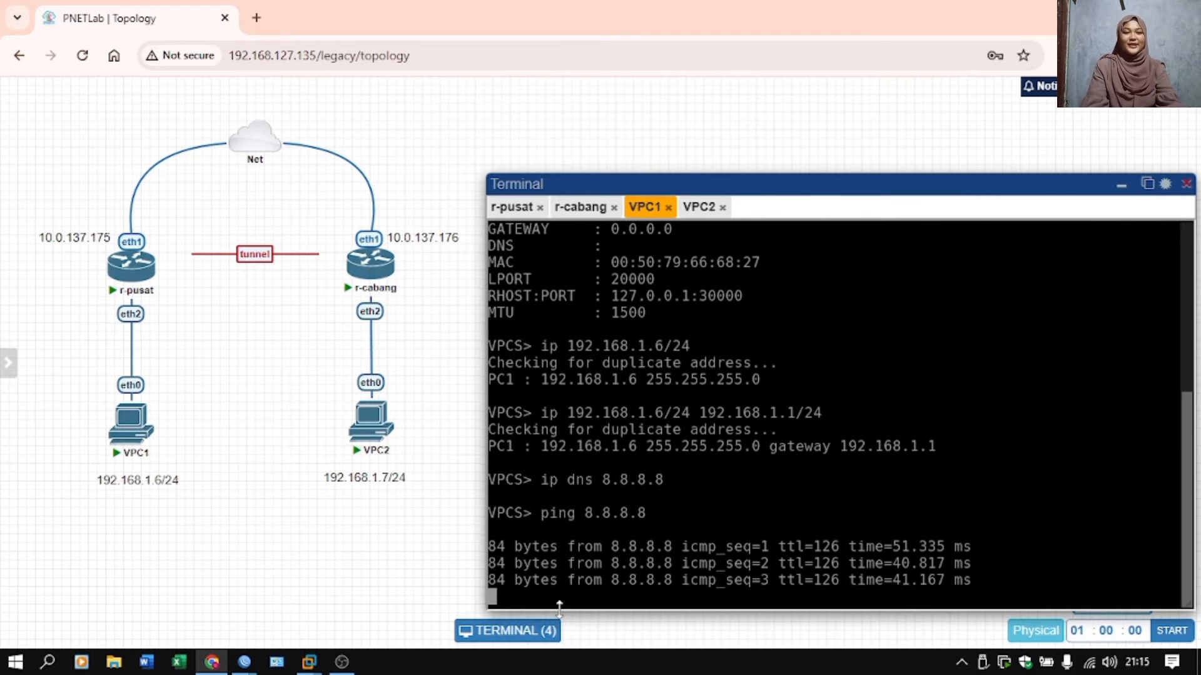
{"action": "key", "text": "ctrl+c"}
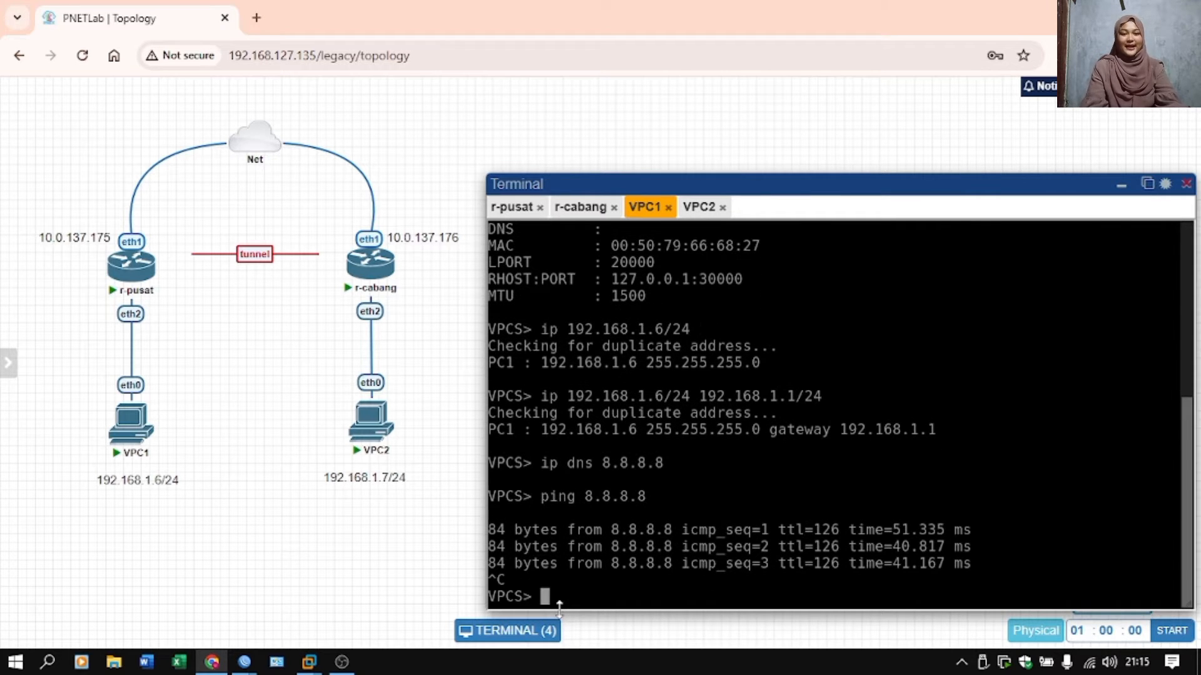
In the VPC2 console, set the IP address 192.168.1.7/24 with gateway 192.168.1.2/24 and DNS server 8.8.8.8.
{"action": "left_click", "coordinate": [696, 210]}
{"action": "key", "text": "Up"}
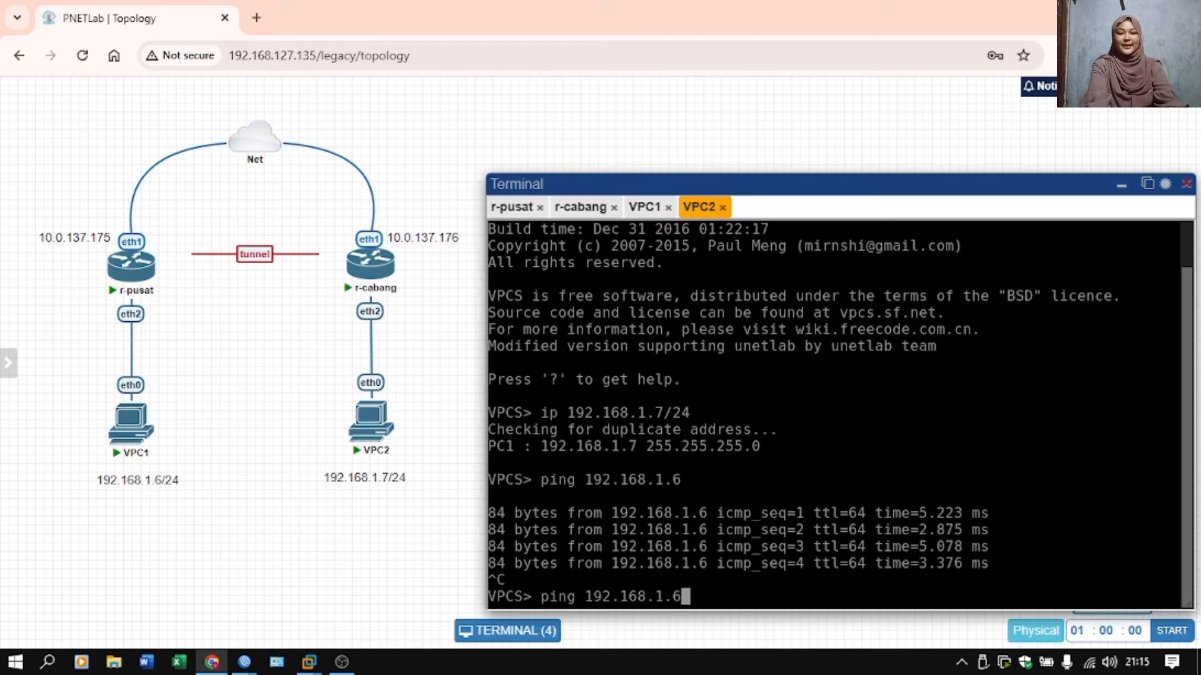
{"action": "key", "text": "Up"}
{"action": "type", "text": "192.168.1.2/24"}
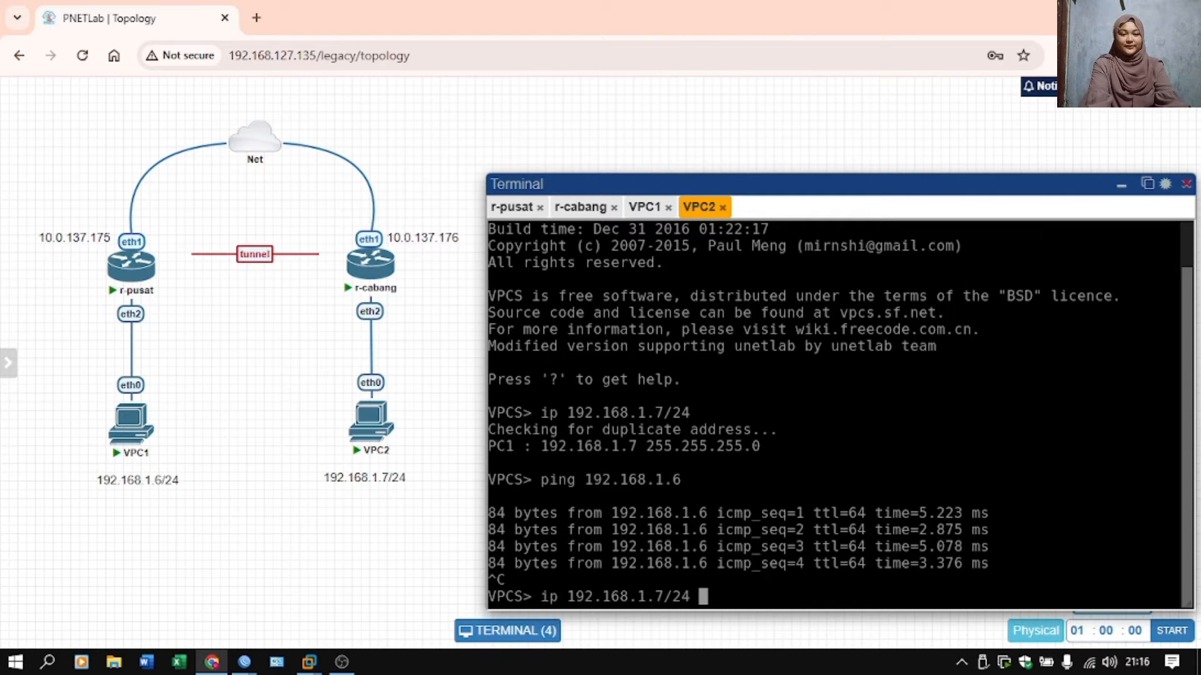
{"action": "key", "text": "Return"}
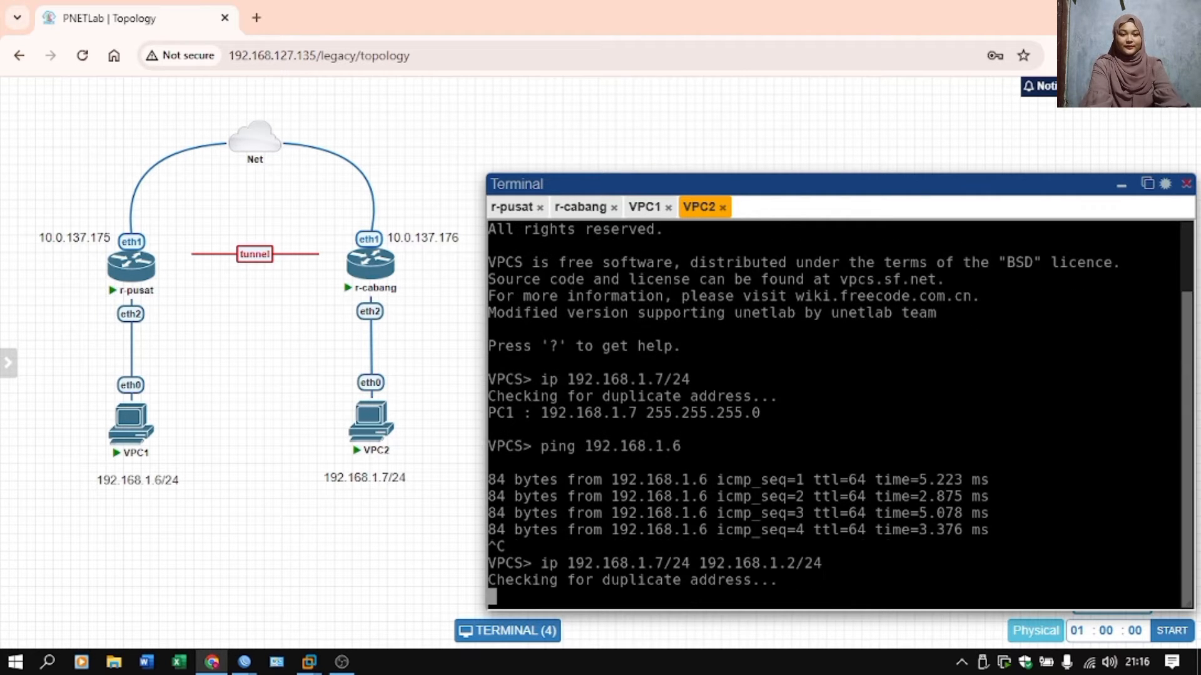
{"action": "type", "text": "ip dns 8.8.8.8"}
{"action": "key", "text": "Return"}
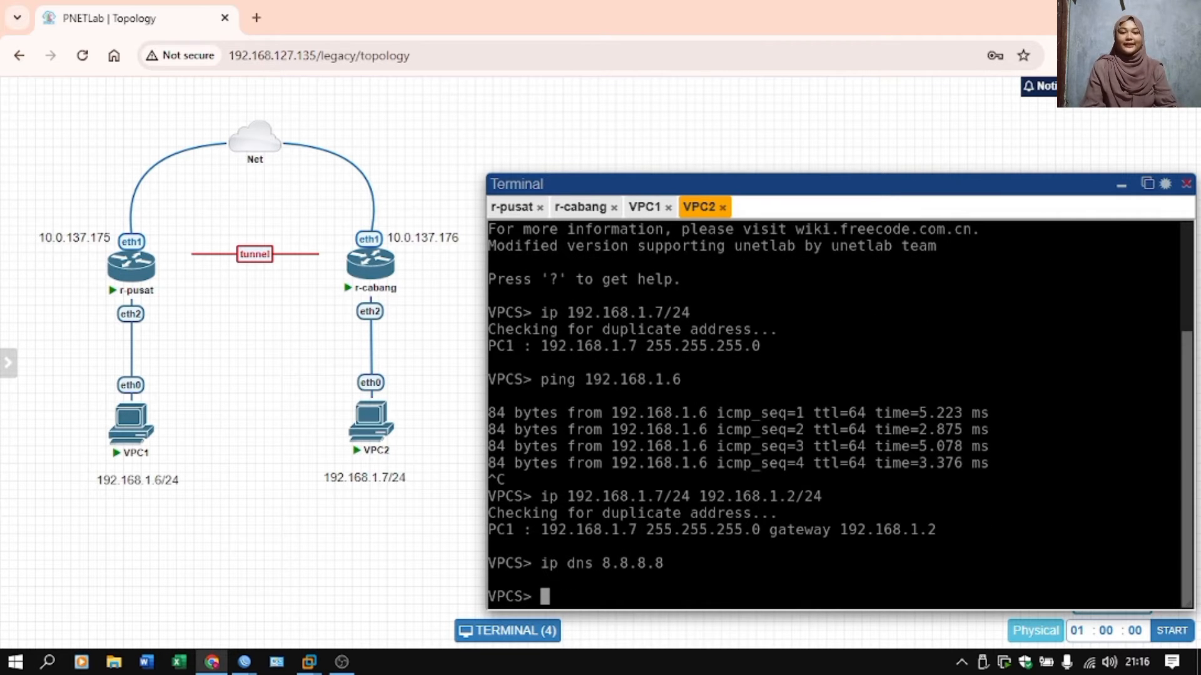
Ping 8.8.8.8 from VPC2 to test its internet connectivity, stopping the ping after a few replies.
{"action": "type", "text": "ping 8.8.8.8"}
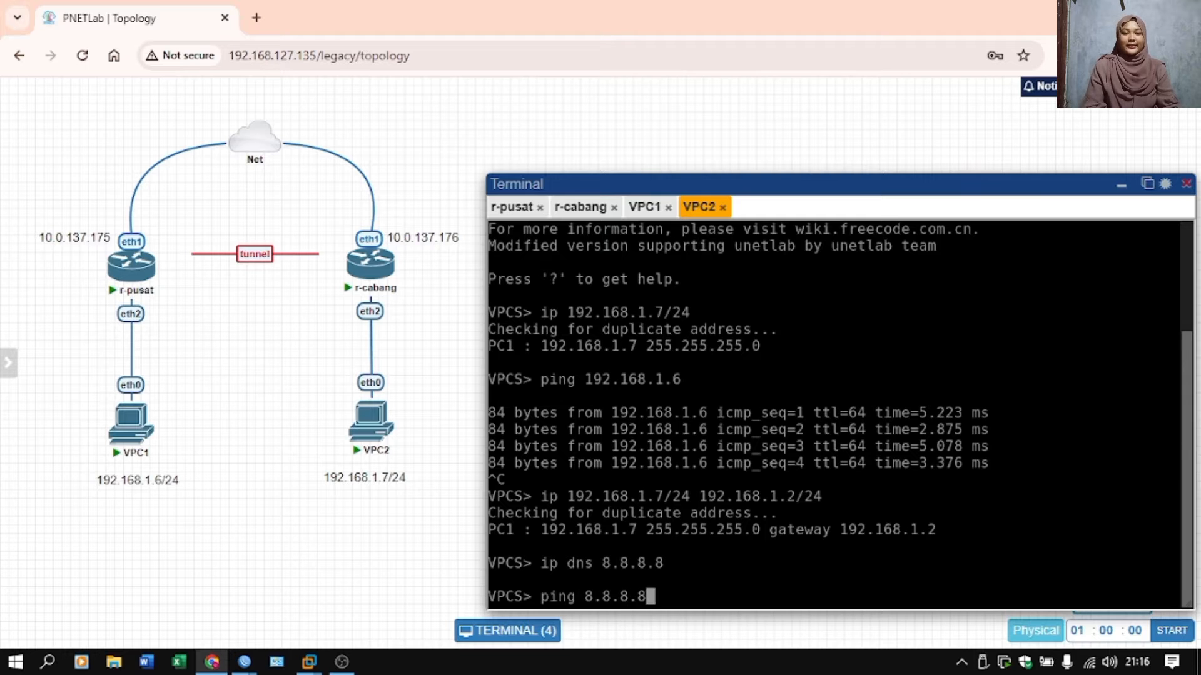
{"action": "key", "text": "Return"}
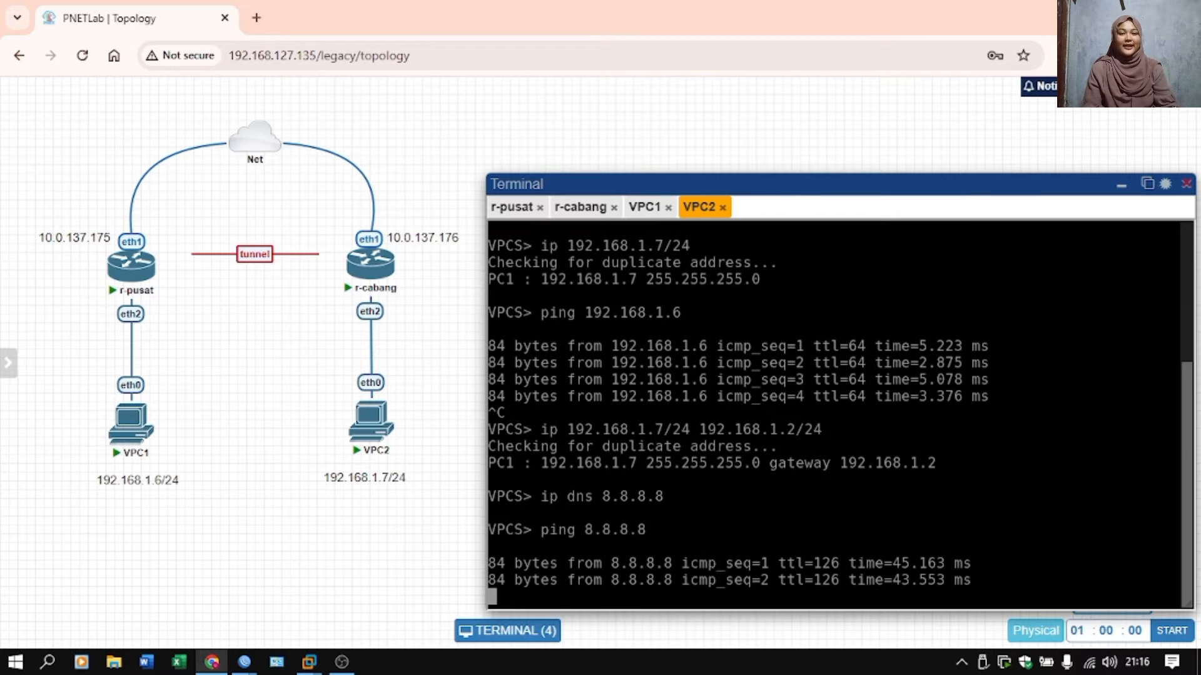
{"action": "key", "text": "ctrl+c"}
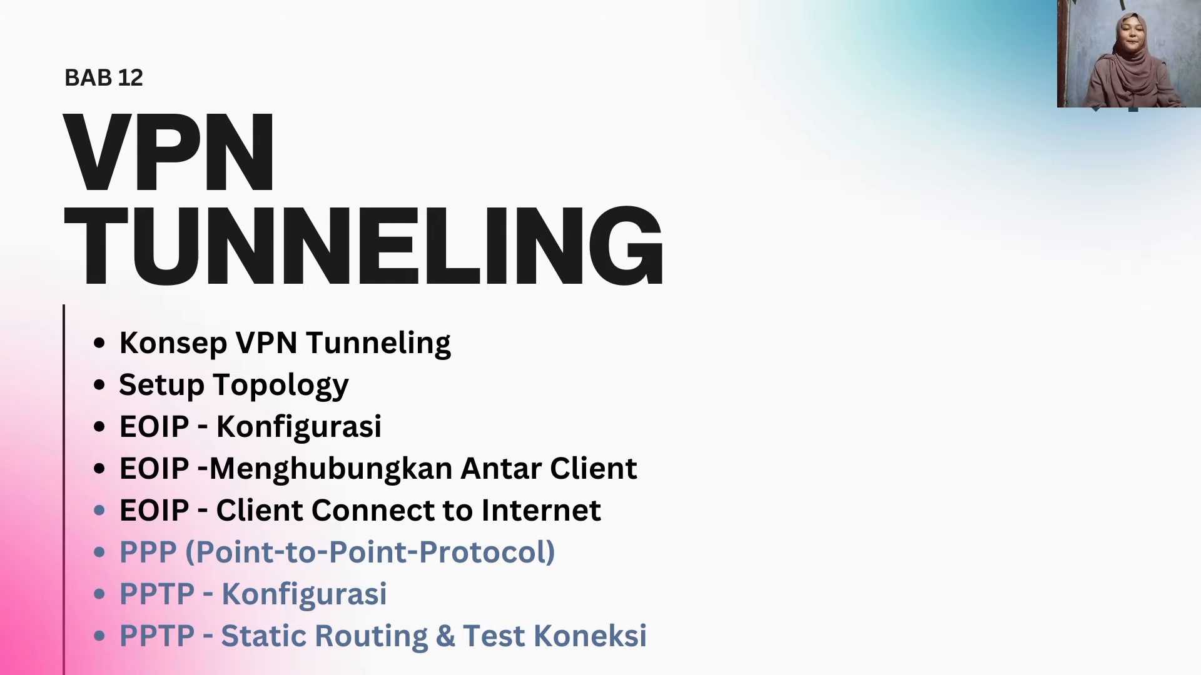
{"action": "key", "text": "Right"}
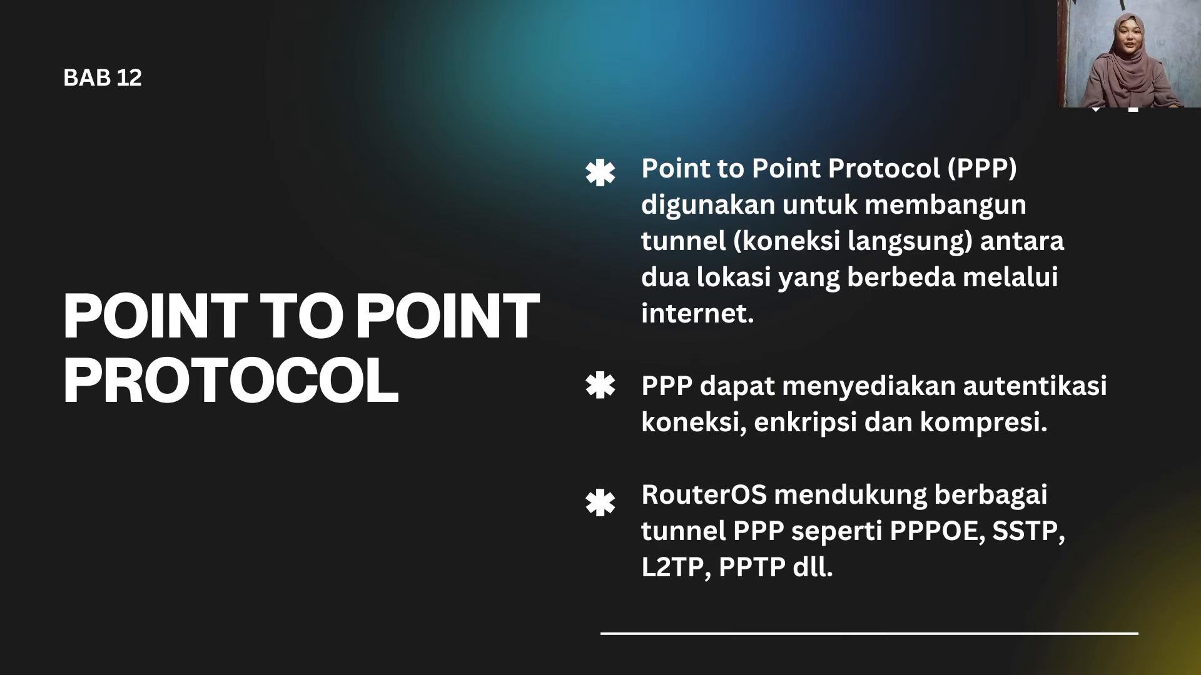
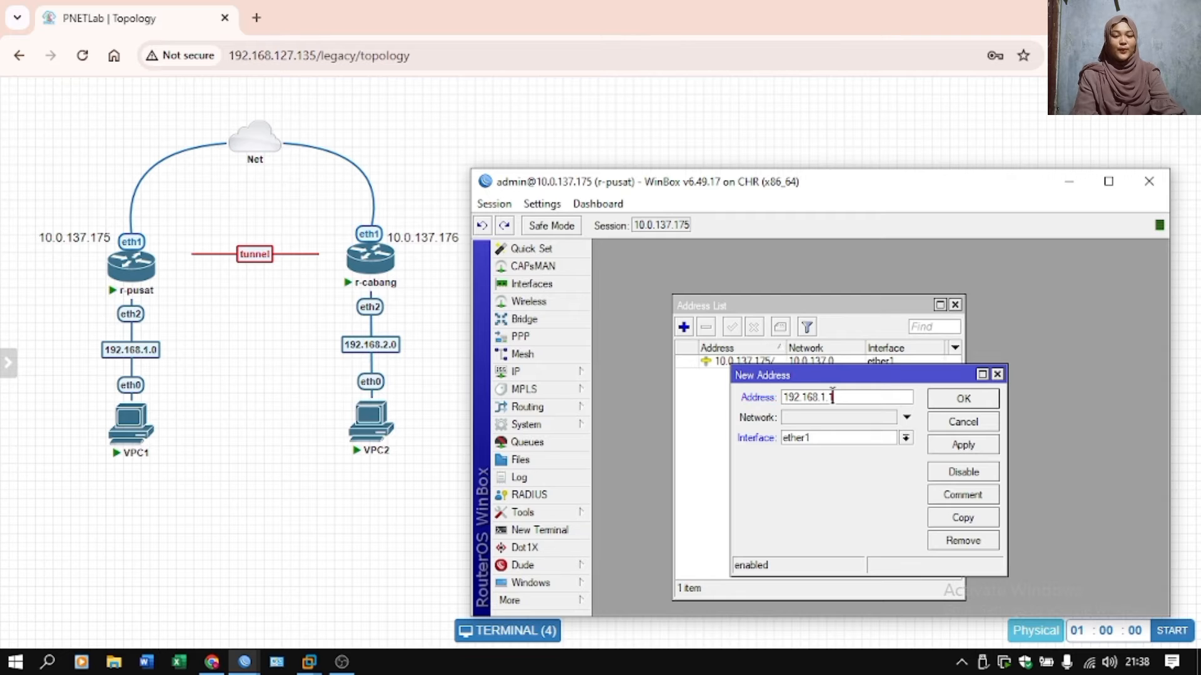
Finish adding the address 192.168.1.1/24 on r-pusat and assign it to the ether2 interface.
{"action": "left_click", "coordinate": [905, 437]}
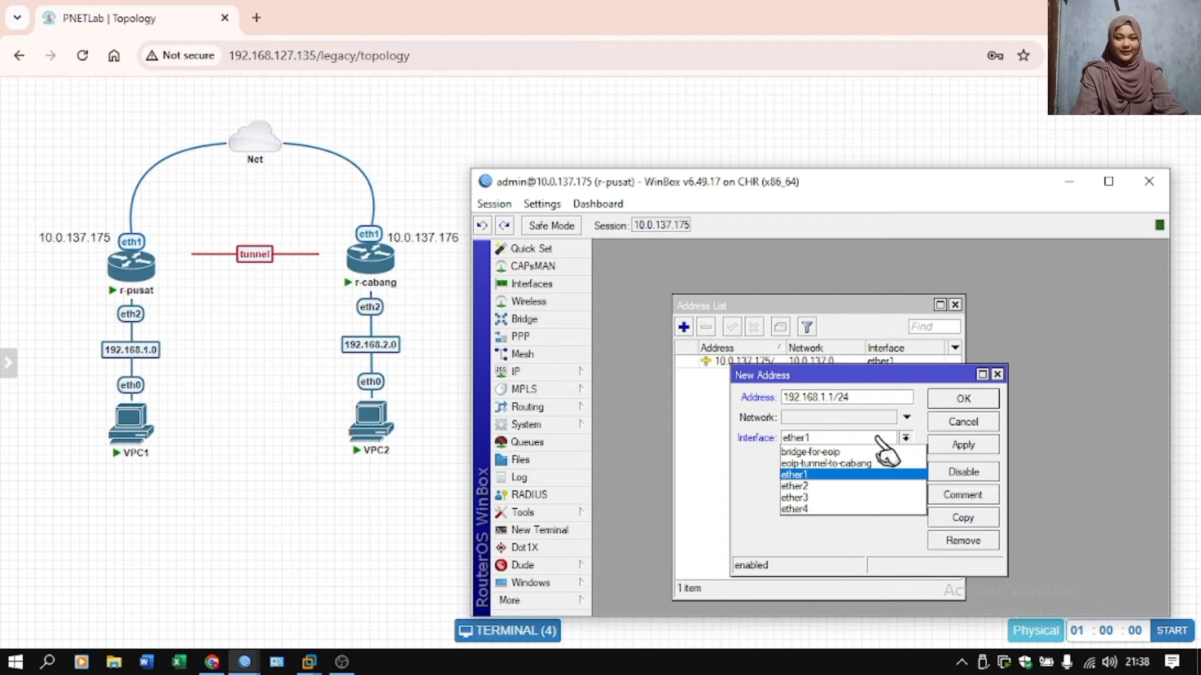
{"action": "left_click", "coordinate": [866, 491]}
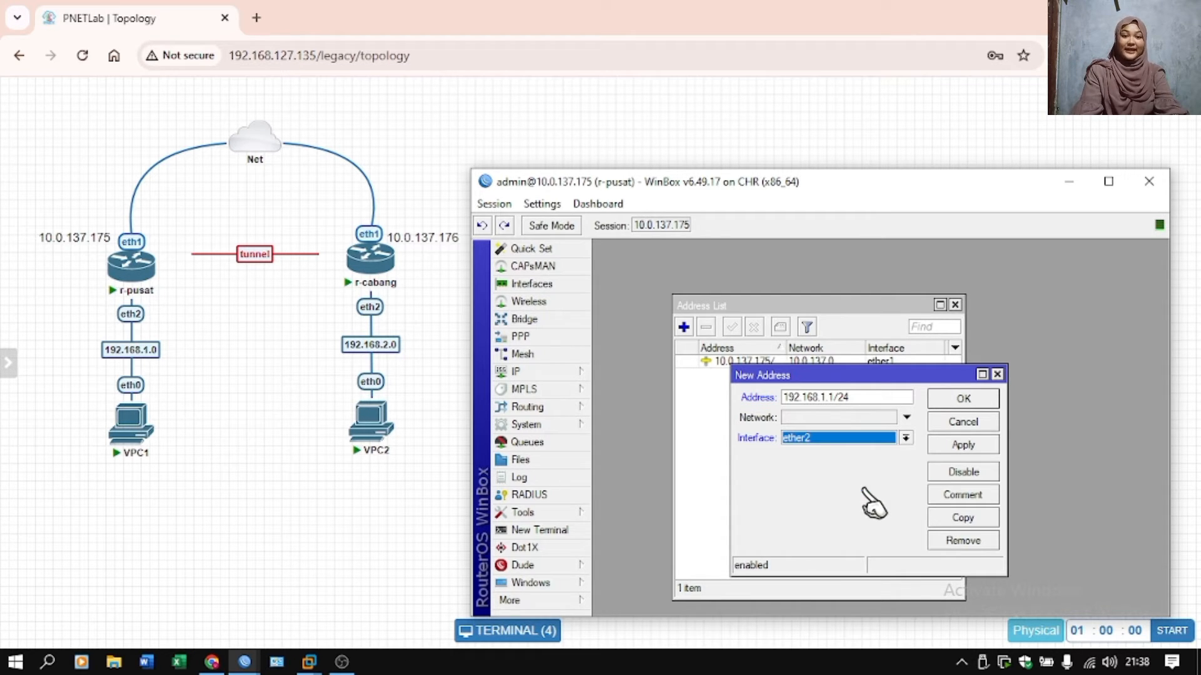
{"action": "left_click", "coordinate": [966, 446]}
{"action": "left_click", "coordinate": [976, 404]}
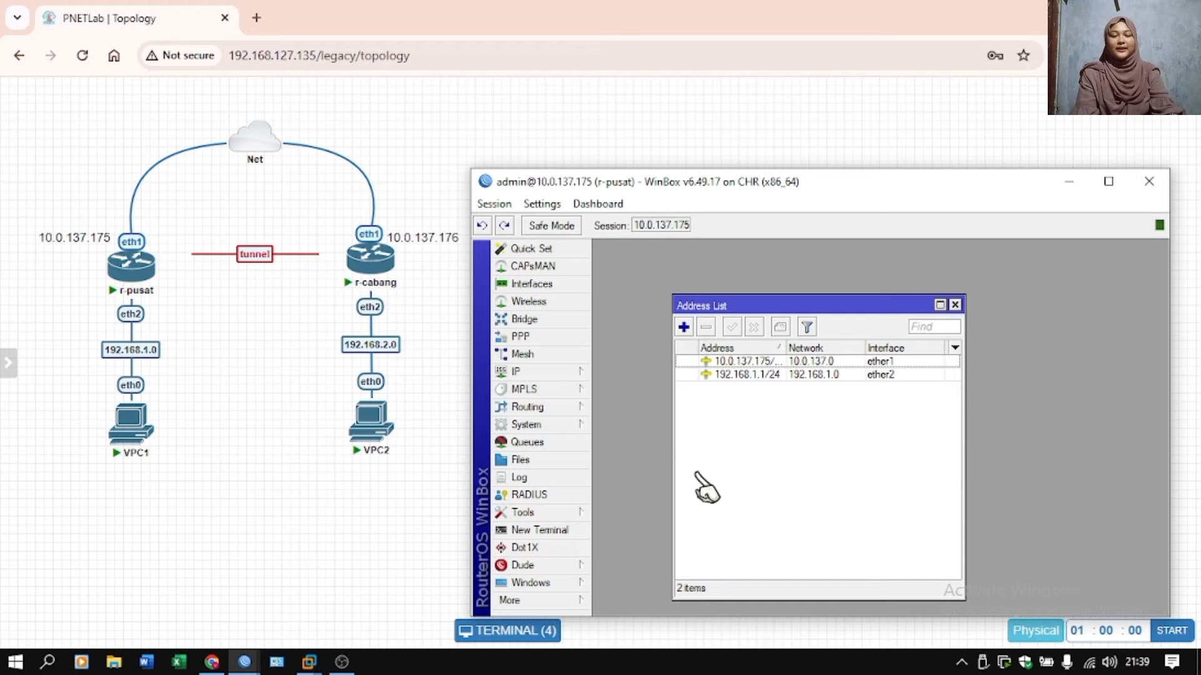
Set up a DHCP server on r-pusat's ether2 for network 192.168.1.0/24, accepting the default settings with a 00:10:00 lease time.
{"action": "left_click", "coordinate": [551, 371]}
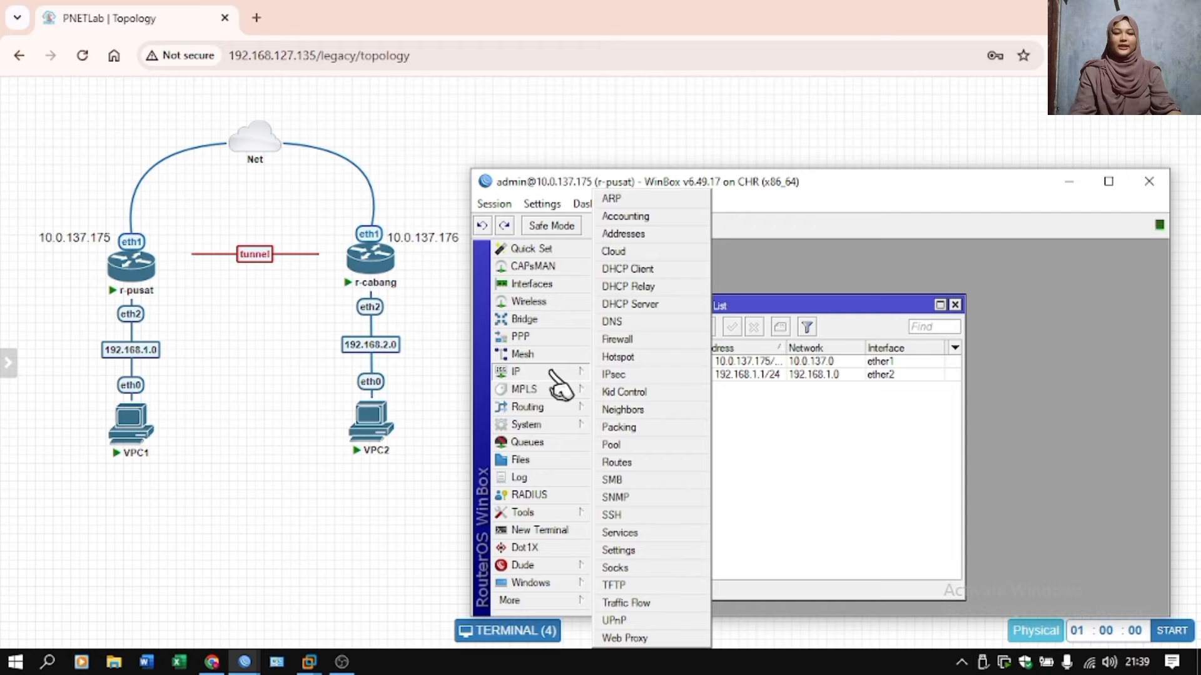
{"action": "left_click", "coordinate": [664, 303]}
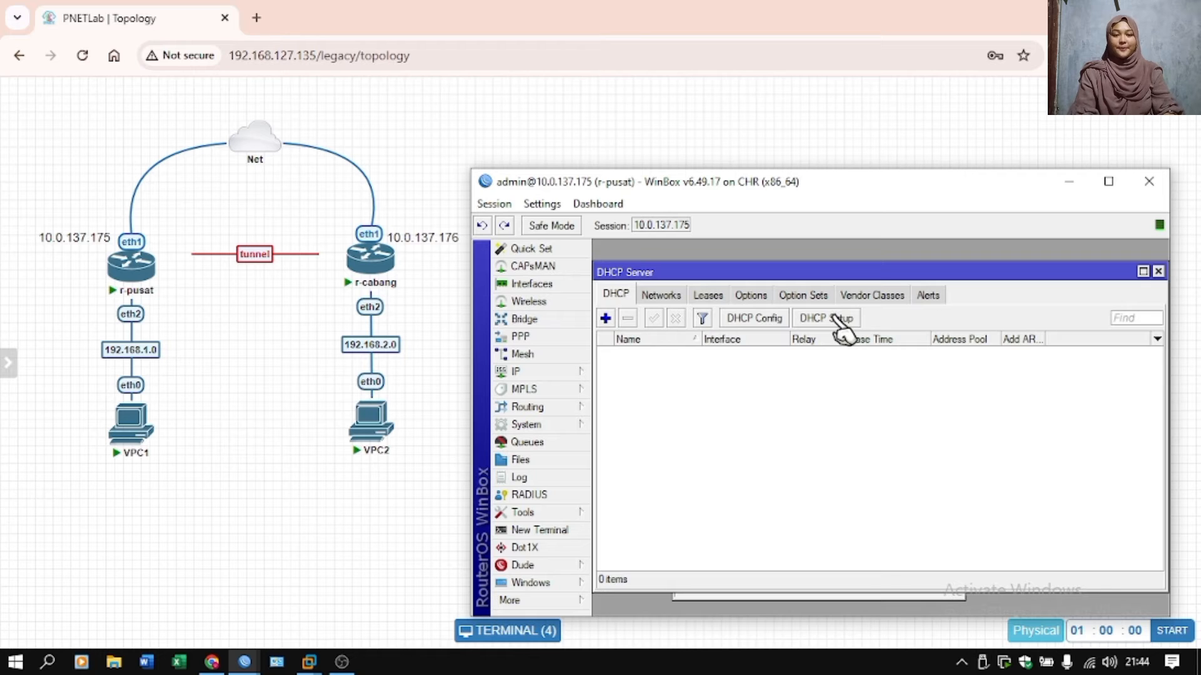
{"action": "left_click", "coordinate": [835, 317]}
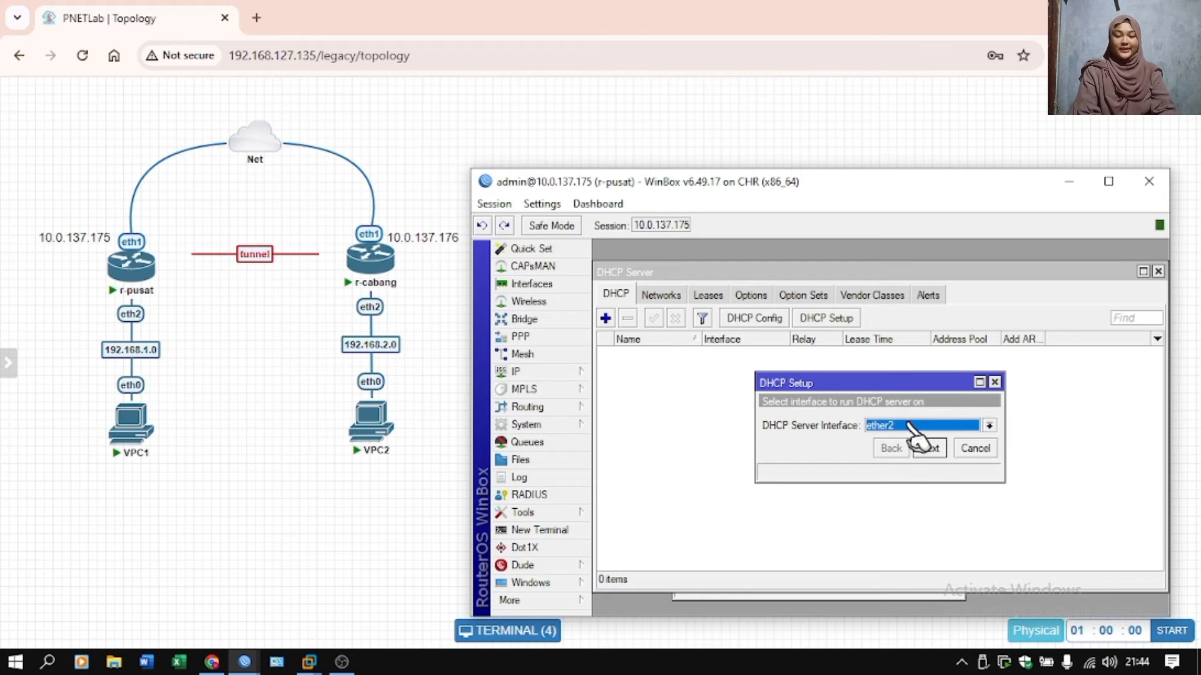
{"action": "left_click", "coordinate": [930, 448]}
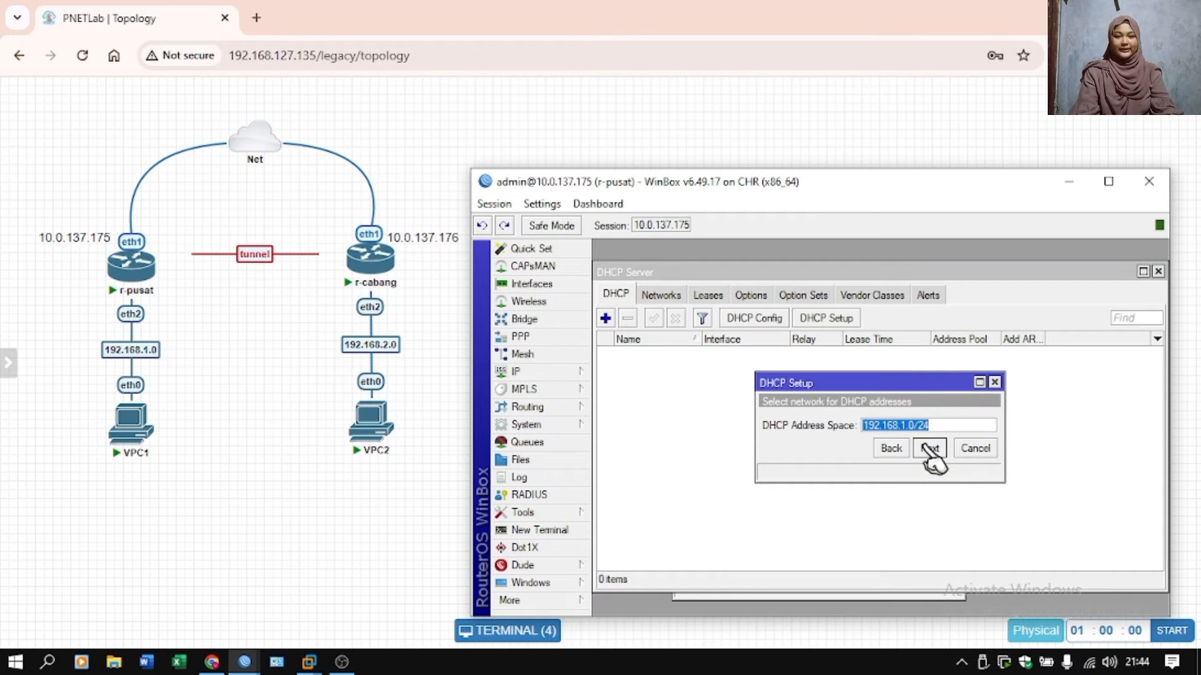
{"action": "left_click", "coordinate": [930, 448]}
{"action": "left_click", "coordinate": [930, 448]}
{"action": "left_click", "coordinate": [930, 447]}
{"action": "left_click", "coordinate": [930, 447]}
{"action": "left_click", "coordinate": [929, 448]}
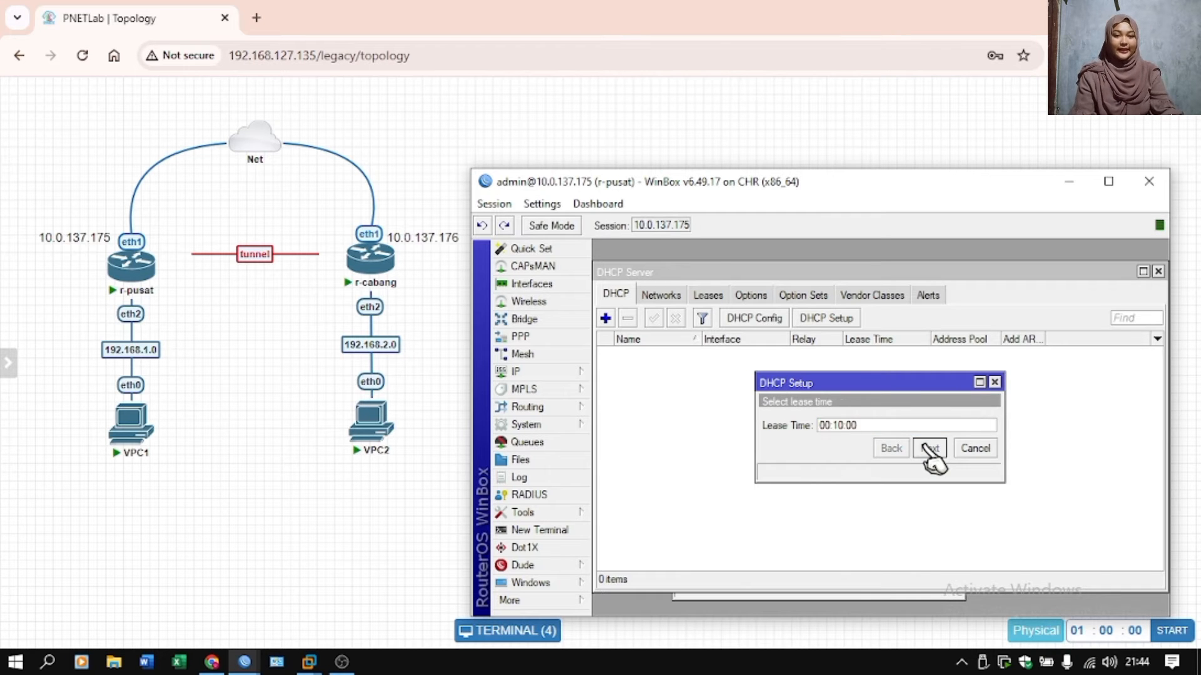
{"action": "left_click", "coordinate": [883, 423]}
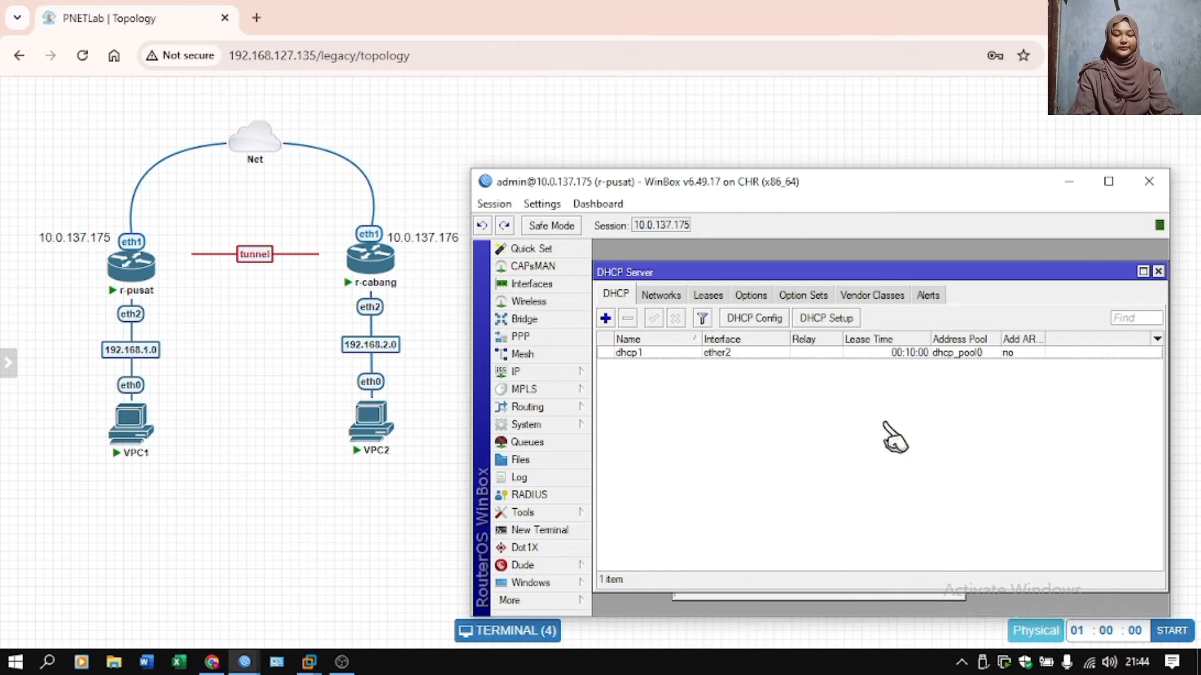
Switch to the r-cabang WinBox session and add the address 192.168.2.1/24 on interface ether2.
{"action": "mouse_move", "coordinate": [245, 662]}
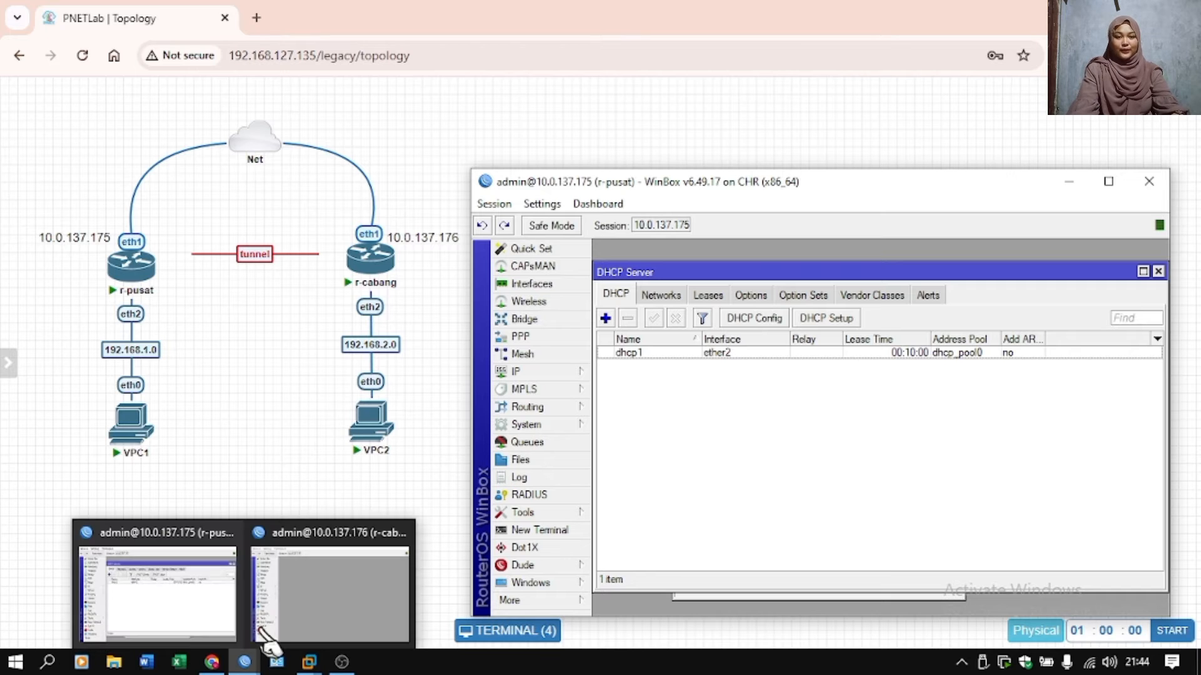
{"action": "left_click", "coordinate": [322, 594]}
{"action": "left_click", "coordinate": [551, 373]}
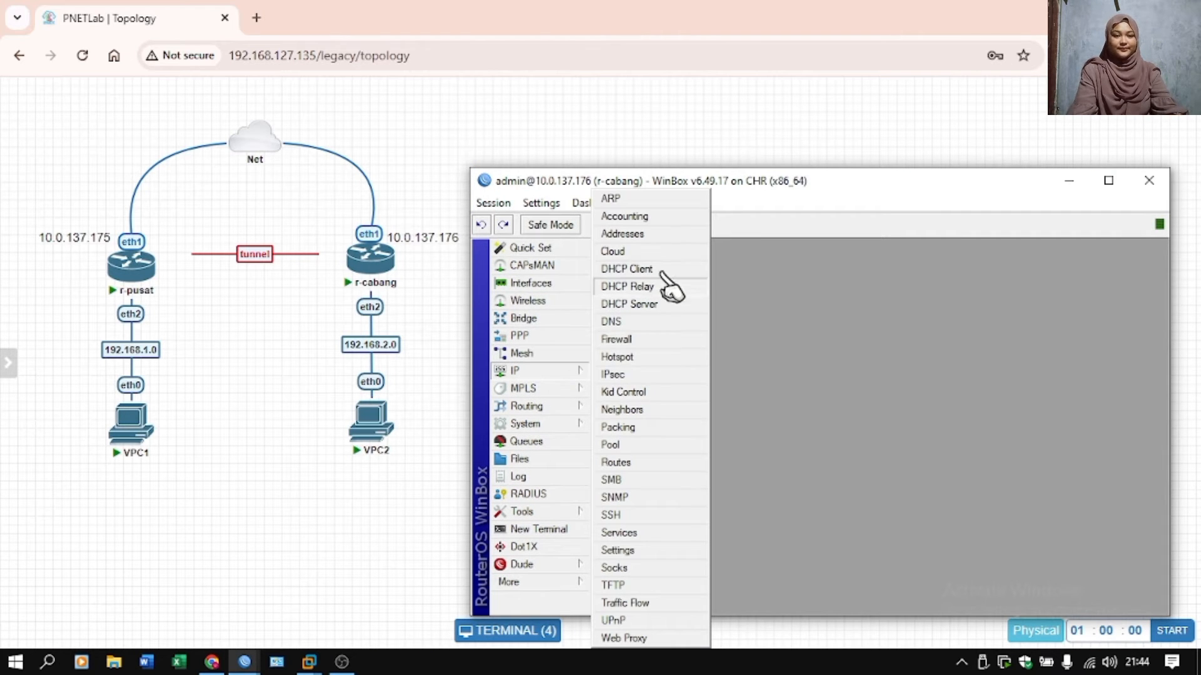
{"action": "left_click", "coordinate": [658, 241]}
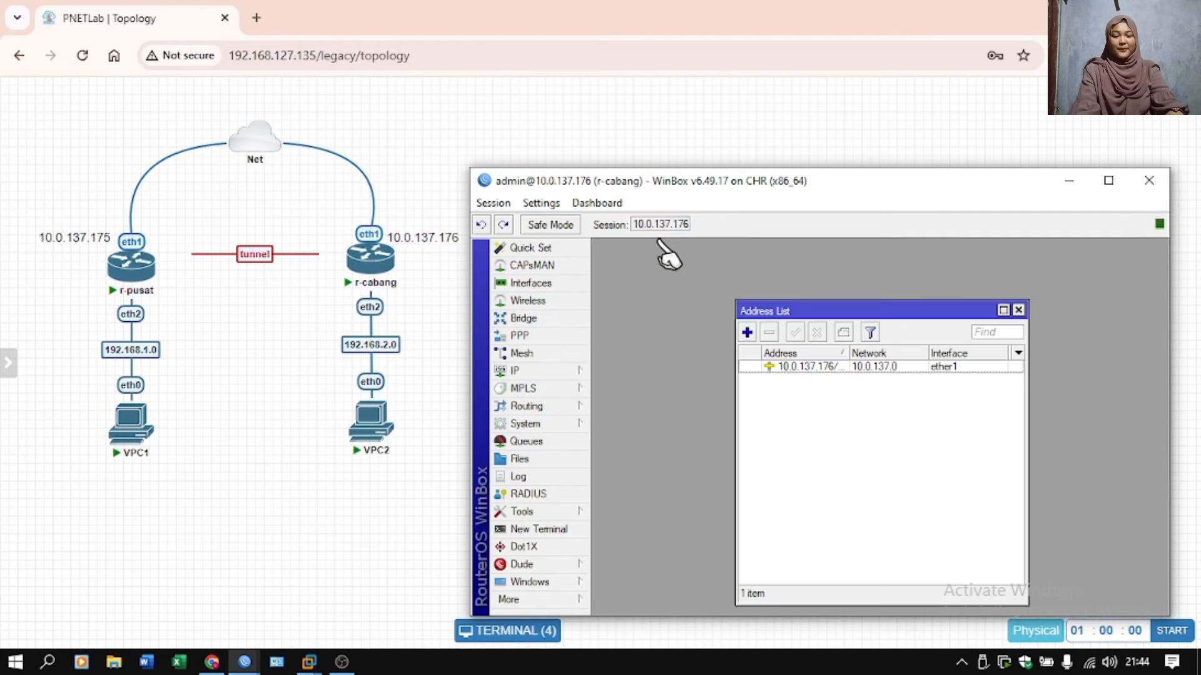
{"action": "left_click", "coordinate": [746, 333]}
{"action": "type", "text": "192"}
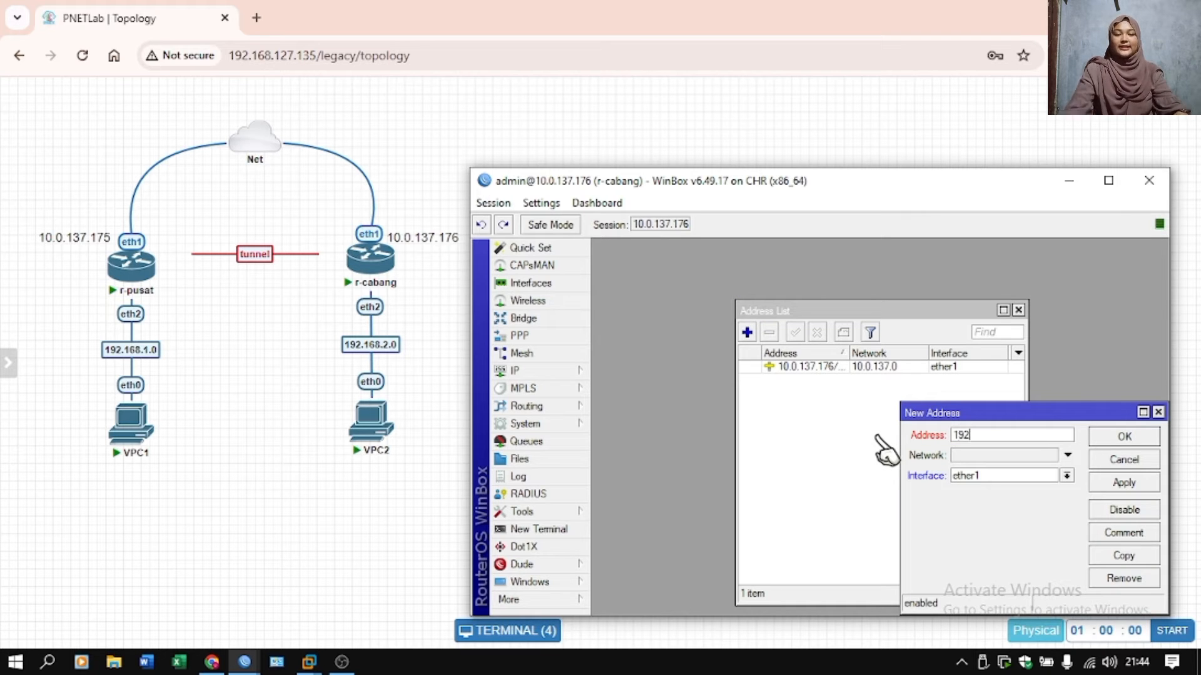
{"action": "type", "text": ".168.2.1/24"}
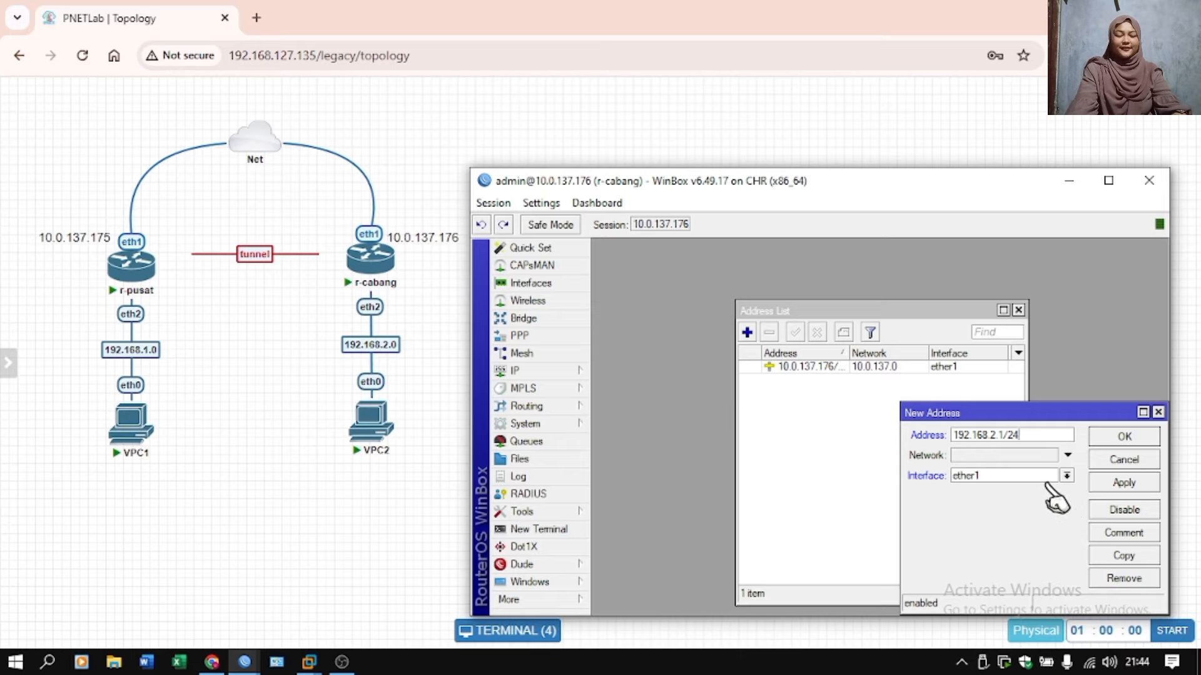
{"action": "left_click", "coordinate": [1066, 476]}
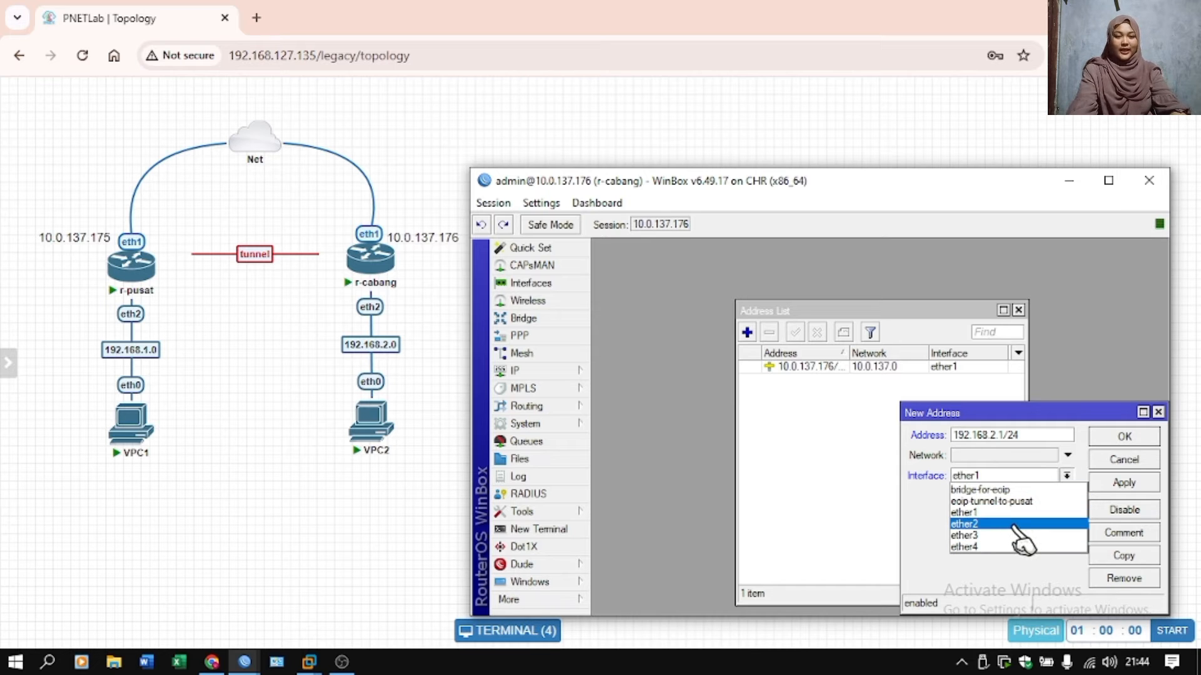
{"action": "left_click", "coordinate": [1022, 524]}
{"action": "left_click", "coordinate": [1144, 438]}
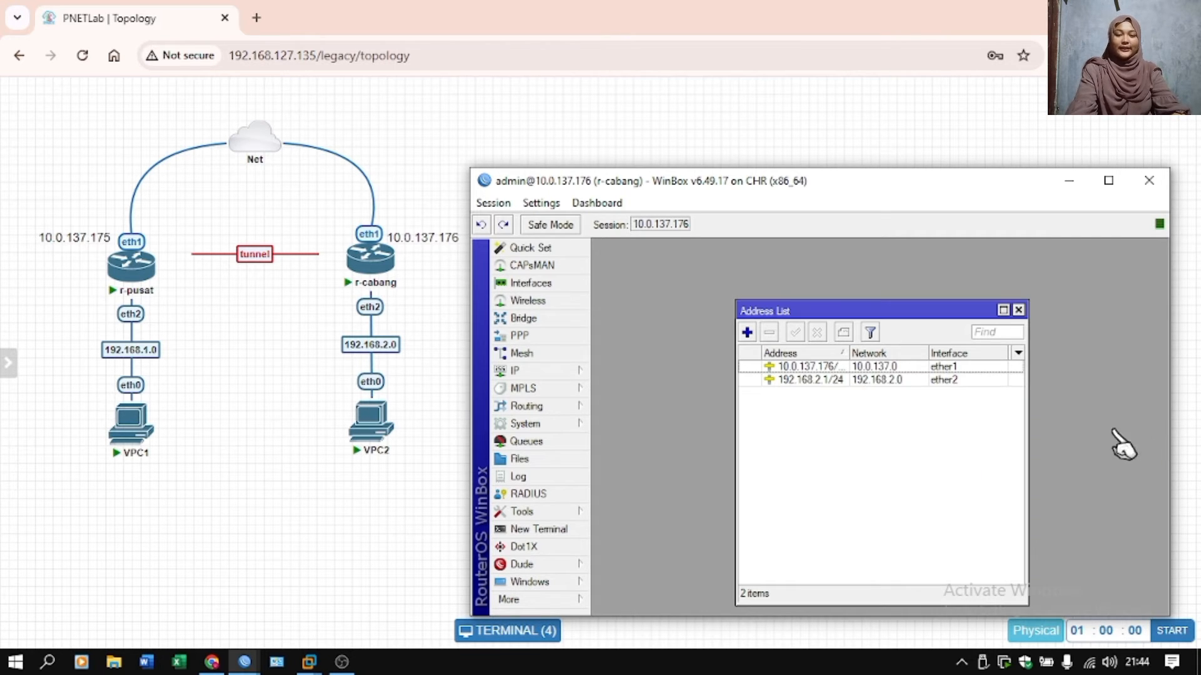
Set up a DHCP server on r-cabang's ether2 interface, accepting the default settings through the end of the setup.
{"action": "left_click", "coordinate": [563, 370]}
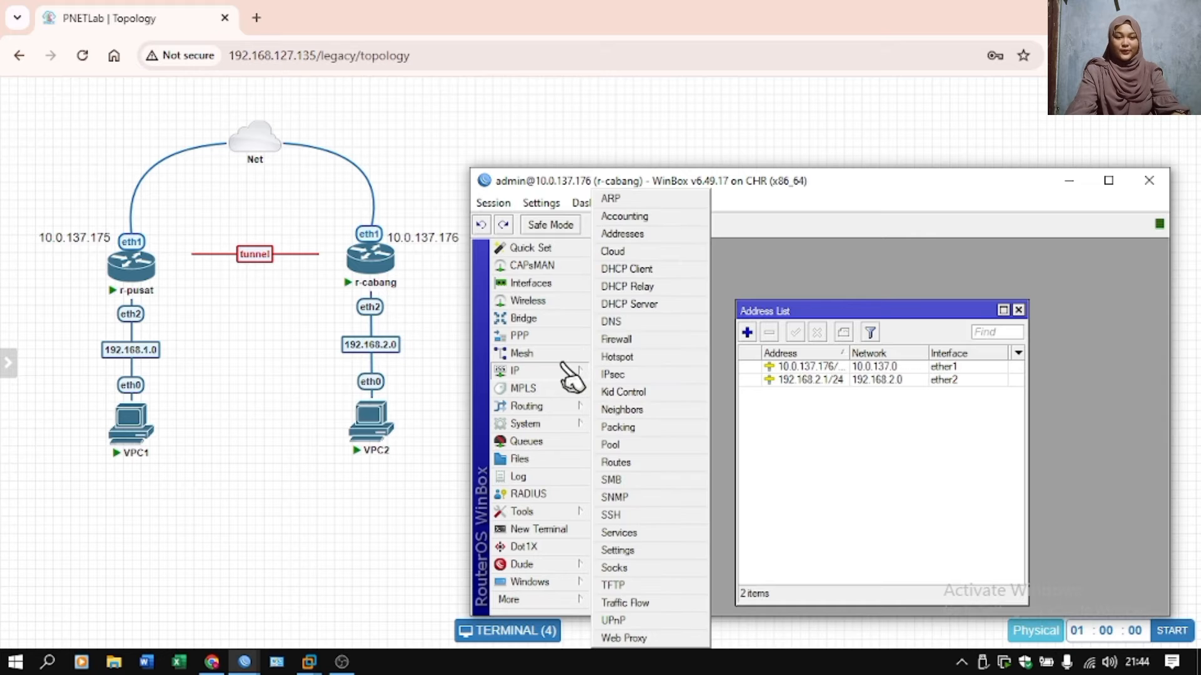
{"action": "left_click", "coordinate": [653, 306]}
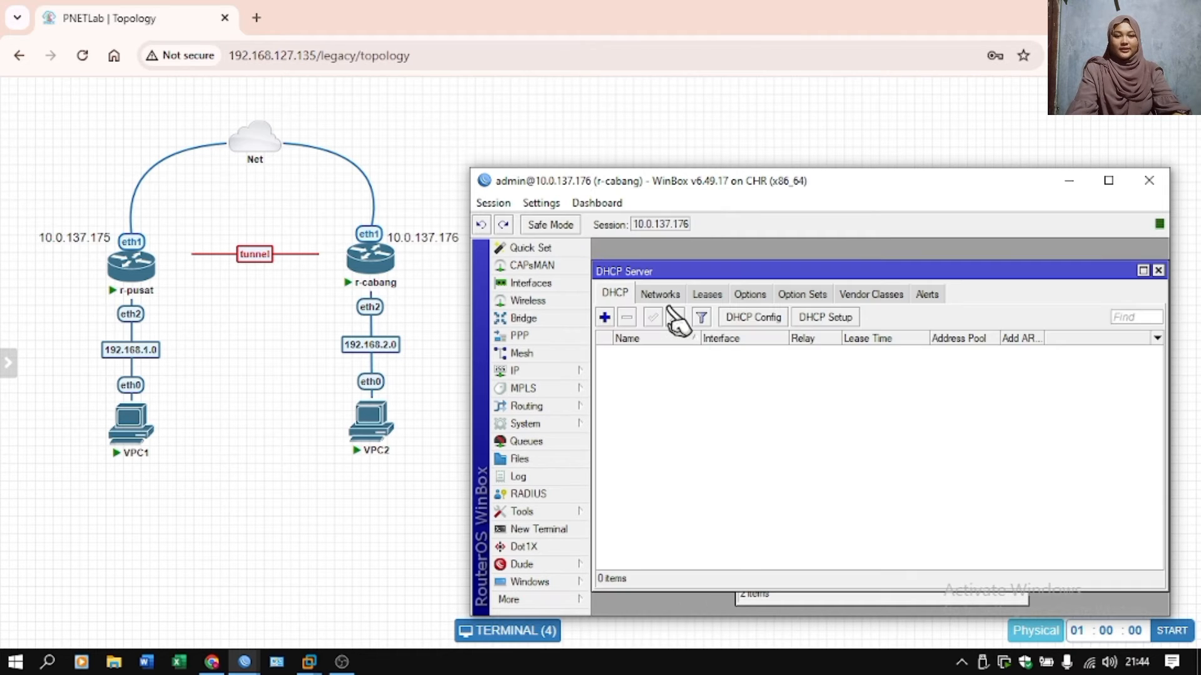
{"action": "left_click", "coordinate": [807, 317]}
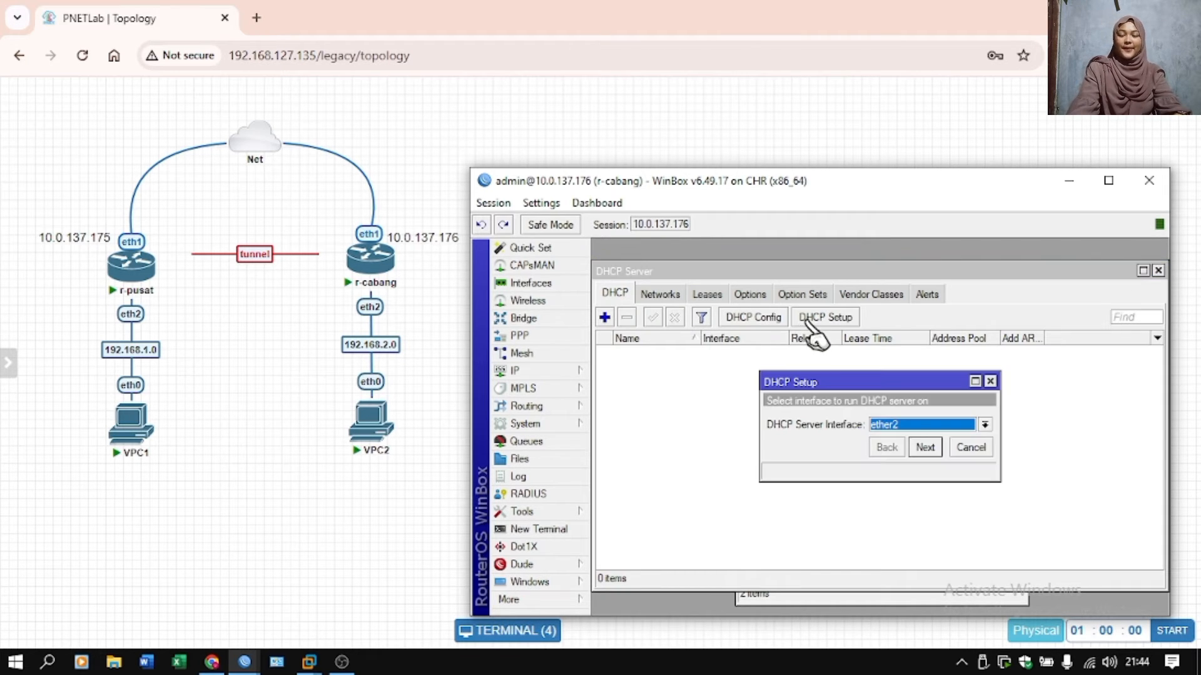
{"action": "left_click", "coordinate": [916, 425]}
{"action": "left_click", "coordinate": [882, 473]}
{"action": "left_click", "coordinate": [921, 449]}
{"action": "left_click", "coordinate": [922, 449]}
{"action": "left_click", "coordinate": [922, 449]}
{"action": "left_click", "coordinate": [922, 449]}
{"action": "left_click", "coordinate": [922, 449]}
{"action": "left_click", "coordinate": [922, 449]}
{"action": "left_click", "coordinate": [881, 422]}
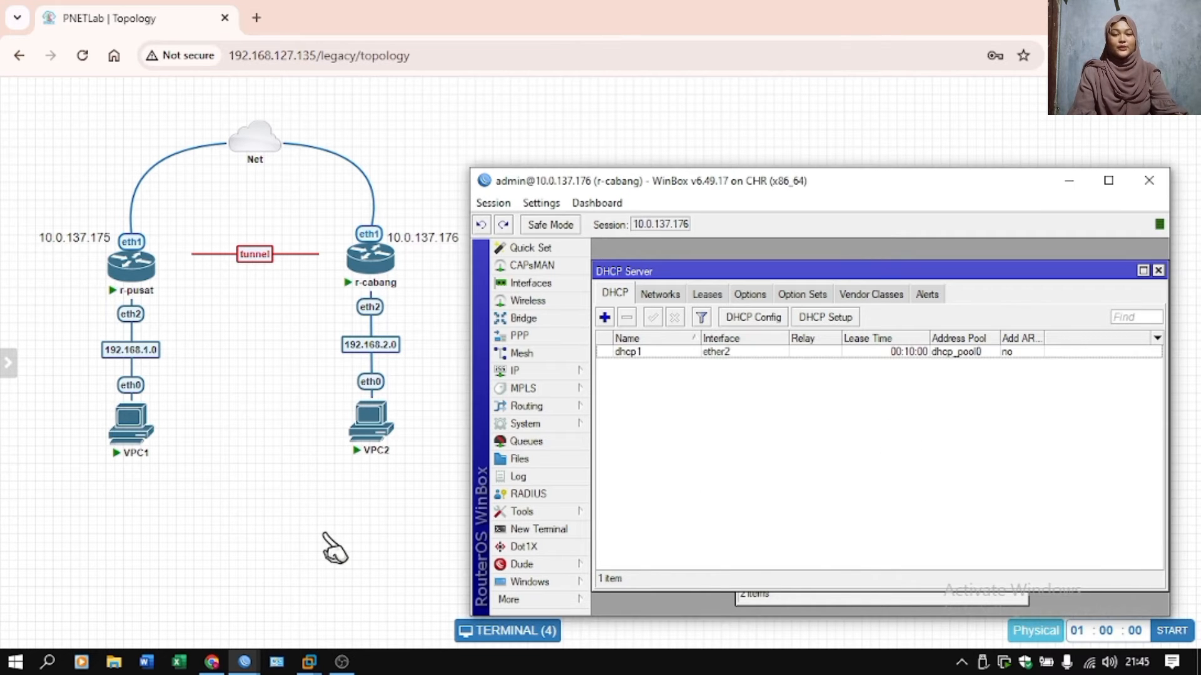
Request an IP address for VPC1 in its console with the ip dhcp command.
{"action": "left_click", "coordinate": [128, 445]}
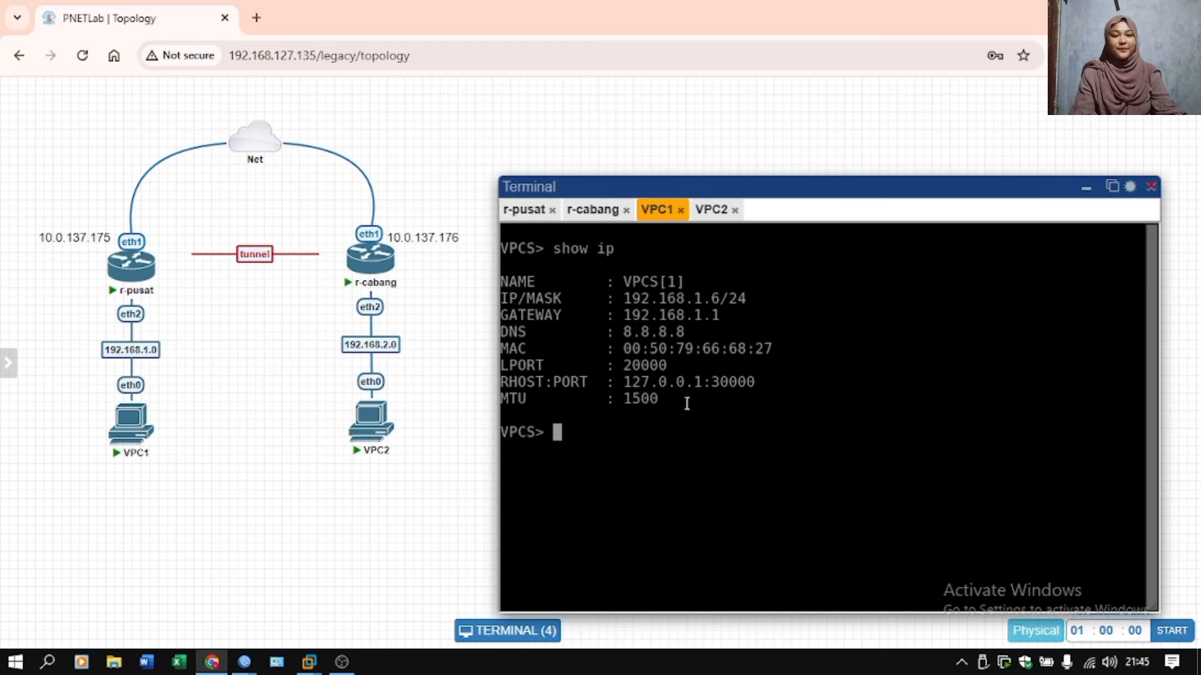
{"action": "type", "text": "ip dhcp"}
{"action": "key", "text": "Return"}
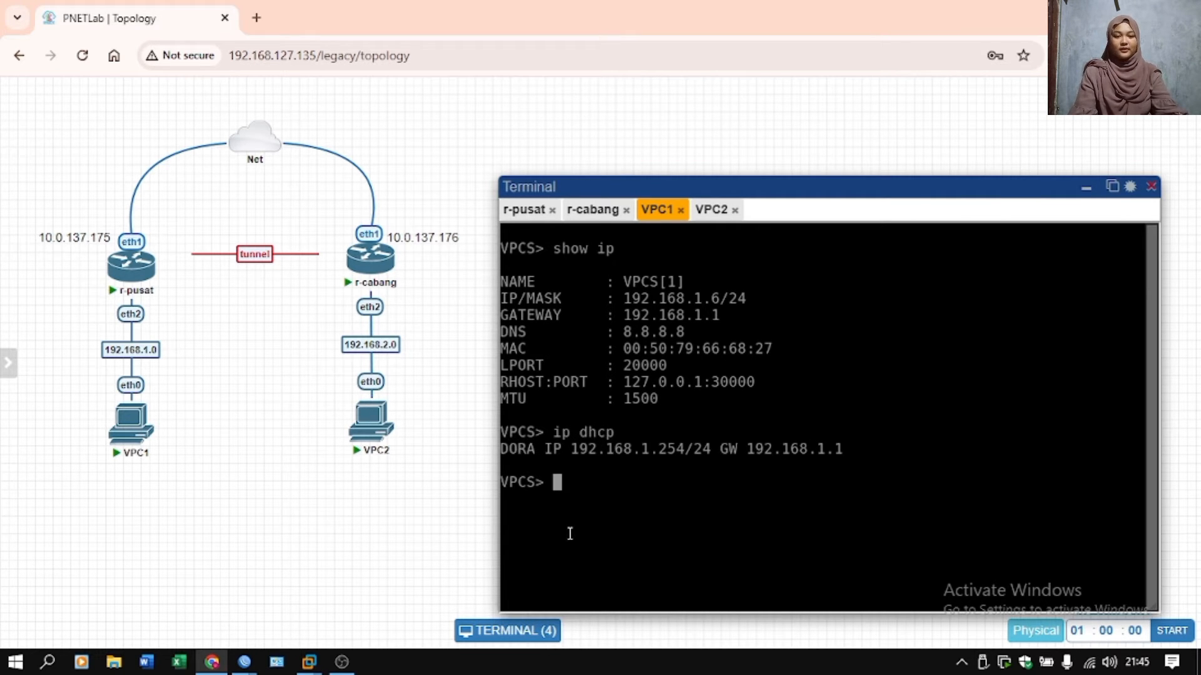
Request an IP address for VPC2 in its console with the ip dhcp command.
{"action": "left_click", "coordinate": [701, 212]}
{"action": "type", "text": "ip dhcp"}
{"action": "key", "text": "Return"}
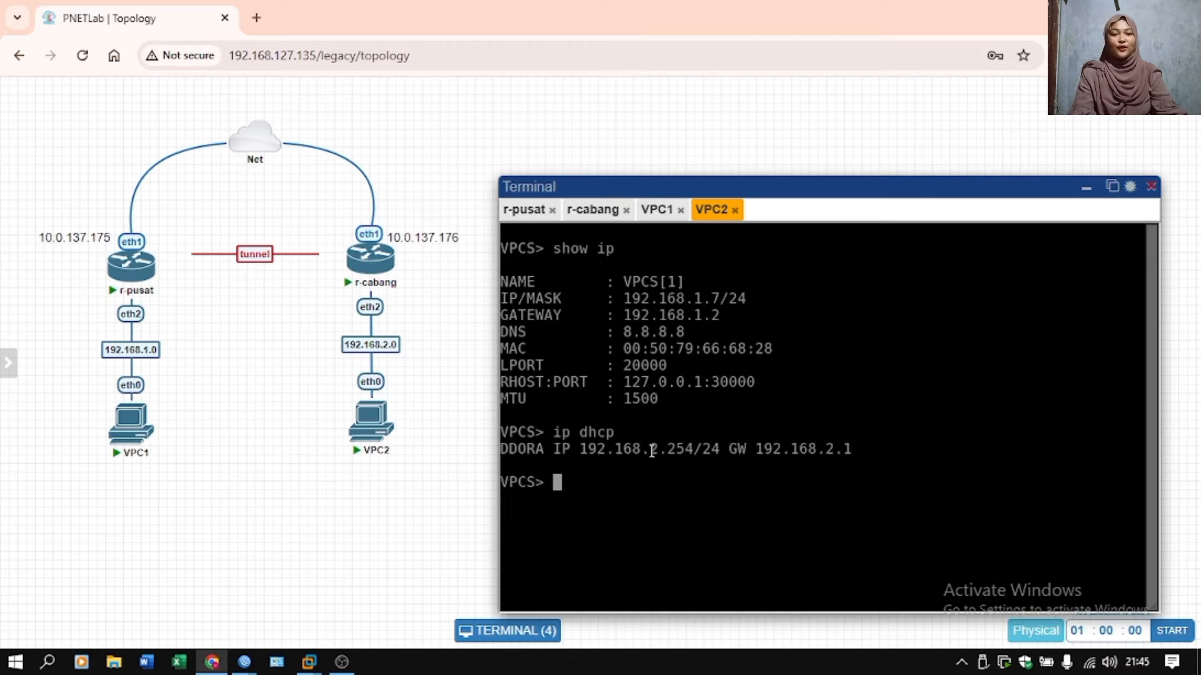
Switch to the r-pusat WinBox session and enable its PPTP server with the default settings.
{"action": "mouse_move", "coordinate": [245, 661]}
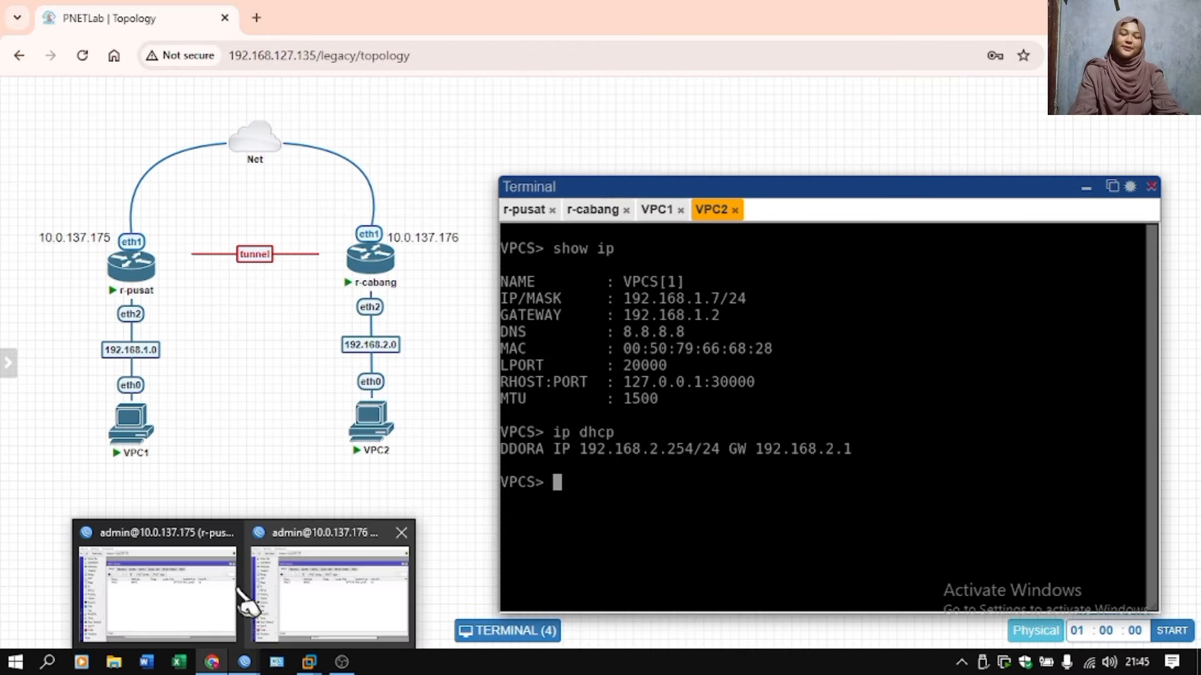
{"action": "left_click", "coordinate": [210, 601]}
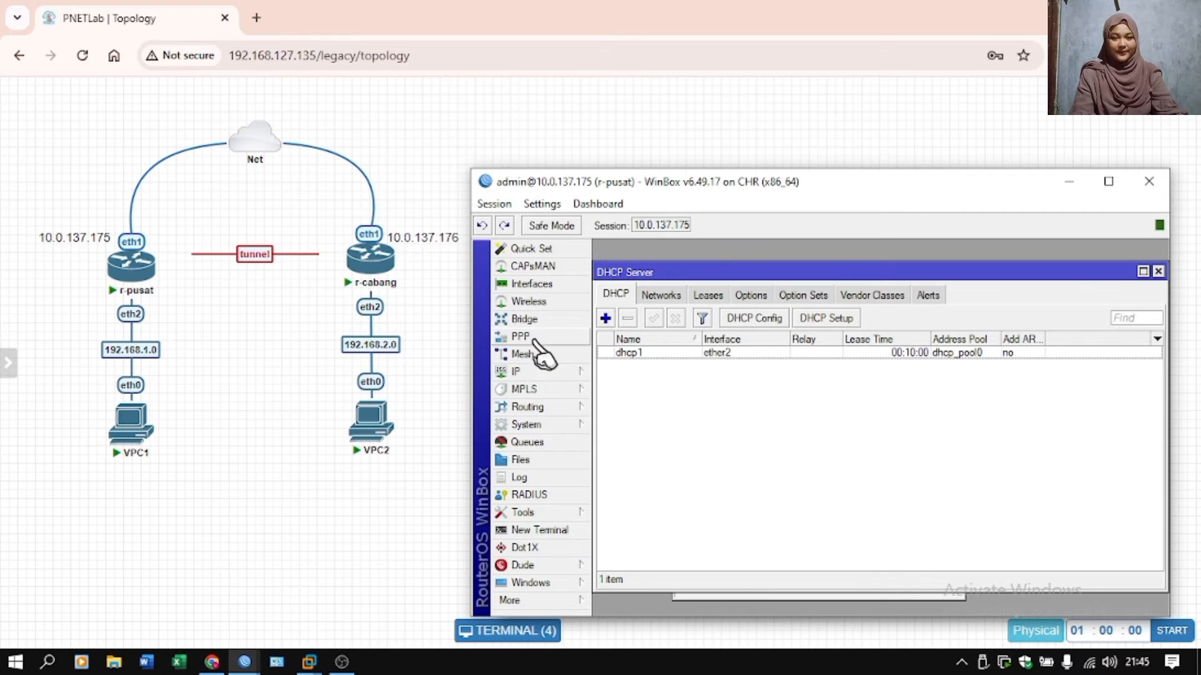
{"action": "left_click", "coordinate": [540, 338]}
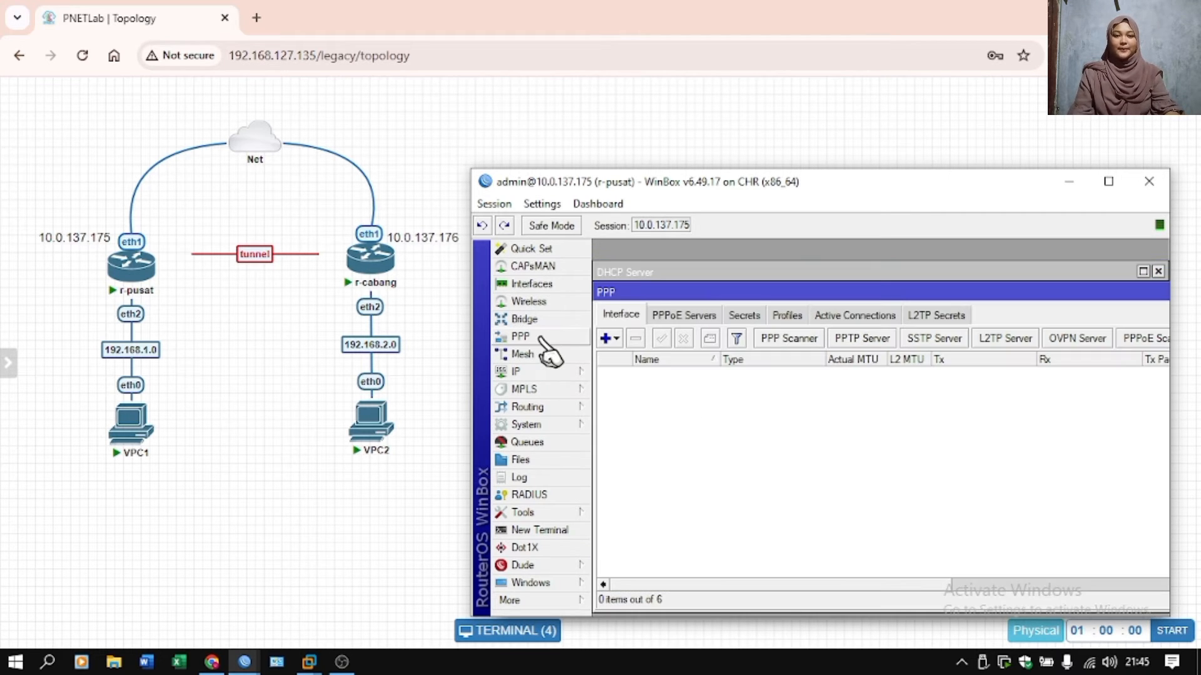
{"action": "left_click", "coordinate": [860, 338]}
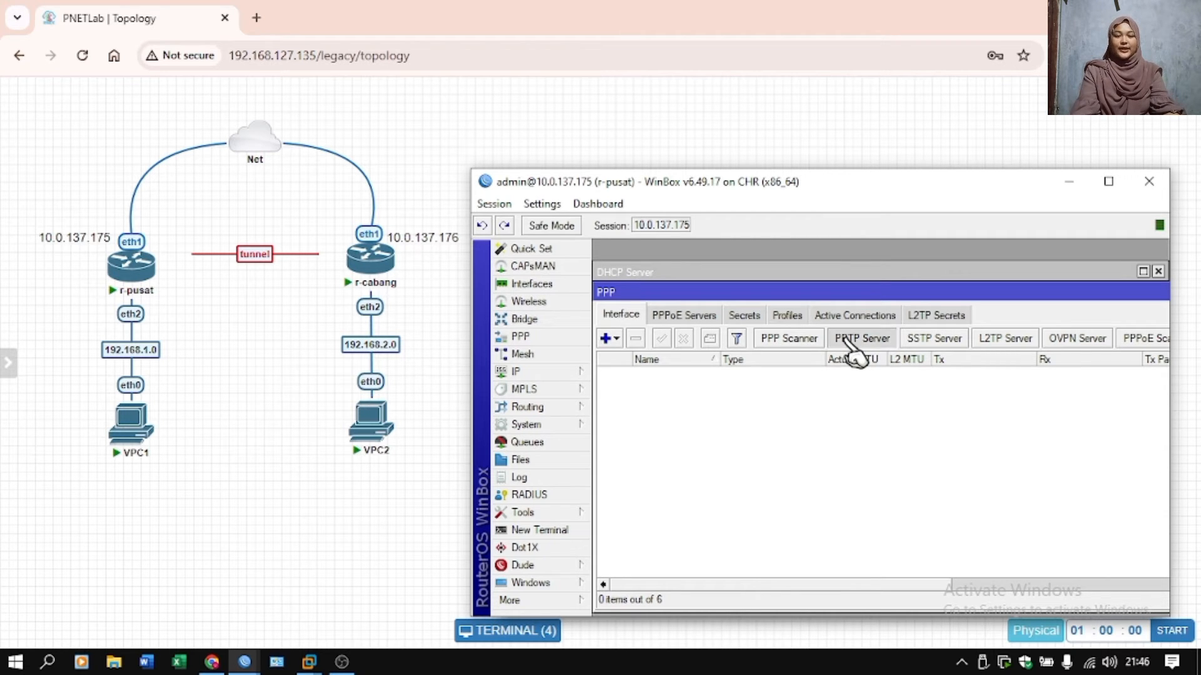
{"action": "left_click", "coordinate": [818, 365]}
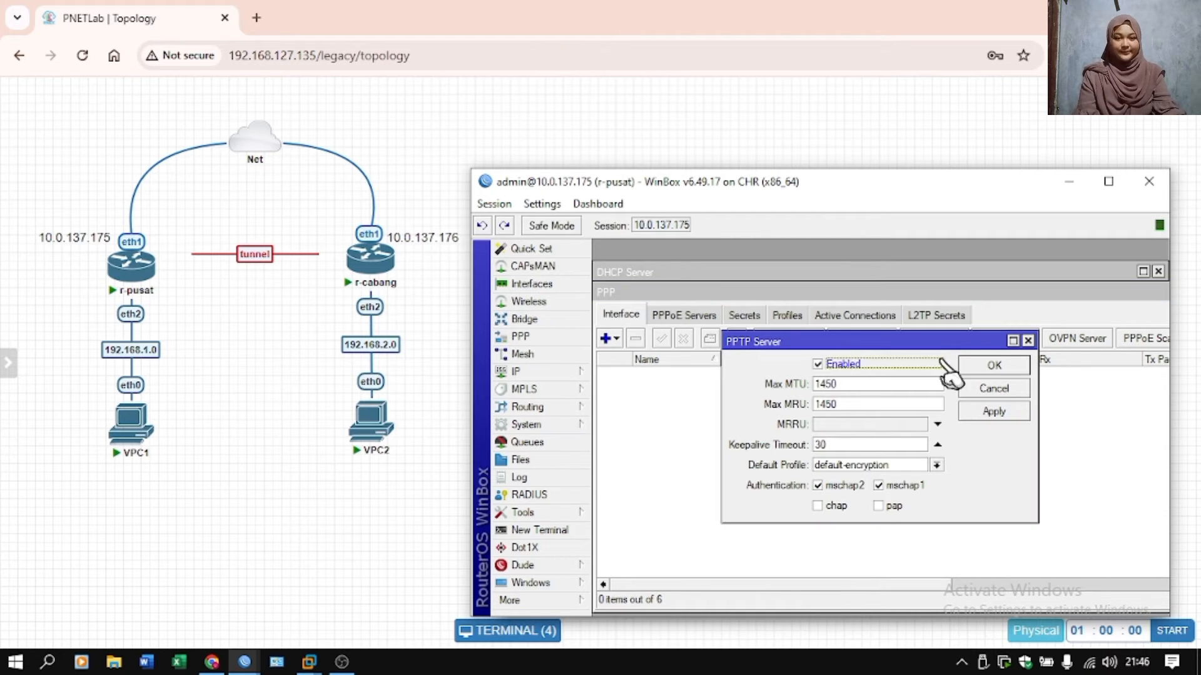
{"action": "left_click", "coordinate": [995, 366]}
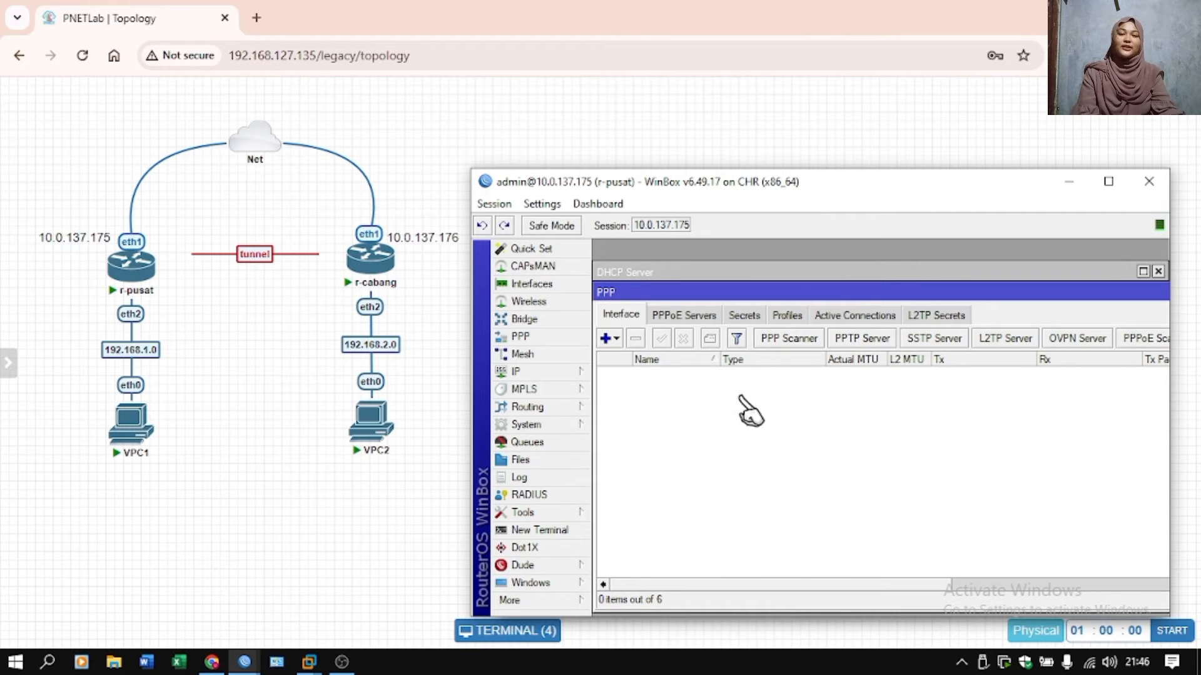
Start a new PPP secret named pptp-uti on r-pusat, enter its password, and turn off password hiding.
{"action": "left_click", "coordinate": [744, 315]}
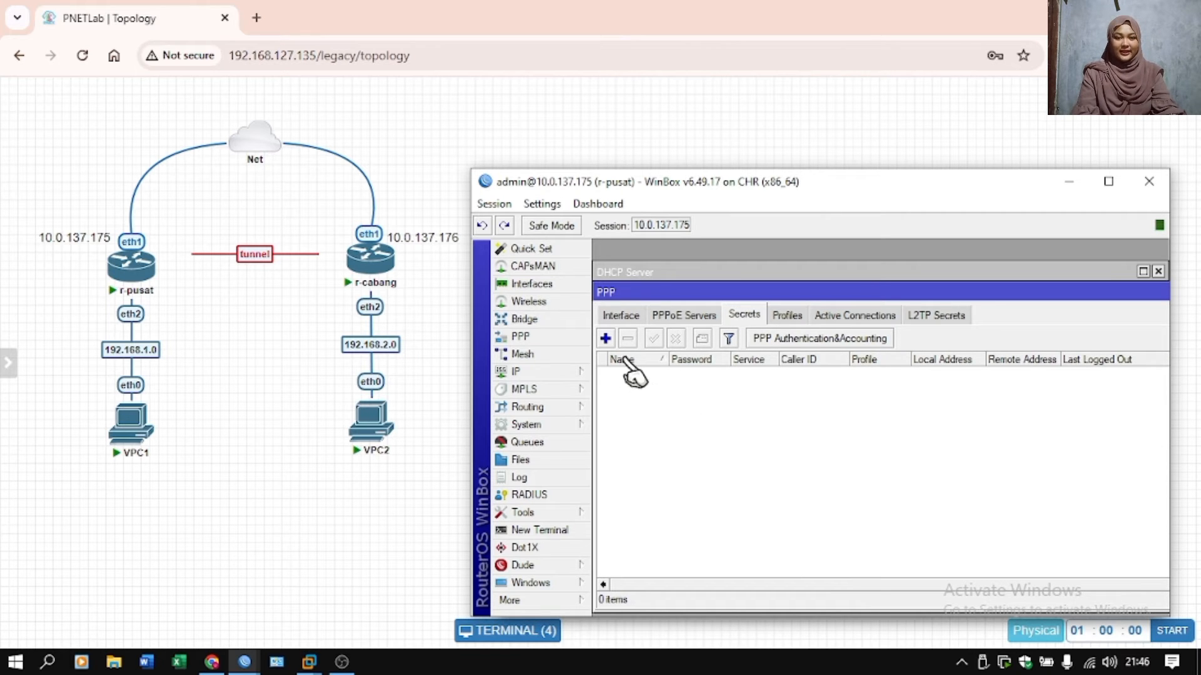
{"action": "left_click", "coordinate": [604, 338]}
{"action": "left_click", "coordinate": [890, 296]}
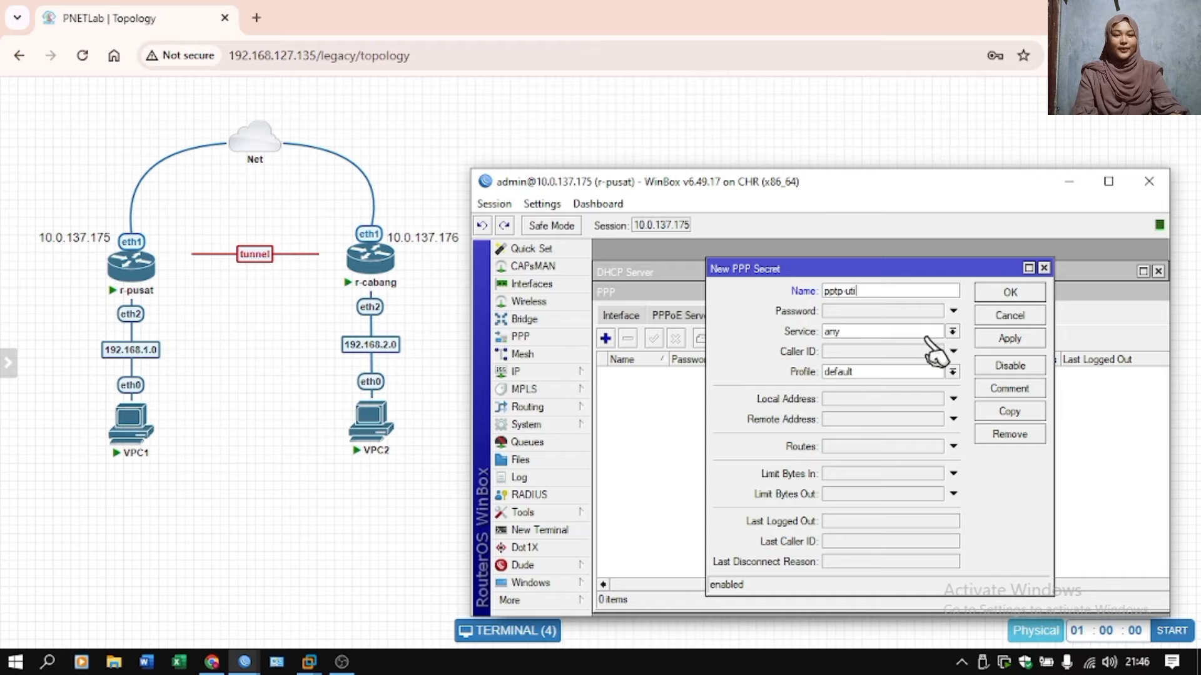
{"action": "left_click", "coordinate": [898, 313]}
{"action": "type", "text": "123"}
{"action": "left_click", "coordinate": [541, 204]}
{"action": "left_click", "coordinate": [551, 244]}
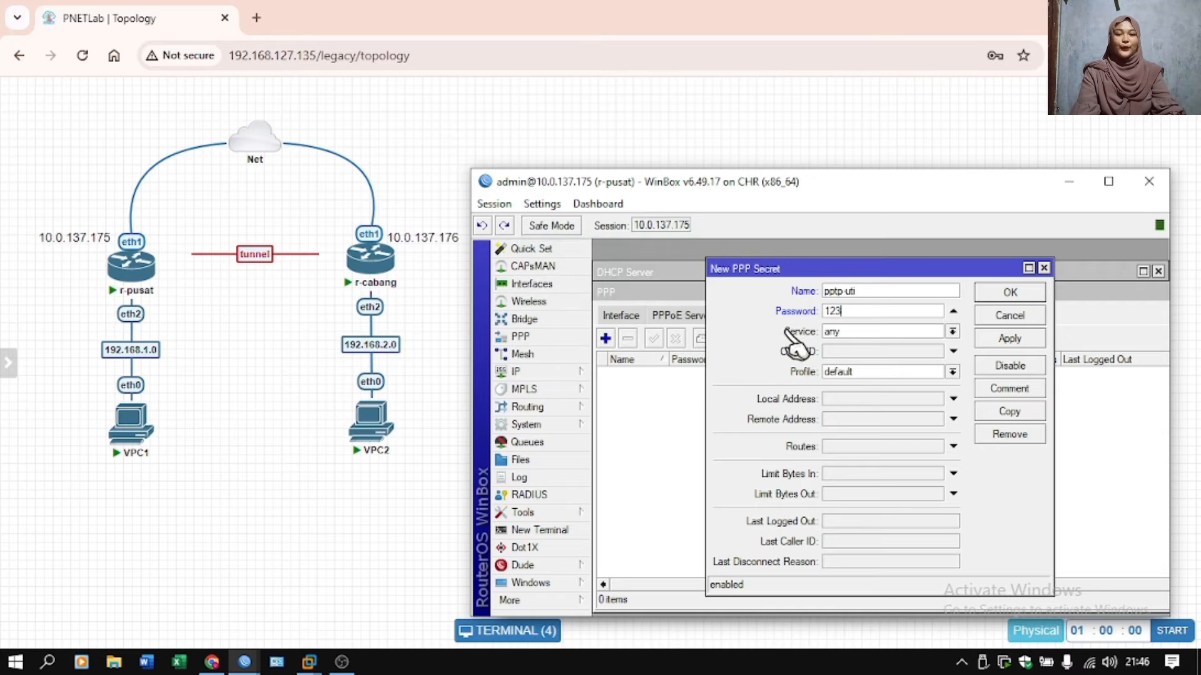
Set the new PPP secret's service to pptp and its local address to 10.10.10.1.
{"action": "left_click", "coordinate": [892, 333]}
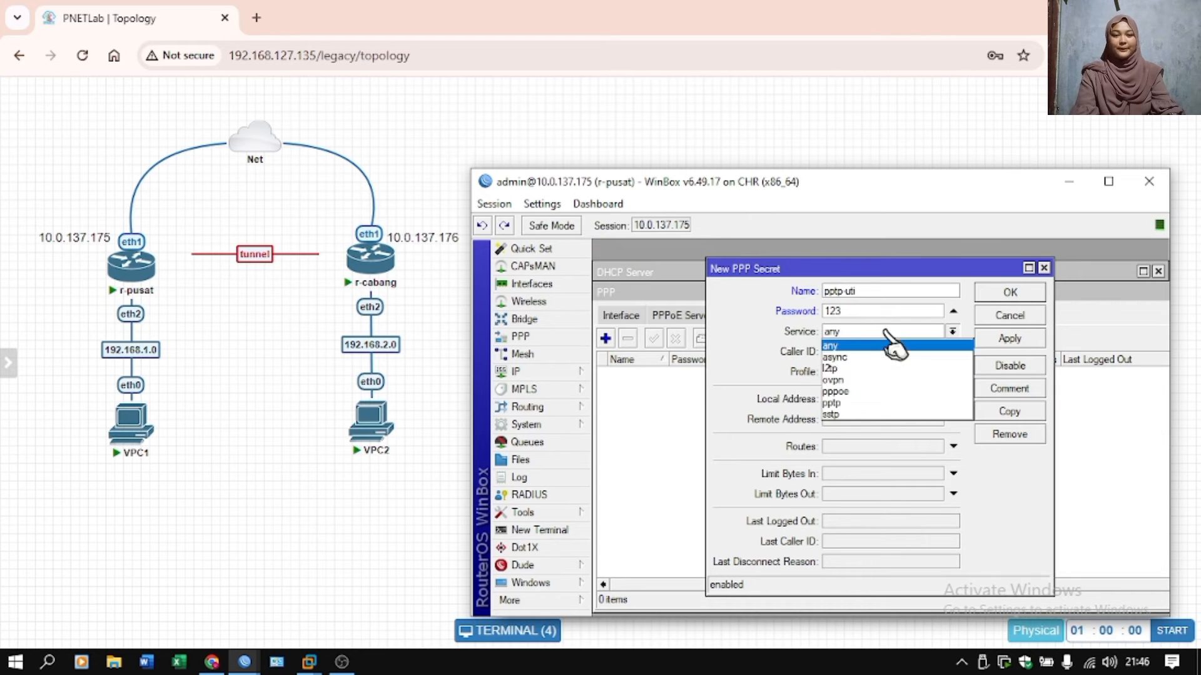
{"action": "left_click", "coordinate": [858, 402]}
{"action": "left_click", "coordinate": [852, 400]}
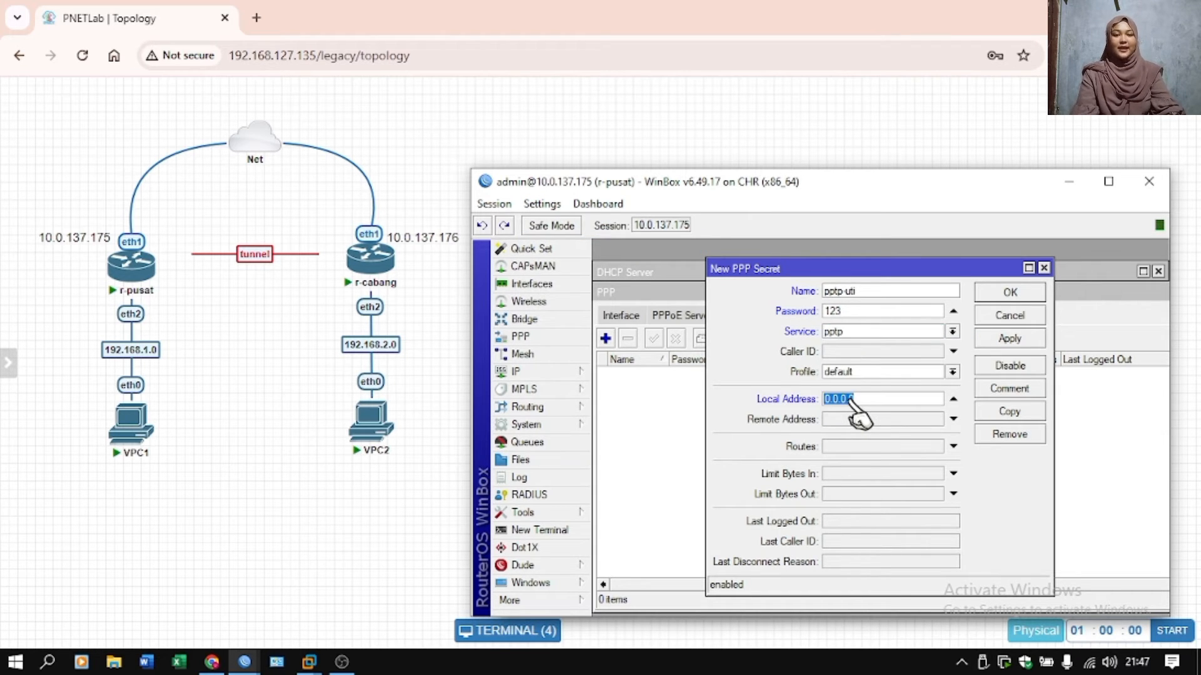
{"action": "type", "text": "1"}
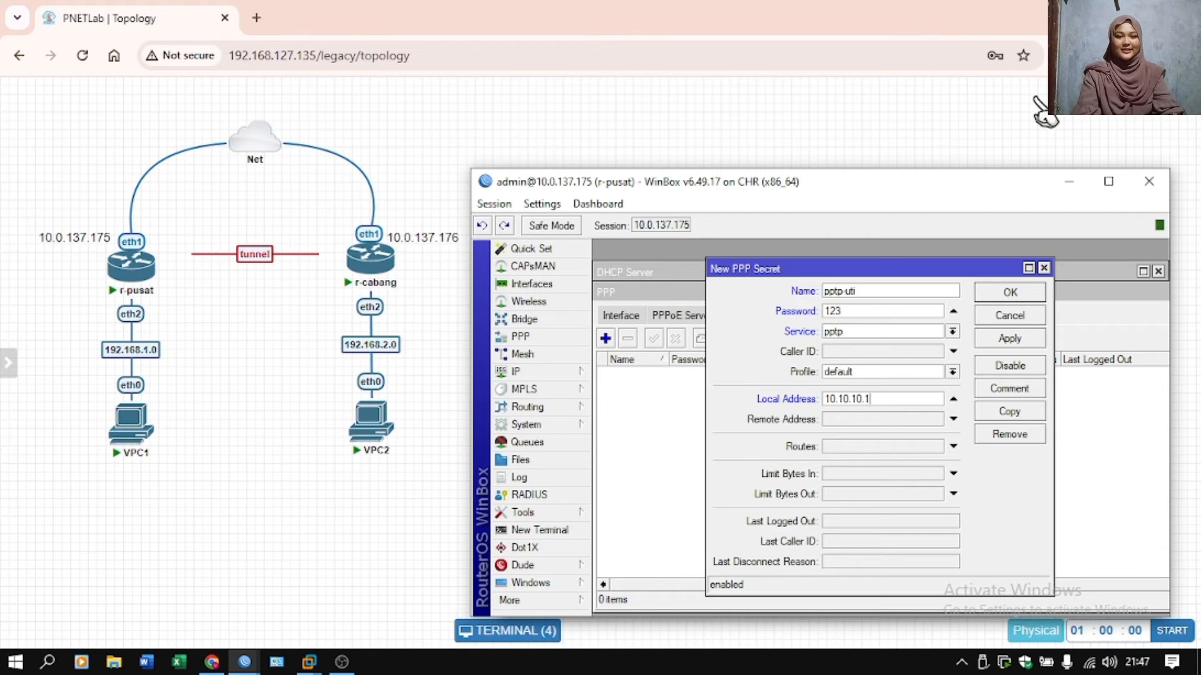
Set the new PPP secret's remote address to 10.10.10.2 and save the secret.
{"action": "left_click", "coordinate": [848, 423]}
{"action": "type", "text": "10.10.10.2"}
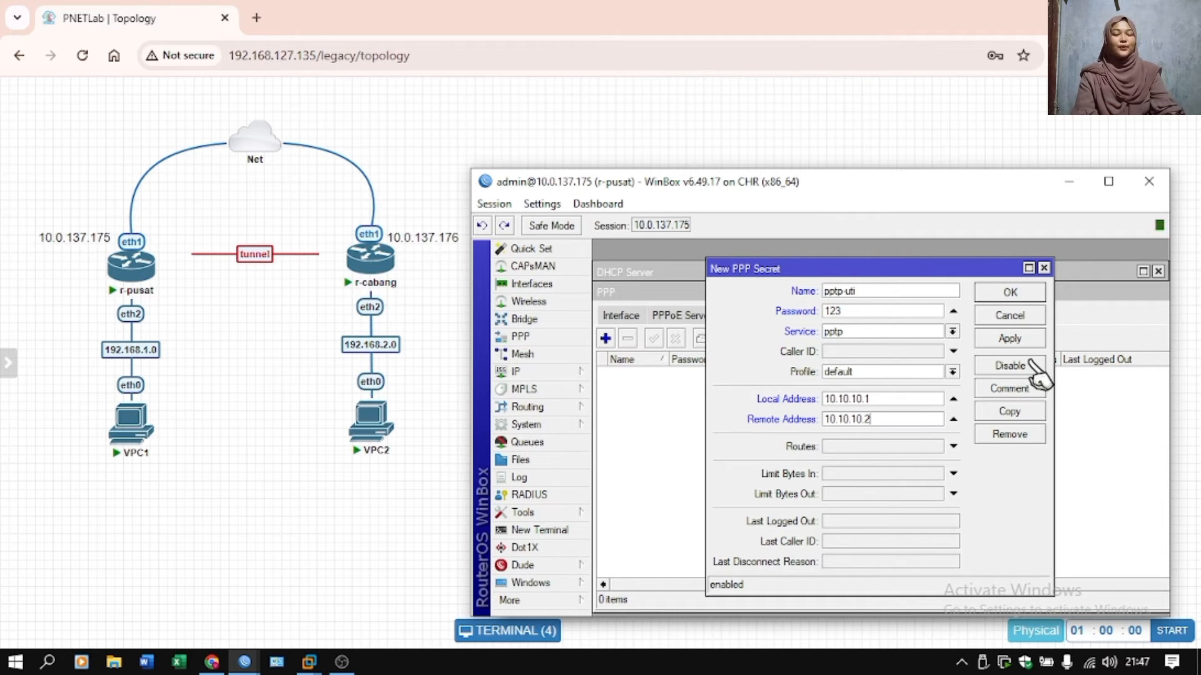
{"action": "left_click", "coordinate": [1020, 341]}
{"action": "left_click", "coordinate": [1022, 289]}
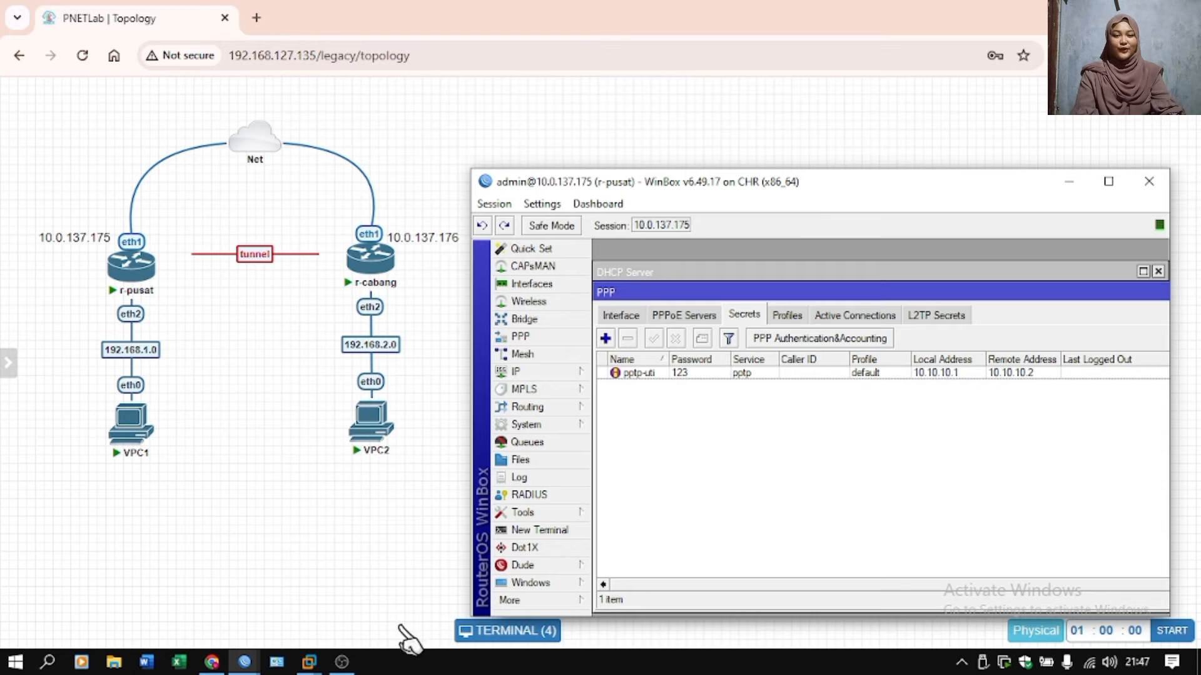
Switch to the r-cabang WinBox session and start a new PPTP Client interface that connects to 10.0.137.175.
{"action": "mouse_move", "coordinate": [261, 668]}
{"action": "left_click", "coordinate": [297, 622]}
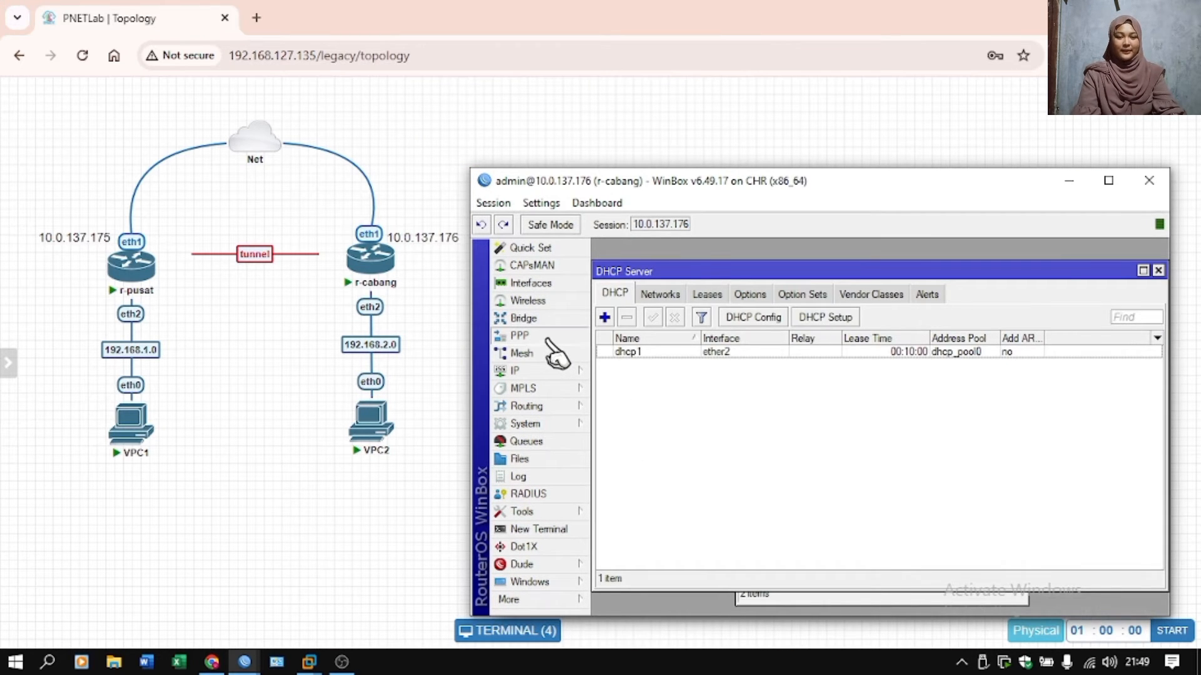
{"action": "left_click", "coordinate": [554, 337]}
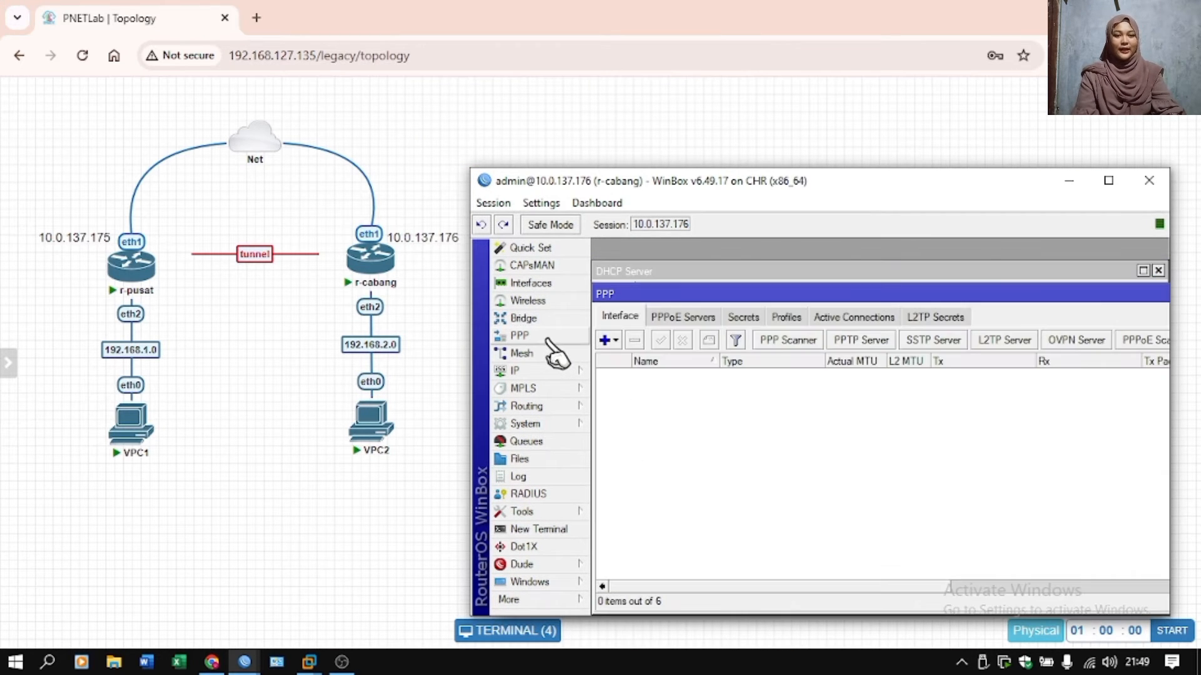
{"action": "left_click", "coordinate": [606, 341]}
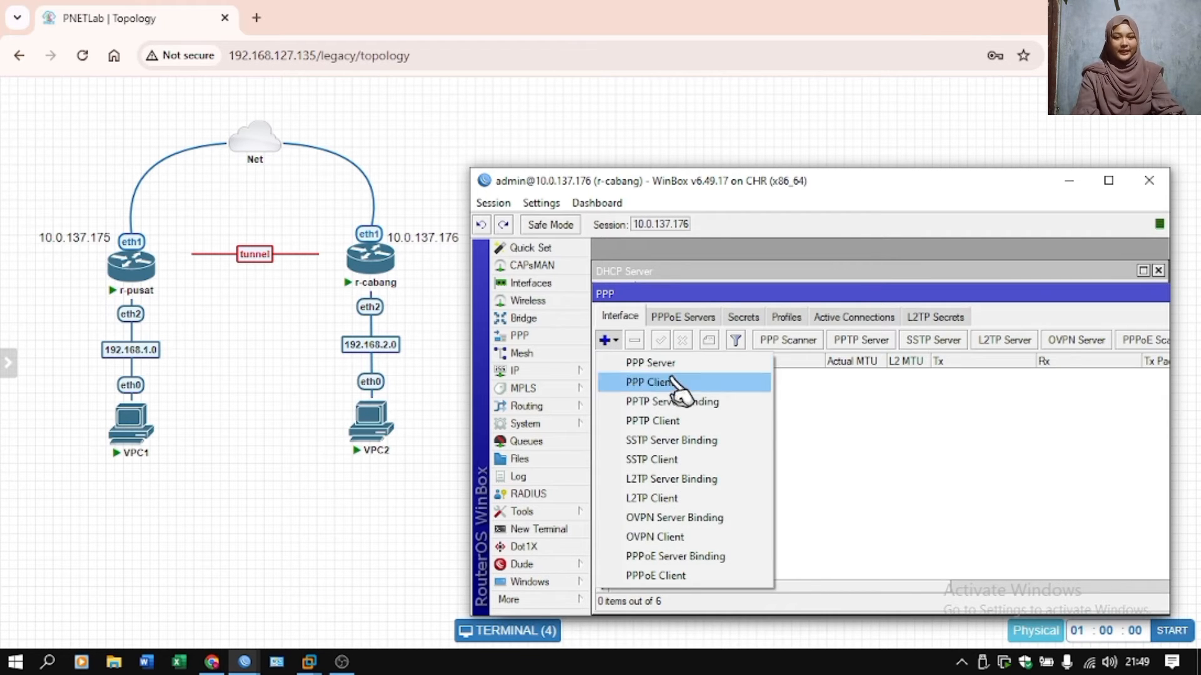
{"action": "left_click", "coordinate": [663, 422]}
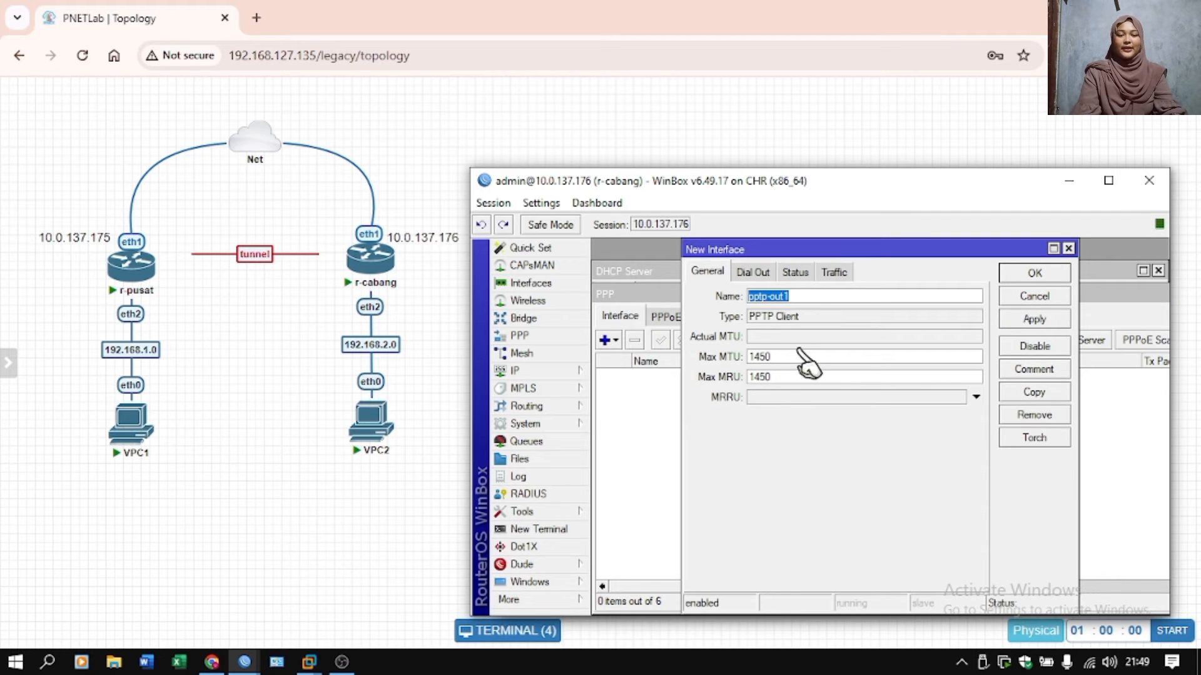
{"action": "left_click", "coordinate": [754, 273]}
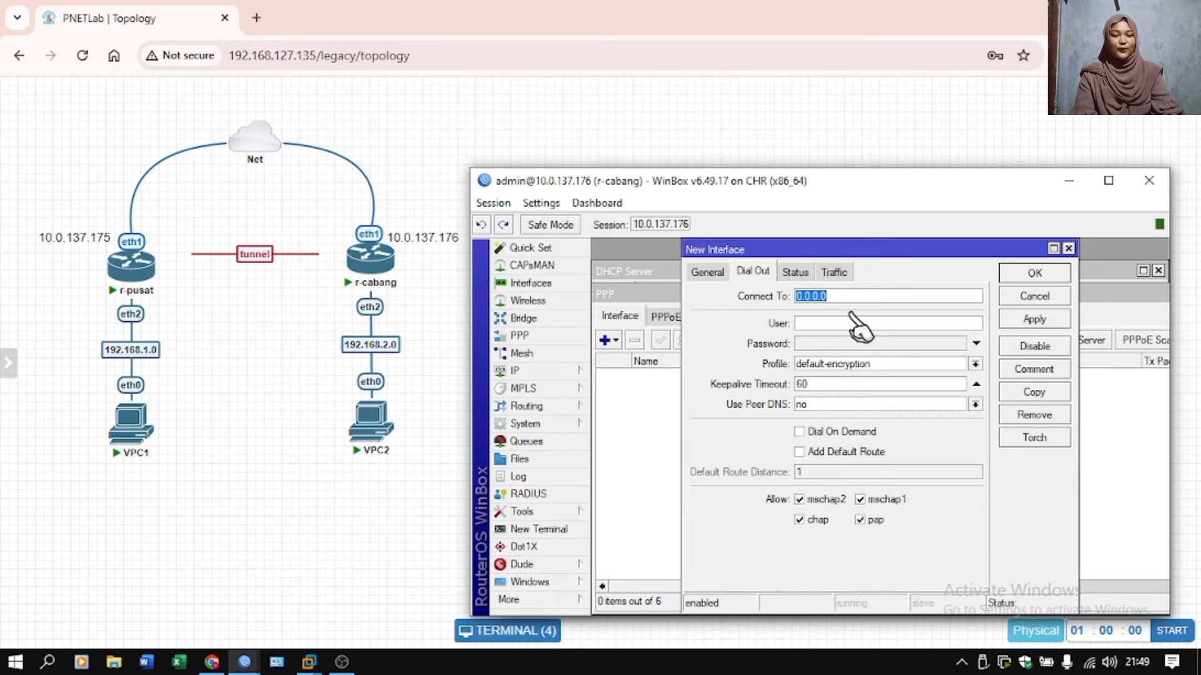
{"action": "type", "text": "10.0.13"}
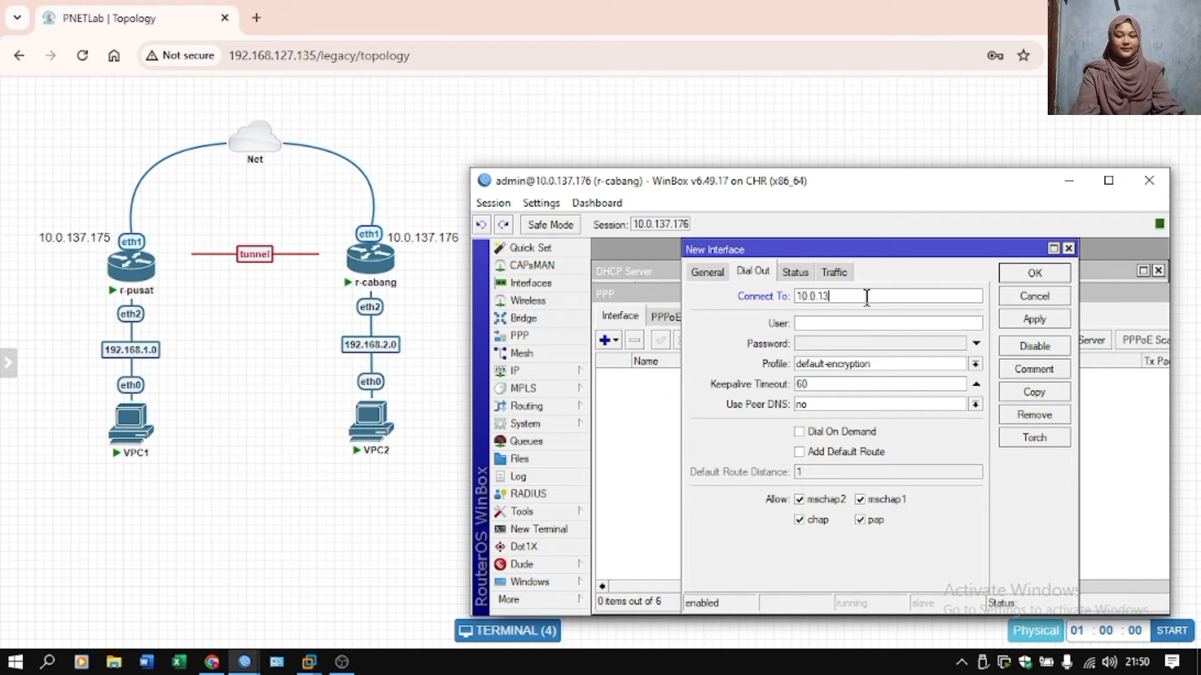
{"action": "type", "text": "7.175"}
Set the PPTP client's user to pptp-uti, enter the account password, and save the interface.
{"action": "left_click", "coordinate": [871, 325]}
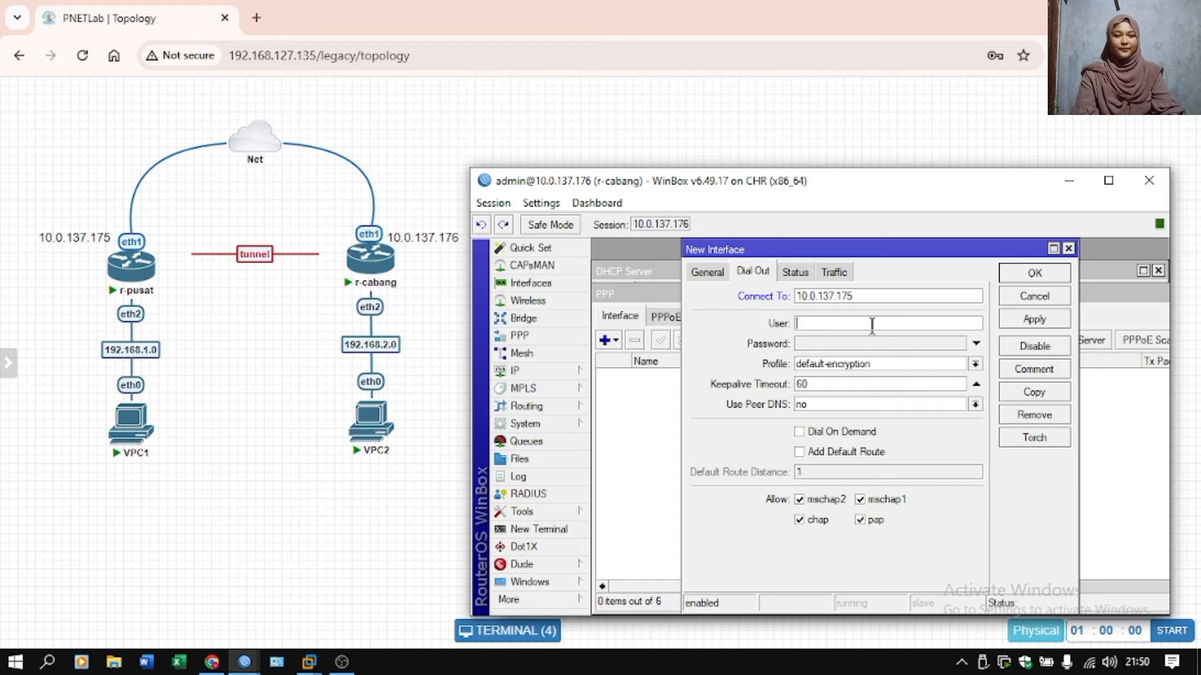
{"action": "type", "text": "pptp-ut"}
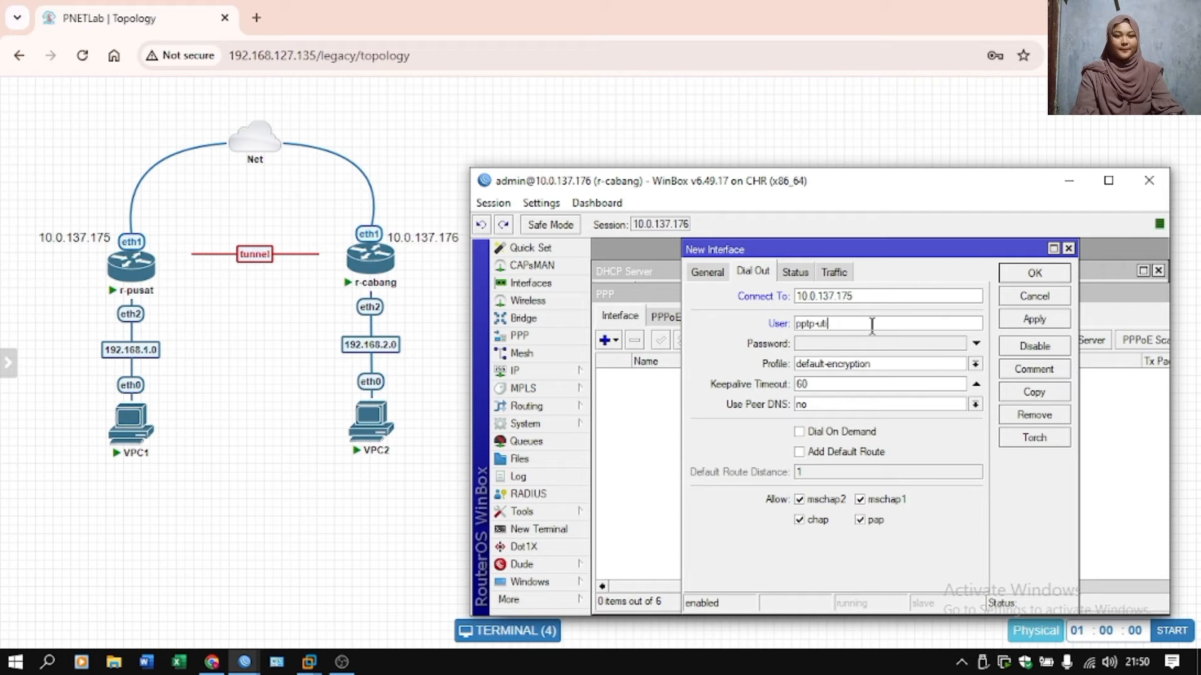
{"action": "type", "text": "i"}
{"action": "left_click", "coordinate": [863, 344]}
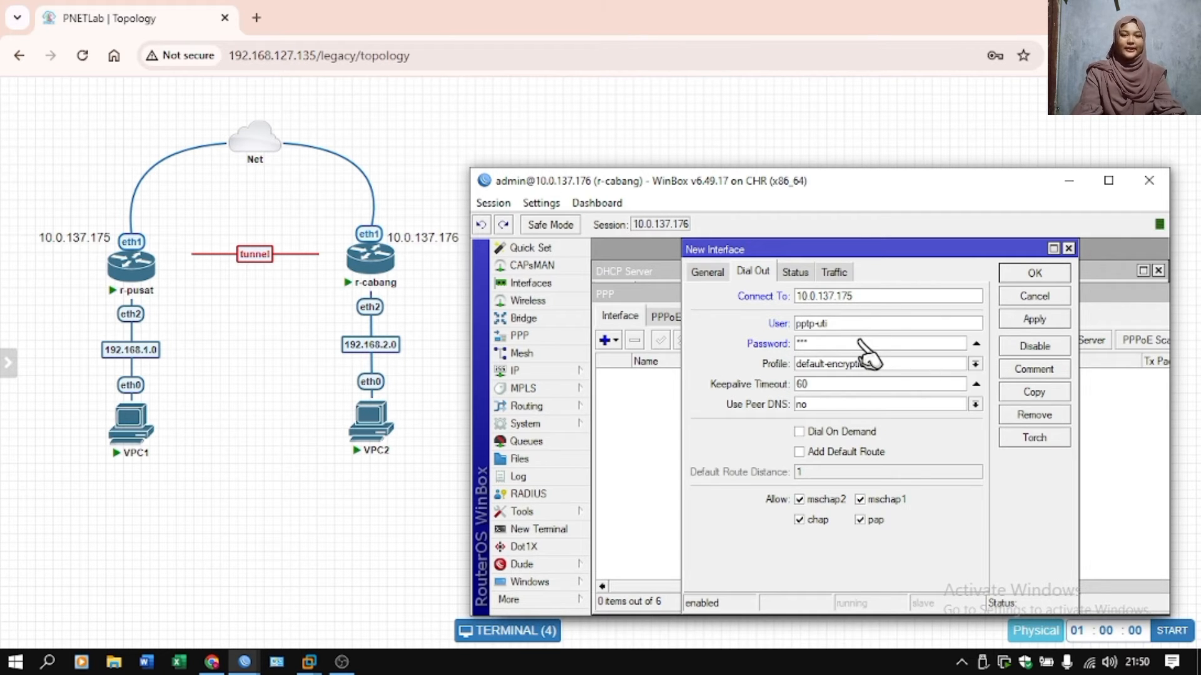
{"action": "left_click", "coordinate": [1060, 320]}
{"action": "left_click", "coordinate": [1057, 273]}
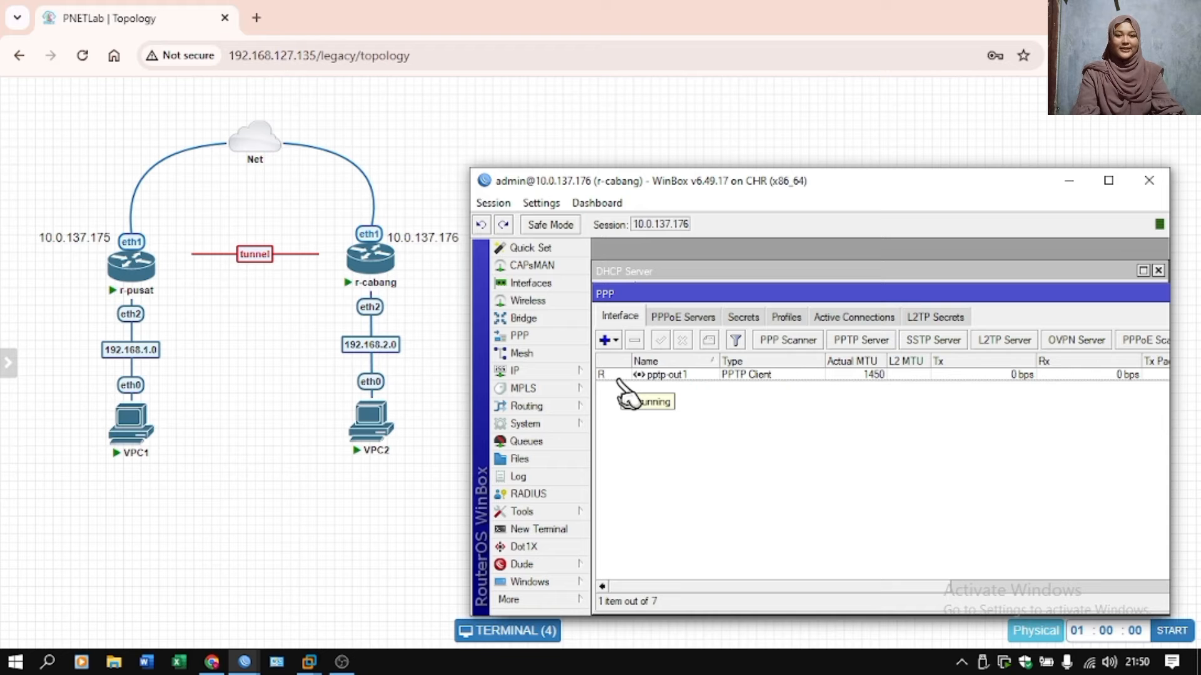
Switch to the r-pusat session and add a static route to 192.168.2.0/24 through gateway 10.10.10.2.
{"action": "mouse_move", "coordinate": [244, 661]}
{"action": "left_click", "coordinate": [167, 609]}
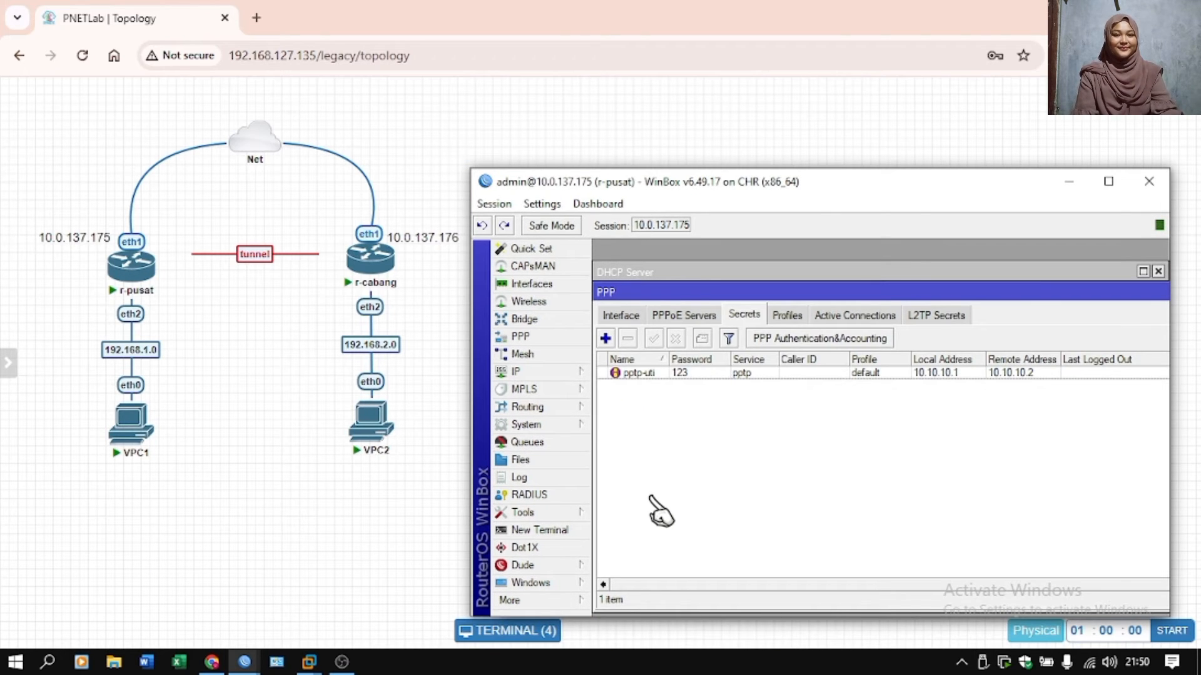
{"action": "left_click", "coordinate": [563, 372]}
{"action": "left_click", "coordinate": [668, 472]}
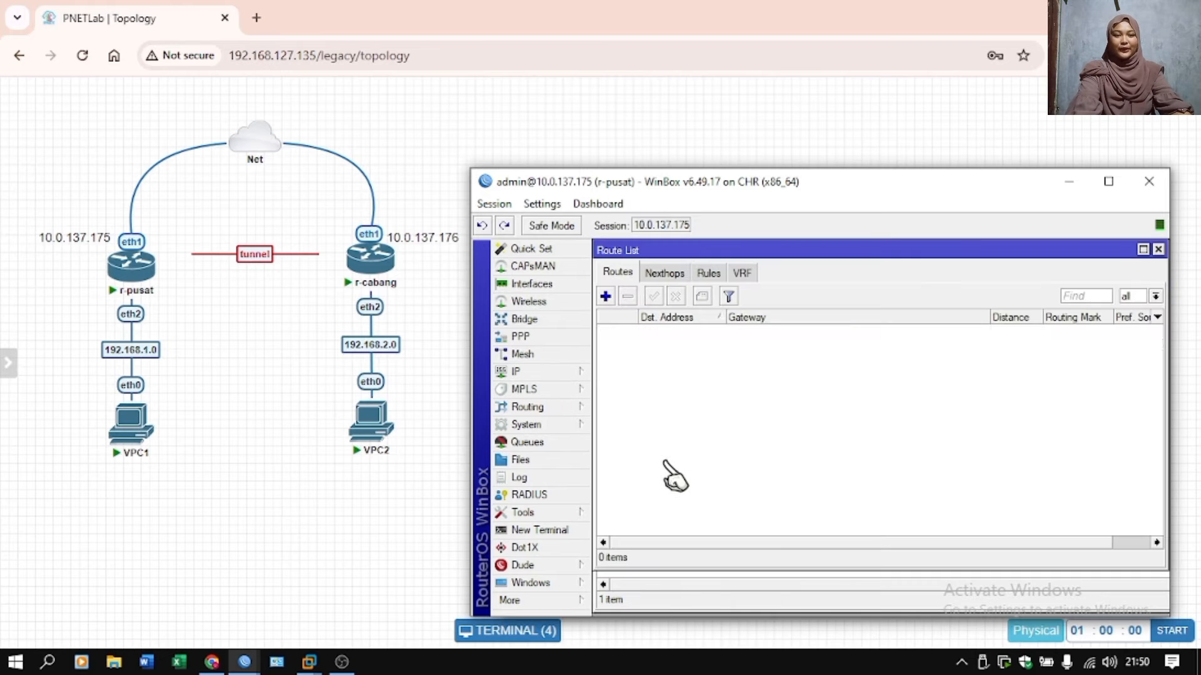
{"action": "left_click", "coordinate": [604, 296]}
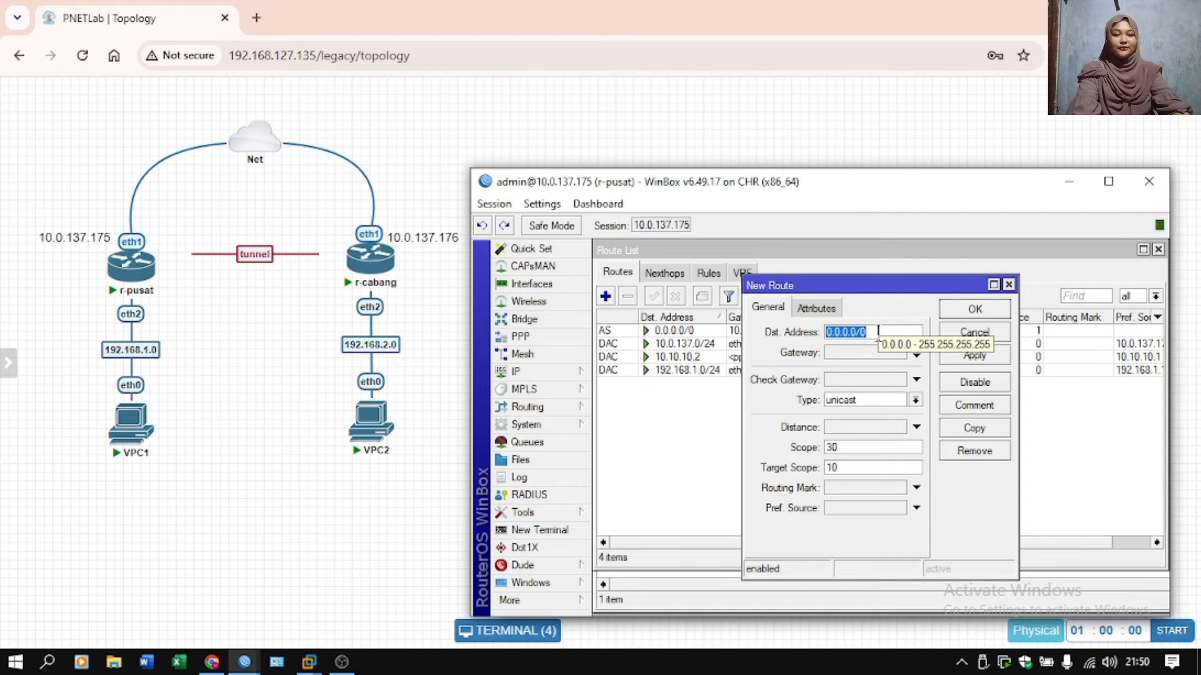
{"action": "type", "text": "192.168.2.0/24"}
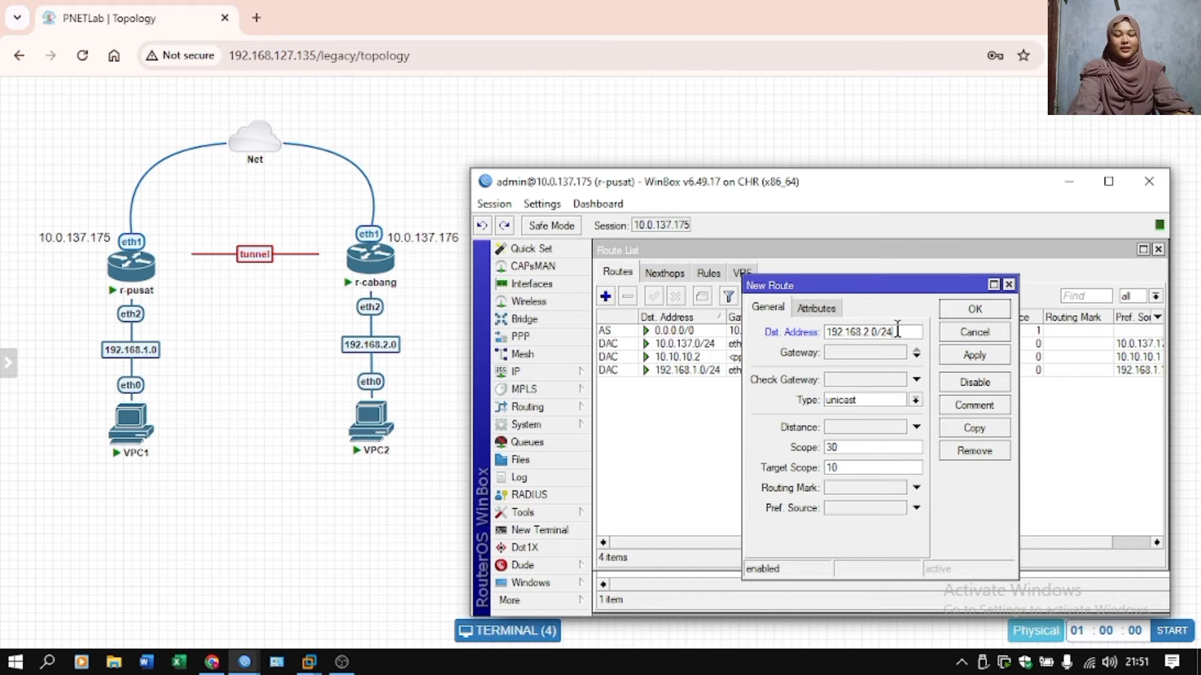
{"action": "left_click", "coordinate": [880, 353]}
{"action": "type", "text": "10.1"}
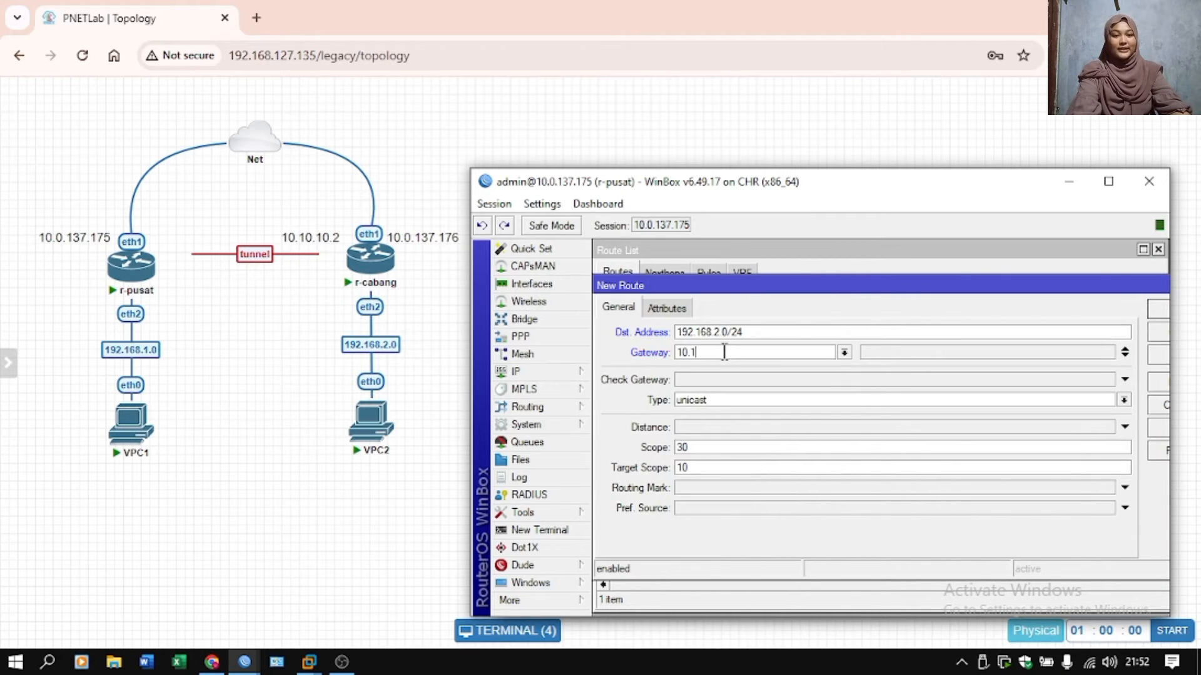
{"action": "type", "text": "0.10.2"}
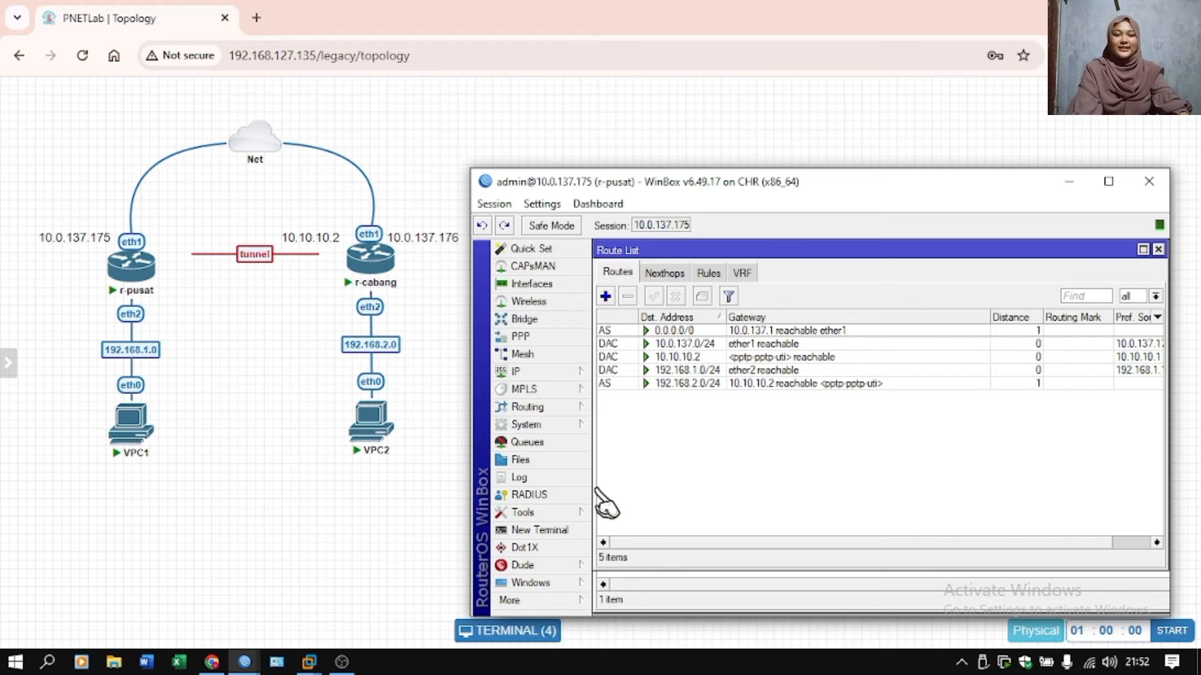
Switch to the r-cabang session and add a static route to 192.168.1.0/24 through gateway 10.10.10.1.
{"action": "mouse_move", "coordinate": [244, 661]}
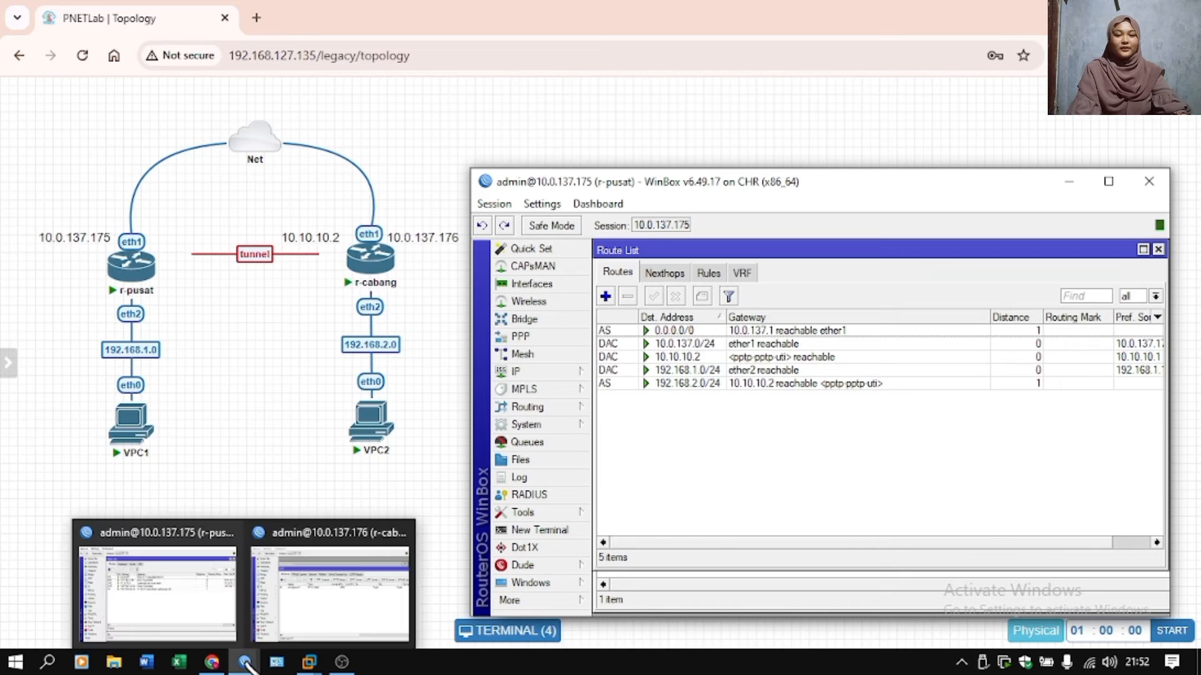
{"action": "left_click", "coordinate": [335, 589]}
{"action": "left_click", "coordinate": [604, 338]}
{"action": "type", "text": "192.168.1.0/24"}
{"action": "left_click", "coordinate": [862, 352]}
{"action": "type", "text": "10.10.10.1"}
{"action": "key", "text": "Return"}
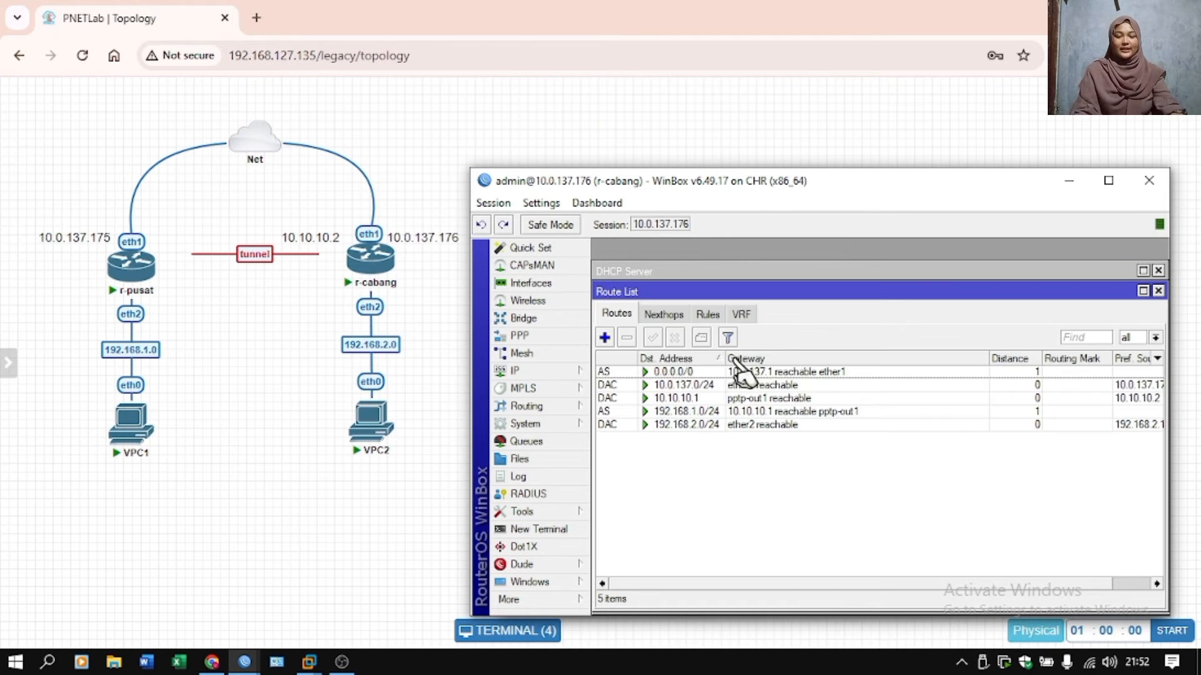
Switch to the PNETLab terminal and test the tunnel by pinging 192.168.2.254 from VPC1, ending the ping after a few replies.
{"action": "left_click", "coordinate": [263, 522]}
{"action": "type", "text": "ping"}
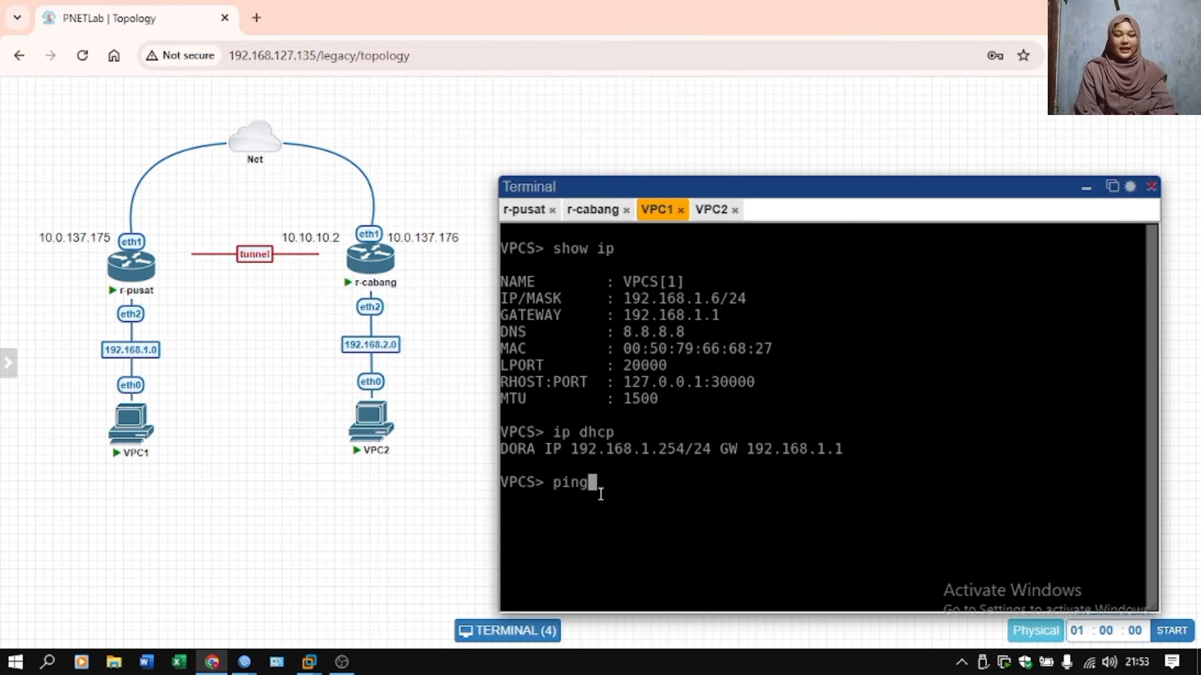
{"action": "left_click", "coordinate": [710, 209]}
{"action": "left_click", "coordinate": [657, 209]}
{"action": "type", "text": "192.168.2.254"}
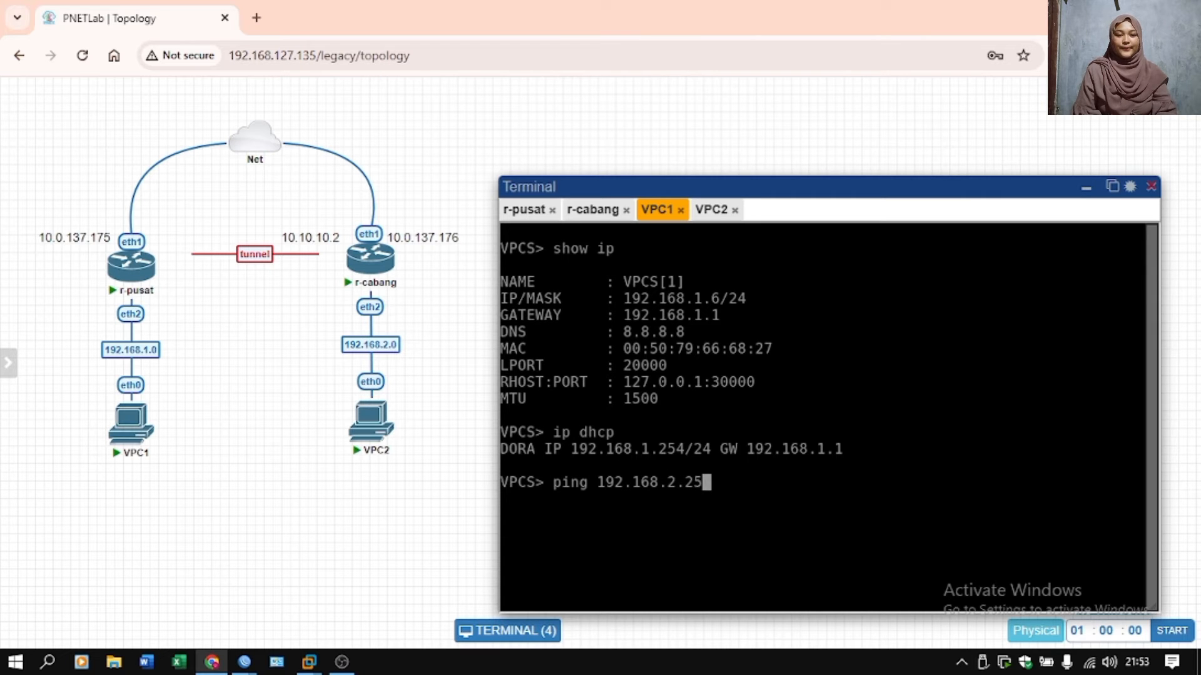
{"action": "key", "text": "Return"}
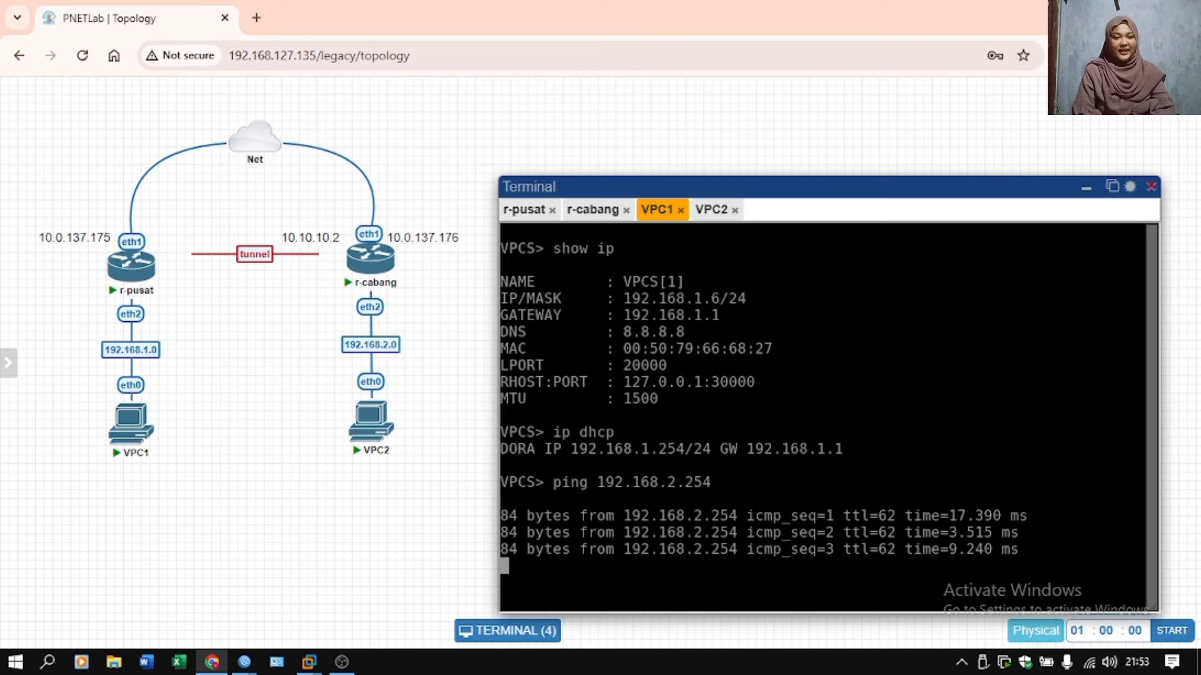
{"action": "key", "text": "ctrl+c"}
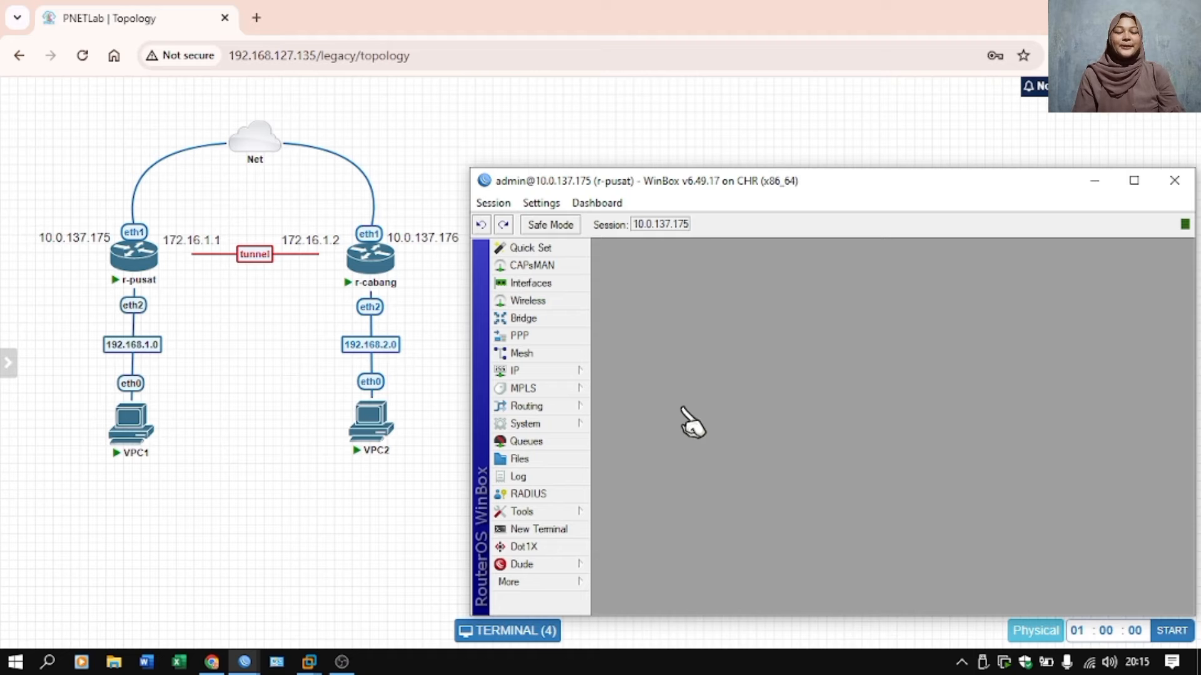
Open the L2TP server settings on r-pusat and enable the server.
{"action": "mouse_move", "coordinate": [125, 253]}
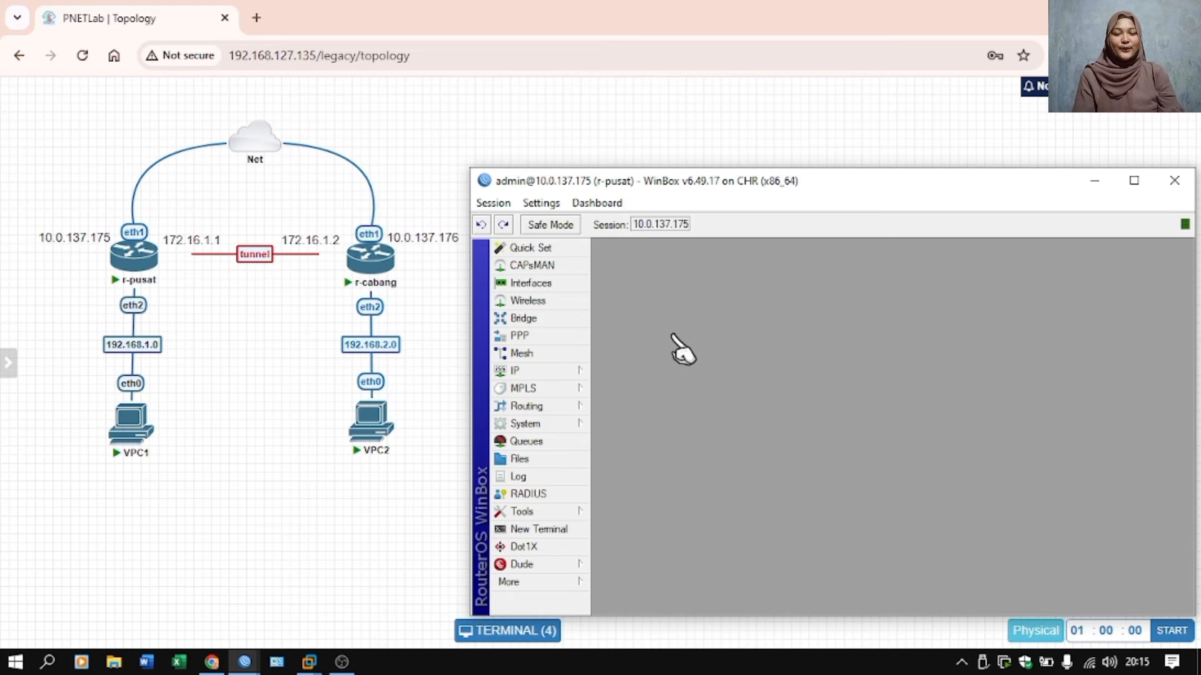
{"action": "left_click", "coordinate": [533, 338]}
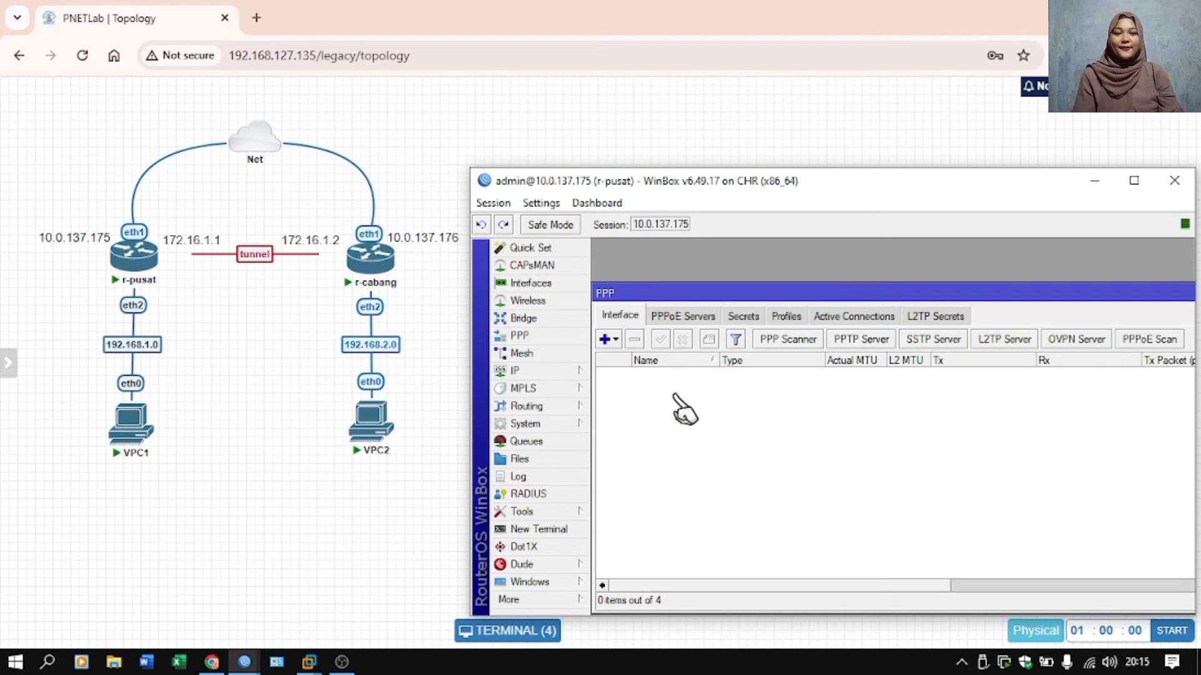
{"action": "left_click", "coordinate": [1003, 341]}
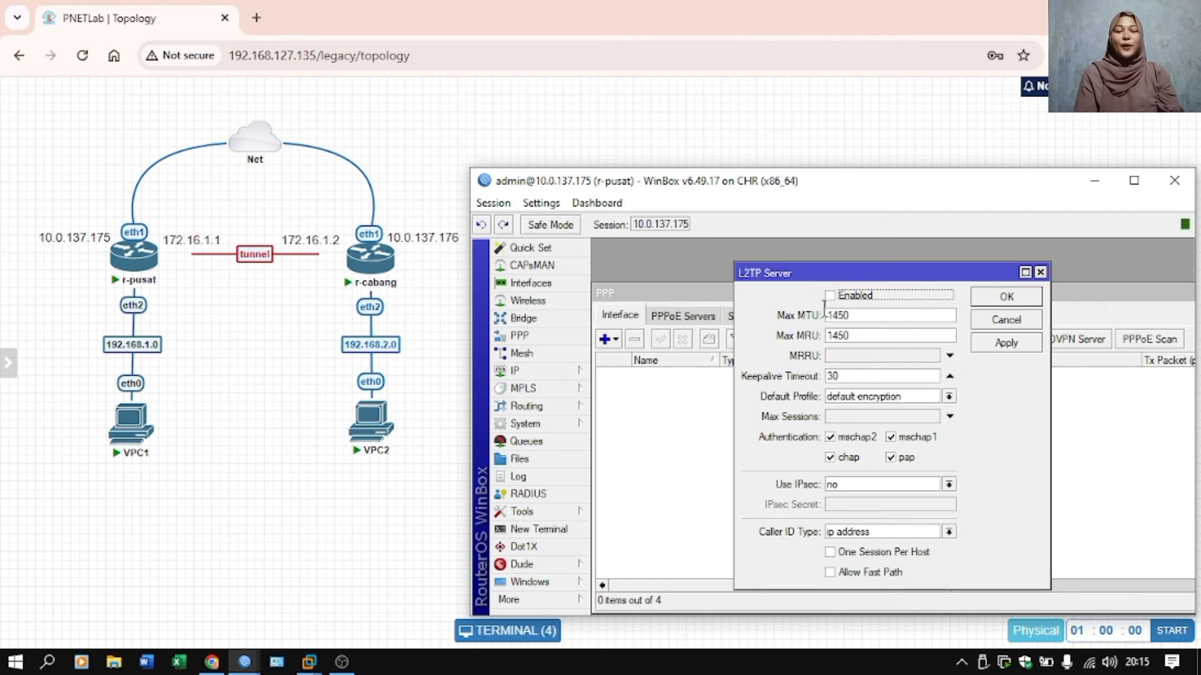
{"action": "left_click", "coordinate": [831, 297]}
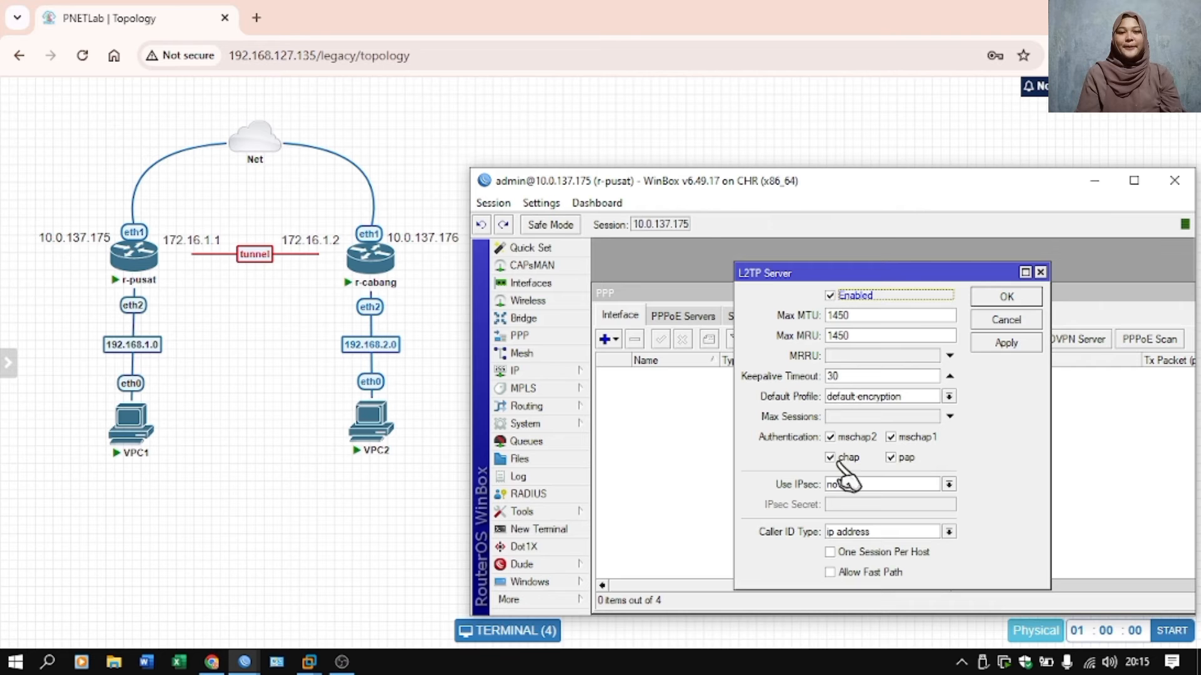
Set the L2TP server's Use IPsec option to yes, enter the IPsec secret, and save the settings.
{"action": "left_click", "coordinate": [862, 486]}
{"action": "left_click", "coordinate": [865, 526]}
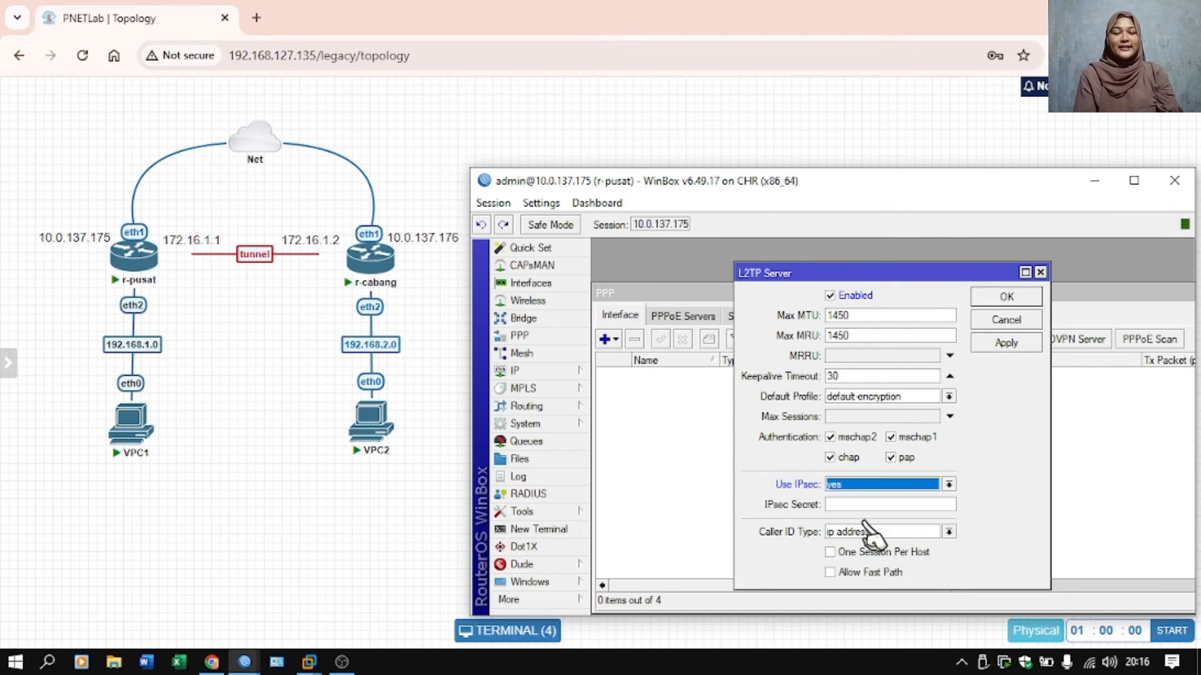
{"action": "left_click", "coordinate": [858, 508]}
{"action": "type", "text": "sectr"}
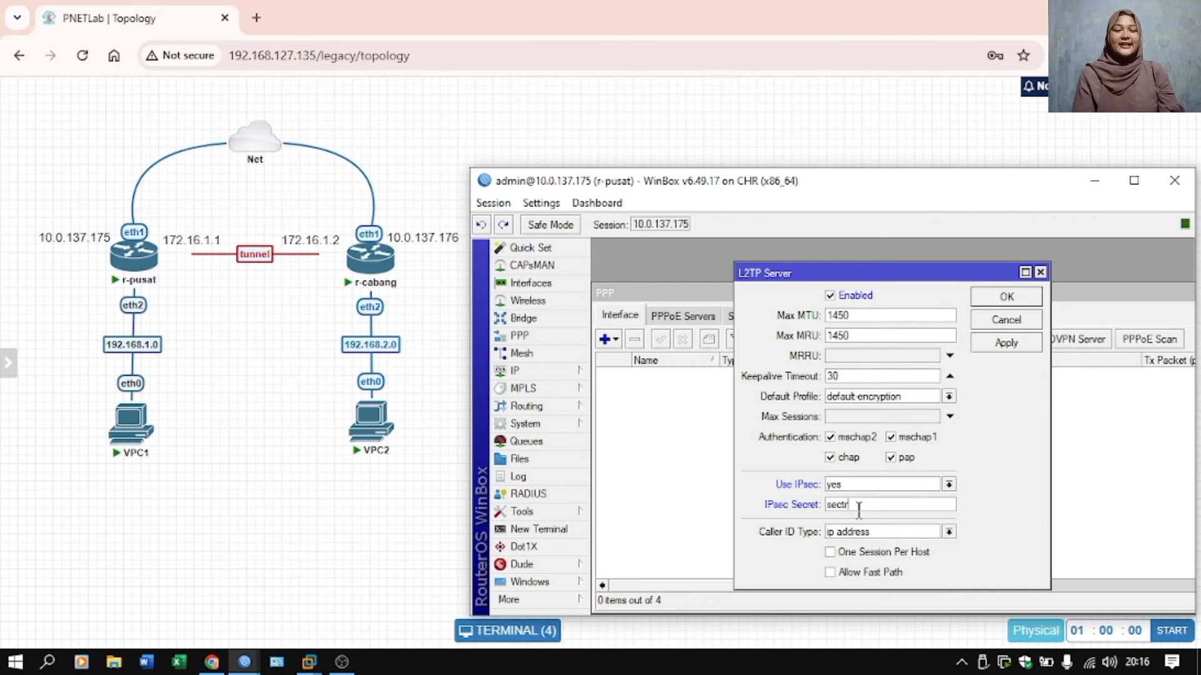
{"action": "key", "text": "BackSpace"}
{"action": "key", "text": "BackSpace"}
{"action": "type", "text": "ret"}
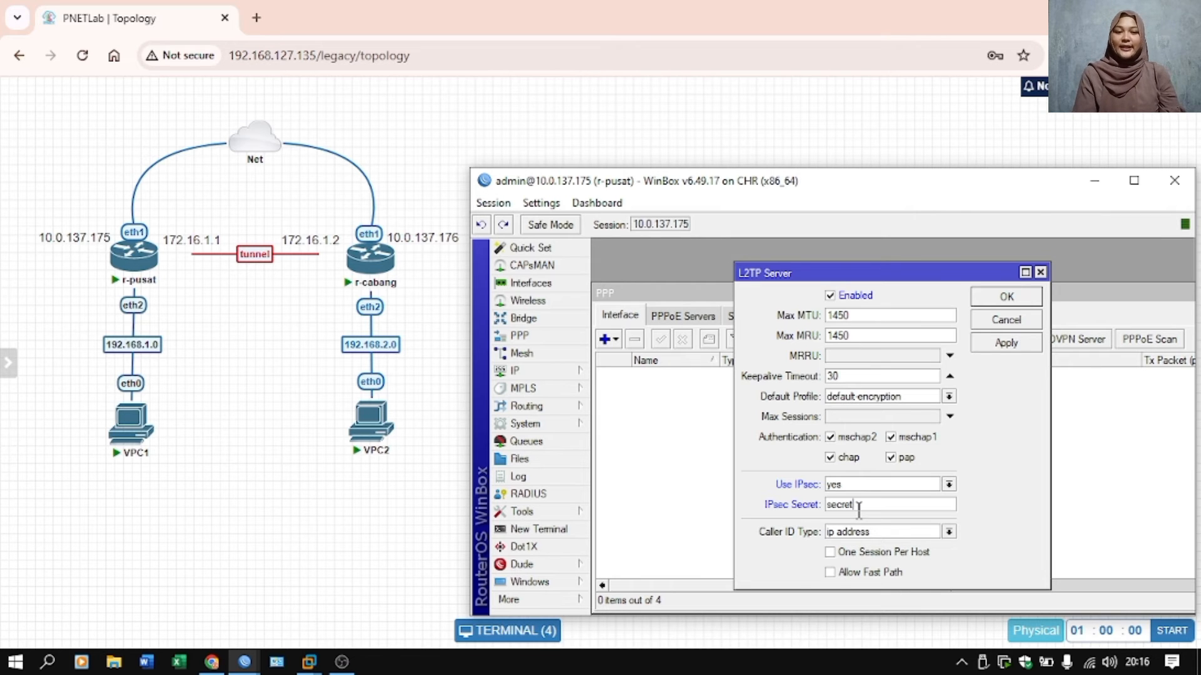
{"action": "left_click", "coordinate": [1029, 344]}
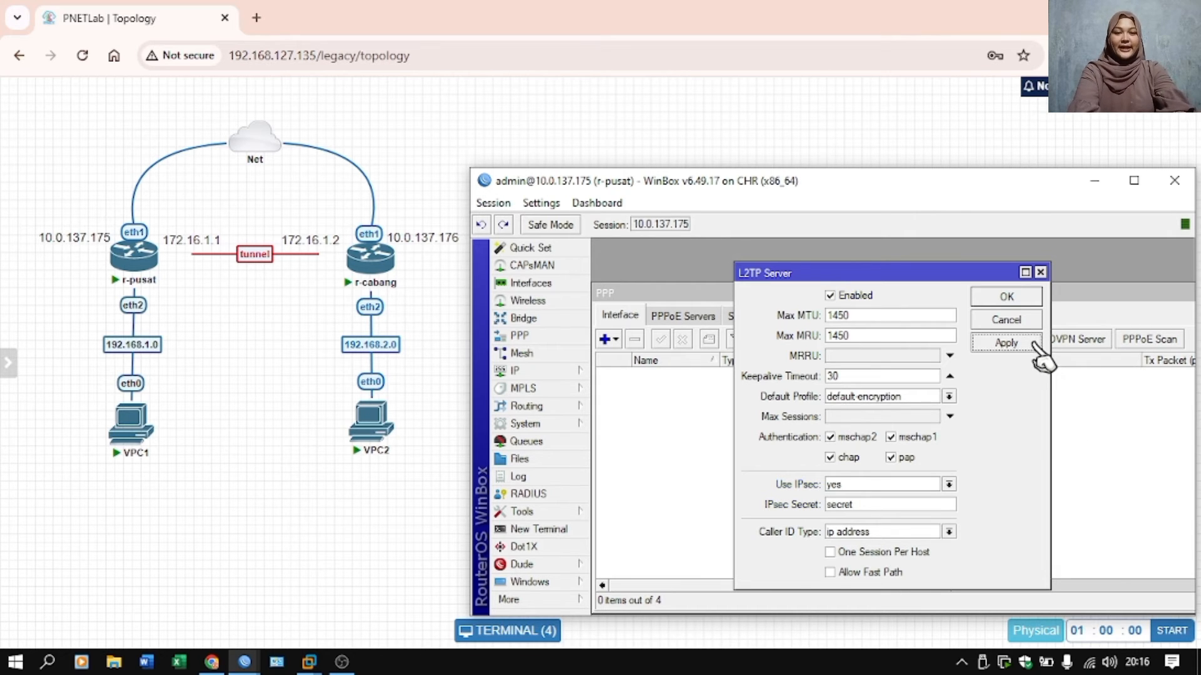
{"action": "left_click", "coordinate": [1008, 298]}
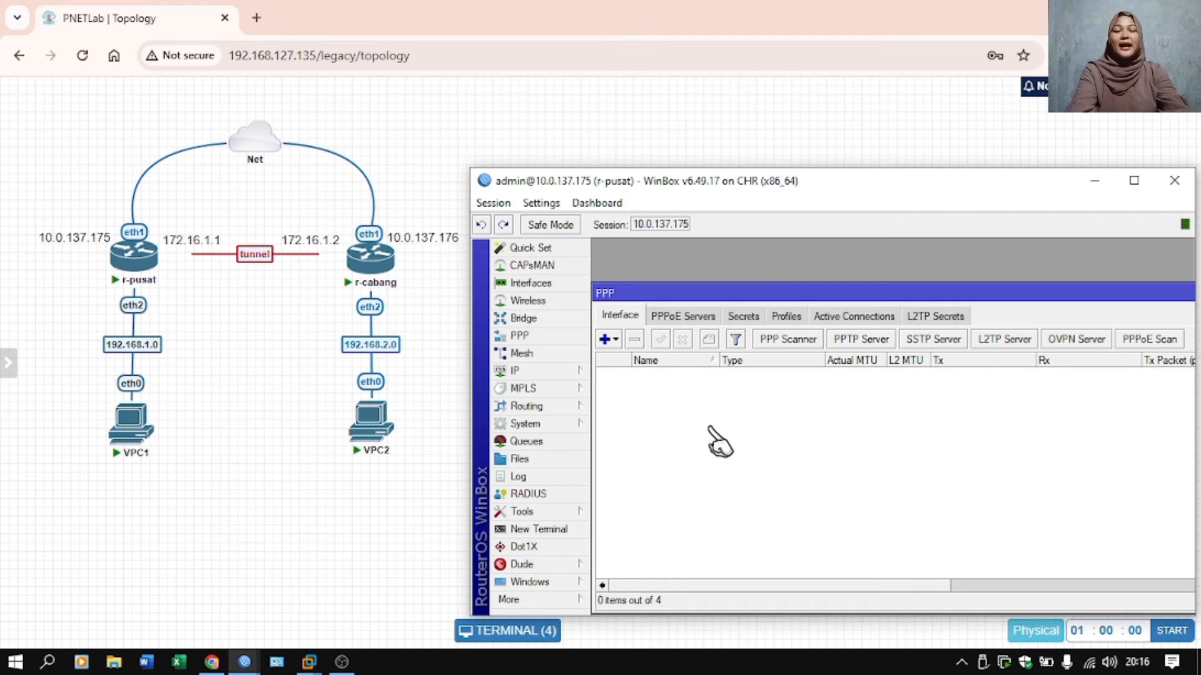
Add a PPP secret named l2tp-uti on r-pusat with its password, service l2tp and profile default-encryption.
{"action": "left_click", "coordinate": [741, 316]}
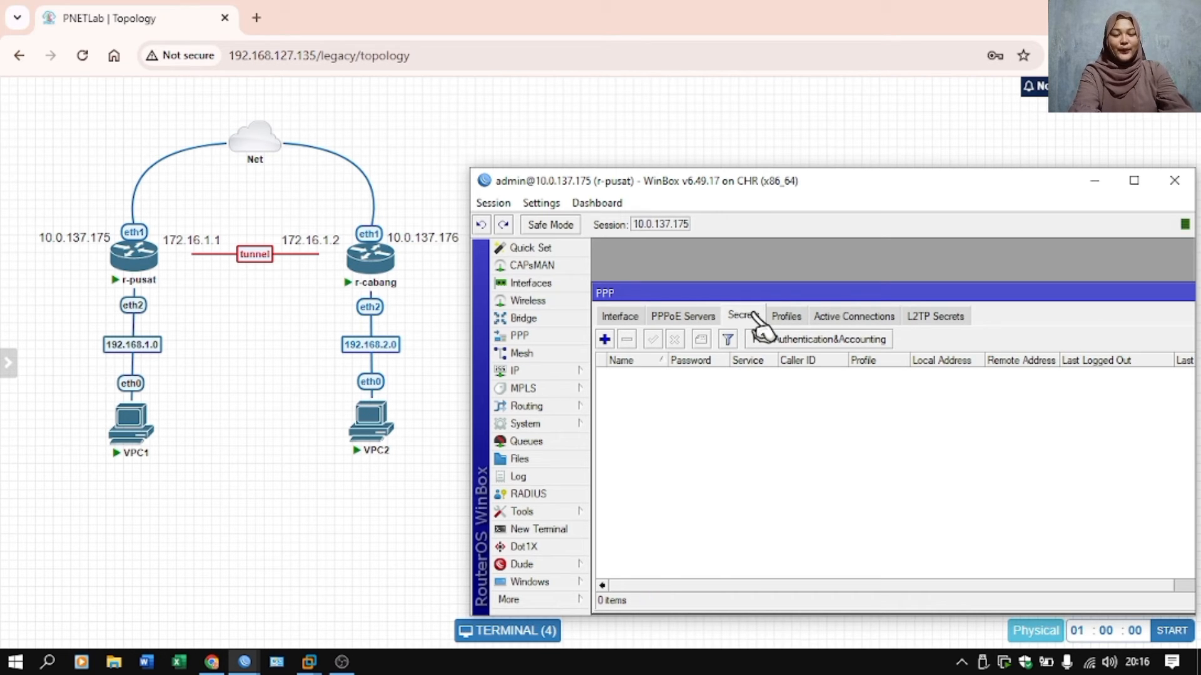
{"action": "left_click", "coordinate": [604, 339]}
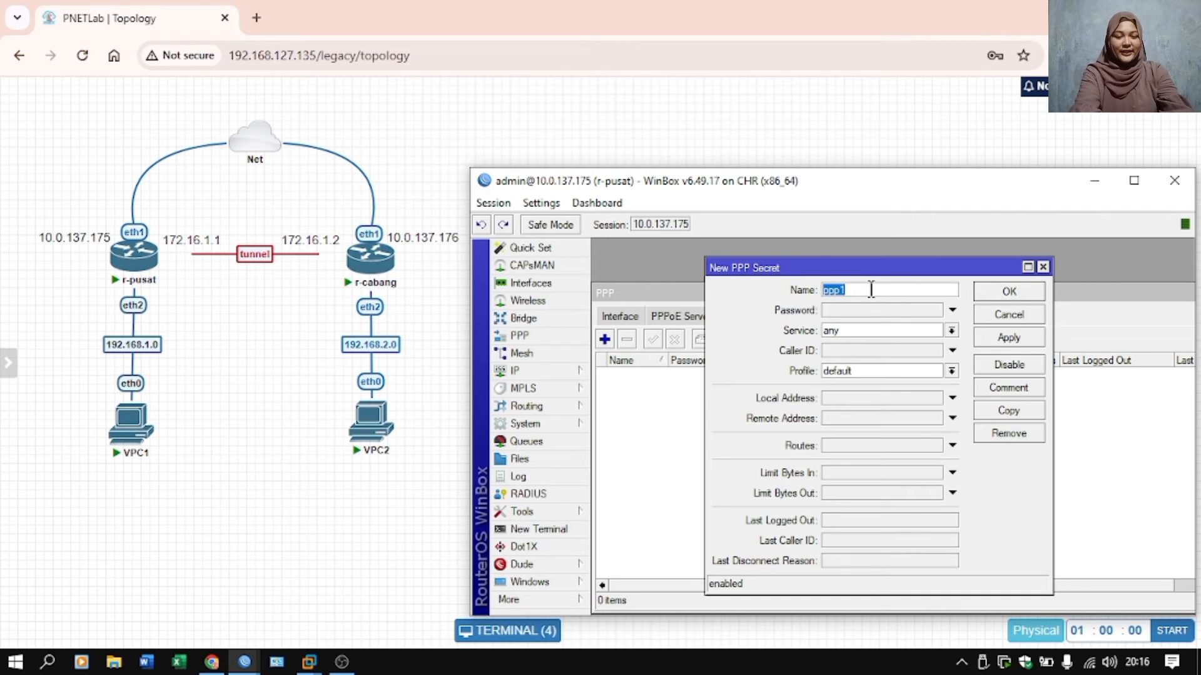
{"action": "type", "text": "l2tp-"}
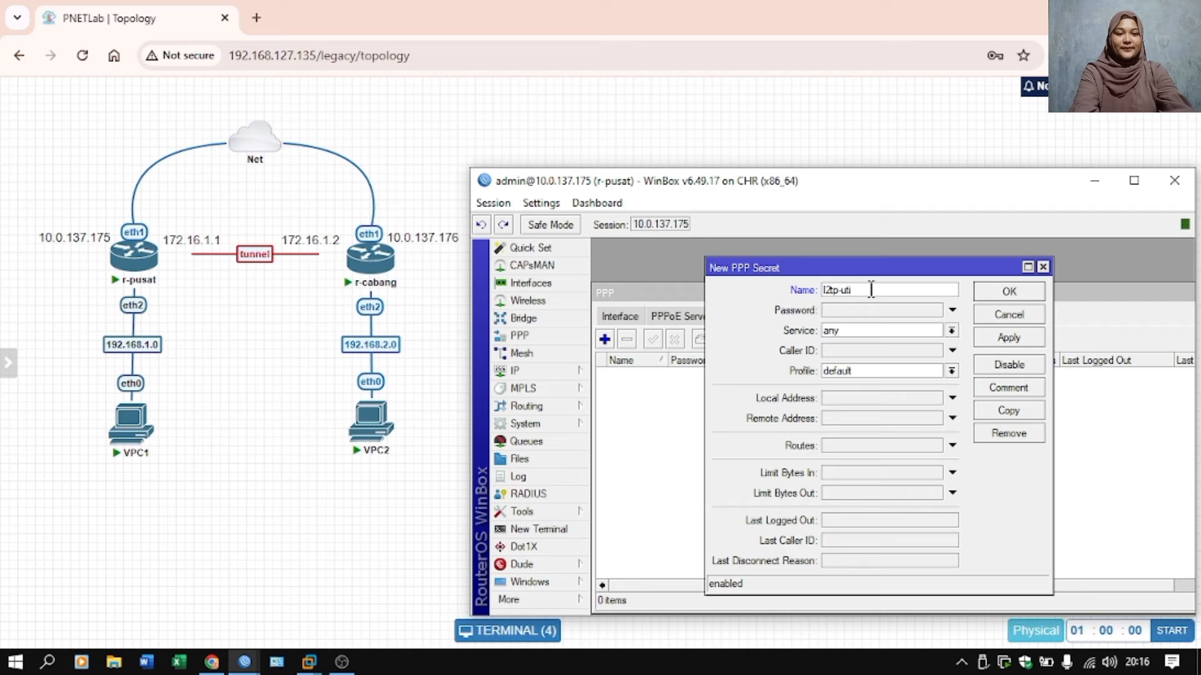
{"action": "type", "text": "uti"}
{"action": "left_click", "coordinate": [884, 311]}
{"action": "type", "text": "123"}
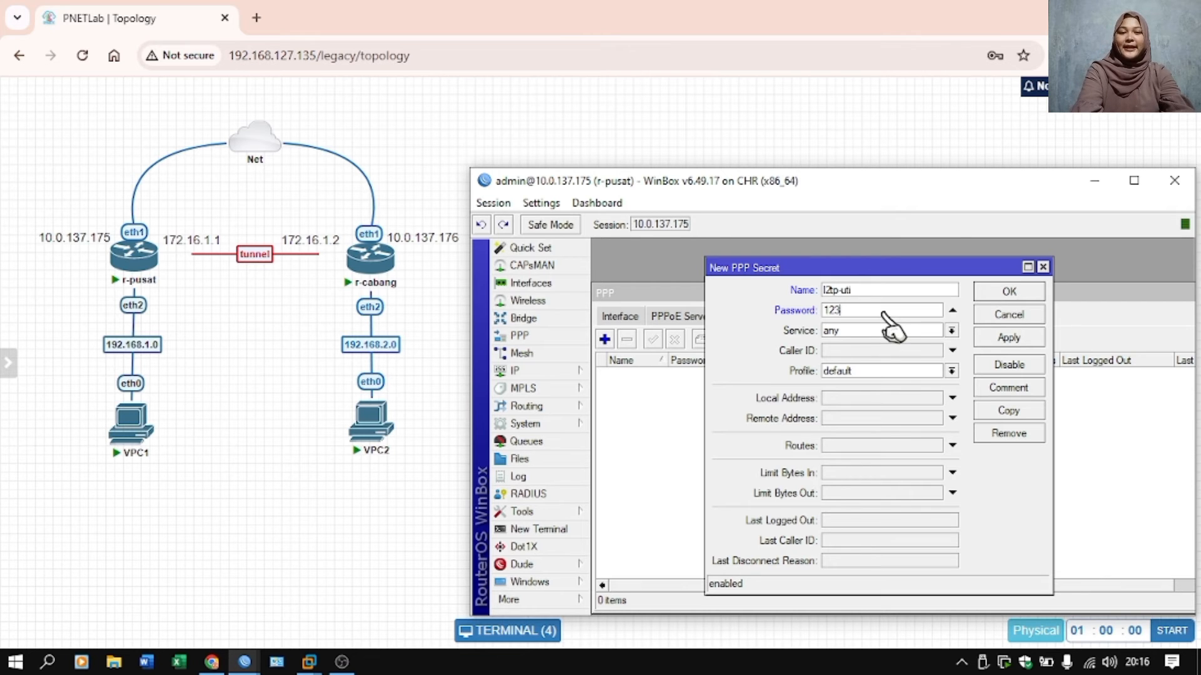
{"action": "left_click", "coordinate": [882, 330]}
{"action": "left_click", "coordinate": [868, 373]}
{"action": "left_click", "coordinate": [864, 374]}
{"action": "left_click", "coordinate": [874, 394]}
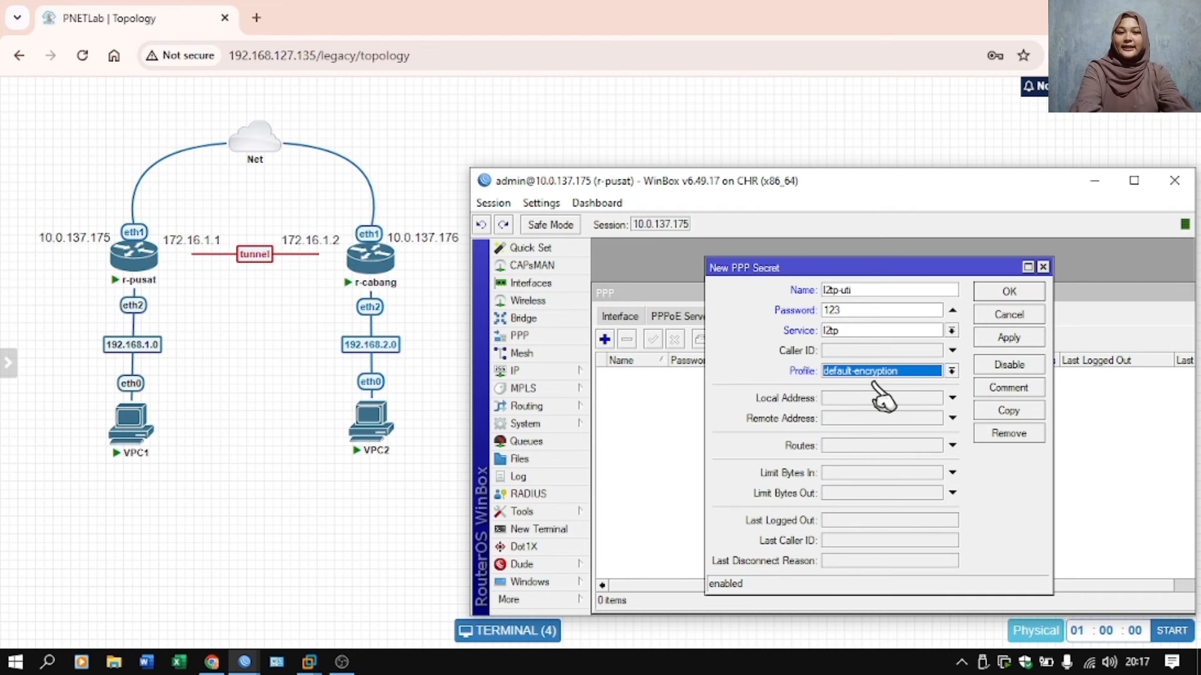
Set the secret's local address to 172.16.1.1 and remote address to 172.16.1.2, and save the secret.
{"action": "left_click", "coordinate": [856, 398]}
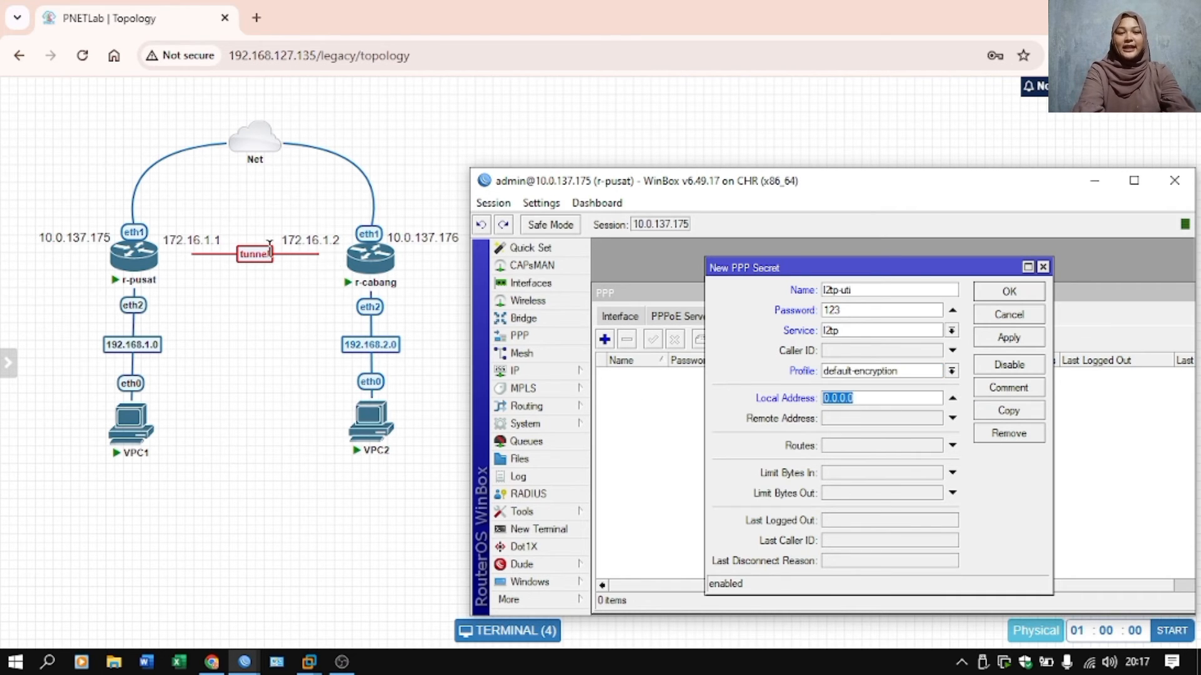
{"action": "type", "text": "172.16.1.1"}
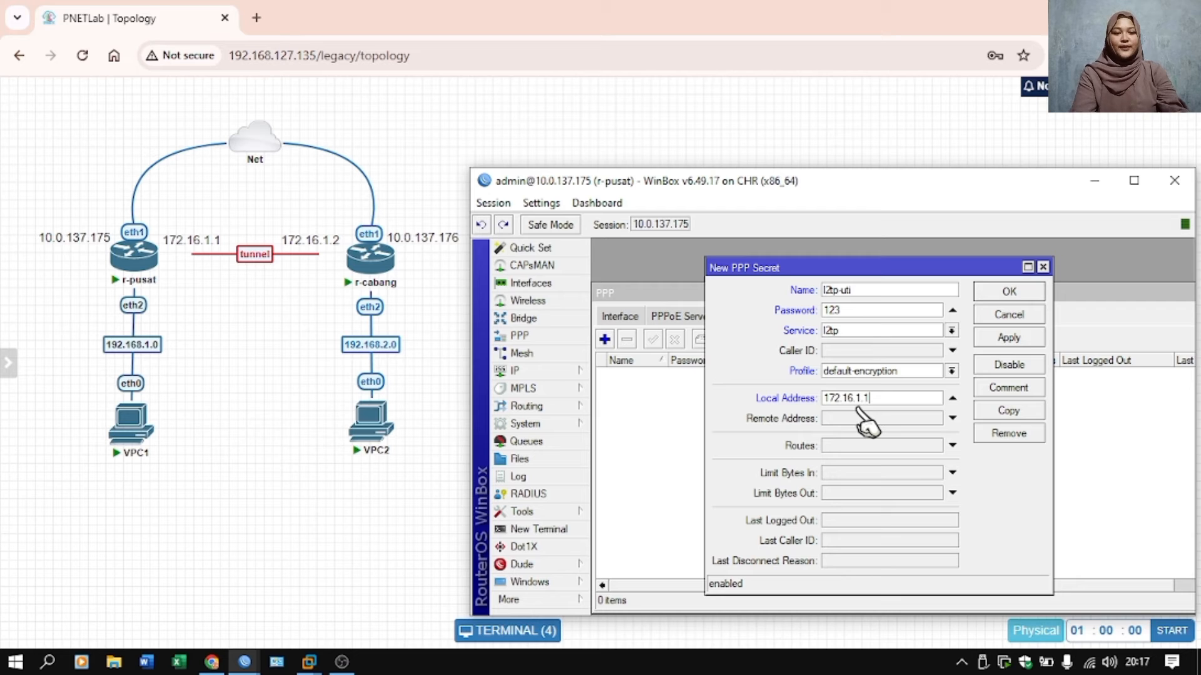
{"action": "left_click", "coordinate": [863, 418]}
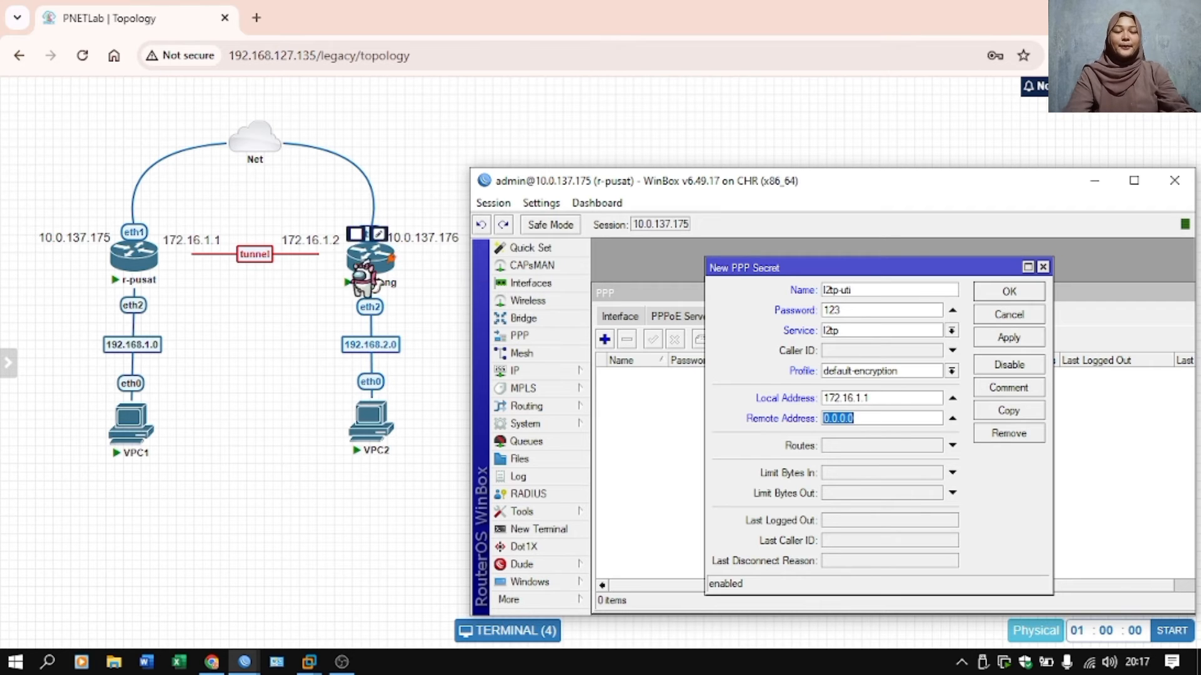
{"action": "type", "text": "1"}
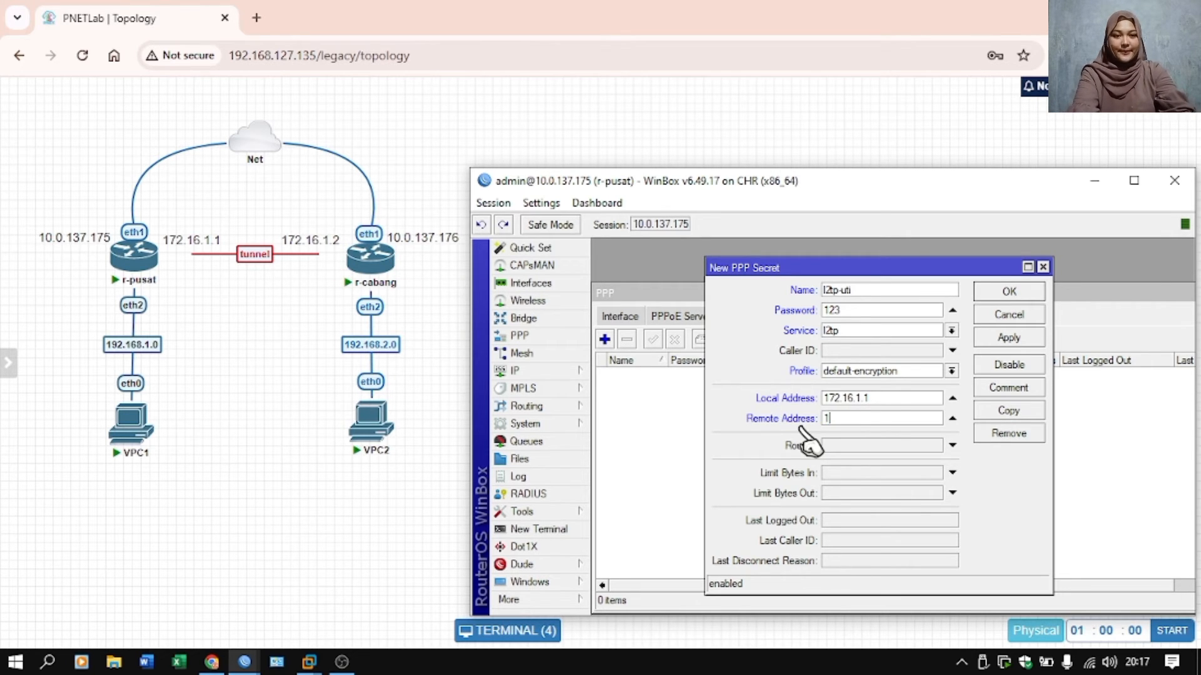
{"action": "type", "text": "7.2.16.1.2"}
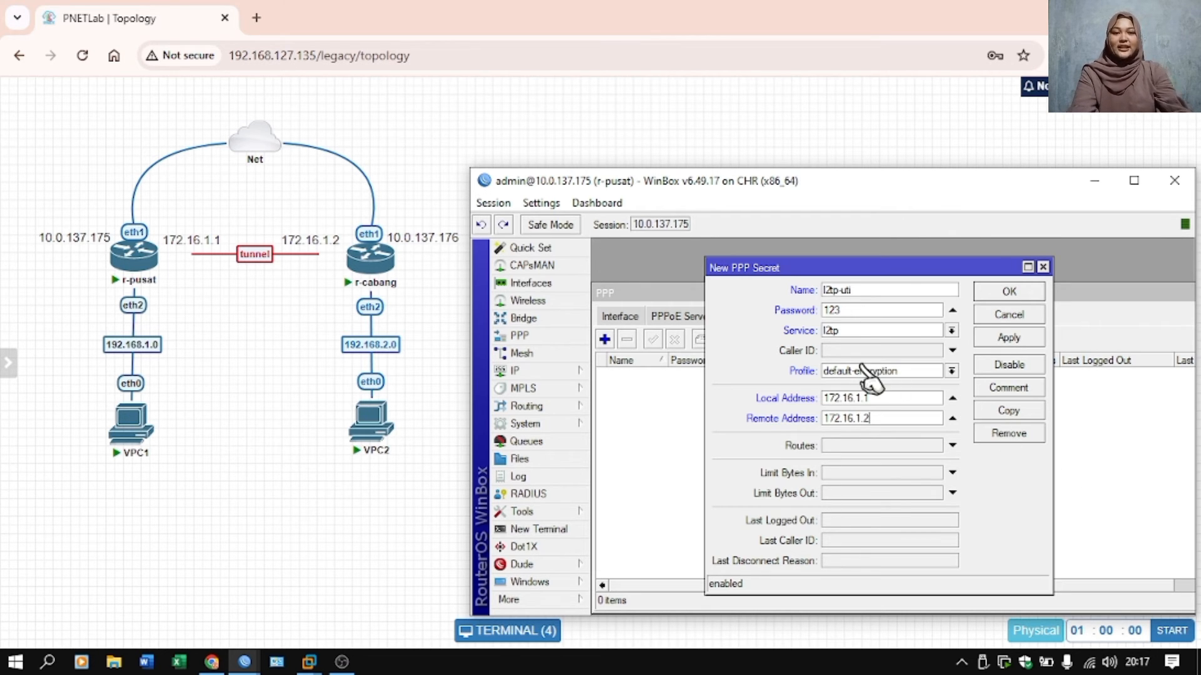
{"action": "left_click", "coordinate": [1009, 337]}
{"action": "left_click", "coordinate": [1009, 292]}
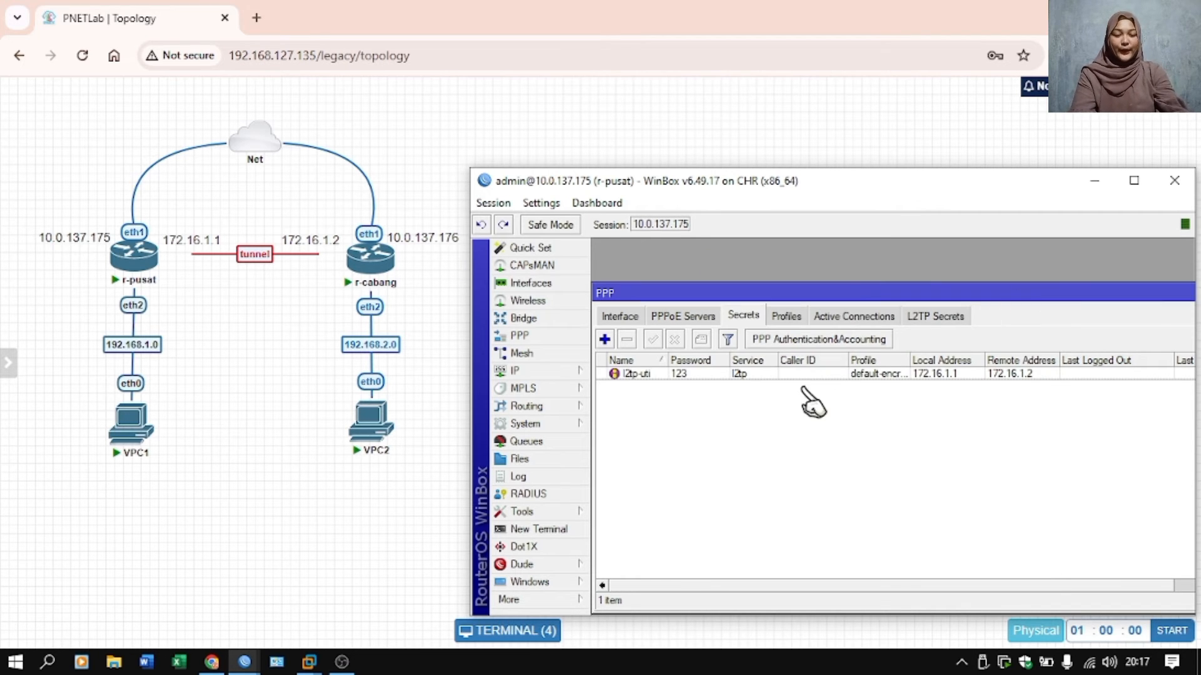
Switch to the r-cabang session and start a new L2TP client interface that connects to 10.0.137.175.
{"action": "mouse_move", "coordinate": [245, 662]}
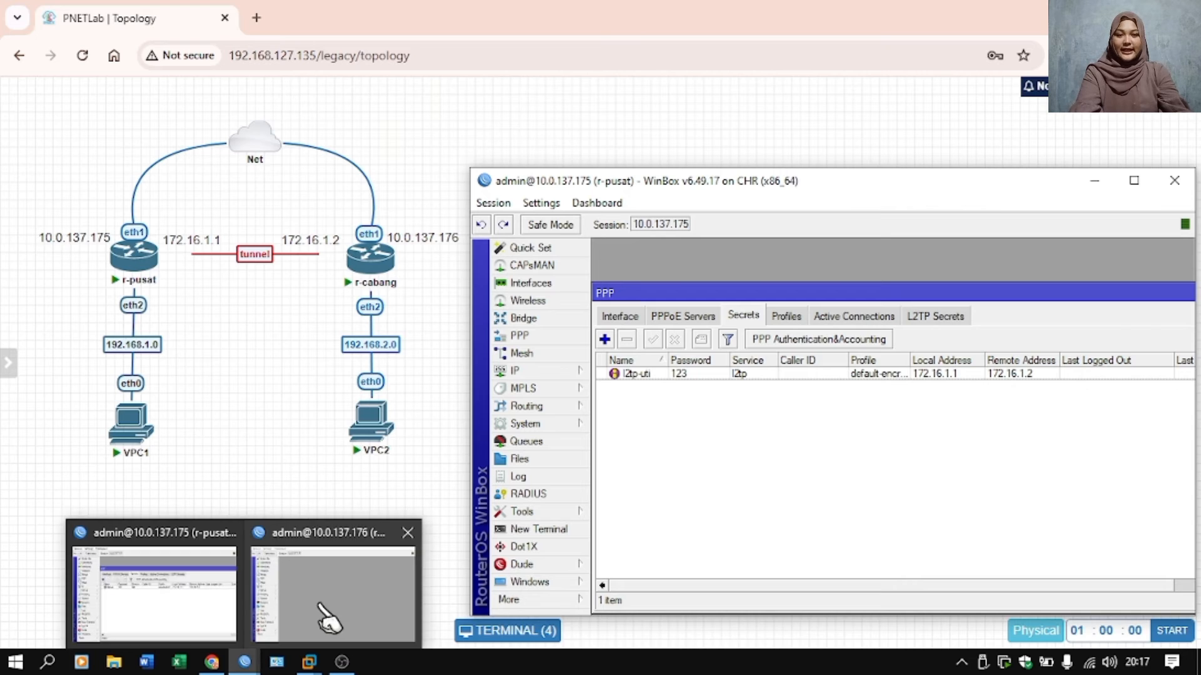
{"action": "left_click", "coordinate": [325, 616]}
{"action": "left_click", "coordinate": [566, 338]}
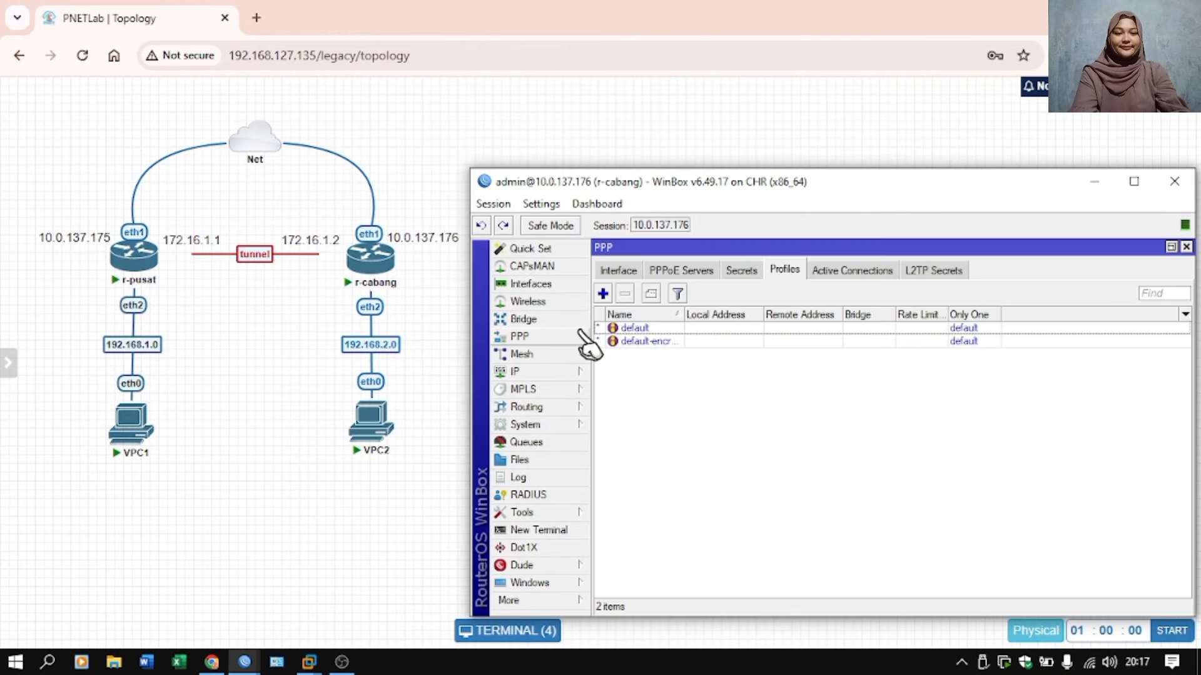
{"action": "left_click", "coordinate": [618, 270]}
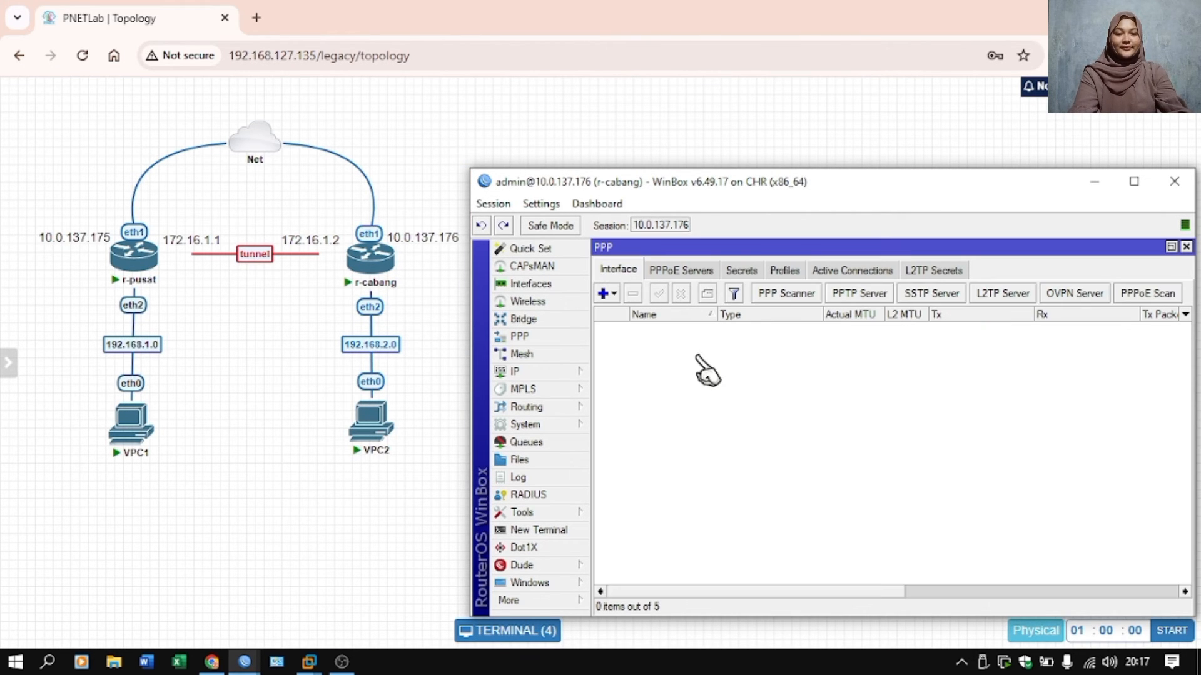
{"action": "left_click", "coordinate": [605, 294]}
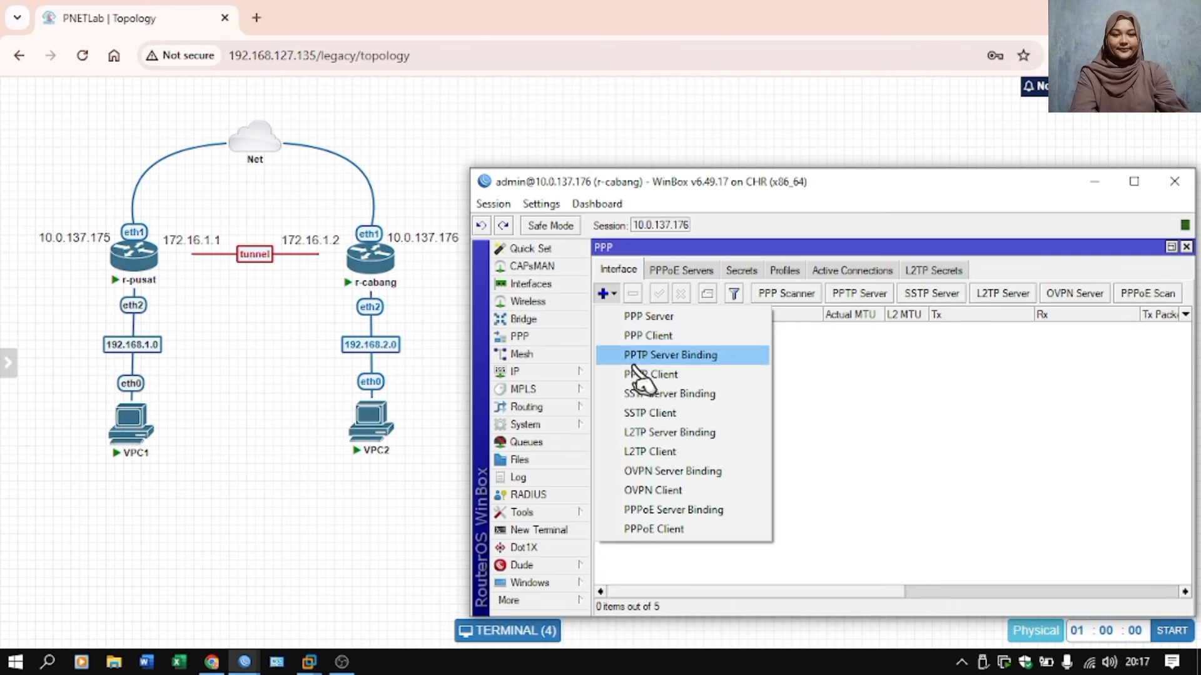
{"action": "left_click", "coordinate": [654, 450]}
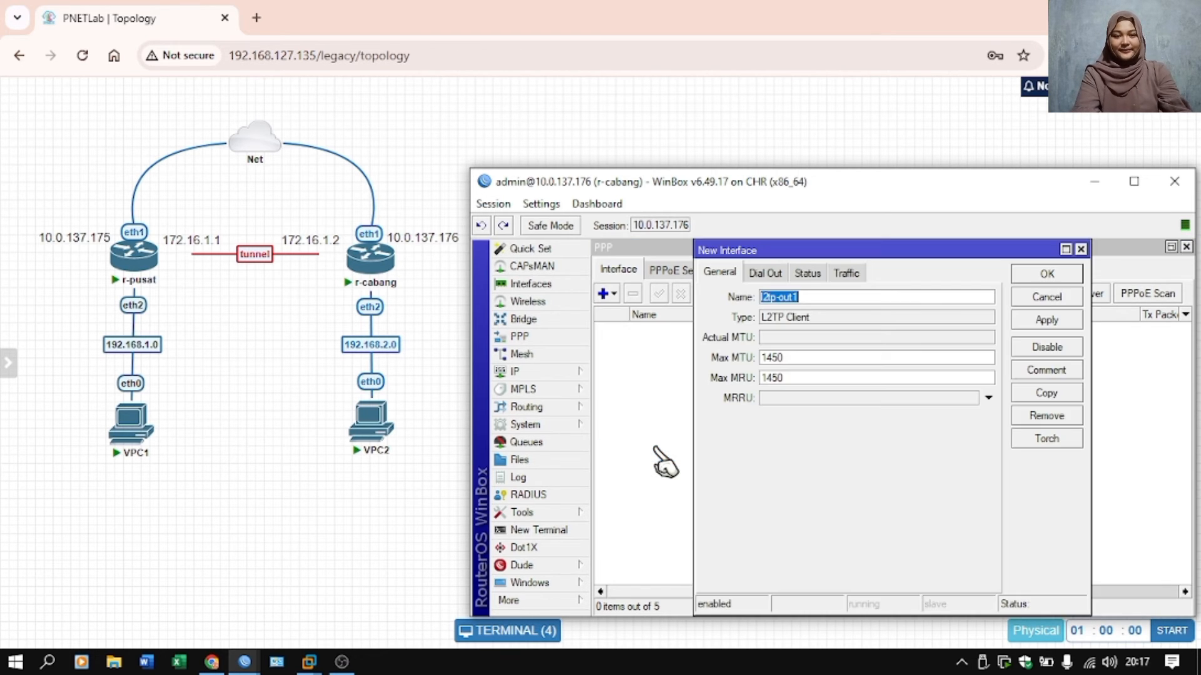
{"action": "left_click", "coordinate": [764, 275]}
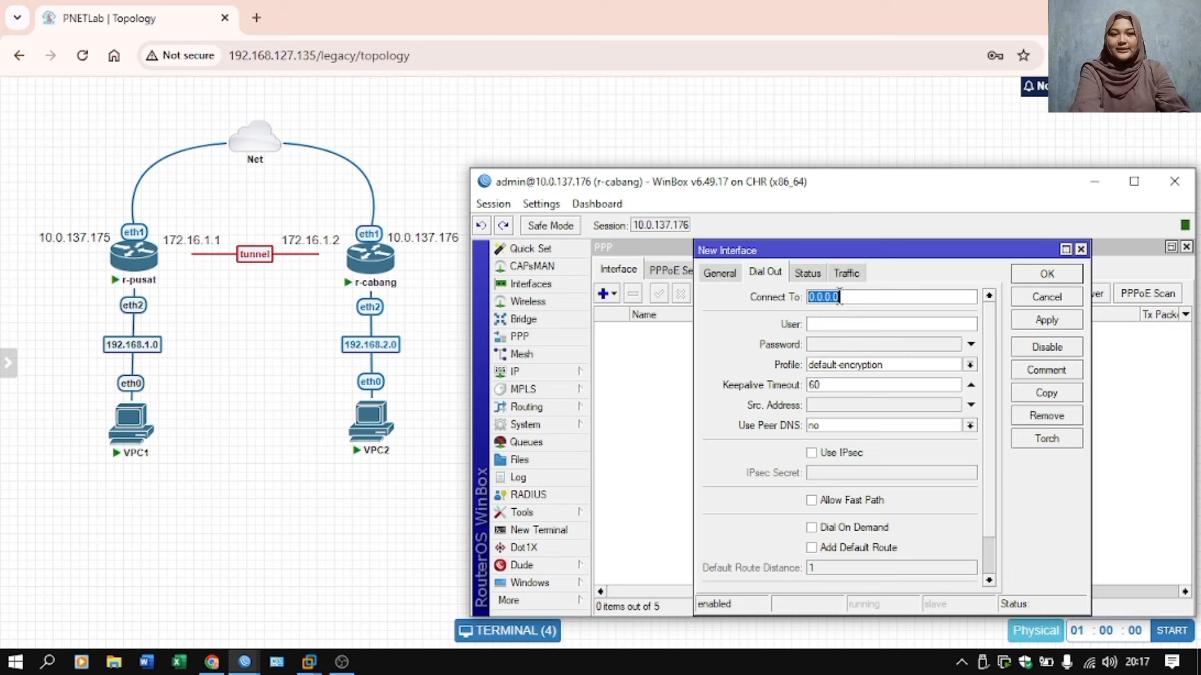
{"action": "type", "text": "10.0.137.175"}
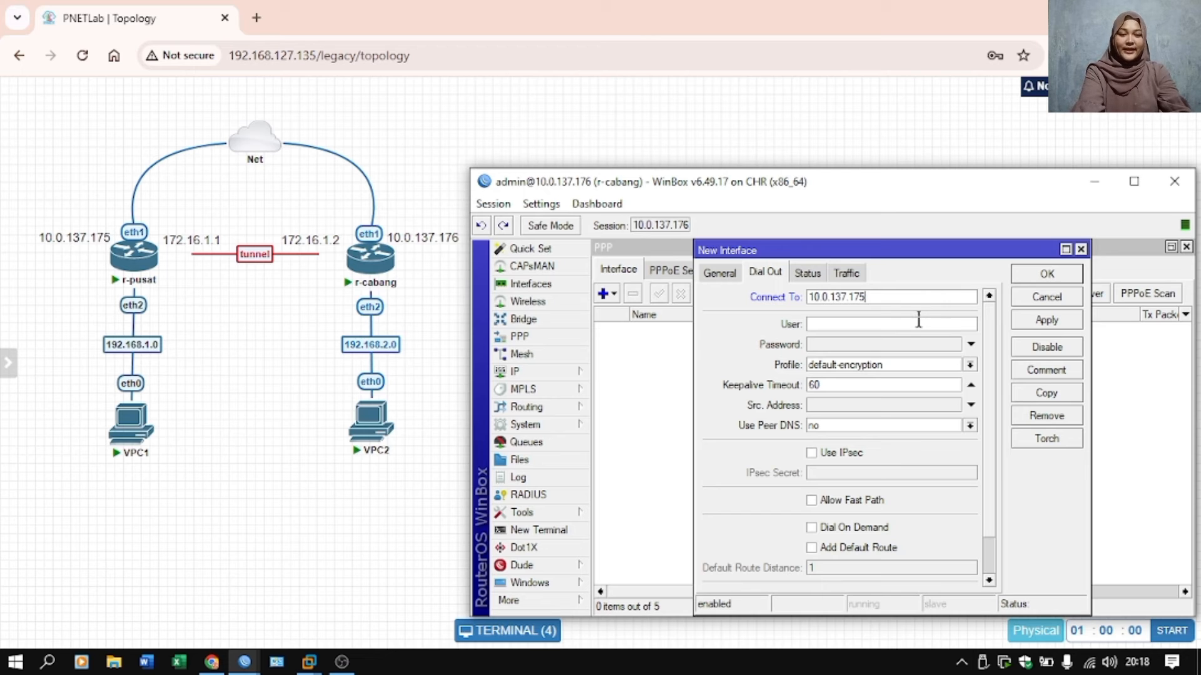
Set the L2TP client's user to l2tp-uti and enter the account password.
{"action": "left_click", "coordinate": [900, 324]}
{"action": "type", "text": "l2tp-uti"}
{"action": "left_click", "coordinate": [878, 345]}
{"action": "type", "text": "***"}
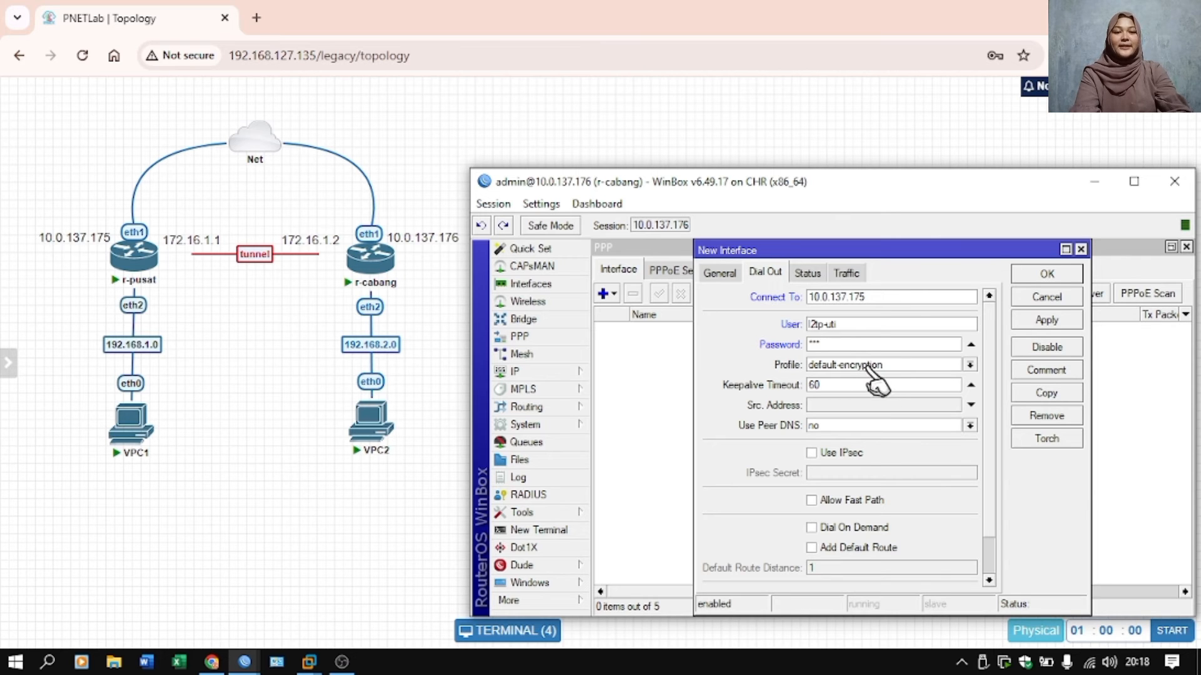
Enable Use IPsec for the L2TP client, enter the IPsec secret, and save the interface.
{"action": "left_click", "coordinate": [812, 452]}
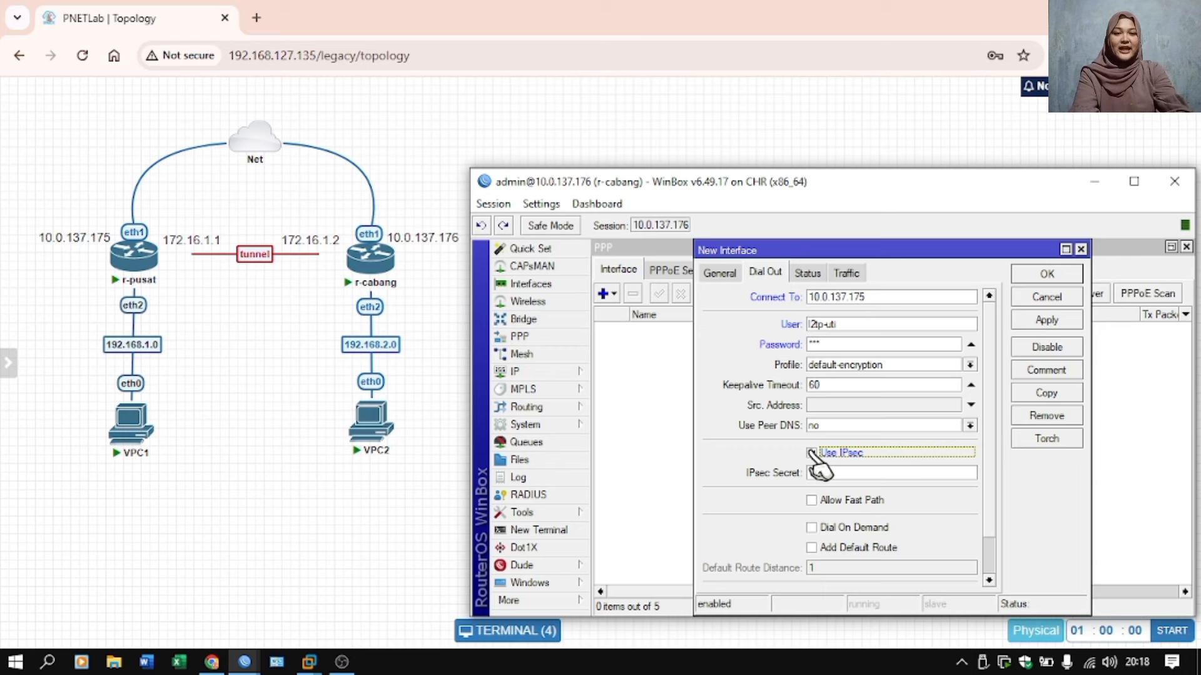
{"action": "left_click", "coordinate": [811, 454]}
{"action": "left_click", "coordinate": [827, 474]}
{"action": "type", "text": "******"}
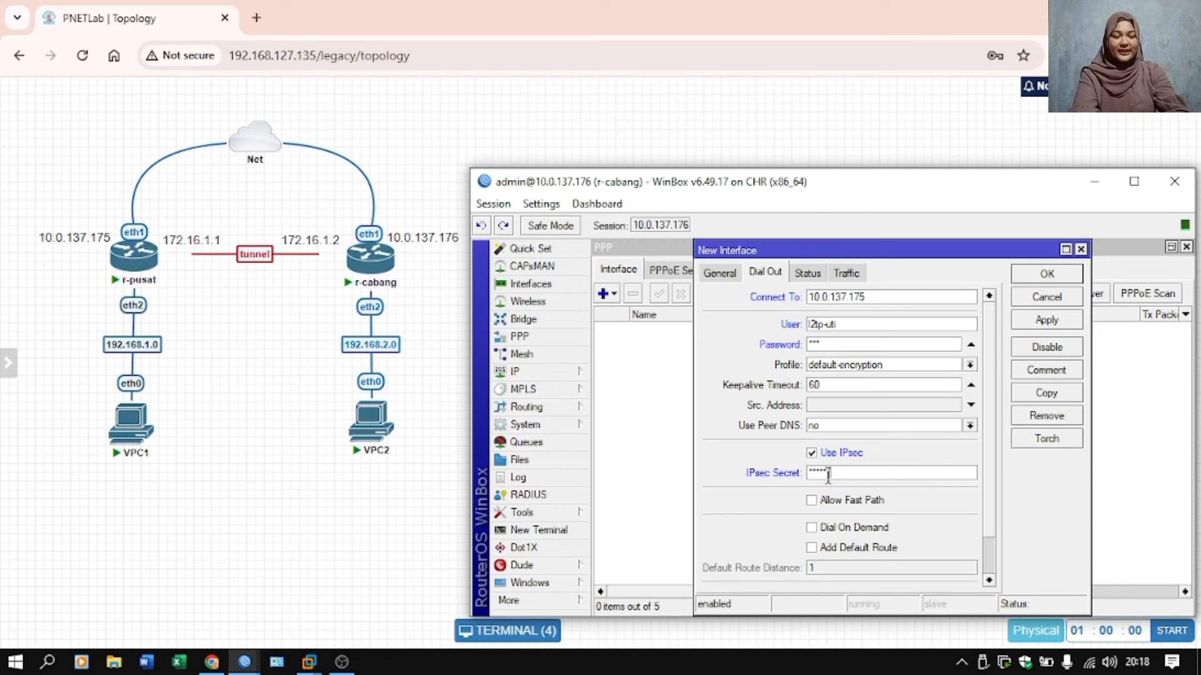
{"action": "left_click", "coordinate": [1063, 273]}
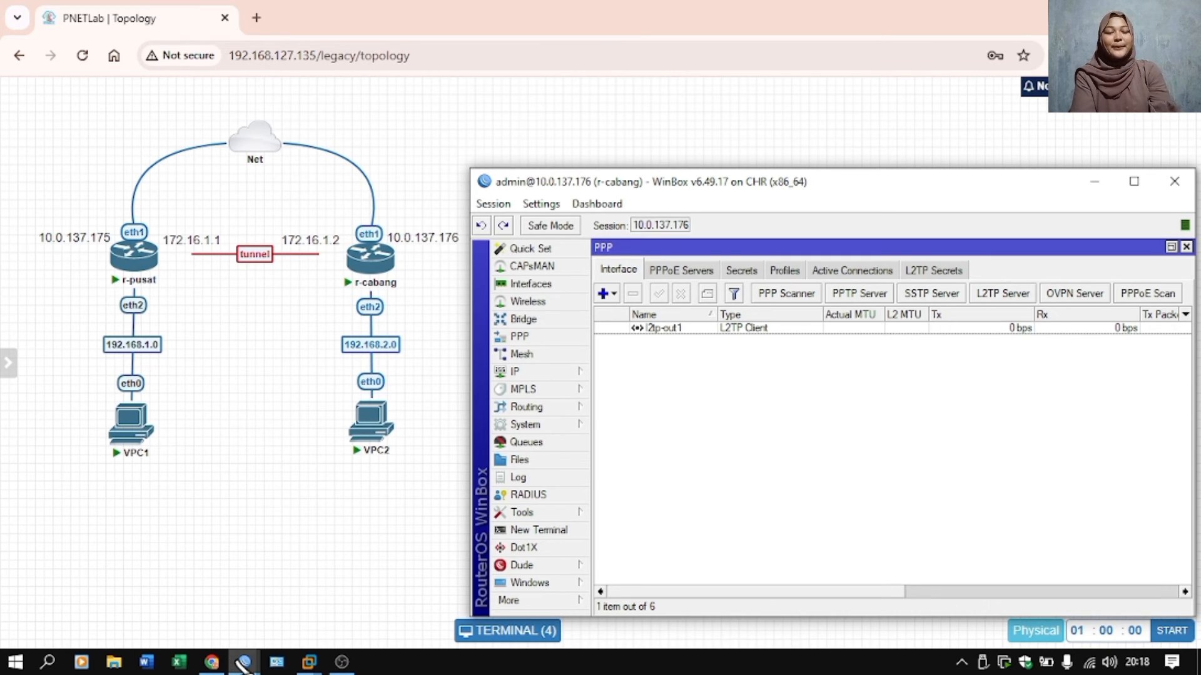
Switch to the r-pusat session and add a static route to 192.168.2.0/24 through gateway 172.16.1.2.
{"action": "mouse_move", "coordinate": [244, 664]}
{"action": "left_click", "coordinate": [200, 617]}
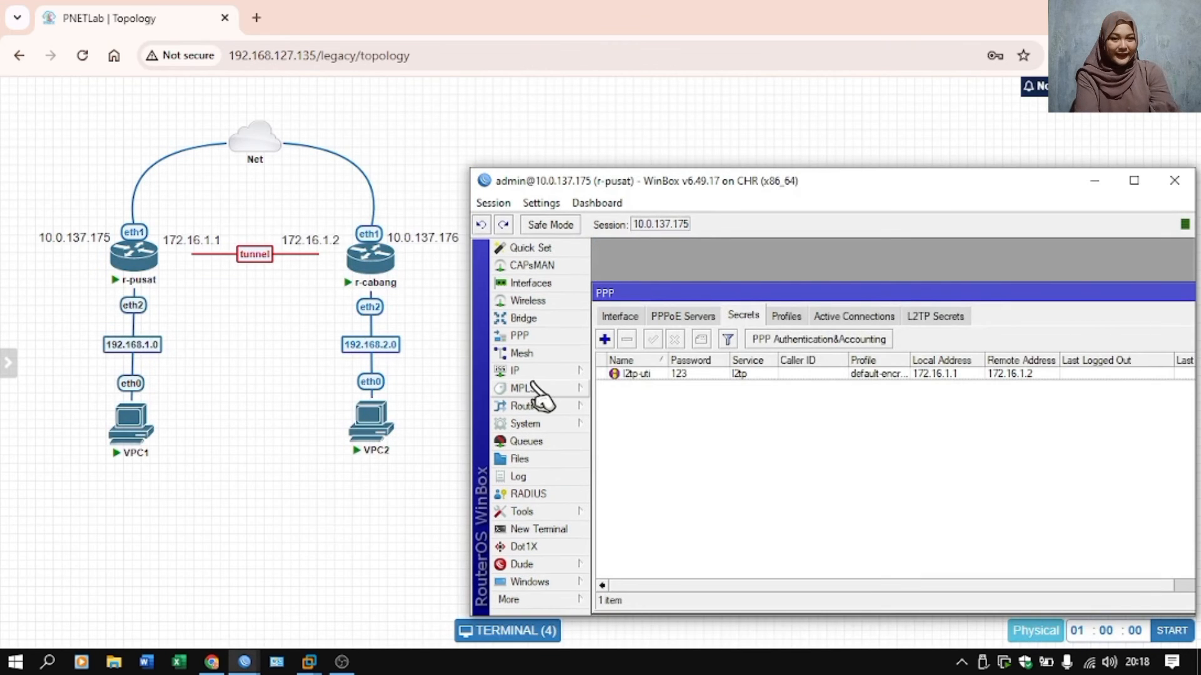
{"action": "left_click", "coordinate": [517, 371]}
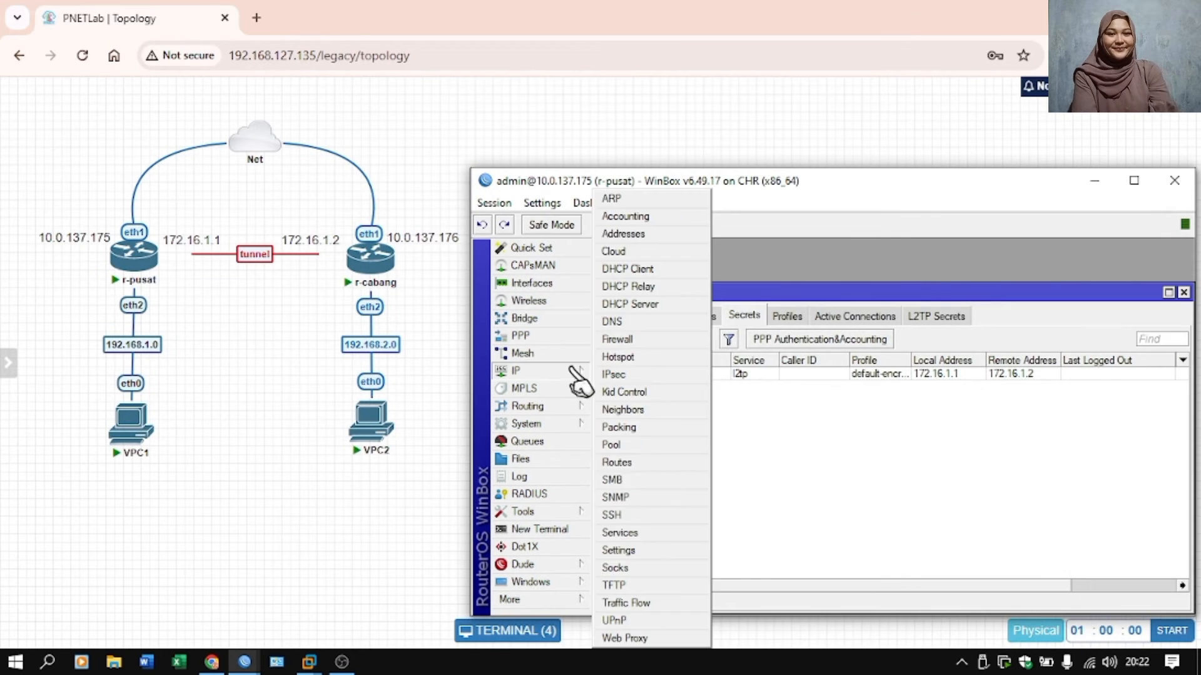
{"action": "left_click", "coordinate": [644, 472]}
{"action": "left_click", "coordinate": [654, 338]}
{"action": "type", "text": "192.168.2.0/24"}
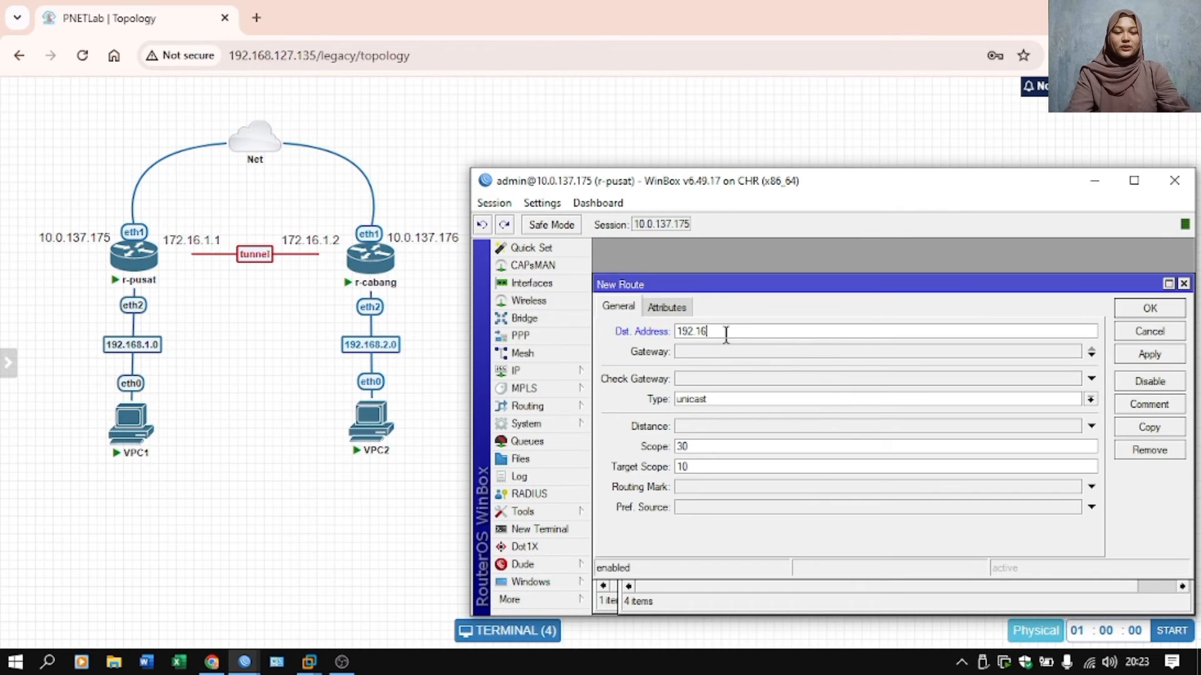
{"action": "left_click", "coordinate": [725, 351]}
{"action": "type", "text": "172.16.1.2"}
{"action": "key", "text": "Return"}
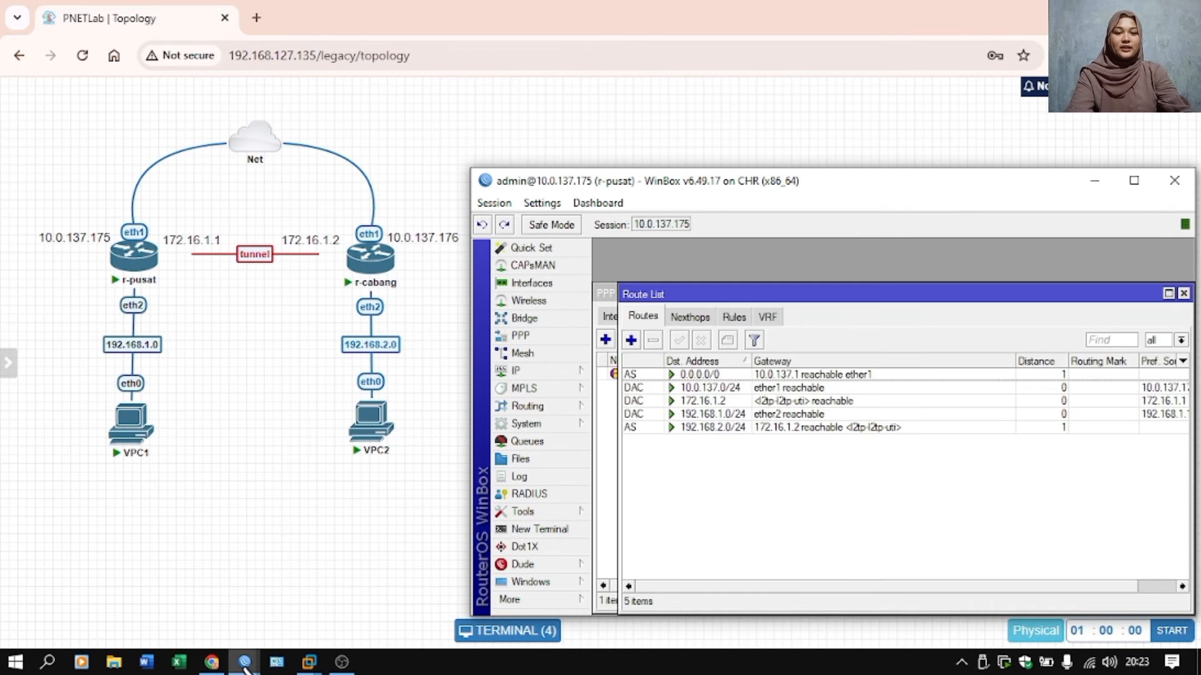
Switch to the r-cabang session and add a static route to 192.168.1.0/24 through gateway 172.16.1.1.
{"action": "left_click", "coordinate": [516, 370]}
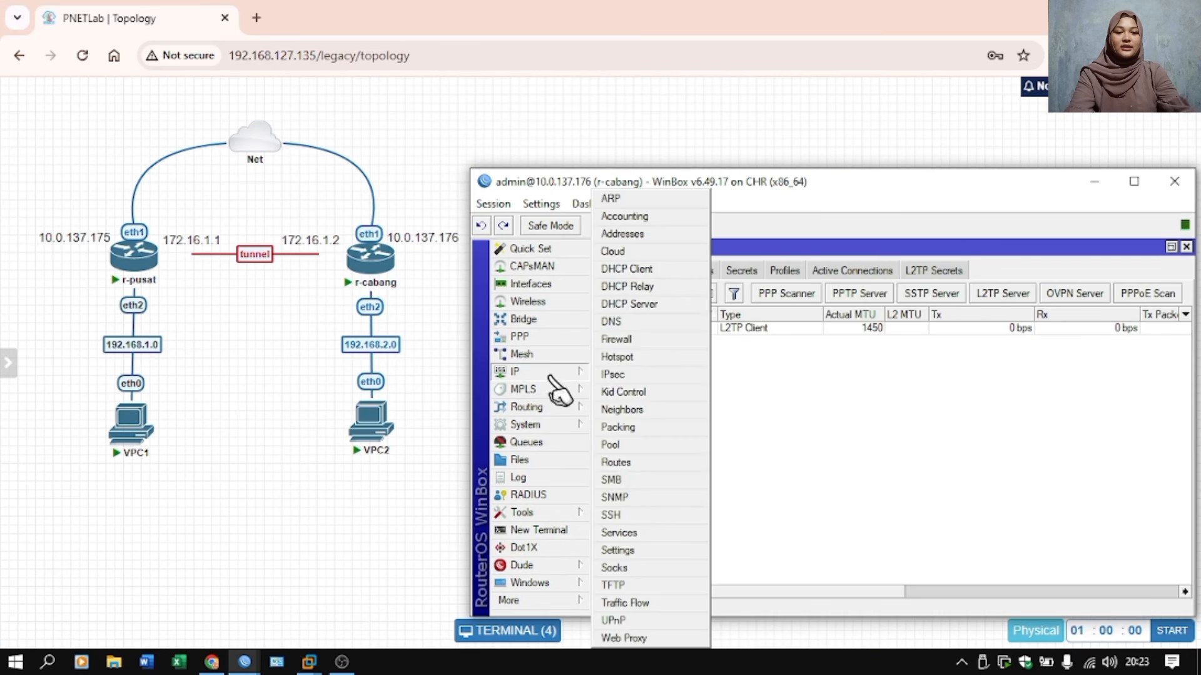
{"action": "left_click", "coordinate": [644, 473]}
{"action": "left_click", "coordinate": [650, 337]}
{"action": "type", "text": "192.168.1.0/24"}
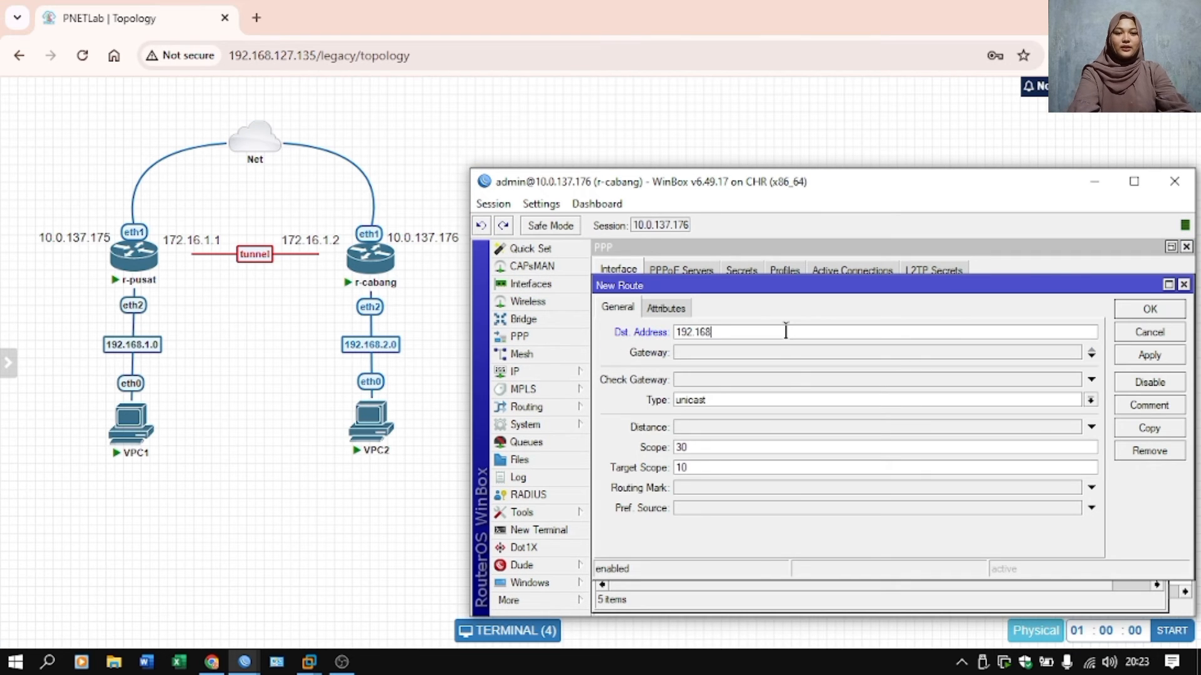
{"action": "left_click", "coordinate": [773, 352]}
{"action": "type", "text": "172.16.1.1"}
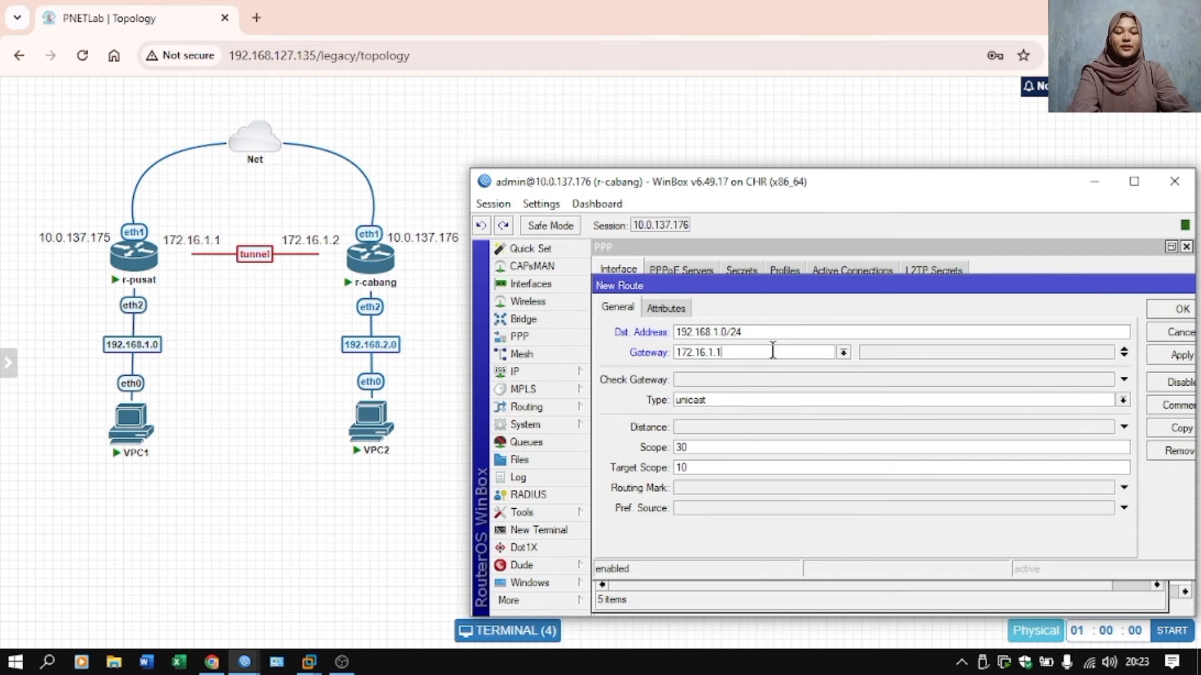
{"action": "key", "text": "Return"}
Disable the old 192.168.1.0/24 route that goes through gateway 10.10.10.1 on r-cabang.
{"action": "left_click", "coordinate": [687, 413]}
{"action": "left_click", "coordinate": [674, 339]}
{"action": "left_click", "coordinate": [693, 494]}
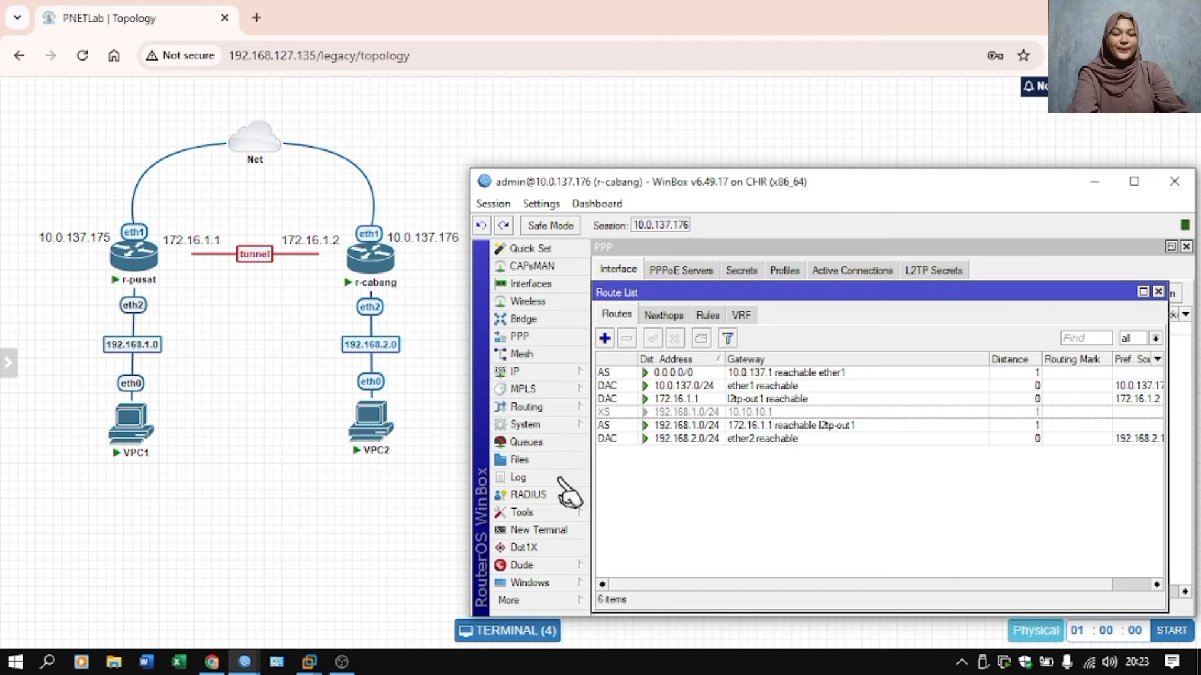
Switch to the PNETLab terminal, check the VPC addresses, and test the L2TP tunnel by pinging 192.168.2.254 from VPC1.
{"action": "left_click", "coordinate": [429, 472]}
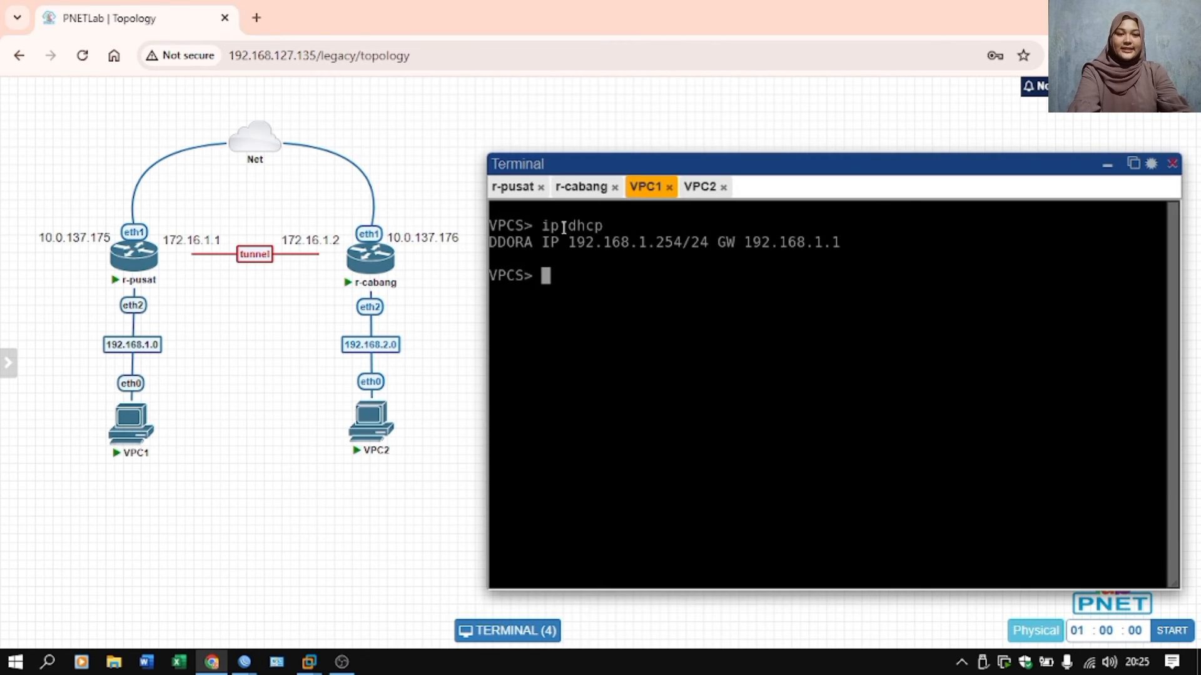
{"action": "left_click_drag", "start_coordinate": [651, 244], "coordinate": [690, 244]}
{"action": "left_click", "coordinate": [699, 187]}
{"action": "left_click", "coordinate": [643, 187]}
{"action": "type", "text": "ping 192.168.2.254"}
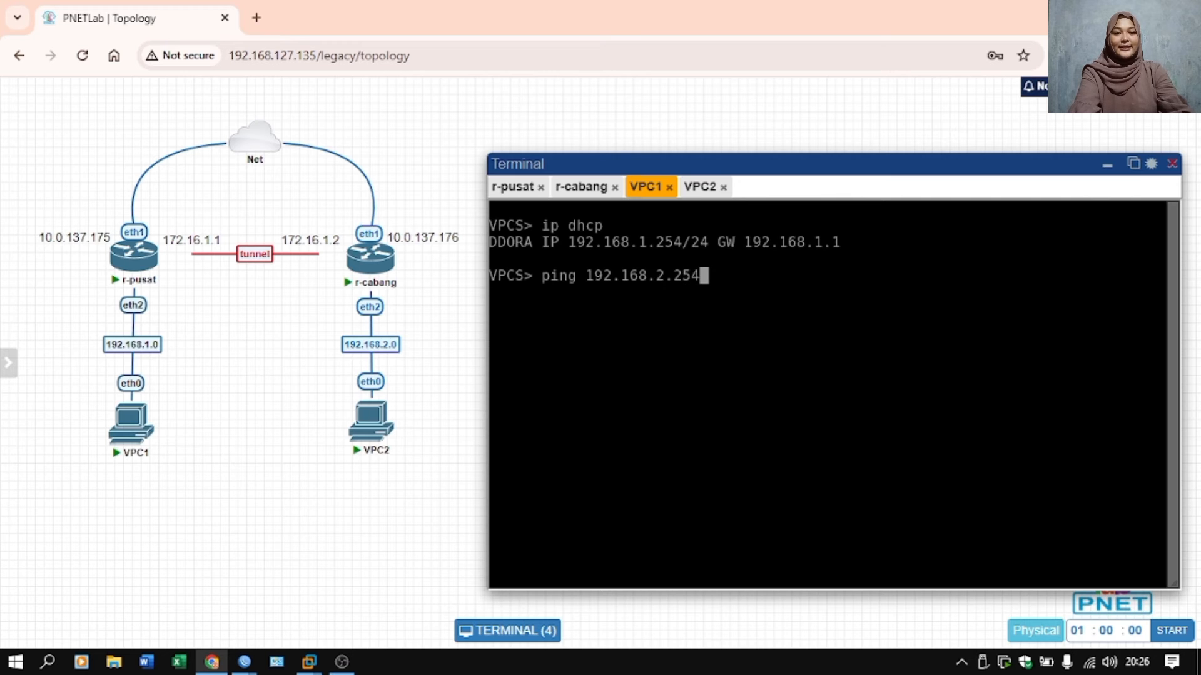
{"action": "key", "text": "Return"}
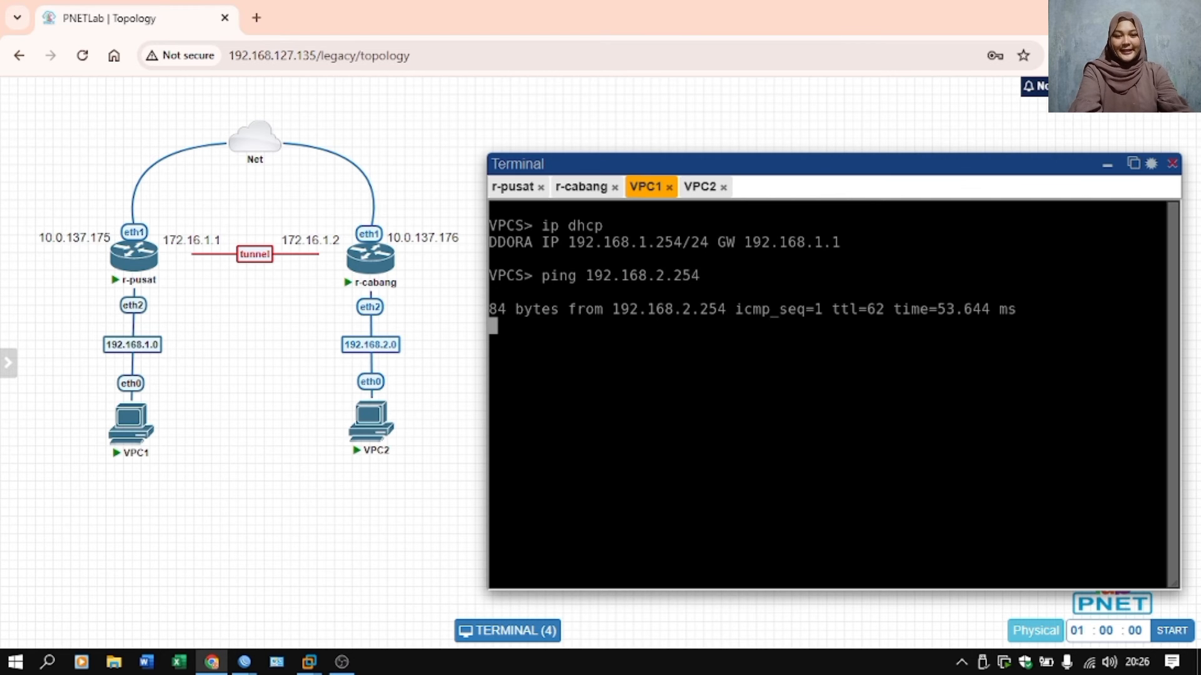
{"action": "key", "text": "ctrl+c"}
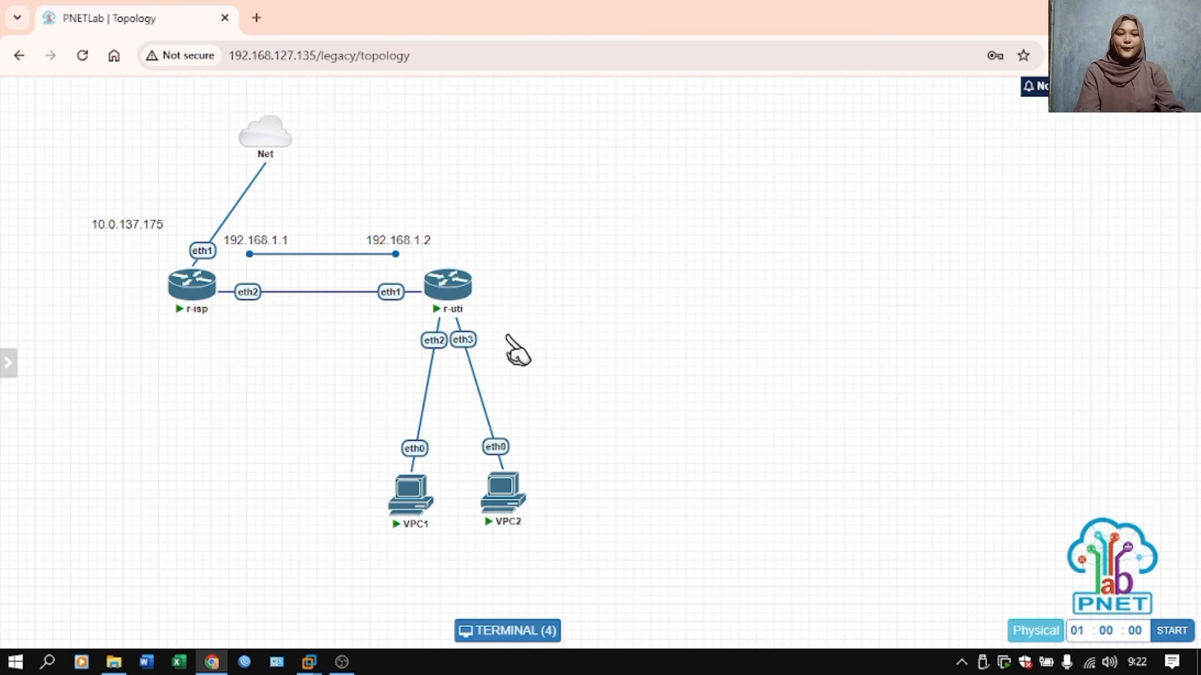
Open the r-isp console in the new topology and check the IP address lists of r-isp and r-uti.
{"action": "mouse_move", "coordinate": [184, 301]}
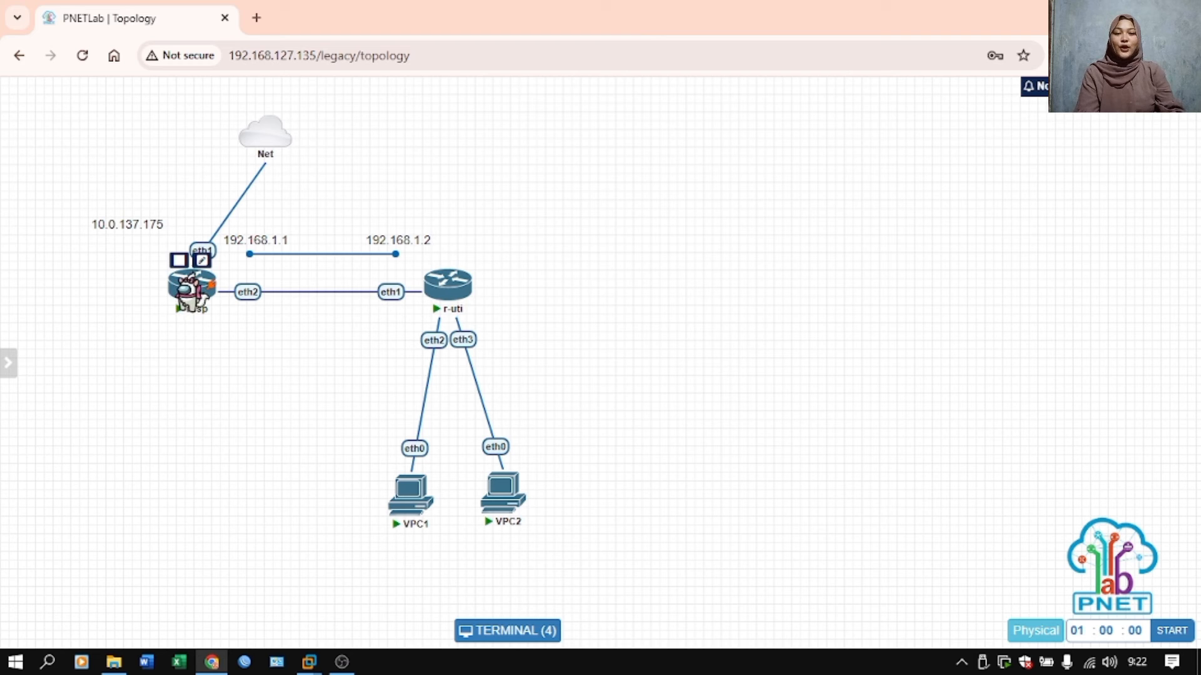
{"action": "left_click", "coordinate": [194, 297]}
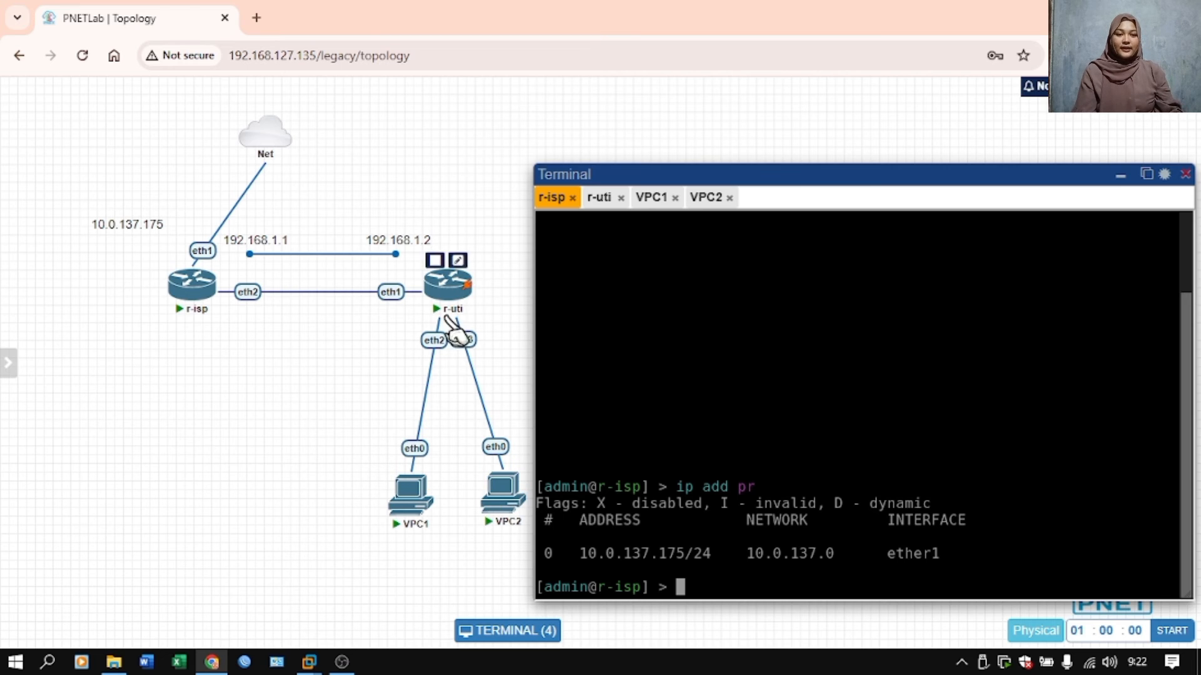
{"action": "left_click", "coordinate": [597, 198]}
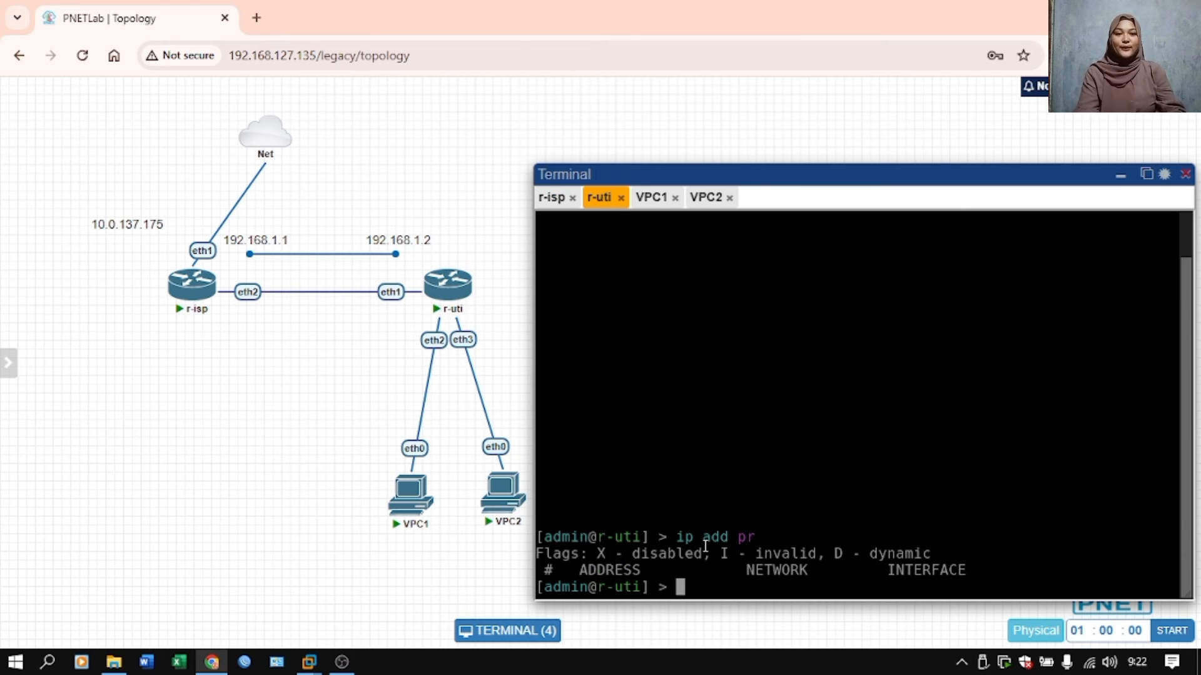
Enable RoMON on both r-isp and r-uti with tool romon set enabled=yes.
{"action": "left_click", "coordinate": [552, 199]}
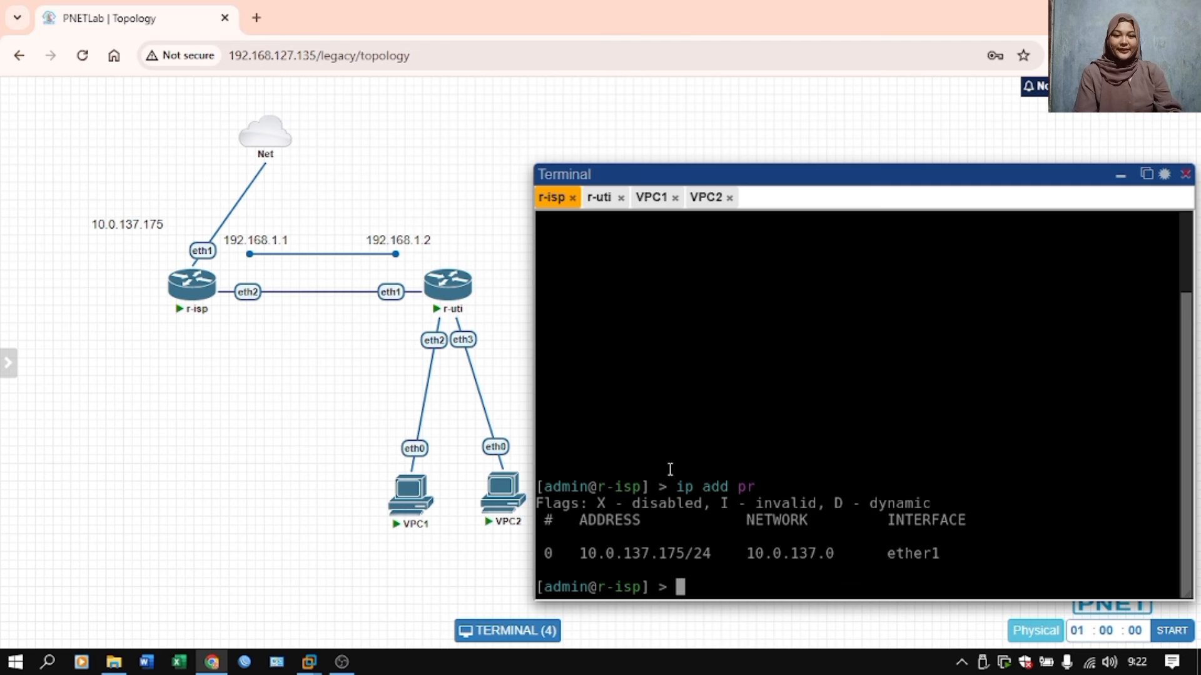
{"action": "type", "text": "tool romon set "}
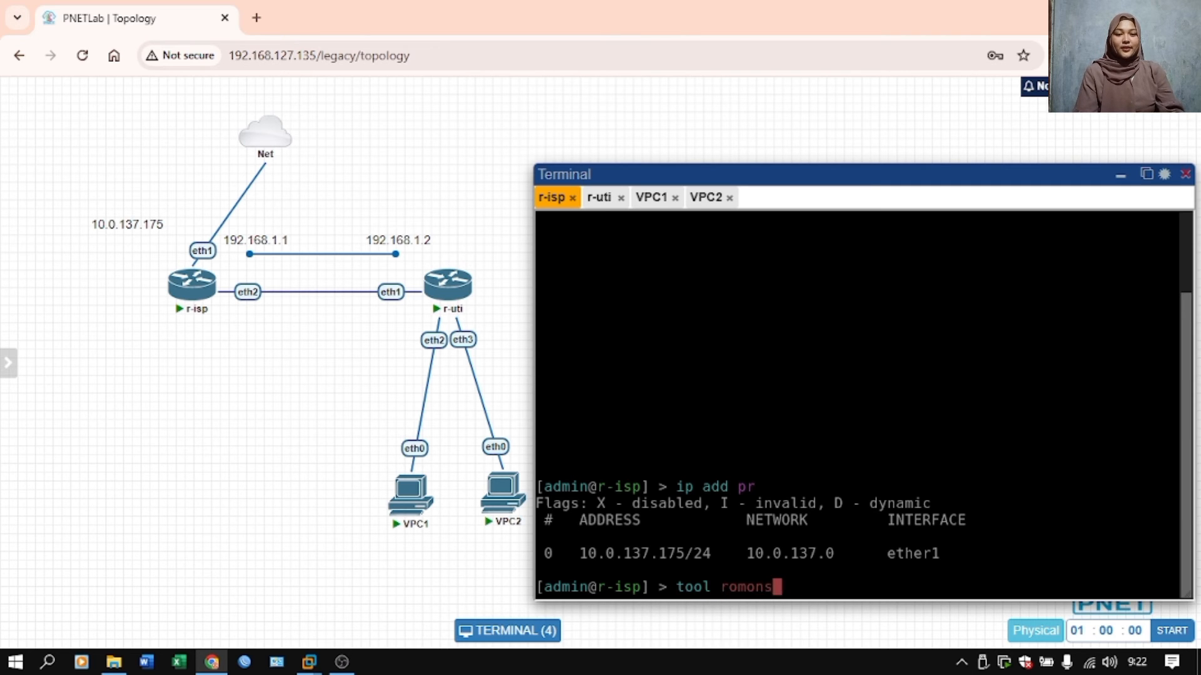
{"action": "type", "text": "enabled=yes"}
{"action": "key", "text": "Return"}
{"action": "left_click", "coordinate": [599, 197]}
{"action": "type", "text": "tool romon set enabled=yes"}
{"action": "key", "text": "Return"}
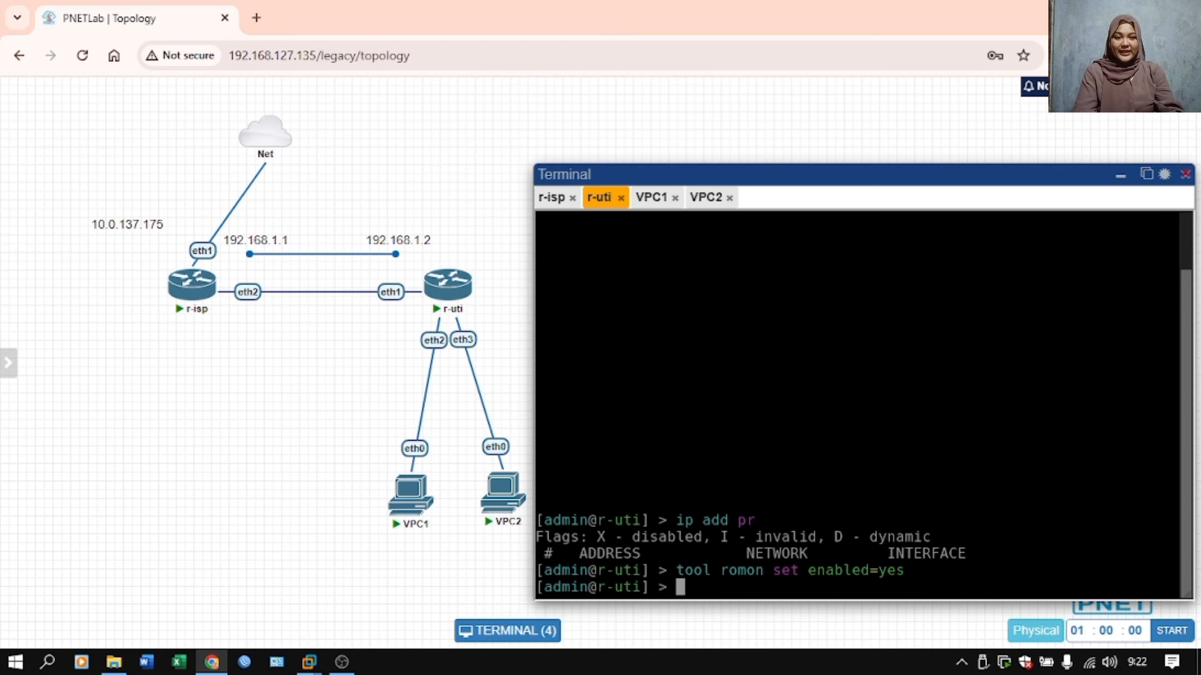
Switch to WinBox, open sessions to r-isp at 10.0.137.175 and to r-uti through it, dismissing the password change request.
{"action": "left_click", "coordinate": [250, 664]}
{"action": "left_click", "coordinate": [550, 205]}
{"action": "left_click", "coordinate": [571, 246]}
{"action": "left_click", "coordinate": [914, 363]}
{"action": "left_click", "coordinate": [908, 378]}
{"action": "left_click", "coordinate": [892, 383]}
{"action": "left_click", "coordinate": [562, 591]}
{"action": "left_click", "coordinate": [641, 604]}
{"action": "left_click", "coordinate": [789, 391]}
{"action": "left_click", "coordinate": [812, 510]}
{"action": "left_click", "coordinate": [876, 392]}
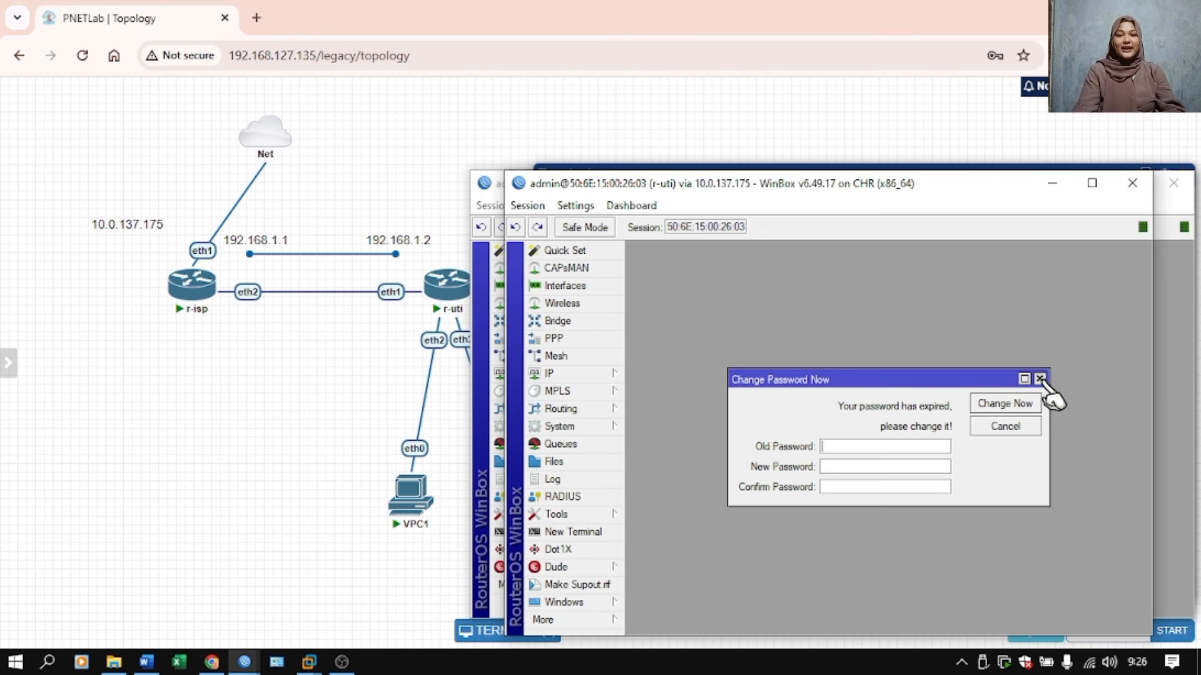
{"action": "left_click", "coordinate": [1038, 379]}
Switch to the r-isp session and start a new PPPoE server service named service-pppoe-uti.
{"action": "mouse_move", "coordinate": [244, 661]}
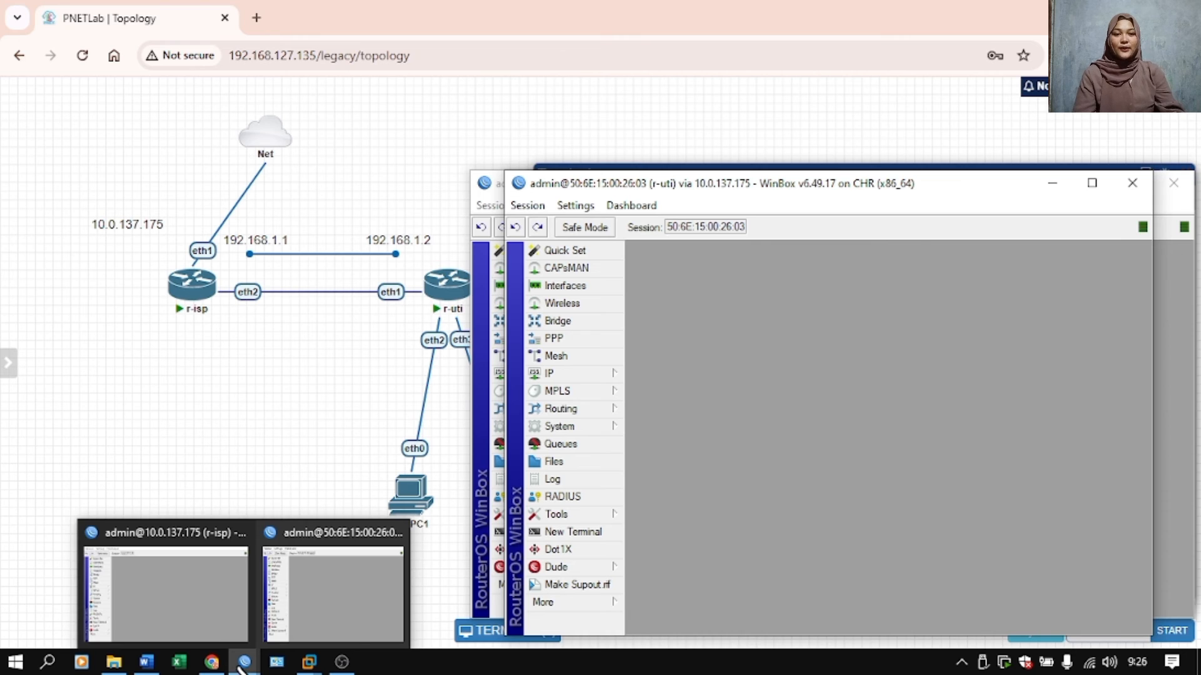
{"action": "left_click", "coordinate": [206, 636]}
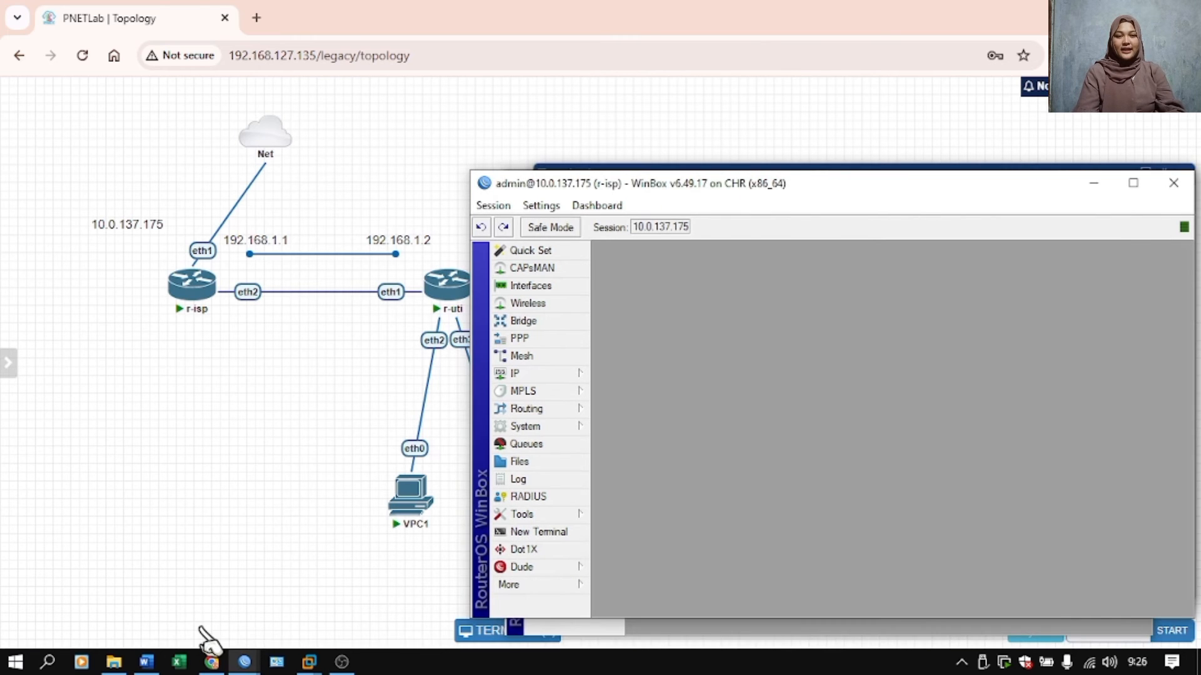
{"action": "left_click", "coordinate": [557, 343]}
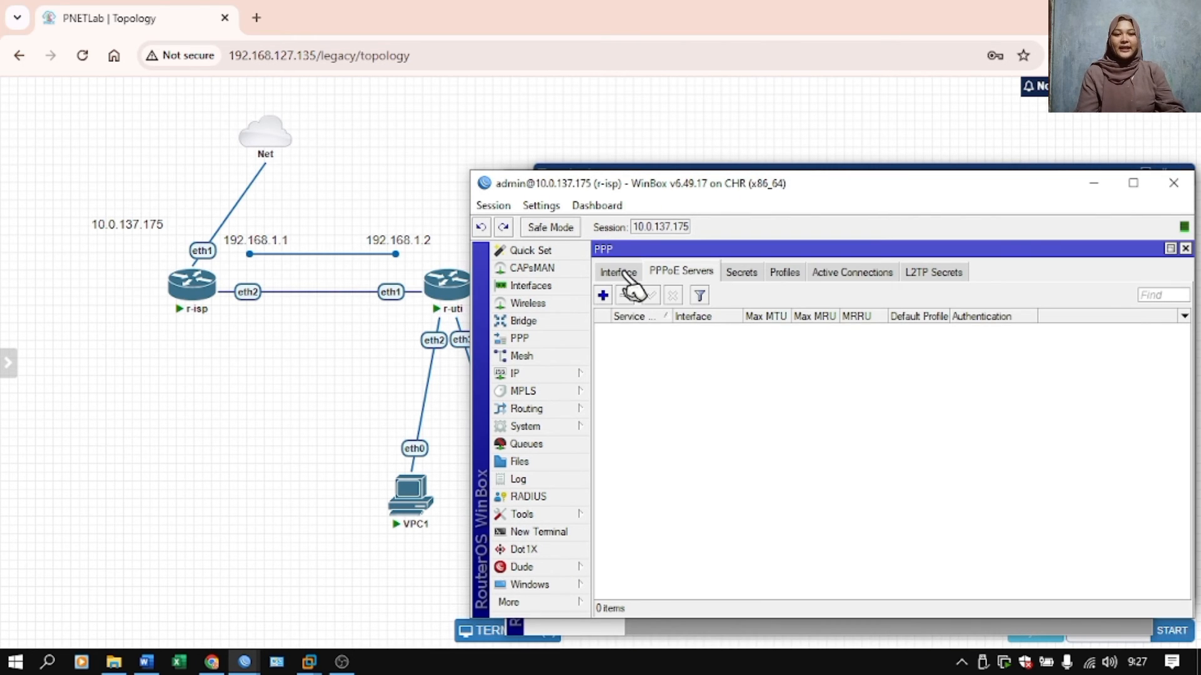
{"action": "left_click", "coordinate": [658, 276]}
{"action": "left_click", "coordinate": [603, 295]}
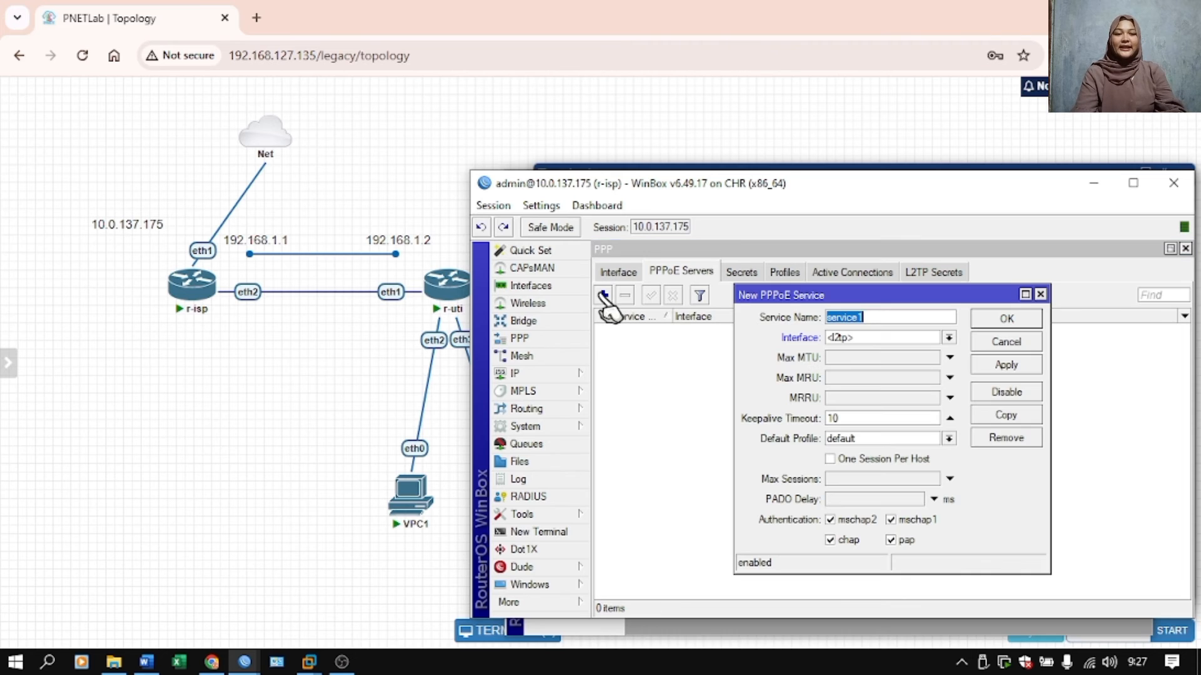
{"action": "left_click", "coordinate": [895, 314]}
{"action": "key", "text": "BackSpace"}
{"action": "type", "text": "ppp"}
{"action": "key", "text": "BackSpace"}
{"action": "key", "text": "BackSpace"}
{"action": "key", "text": "BackSpace"}
{"action": "type", "text": "-pppoe-uti"}
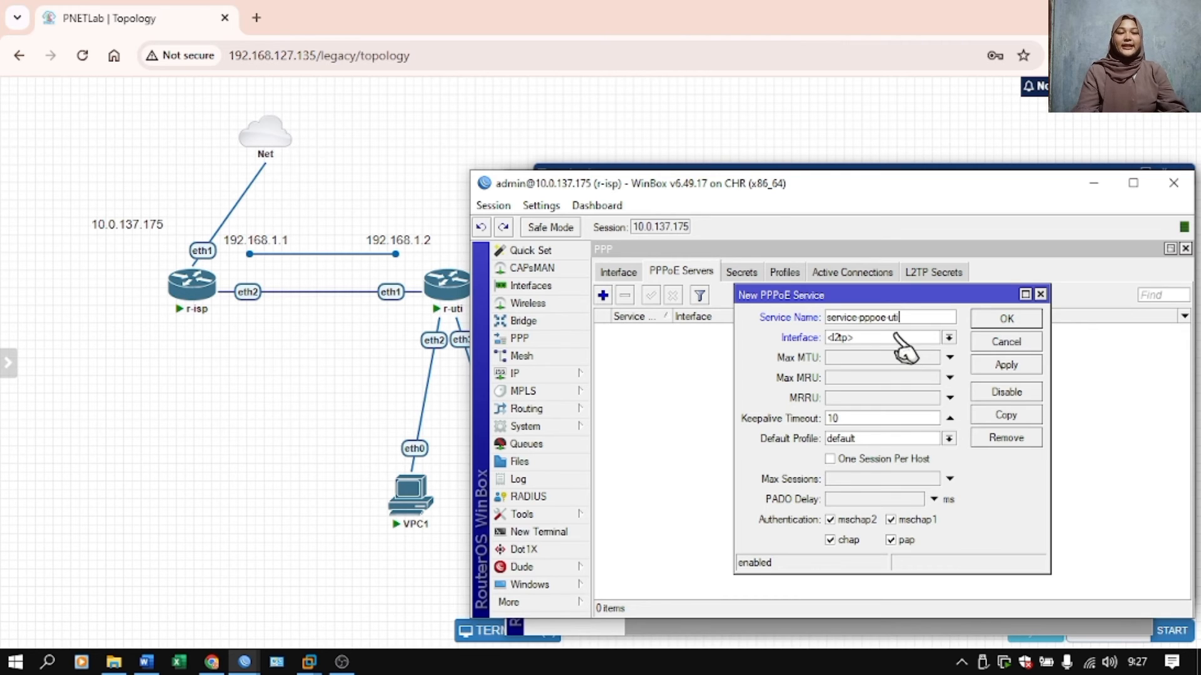
Assign the PPPoE service to interface ether2 and save it.
{"action": "left_click", "coordinate": [899, 337]}
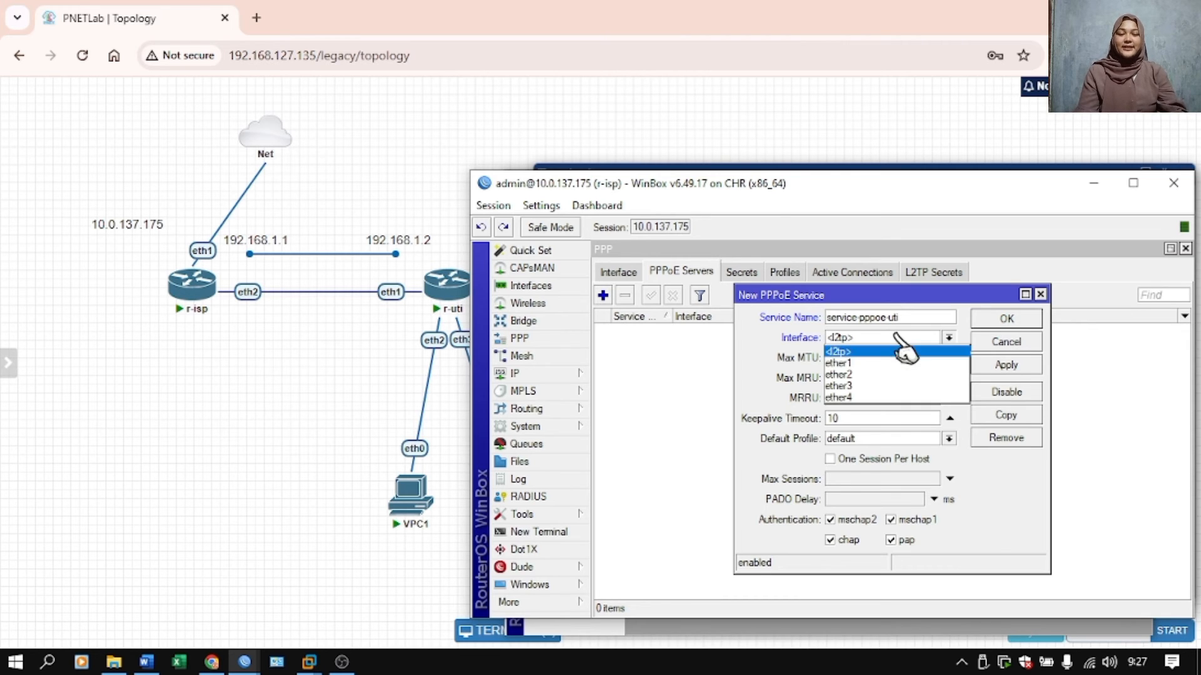
{"action": "left_click", "coordinate": [891, 375]}
{"action": "left_click", "coordinate": [1019, 367]}
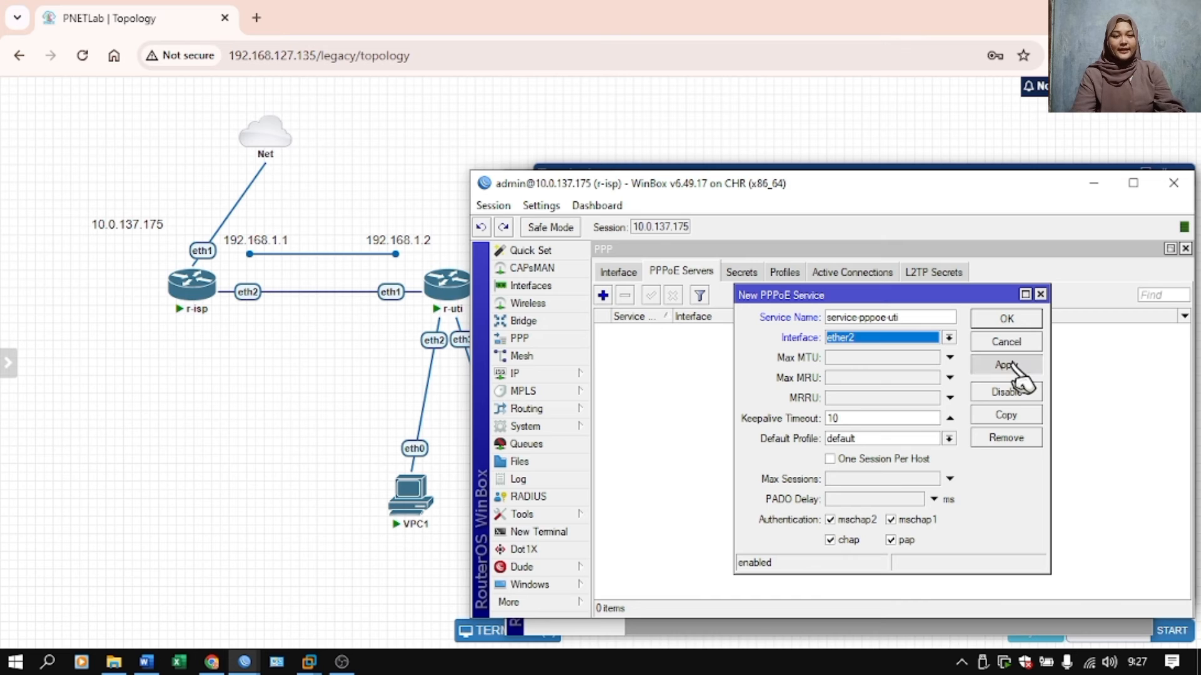
{"action": "left_click", "coordinate": [1020, 317]}
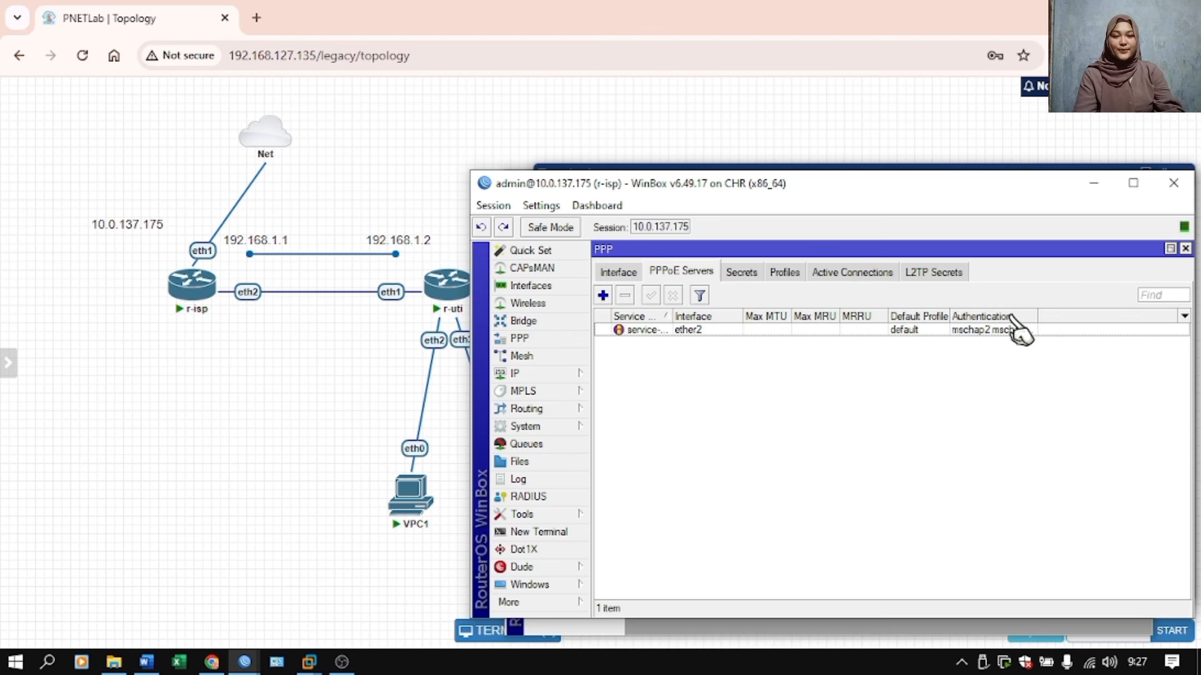
Start a new PPP secret on r-isp named pppoe-uti, enter its password, and set the service to pppoe.
{"action": "left_click", "coordinate": [741, 272]}
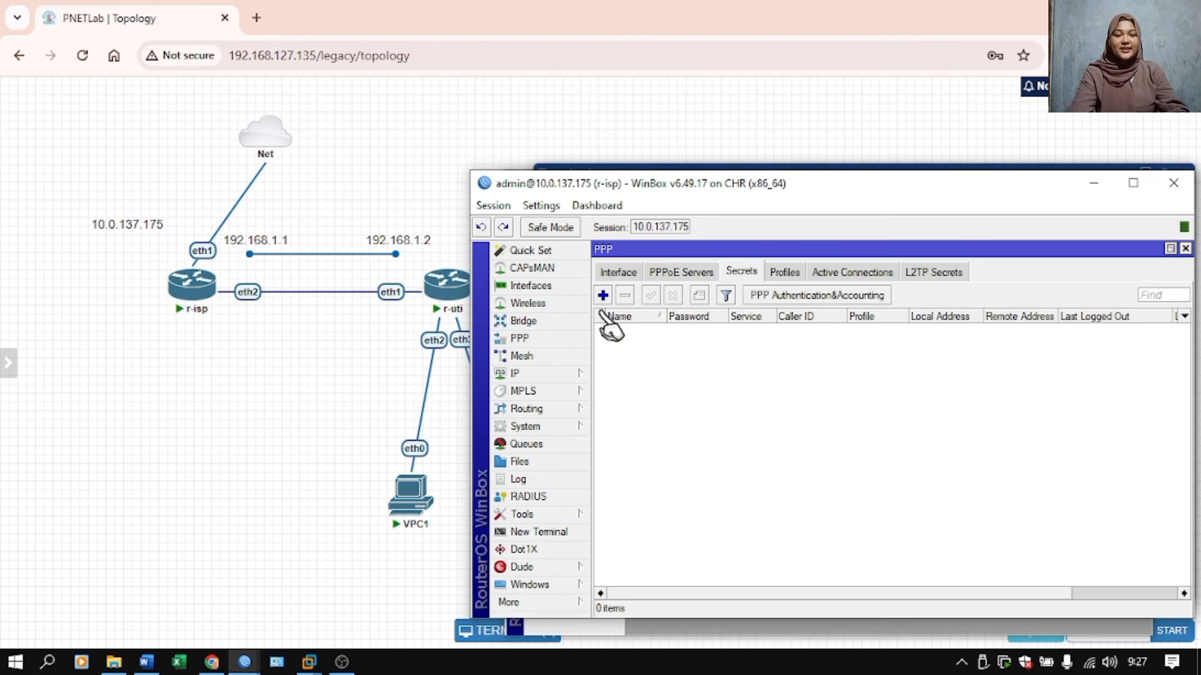
{"action": "left_click", "coordinate": [603, 295]}
{"action": "left_click", "coordinate": [873, 289]}
{"action": "type", "text": "oe-uti"}
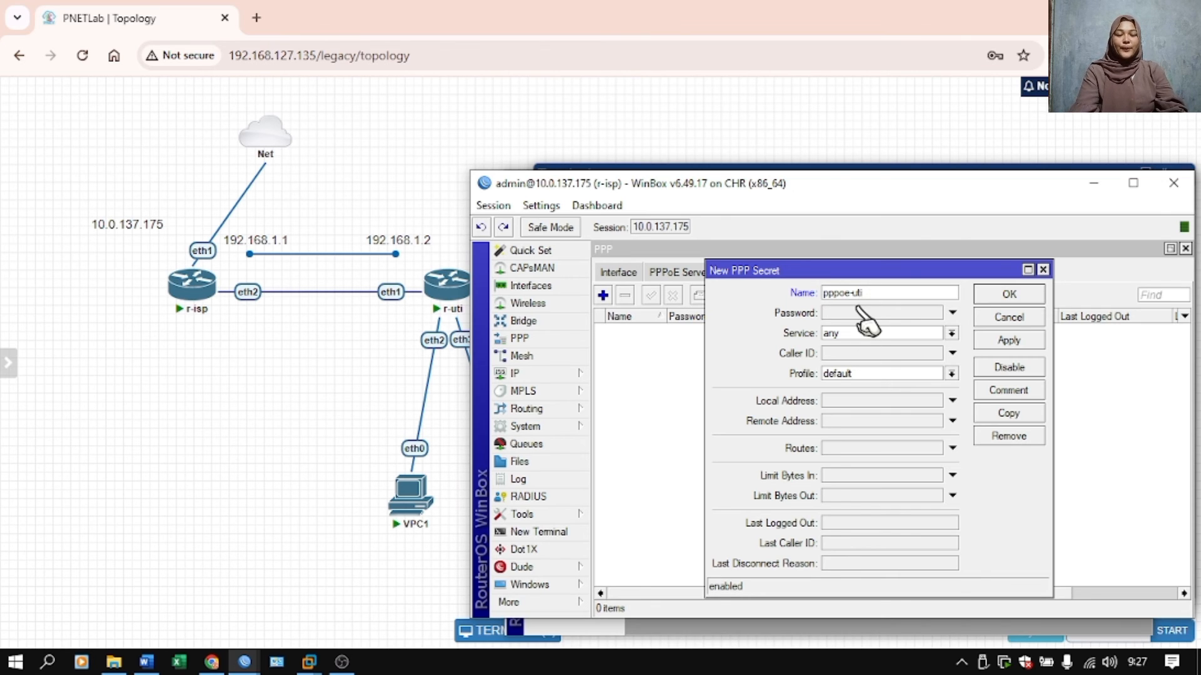
{"action": "left_click", "coordinate": [859, 310]}
{"action": "type", "text": "123"}
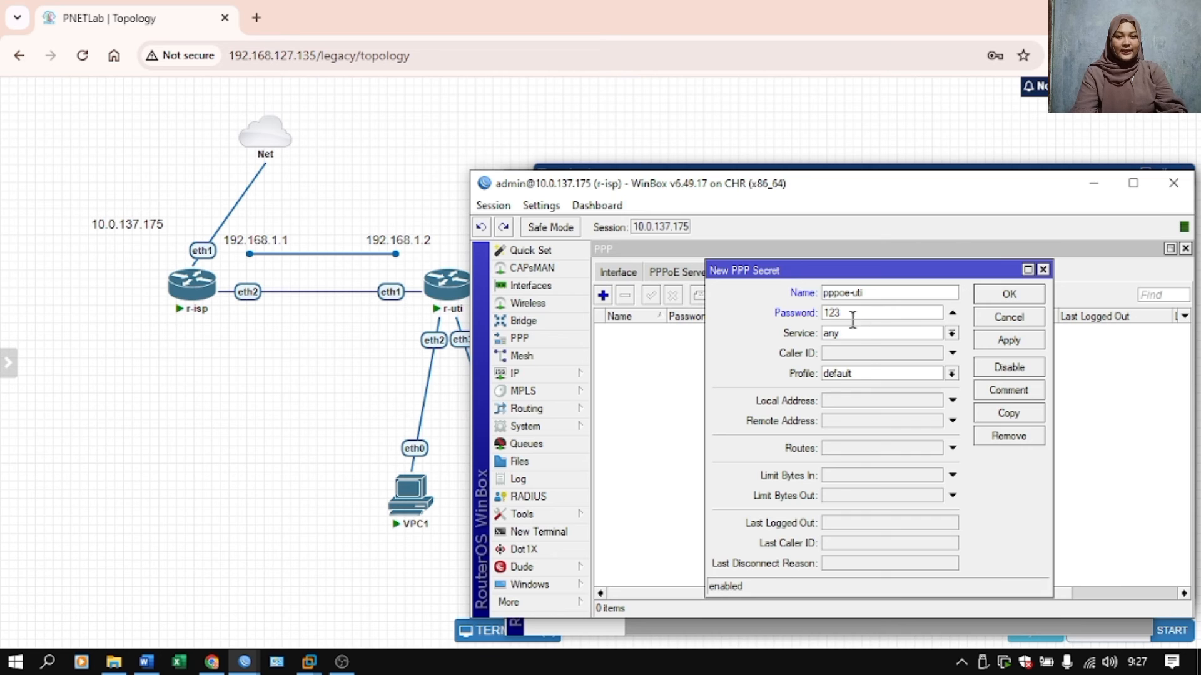
{"action": "left_click", "coordinate": [840, 333]}
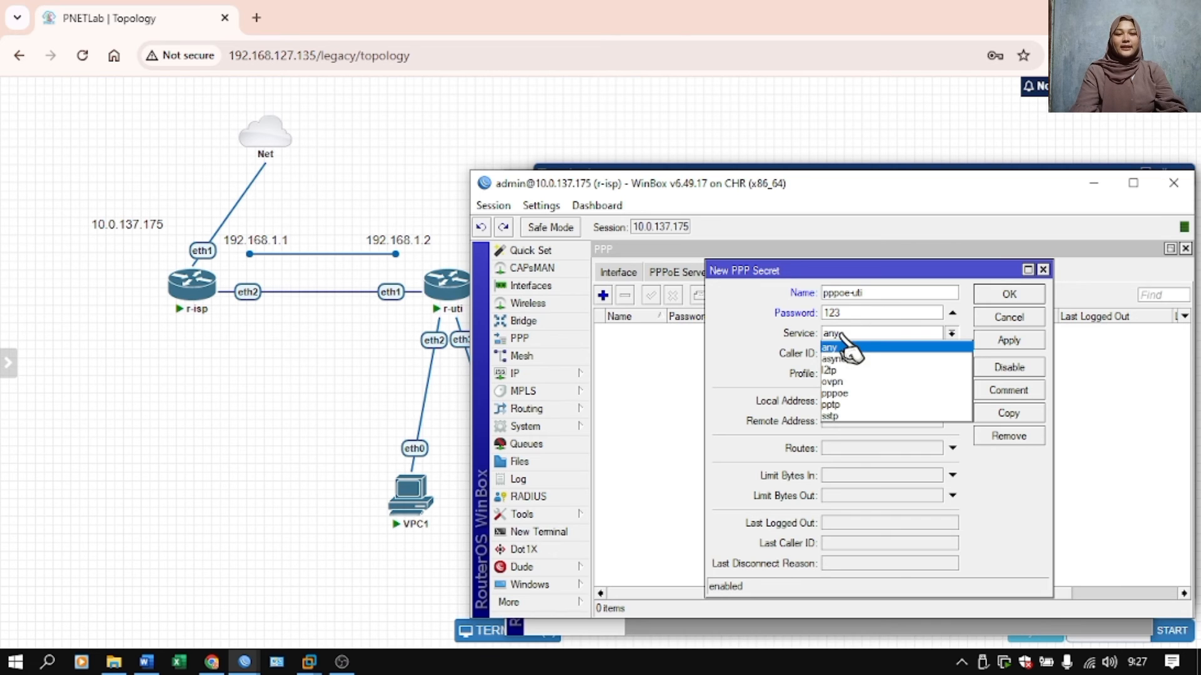
{"action": "left_click", "coordinate": [844, 394]}
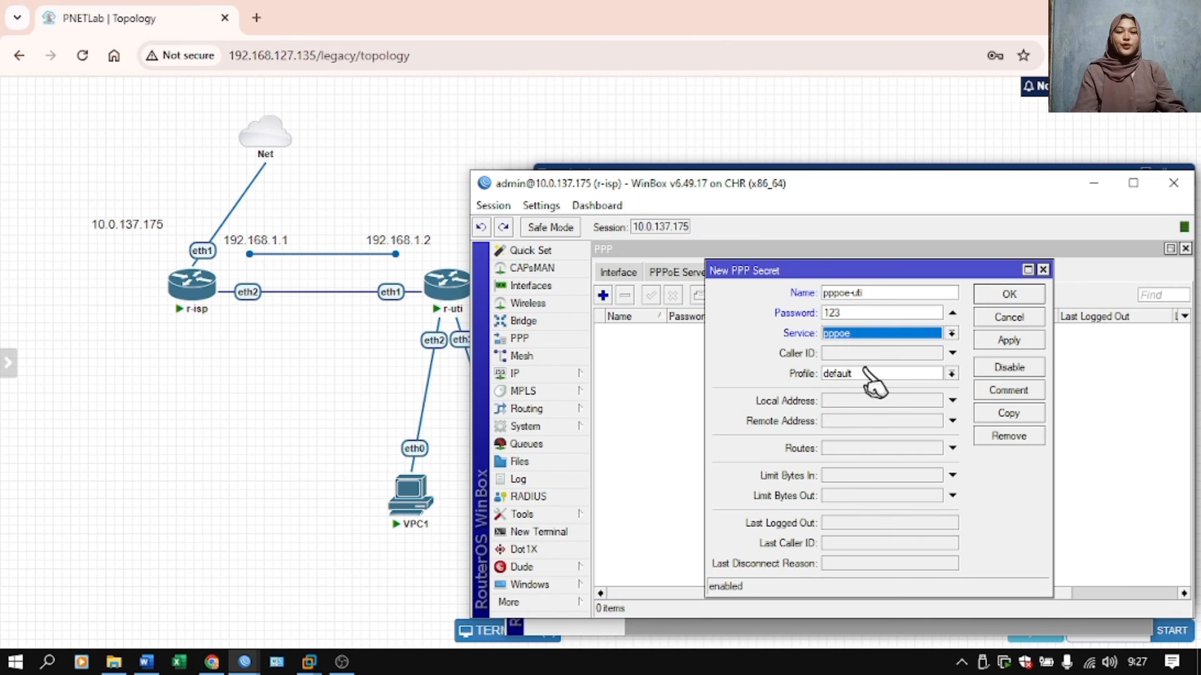
Set the secret's local address to 192.168.1.1 and remote address to 192.168.1.2, and save it.
{"action": "left_click", "coordinate": [851, 400]}
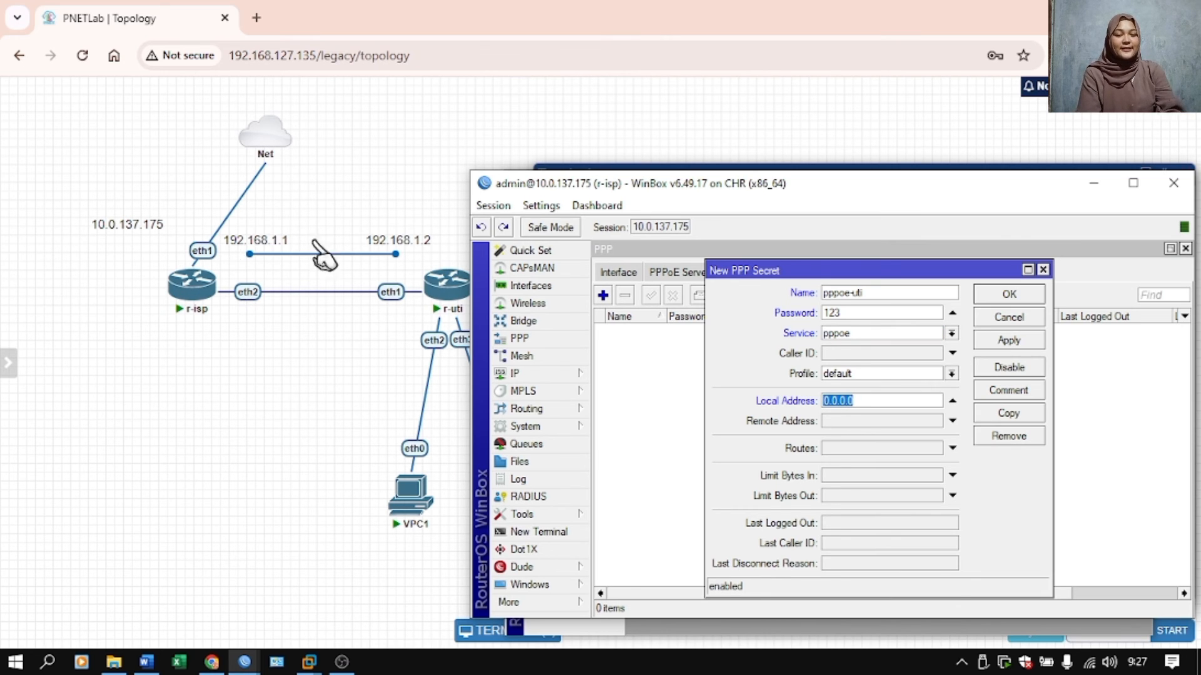
{"action": "mouse_move", "coordinate": [447, 287]}
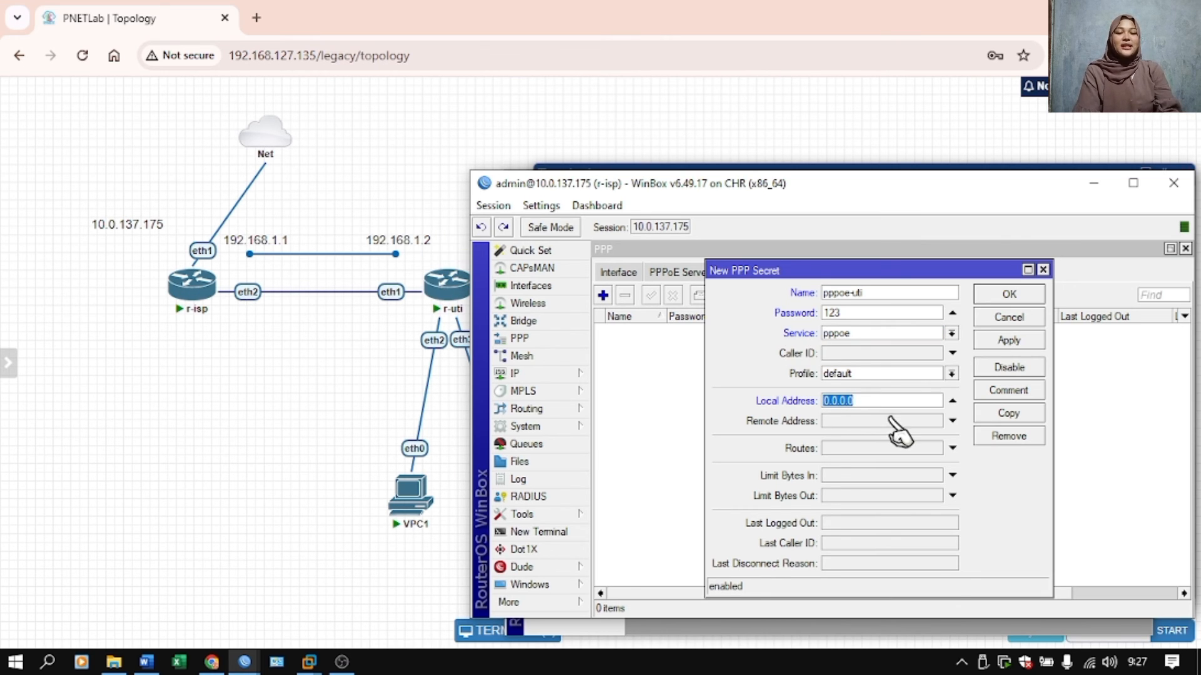
{"action": "type", "text": "192.1"}
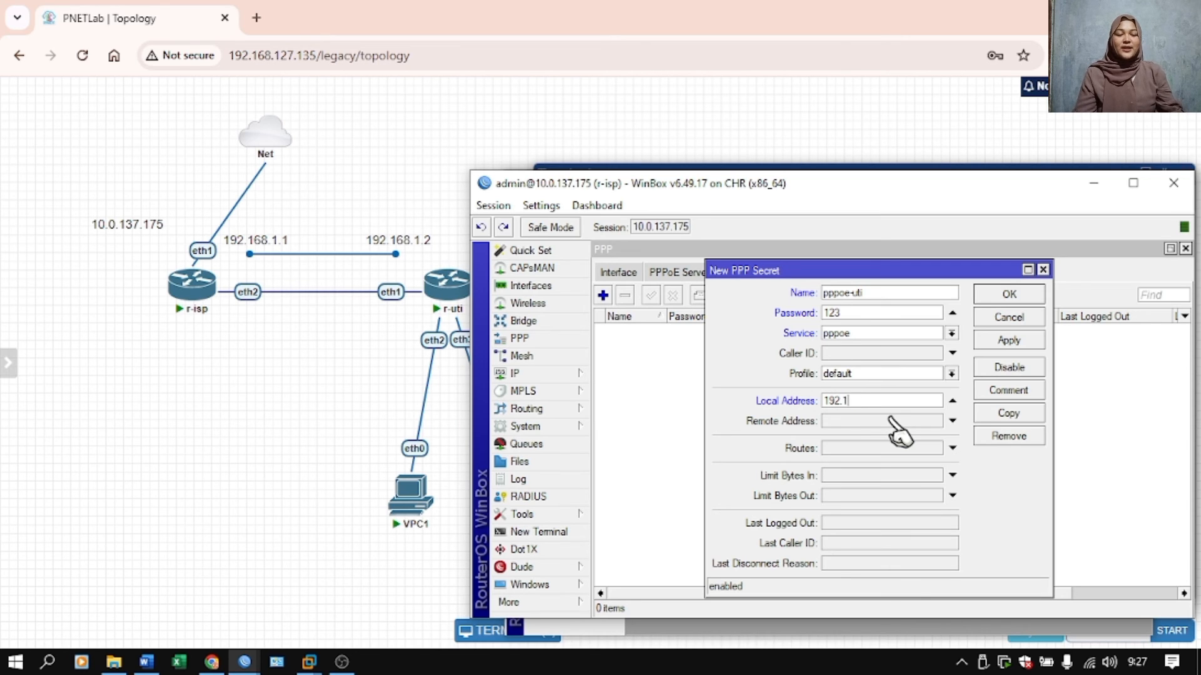
{"action": "type", "text": "68.1"}
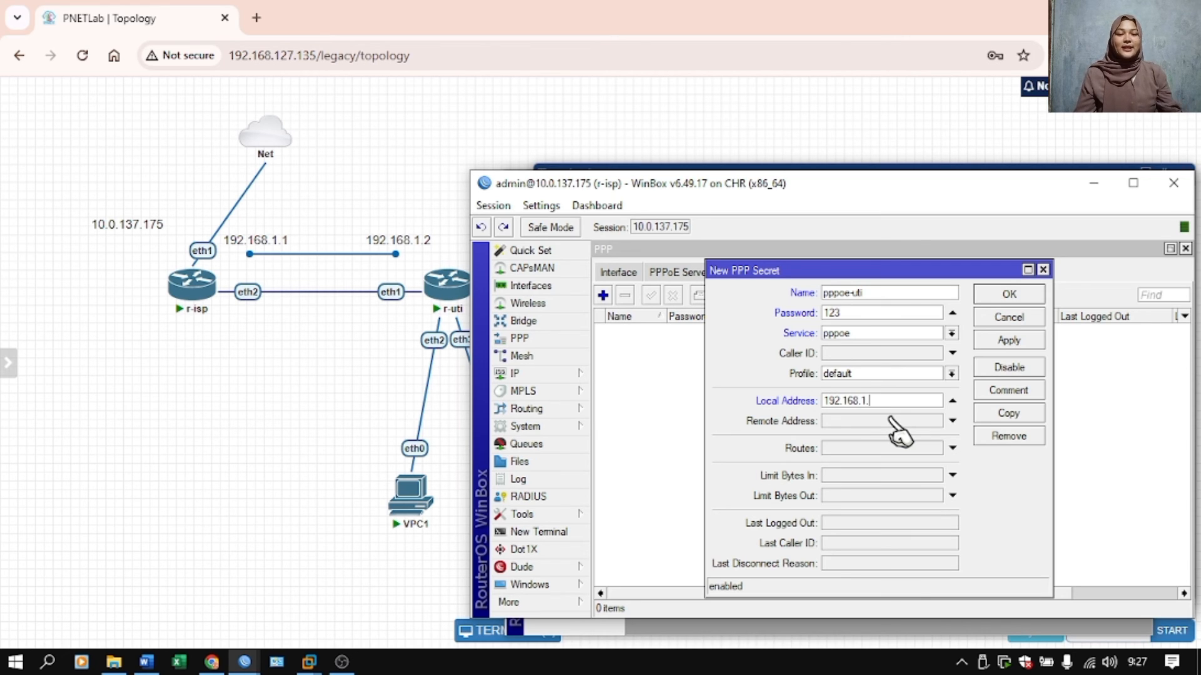
{"action": "type", "text": ".1"}
{"action": "key", "text": "Tab"}
{"action": "type", "text": "1"}
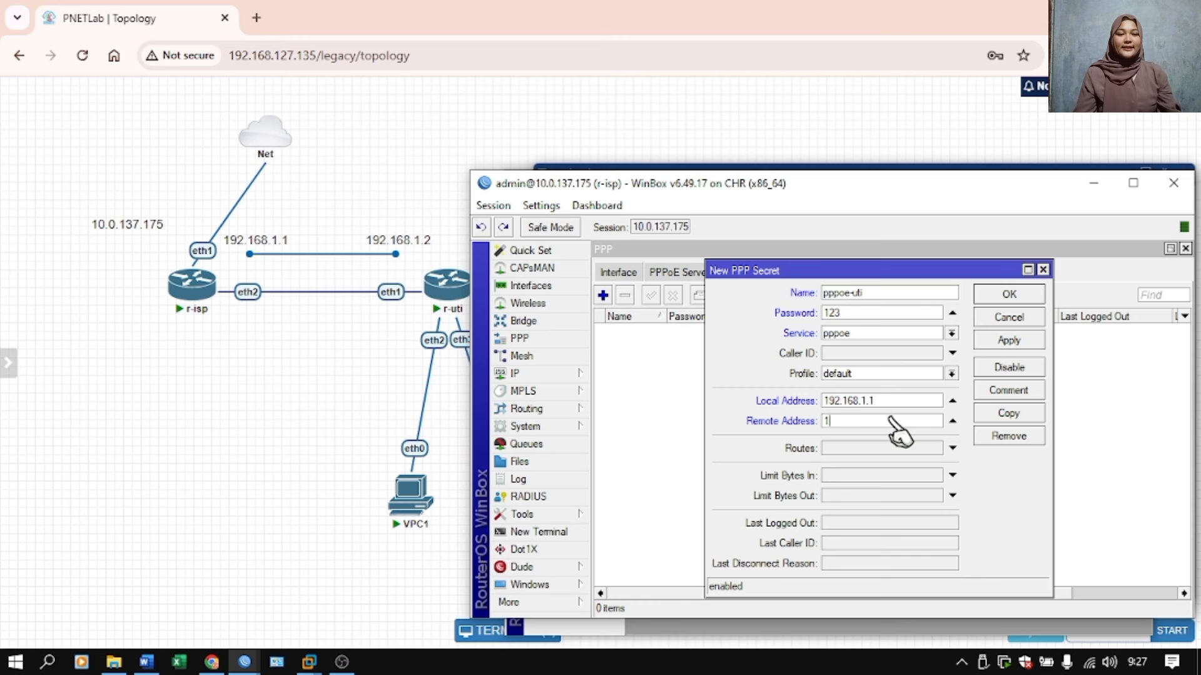
{"action": "type", "text": "92.168.1.2"}
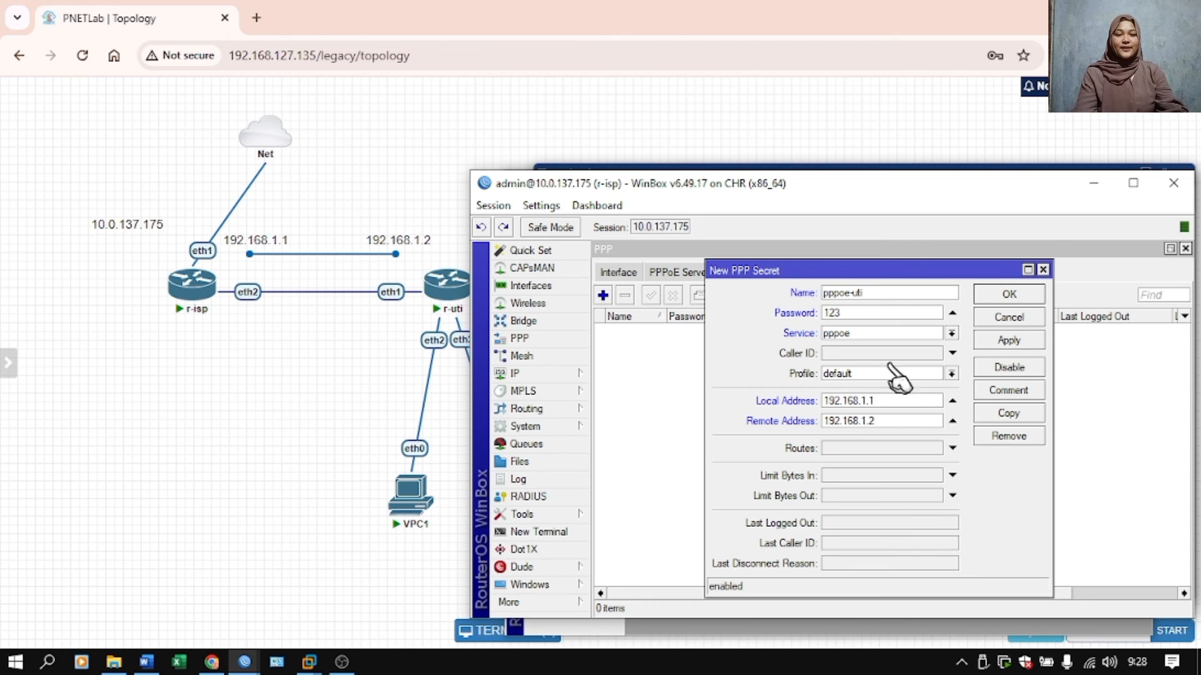
{"action": "left_click", "coordinate": [1004, 343]}
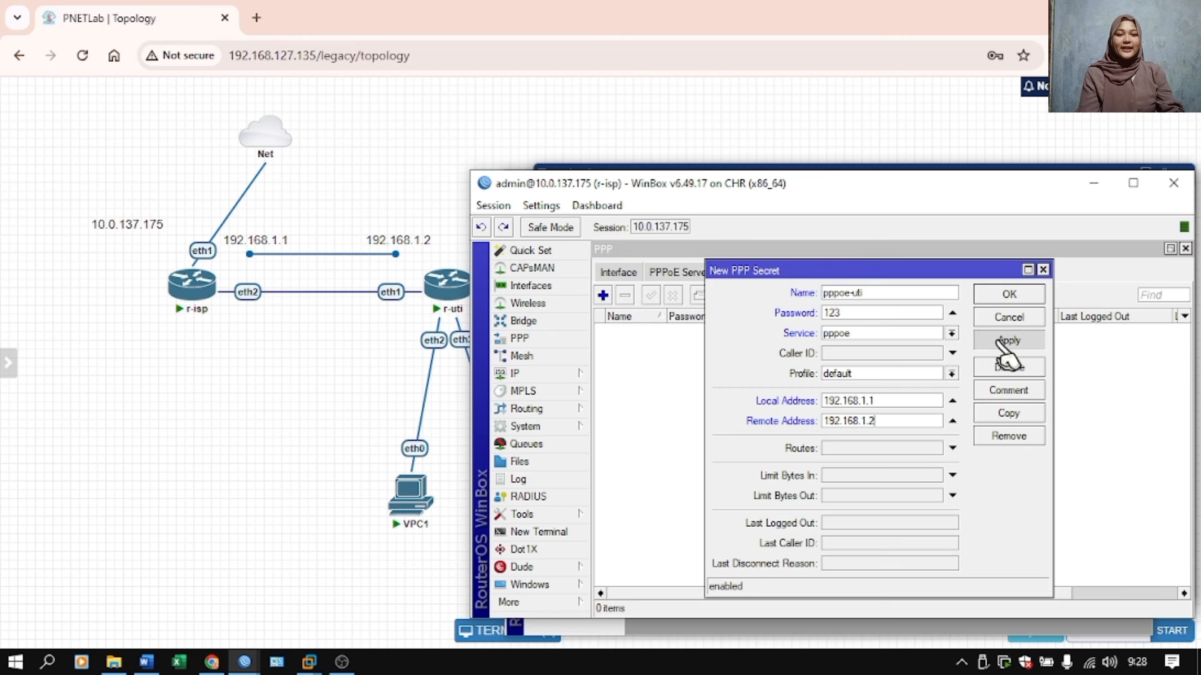
{"action": "left_click", "coordinate": [1032, 302]}
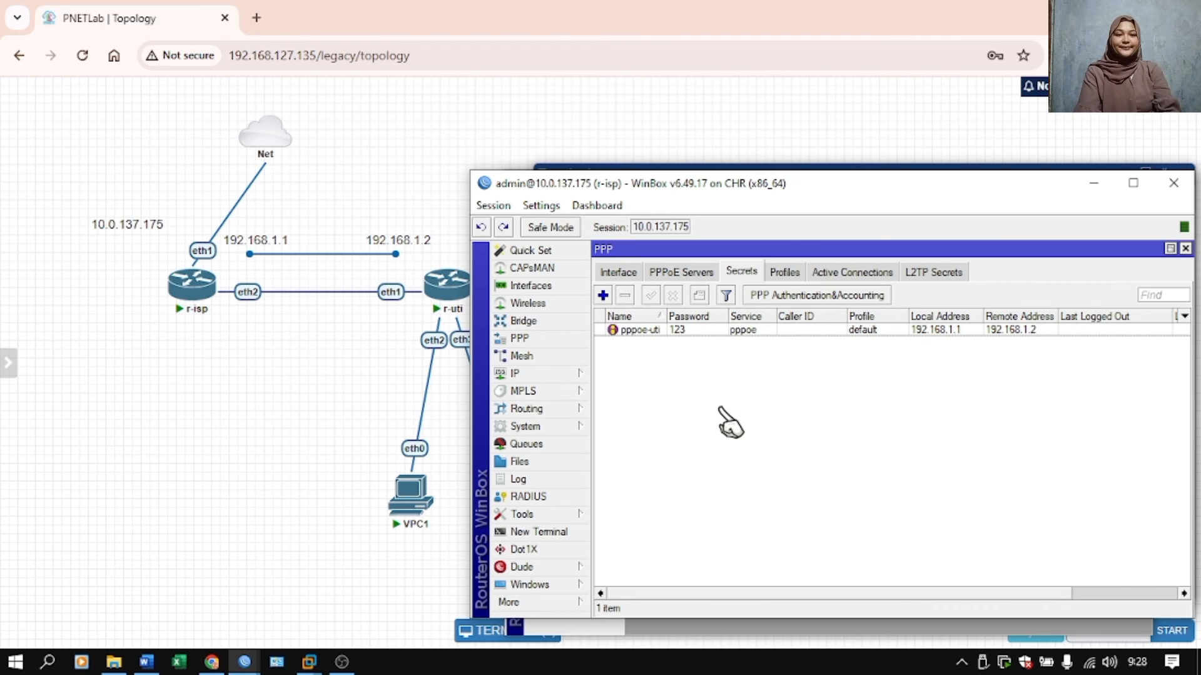
Switch to the r-uti session and start a new PPPoE client interface on ether1.
{"action": "mouse_move", "coordinate": [244, 661]}
{"action": "left_click", "coordinate": [319, 603]}
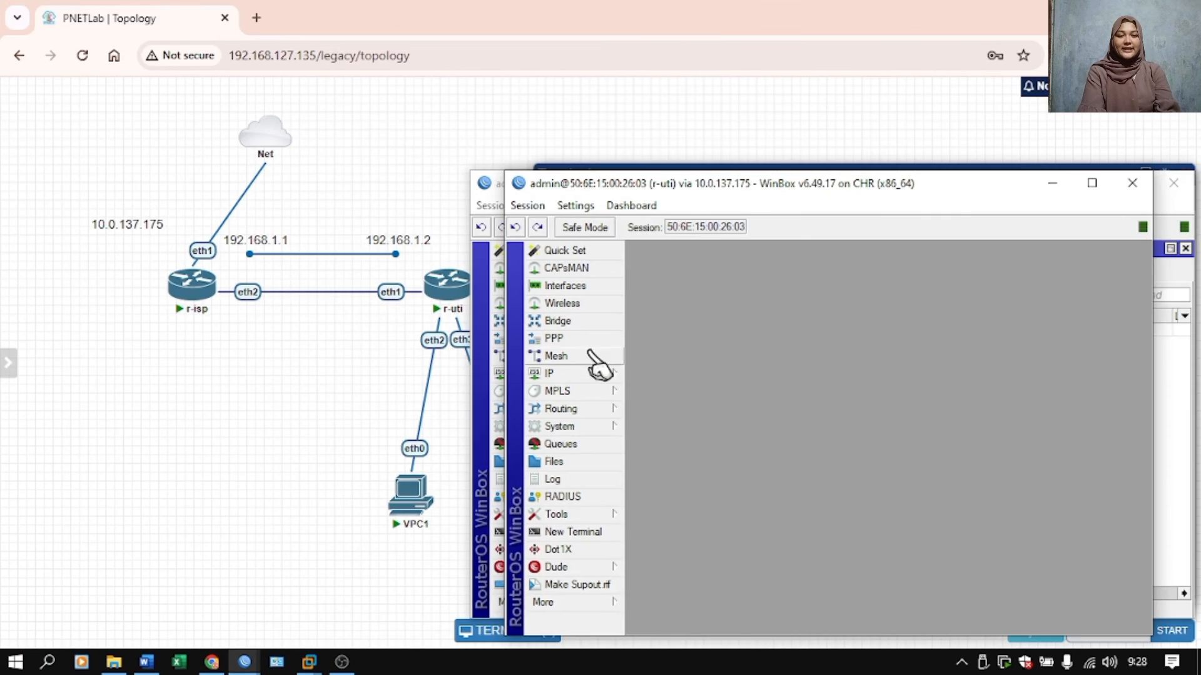
{"action": "left_click", "coordinate": [600, 338]}
{"action": "left_click", "coordinate": [642, 330]}
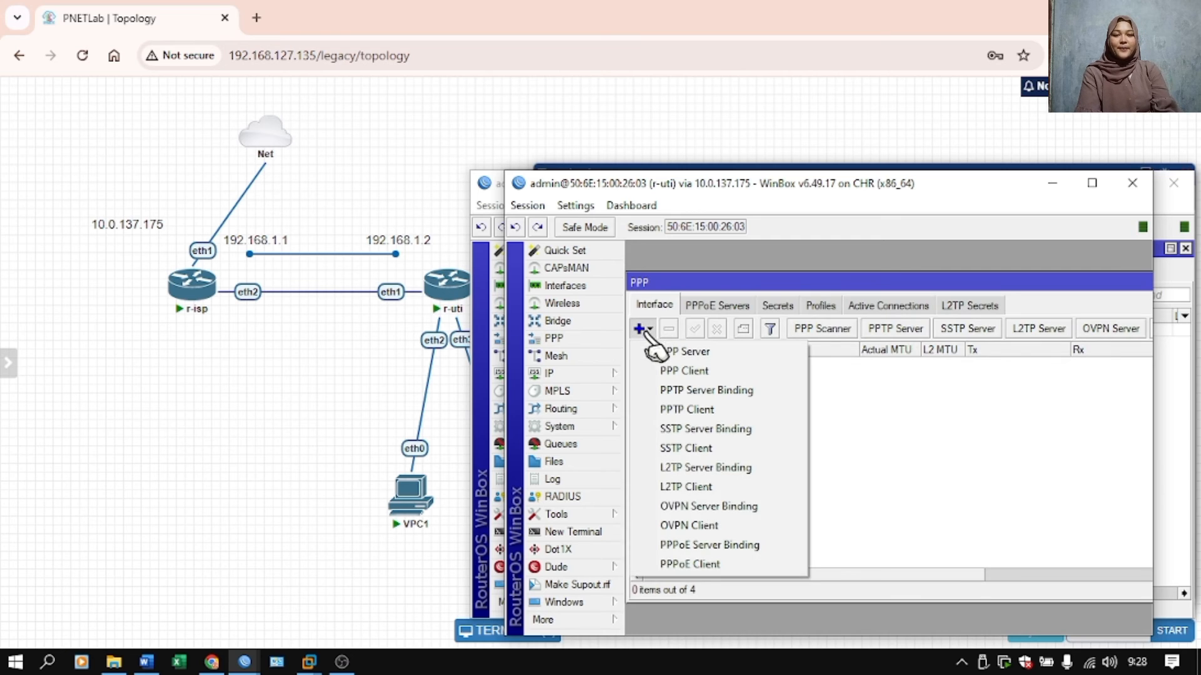
{"action": "left_click", "coordinate": [707, 566]}
{"action": "left_click", "coordinate": [798, 430]}
{"action": "left_click", "coordinate": [798, 442]}
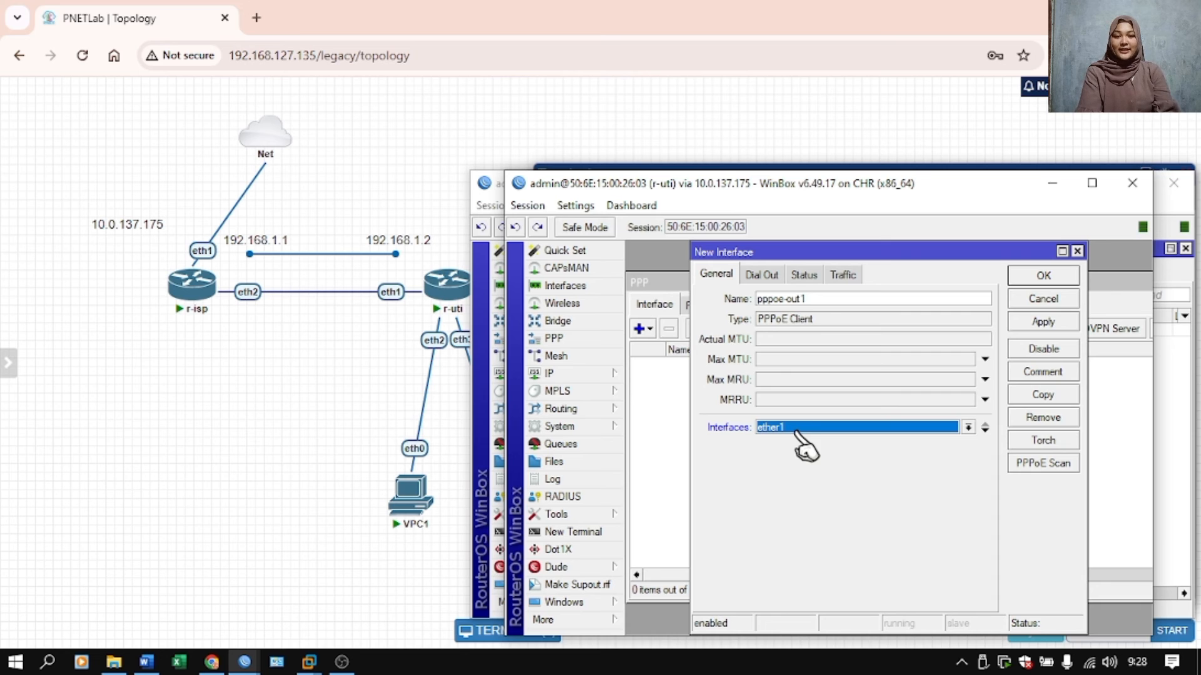
Set the PPPoE client's dial-out user to pppoe-uti, enter its password, enable Use Peer DNS, and save the interface.
{"action": "left_click", "coordinate": [763, 275]}
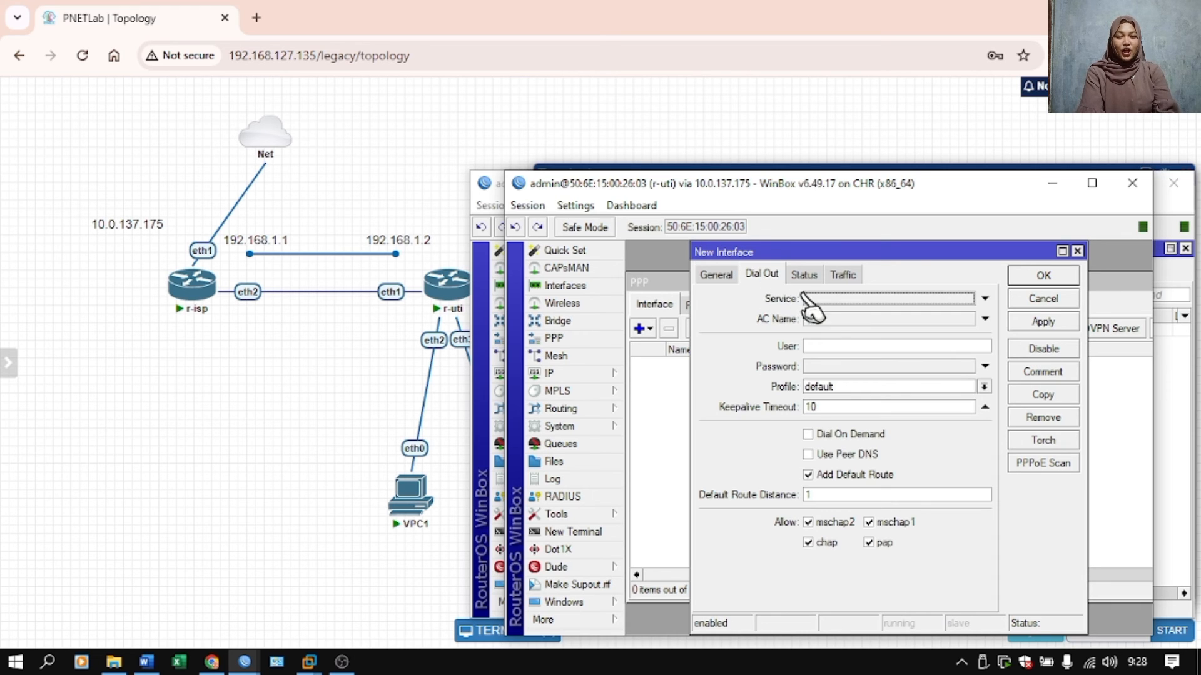
{"action": "left_click", "coordinate": [816, 346]}
{"action": "type", "text": "pppoe"}
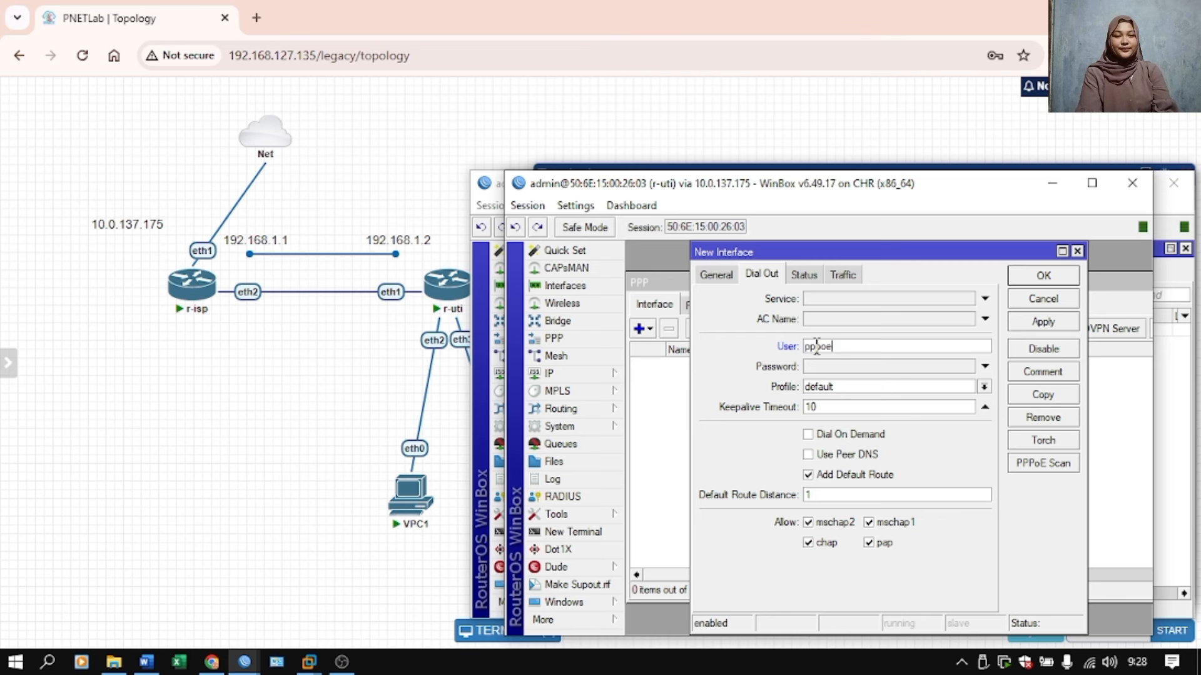
{"action": "type", "text": "-uti"}
{"action": "type", "text": "123"}
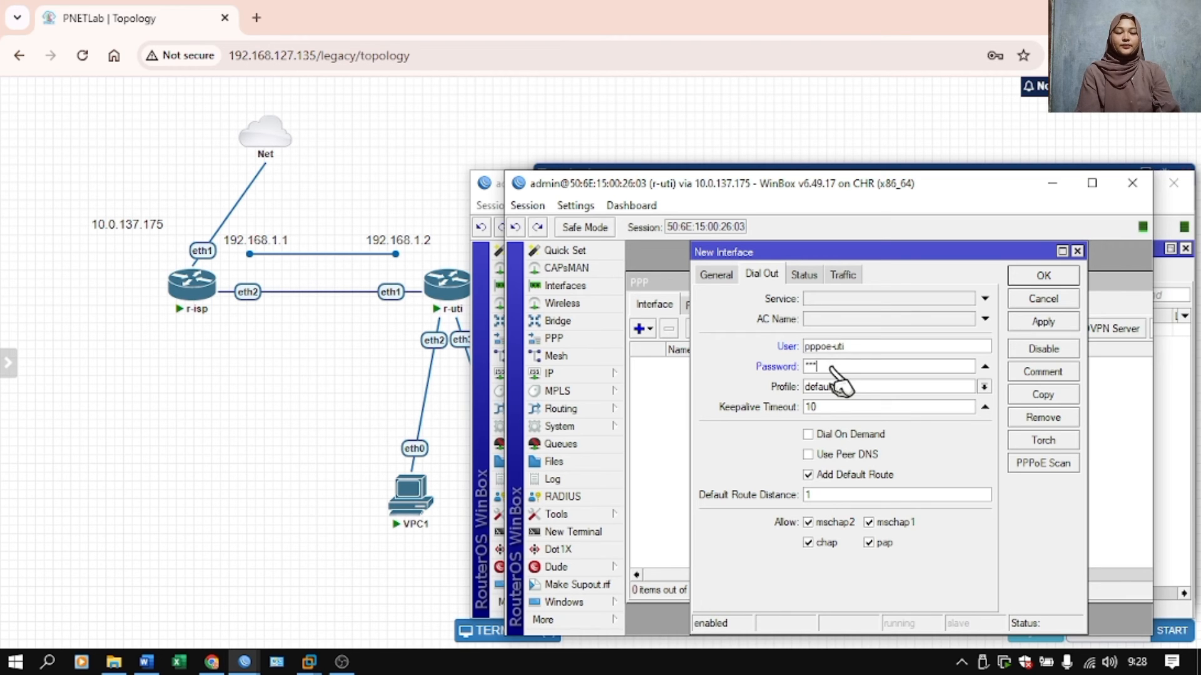
{"action": "left_click", "coordinate": [809, 454]}
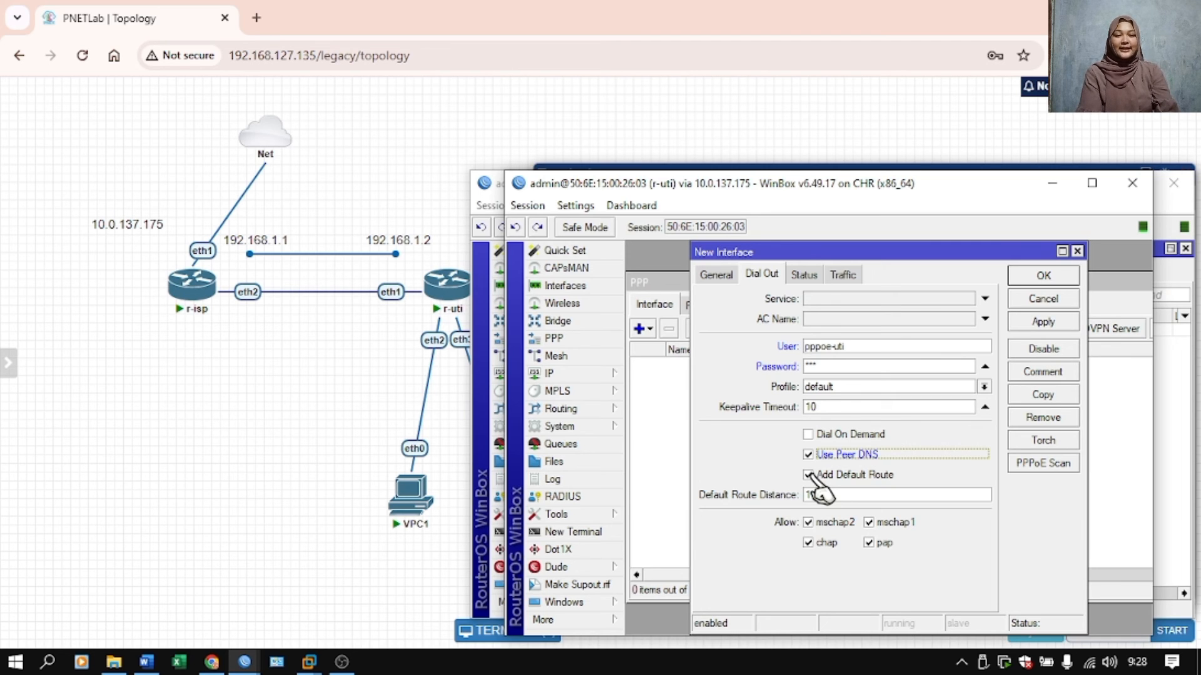
{"action": "left_click", "coordinate": [1048, 323]}
{"action": "left_click", "coordinate": [1062, 276]}
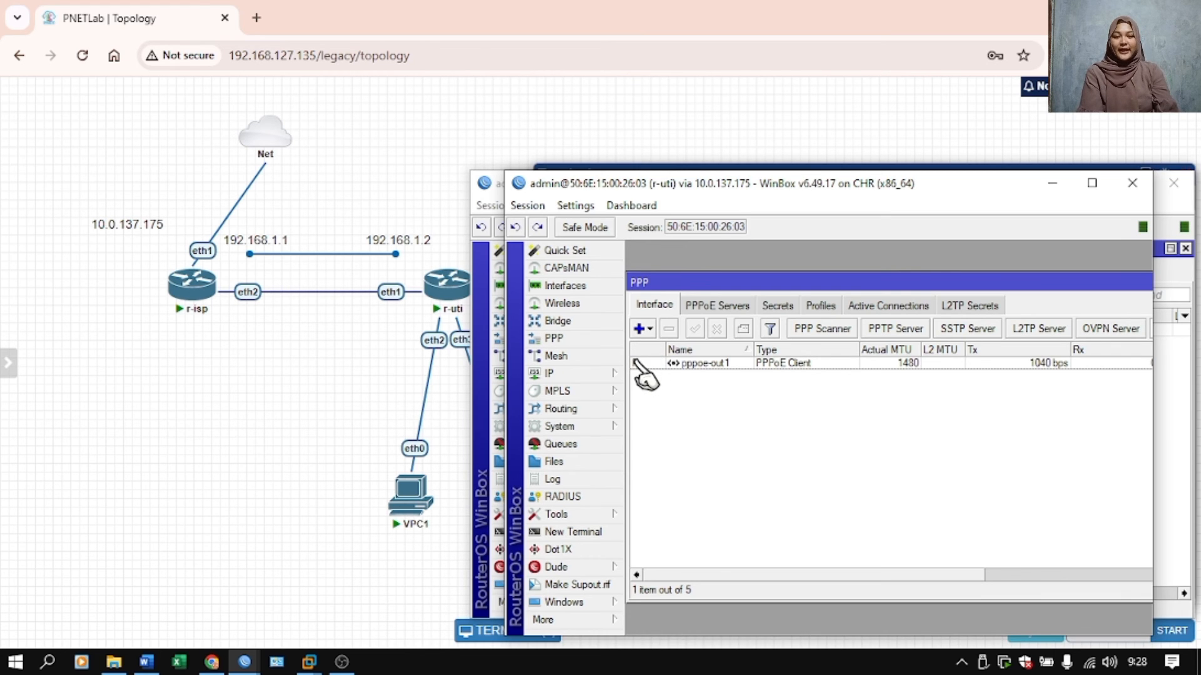
Open a terminal on r-uti, skip the password change, and ping 192.168.1.1, stopping after a few replies.
{"action": "left_click", "coordinate": [600, 532]}
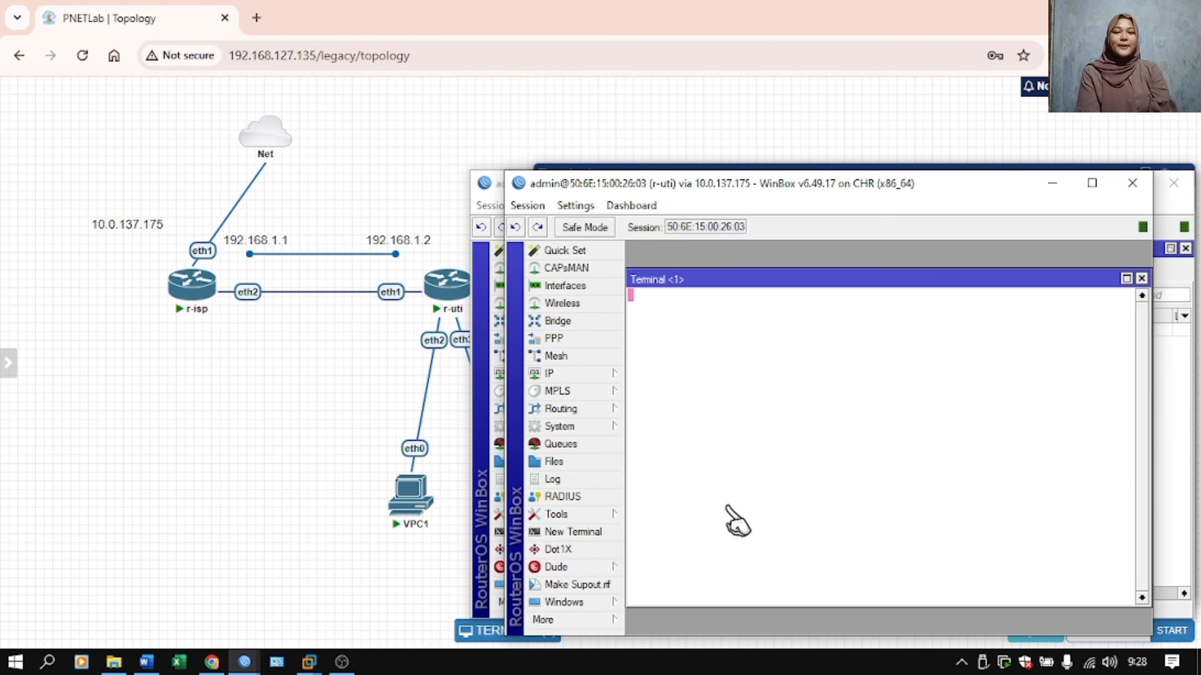
{"action": "key", "text": "Return"}
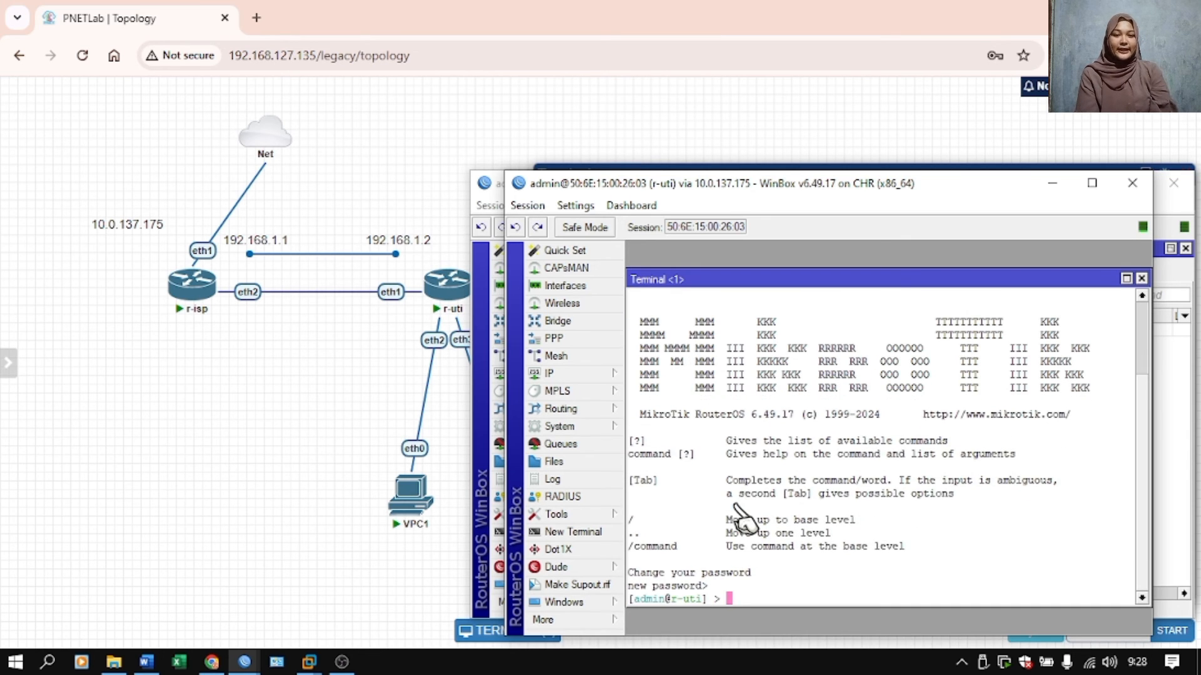
{"action": "key", "text": "Return"}
{"action": "type", "text": "pin"}
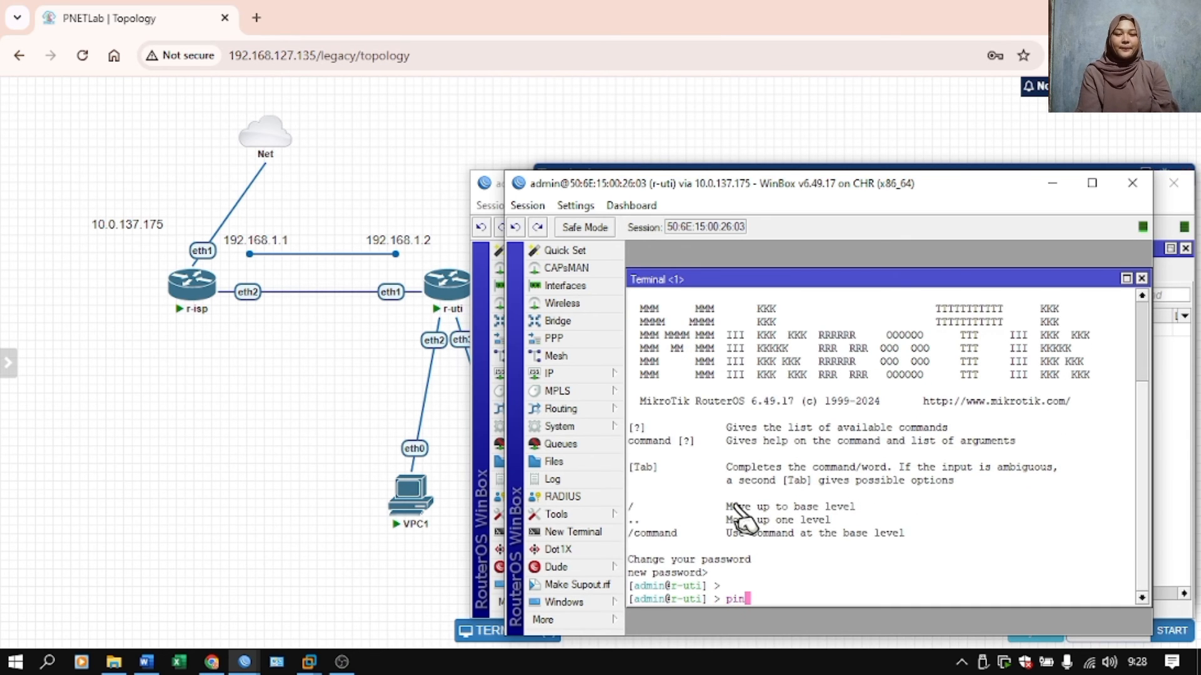
{"action": "type", "text": "g 192.168.1.1"}
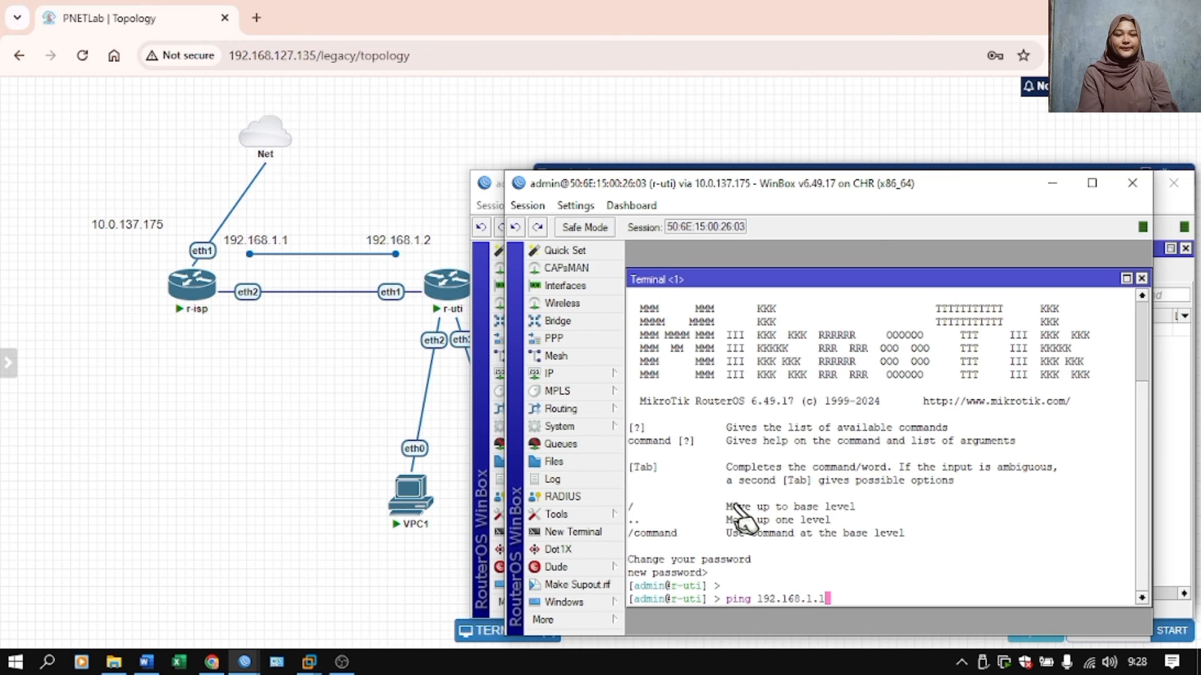
{"action": "key", "text": "Return"}
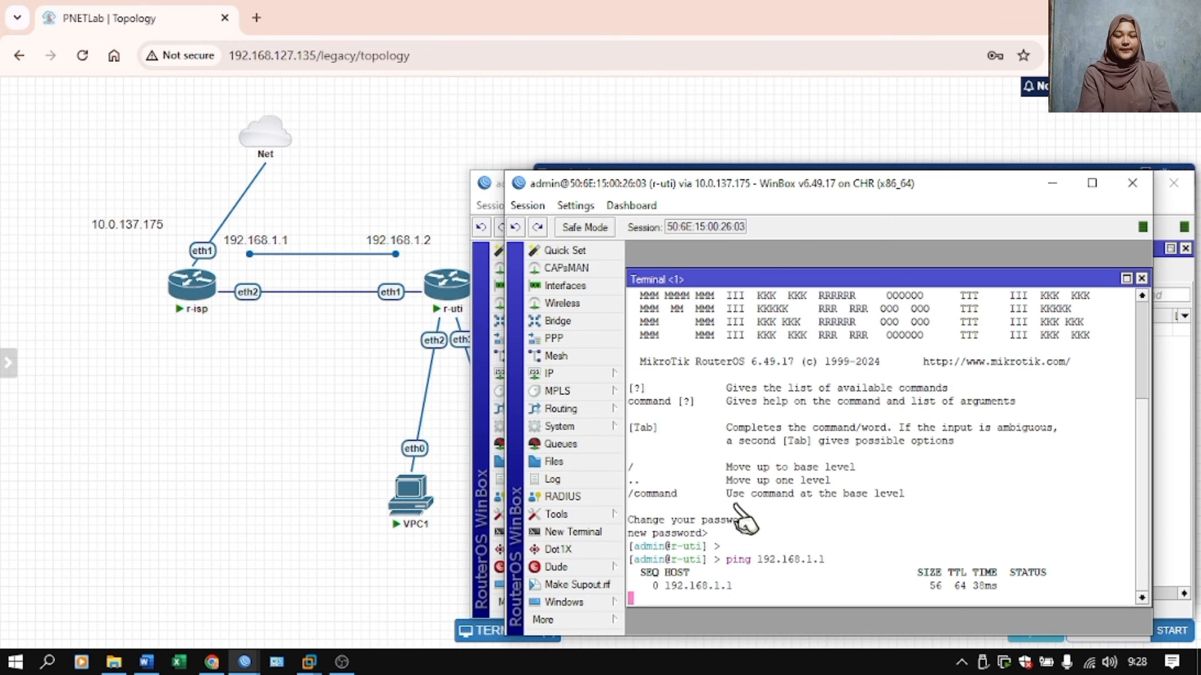
{"action": "key", "text": "ctrl+c"}
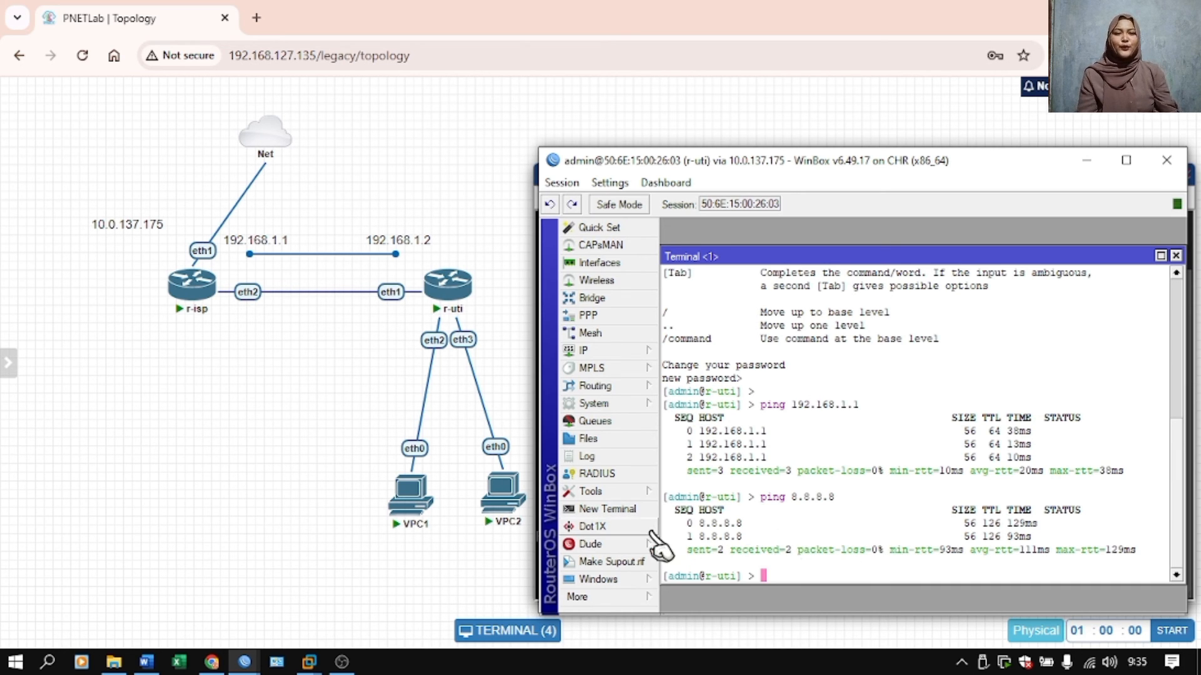
Shift VPC1 slightly to the left in the topology and switch back to the r-uti WinBox session.
{"action": "mouse_move", "coordinate": [418, 511]}
{"action": "left_click_drag", "start_coordinate": [418, 512], "coordinate": [389, 511]}
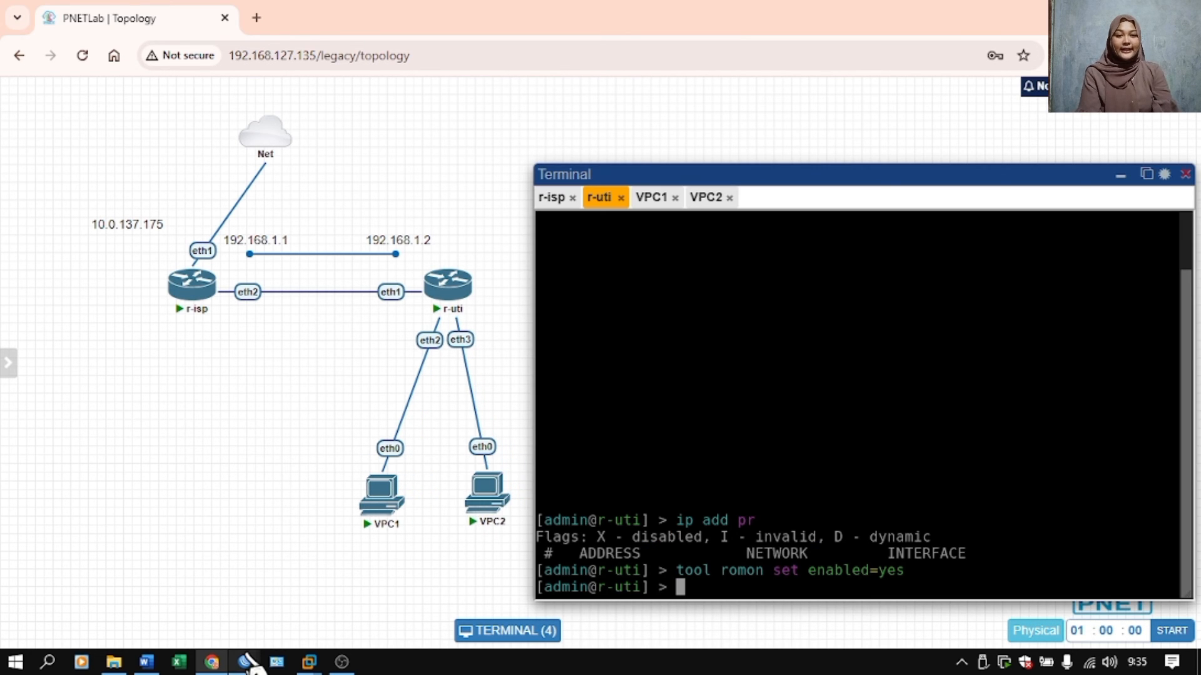
{"action": "mouse_move", "coordinate": [250, 662]}
{"action": "left_click", "coordinate": [328, 579]}
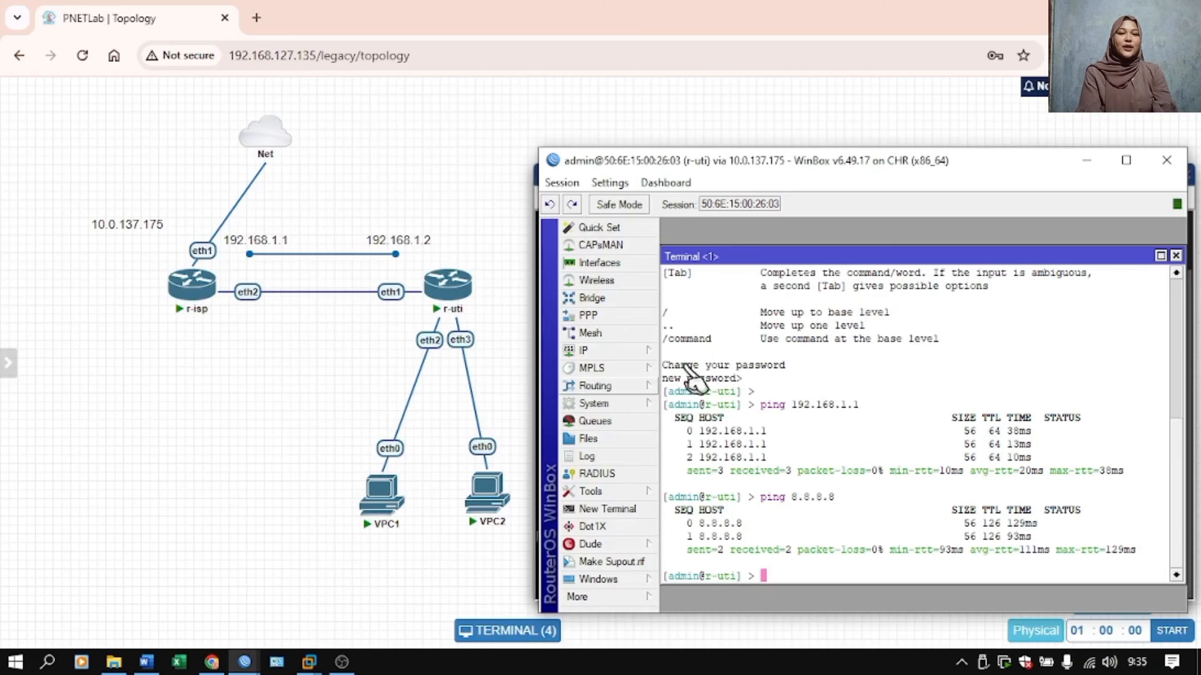
Create a bridge interface named bridge-for-pppoe on r-uti.
{"action": "left_click", "coordinate": [594, 298]}
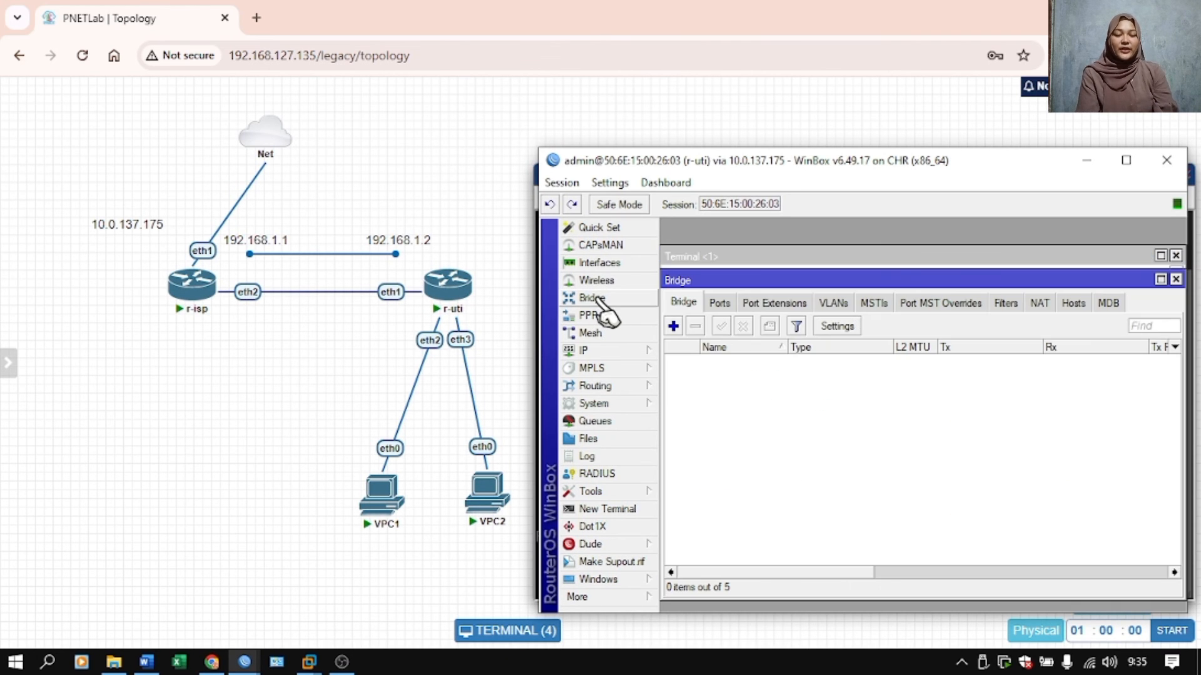
{"action": "left_click", "coordinate": [673, 326]}
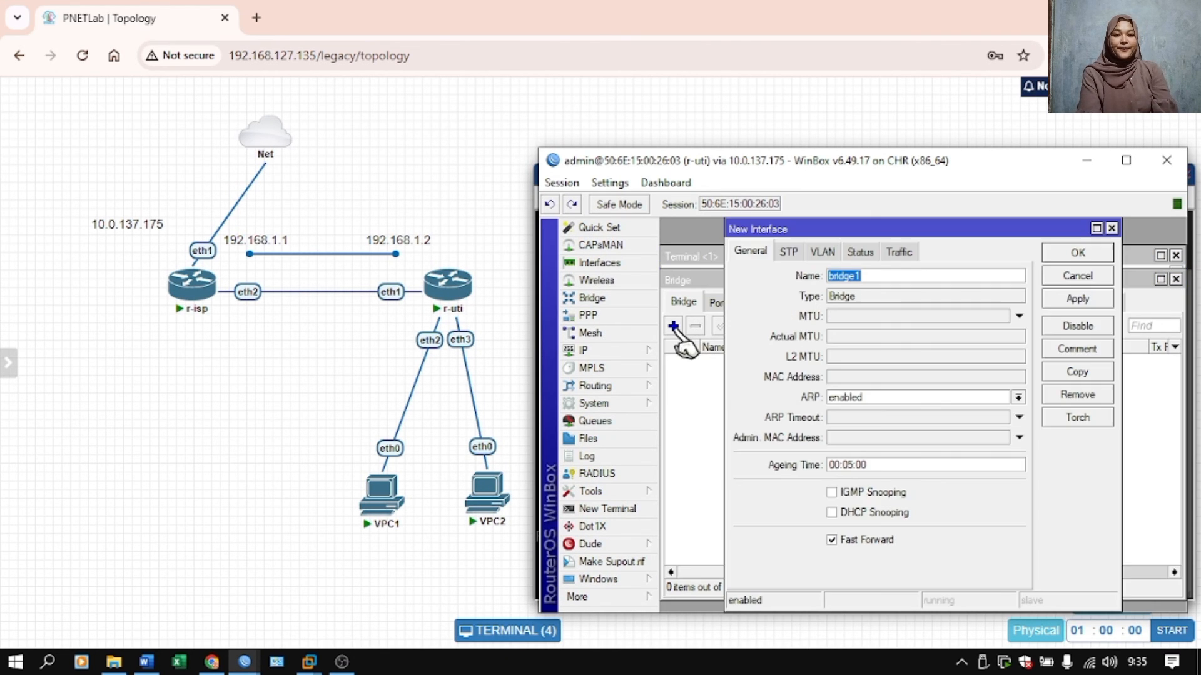
{"action": "type", "text": "bridge-for-pppoe"}
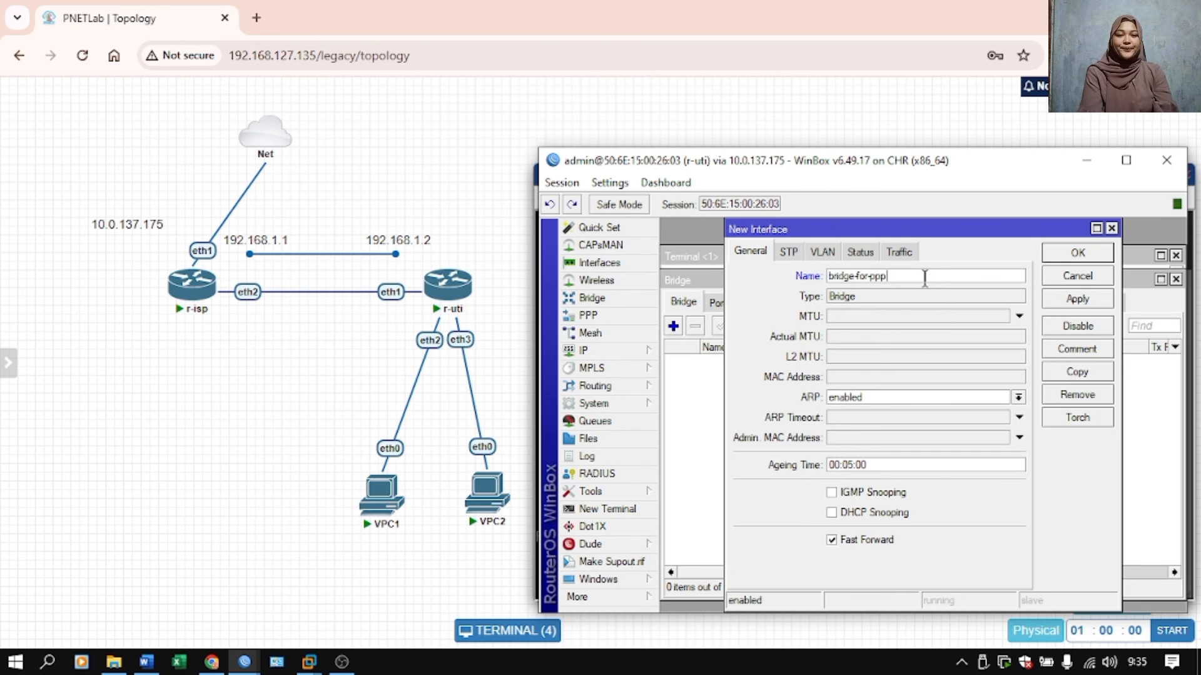
{"action": "left_click", "coordinate": [1076, 299]}
{"action": "left_click", "coordinate": [1077, 253]}
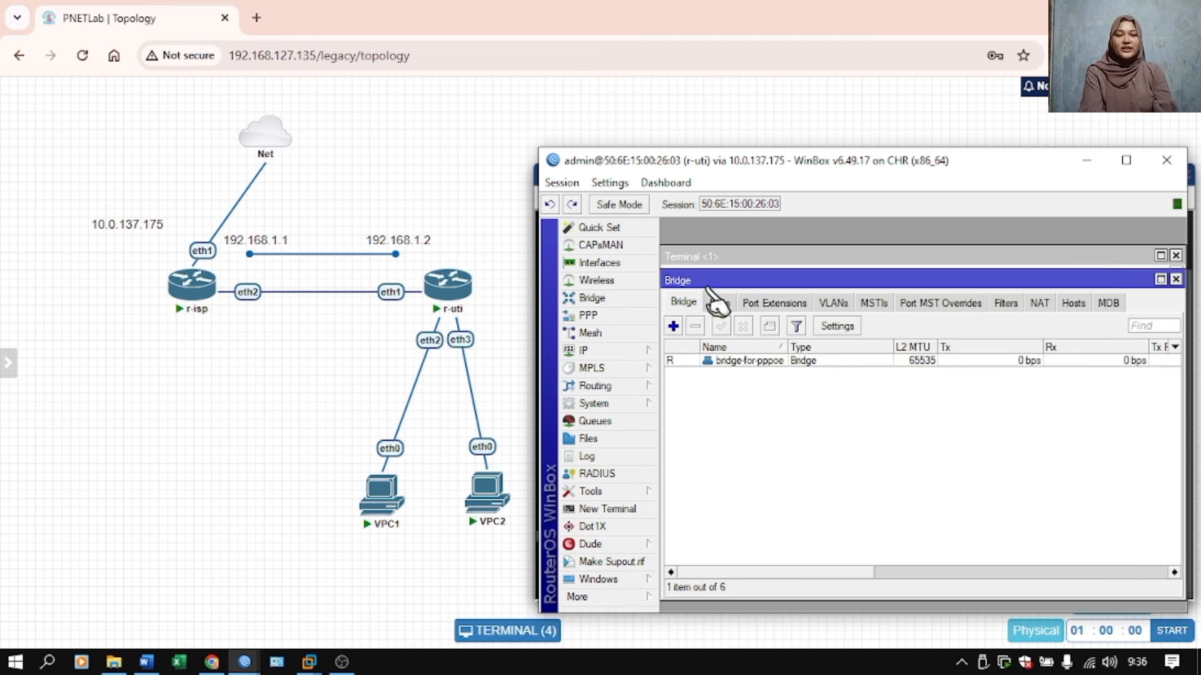
Add ether2 as a port of bridge-for-pppoe.
{"action": "left_click", "coordinate": [719, 302]}
{"action": "left_click", "coordinate": [672, 326]}
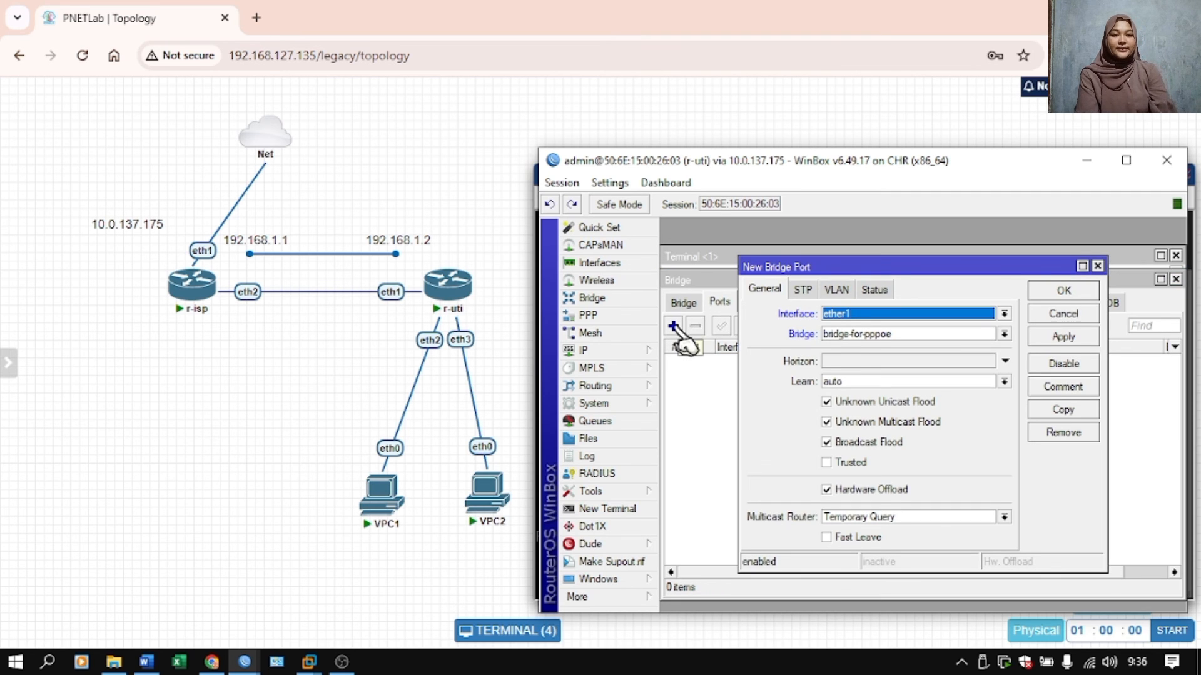
{"action": "left_click", "coordinate": [865, 313]}
{"action": "left_click", "coordinate": [854, 356]}
{"action": "left_click", "coordinate": [1063, 337]}
{"action": "left_click", "coordinate": [1071, 287]}
Add ether3 as a second port of bridge-for-pppoe.
{"action": "left_click", "coordinate": [673, 326]}
{"action": "left_click", "coordinate": [875, 316]}
{"action": "left_click", "coordinate": [886, 381]}
{"action": "left_click", "coordinate": [1054, 339]}
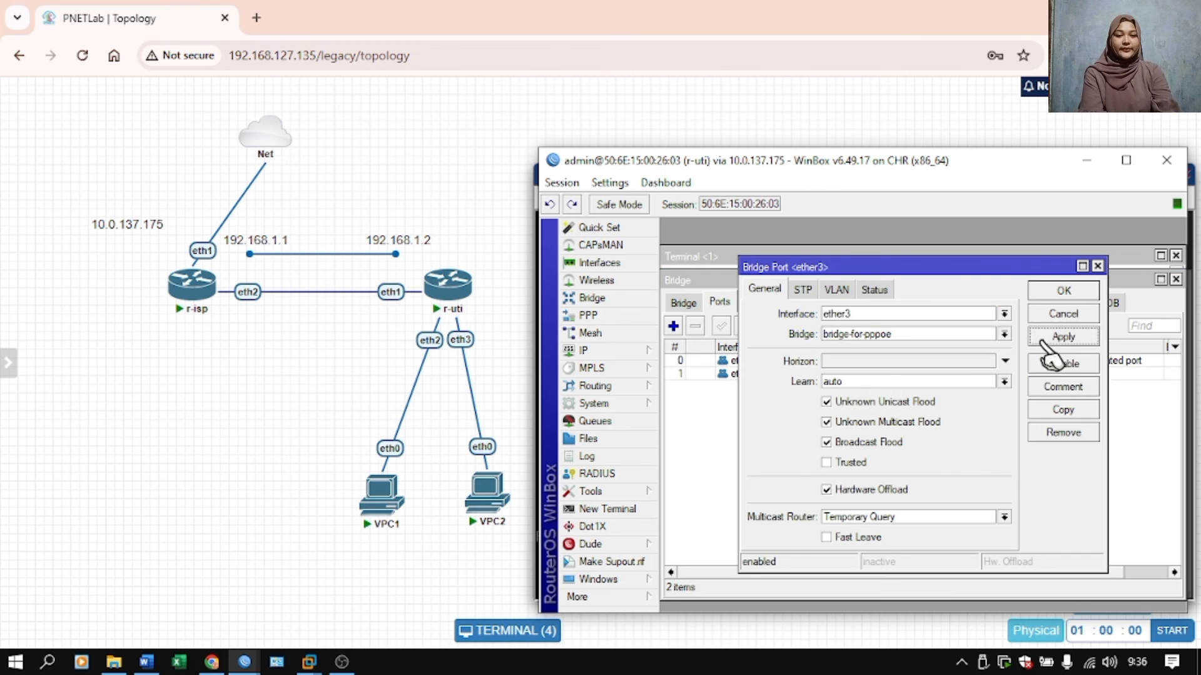
{"action": "left_click", "coordinate": [1069, 292]}
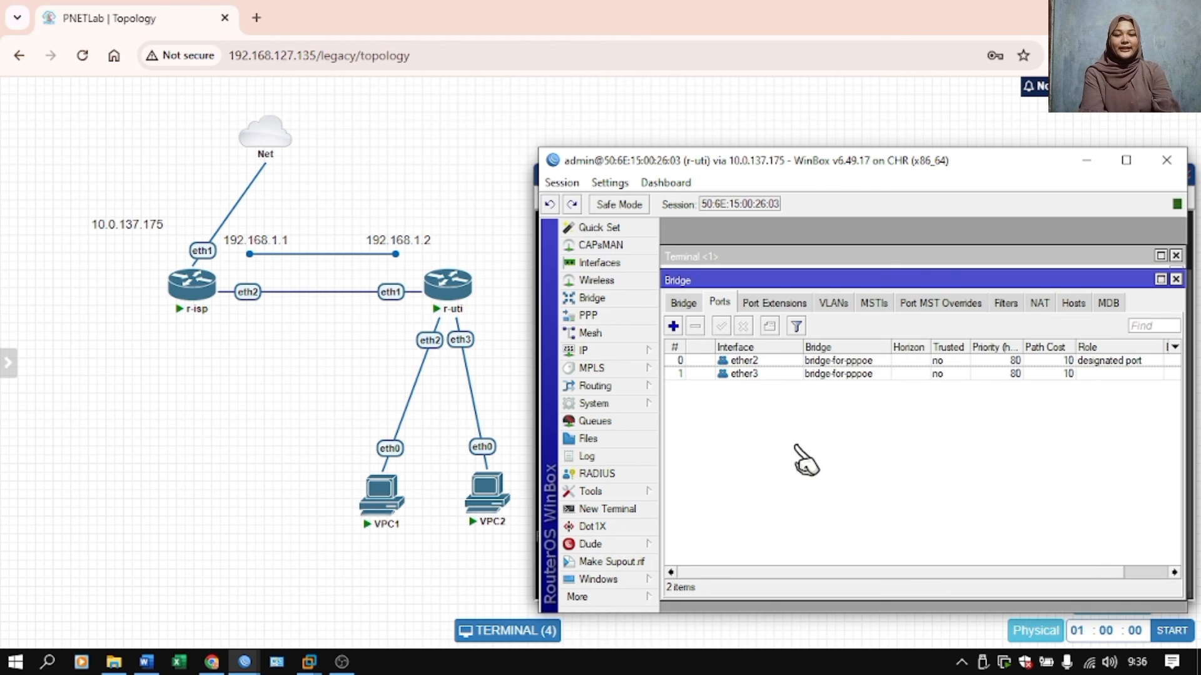
Assign the IP address 10.10.10.1/24 to the bridge-for-pppoe interface on r-uti.
{"action": "left_click", "coordinate": [601, 352]}
{"action": "left_click", "coordinate": [744, 235]}
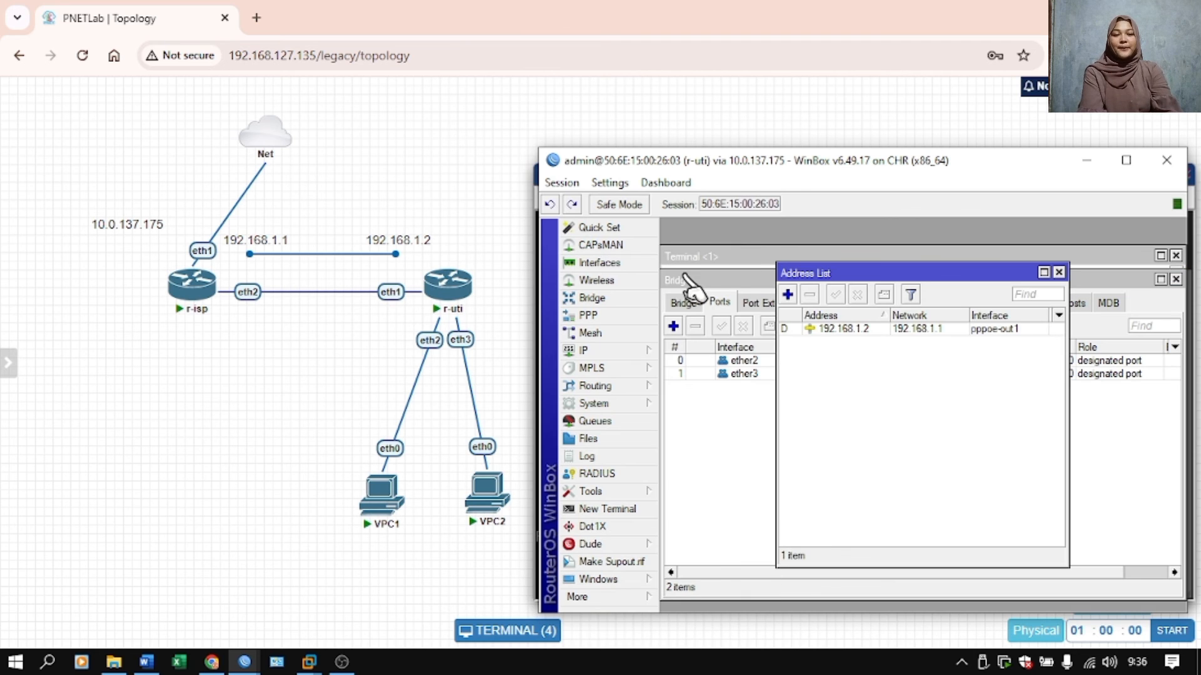
{"action": "left_click", "coordinate": [787, 294]}
{"action": "type", "text": "10.10.10.1/24"}
{"action": "left_click", "coordinate": [892, 382]}
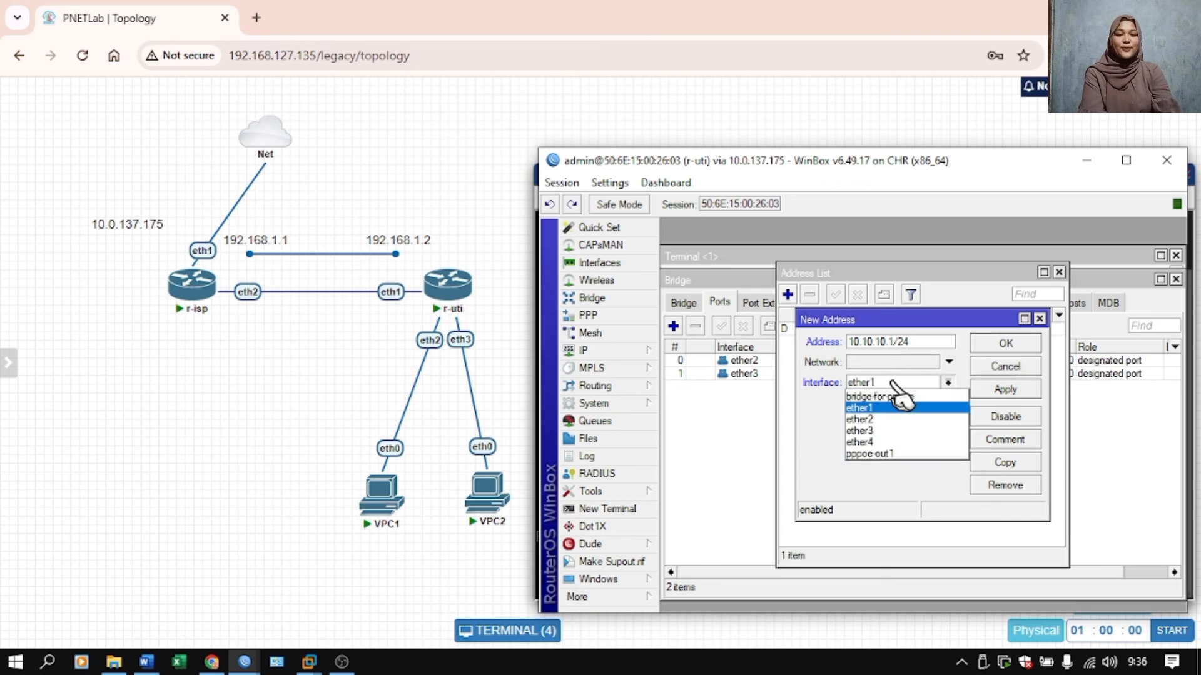
{"action": "left_click", "coordinate": [888, 397]}
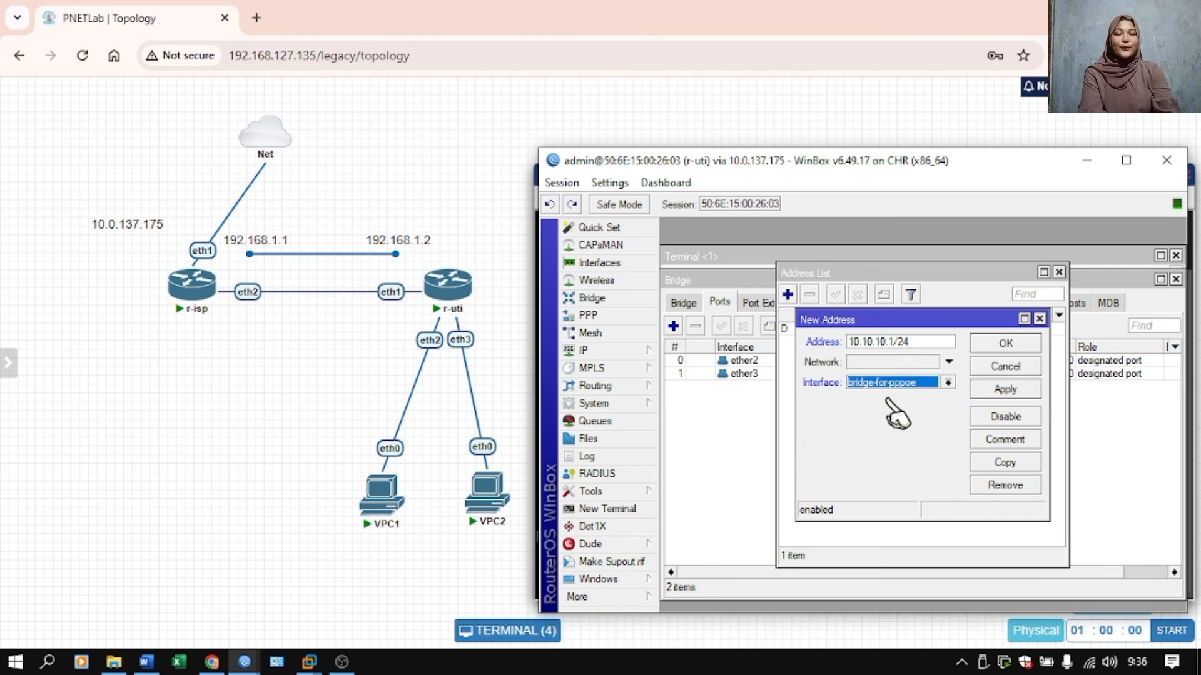
{"action": "left_click", "coordinate": [1003, 345]}
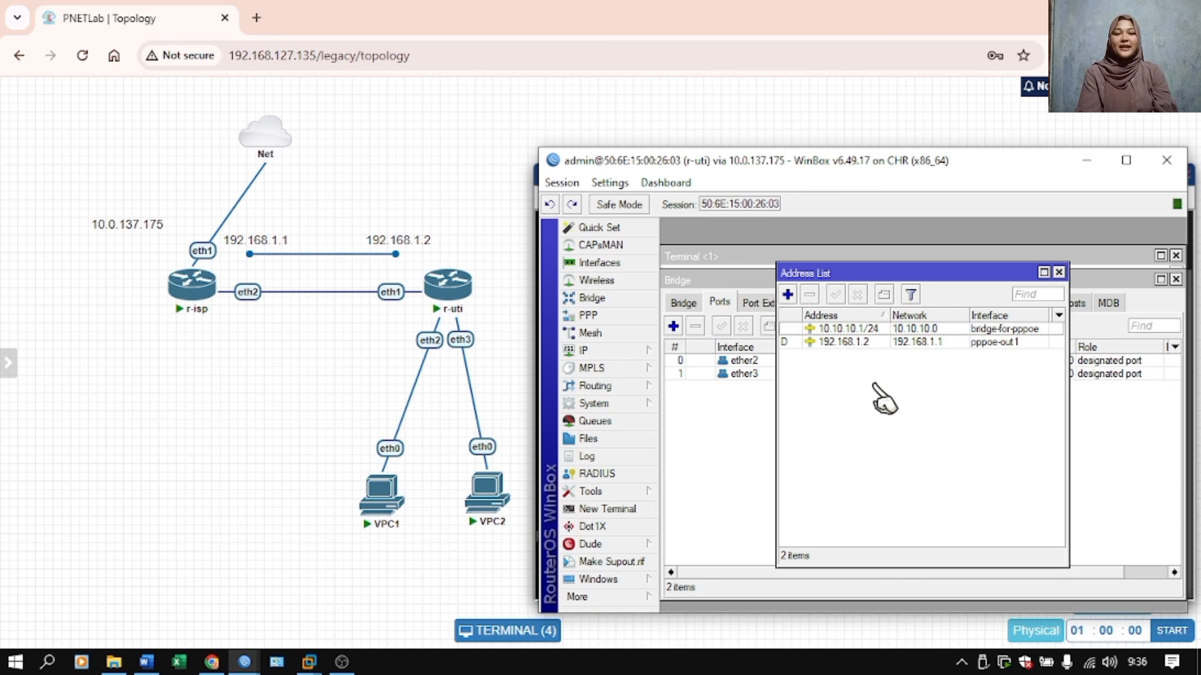
Set up a DHCP server on bridge-for-pppoe with the setup wizard, keeping the proposed values and the 00:10:00 lease time.
{"action": "left_click", "coordinate": [609, 350]}
{"action": "left_click", "coordinate": [669, 304]}
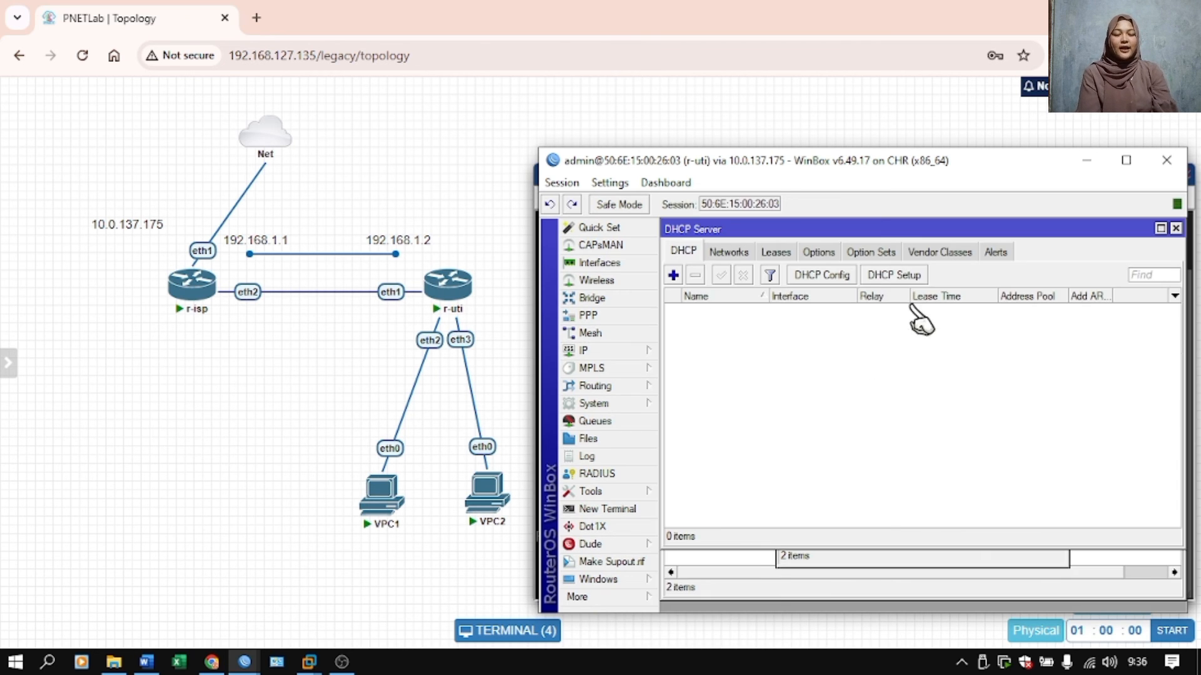
{"action": "left_click", "coordinate": [877, 280]}
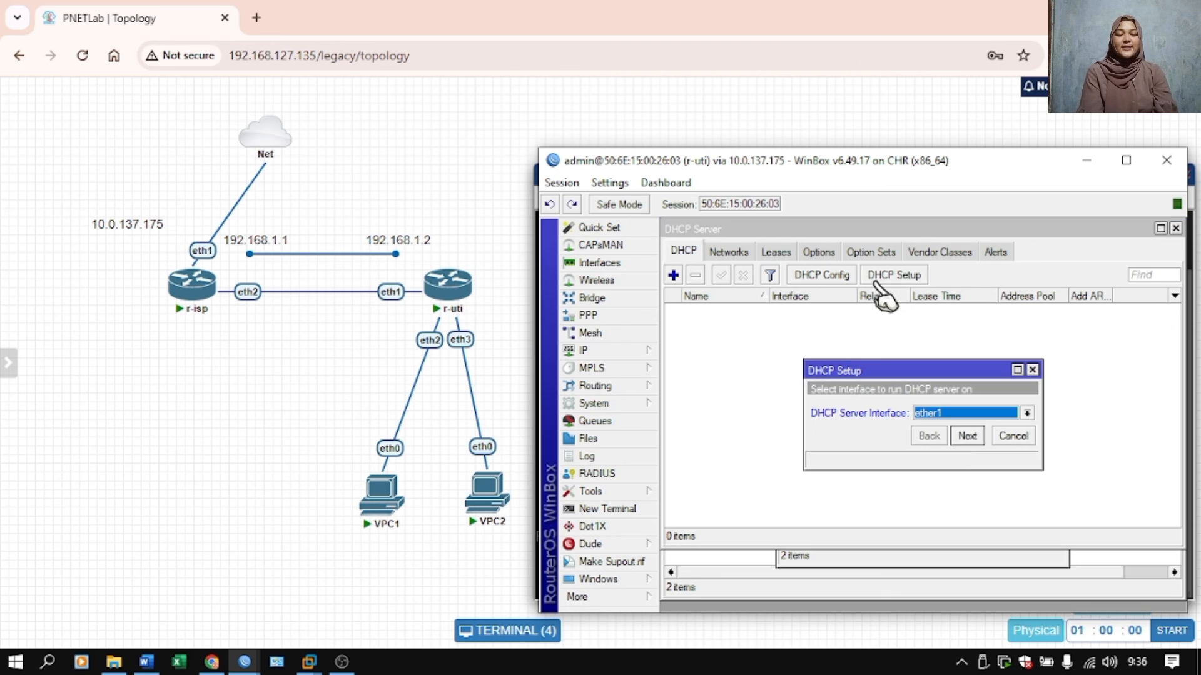
{"action": "left_click", "coordinate": [964, 411]}
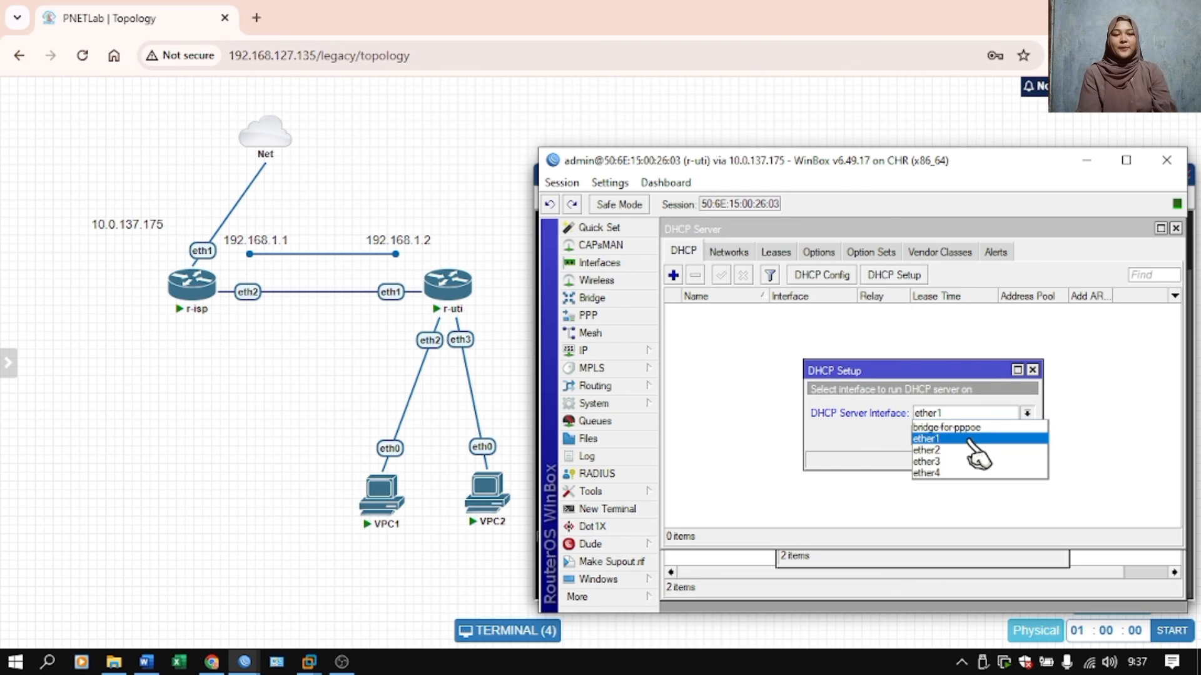
{"action": "left_click", "coordinate": [966, 427]}
{"action": "left_click", "coordinate": [967, 437]}
{"action": "left_click", "coordinate": [967, 436]}
{"action": "left_click", "coordinate": [966, 436]}
{"action": "left_click", "coordinate": [967, 436]}
{"action": "left_click", "coordinate": [967, 436]}
{"action": "left_click", "coordinate": [966, 437]}
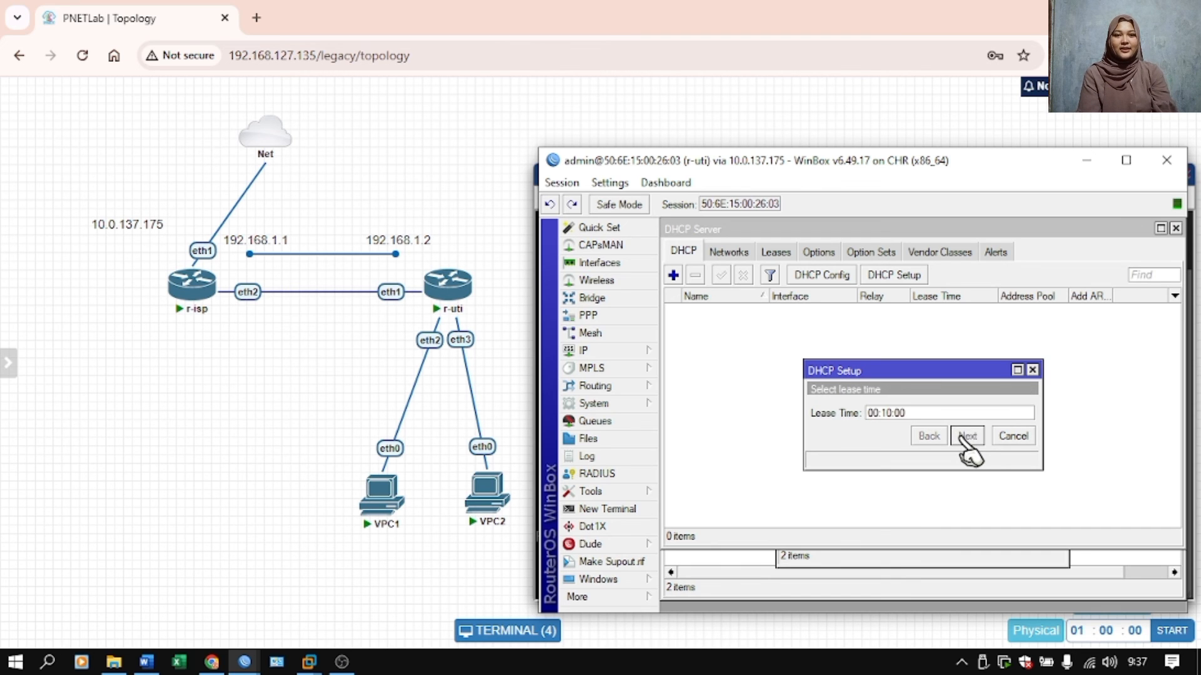
{"action": "left_click", "coordinate": [923, 411]}
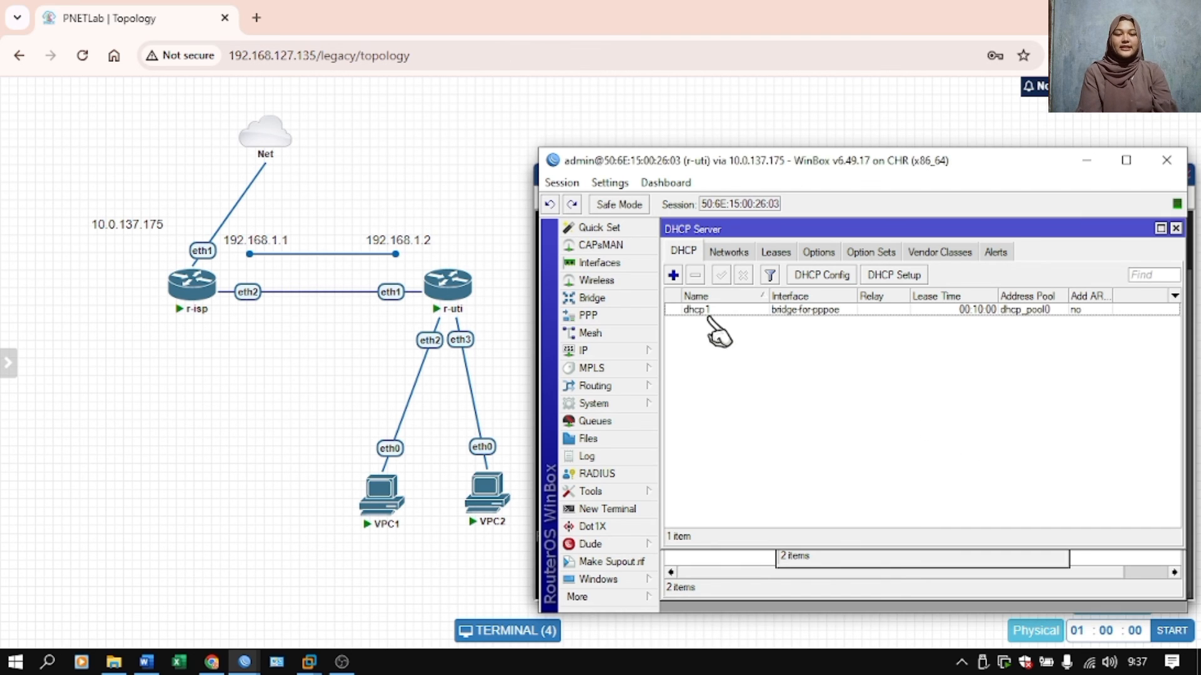
Start a new firewall NAT rule on r-uti with the srcnat chain and pppoe-out1 as the out interface.
{"action": "left_click", "coordinate": [598, 351]}
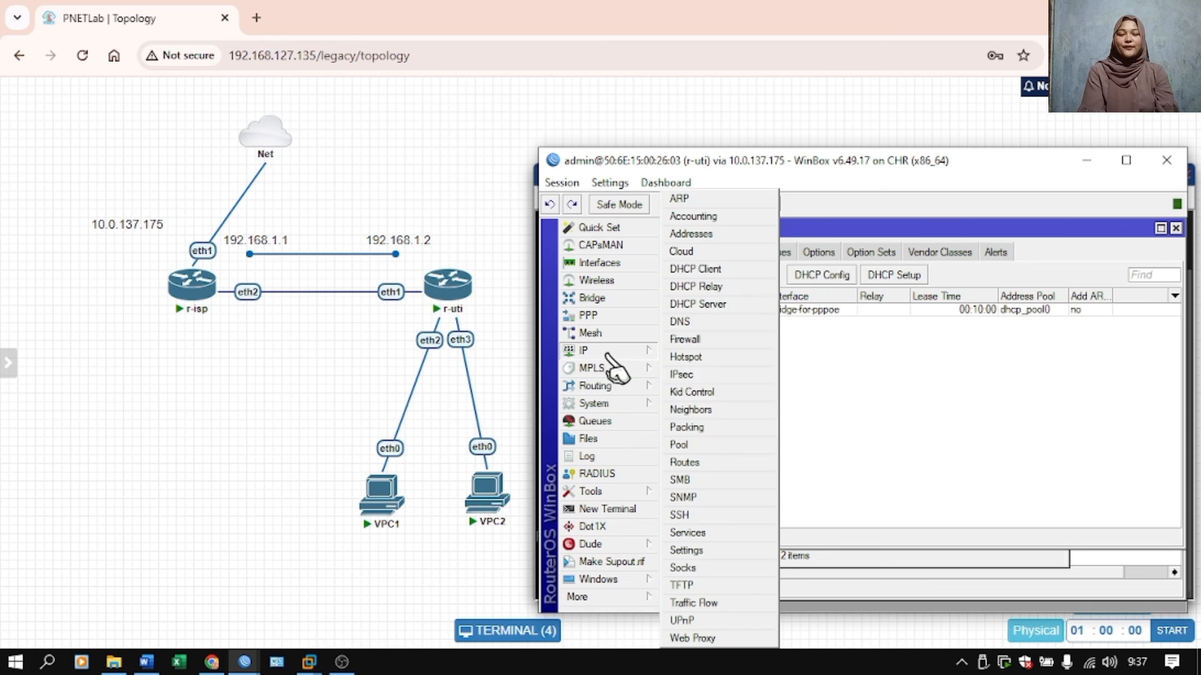
{"action": "left_click", "coordinate": [688, 340]}
{"action": "left_click", "coordinate": [739, 274]}
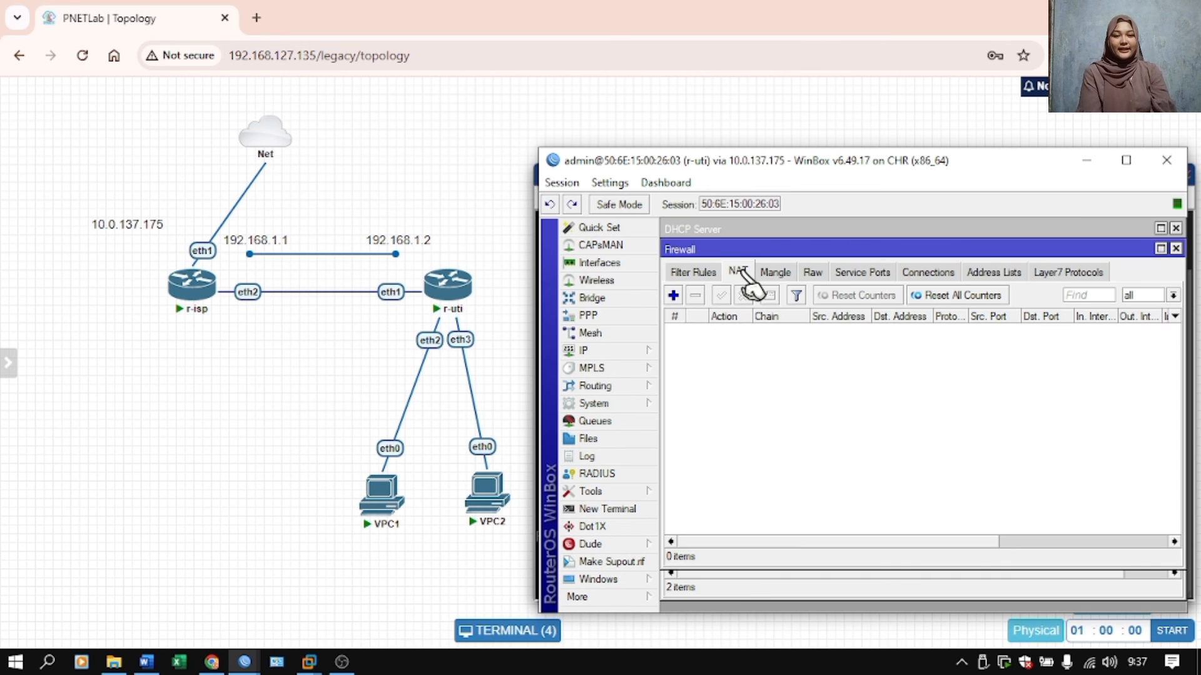
{"action": "left_click", "coordinate": [673, 296]}
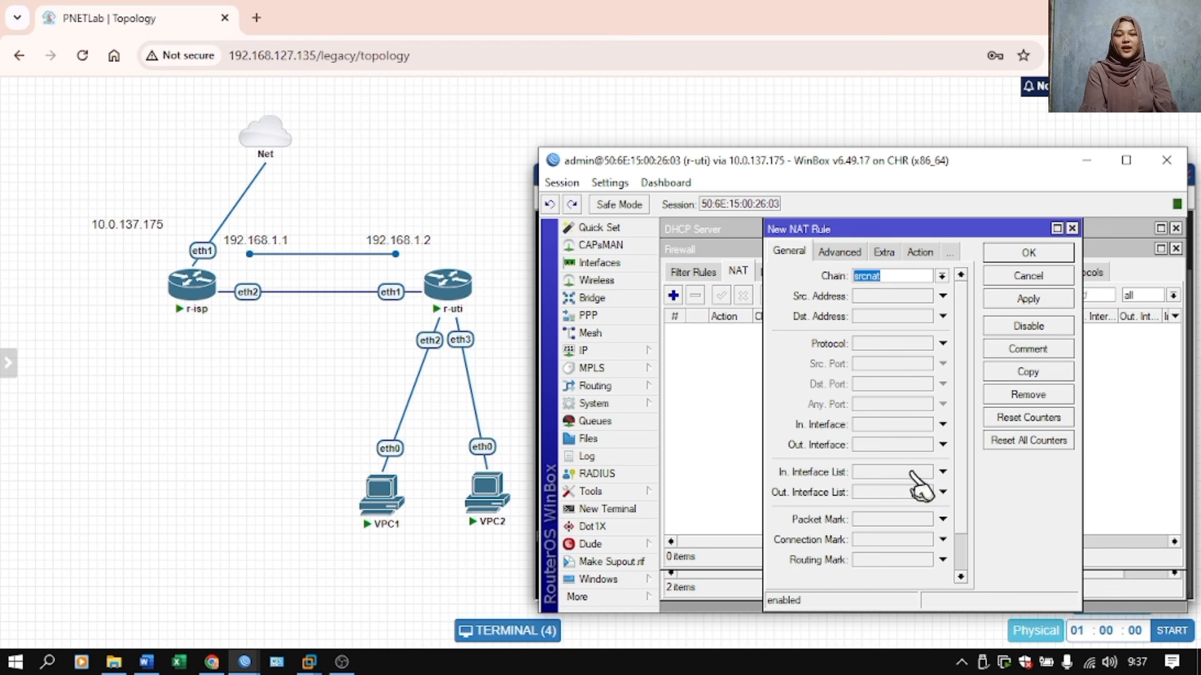
{"action": "left_click", "coordinate": [874, 445]}
{"action": "left_click", "coordinate": [953, 445]}
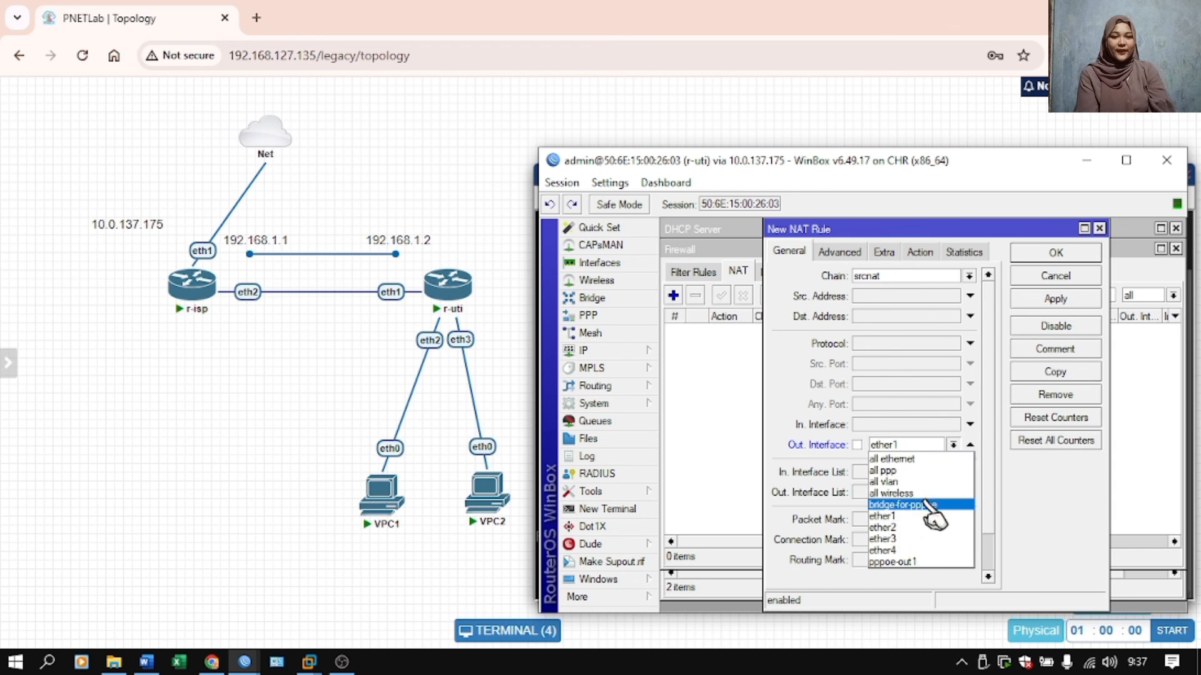
{"action": "left_click", "coordinate": [919, 561]}
Set the NAT rule's action to masquerade and save the rule.
{"action": "left_click", "coordinate": [928, 253]}
{"action": "left_click", "coordinate": [933, 275]}
{"action": "left_click", "coordinate": [910, 372]}
{"action": "left_click", "coordinate": [1070, 294]}
{"action": "left_click", "coordinate": [1069, 259]}
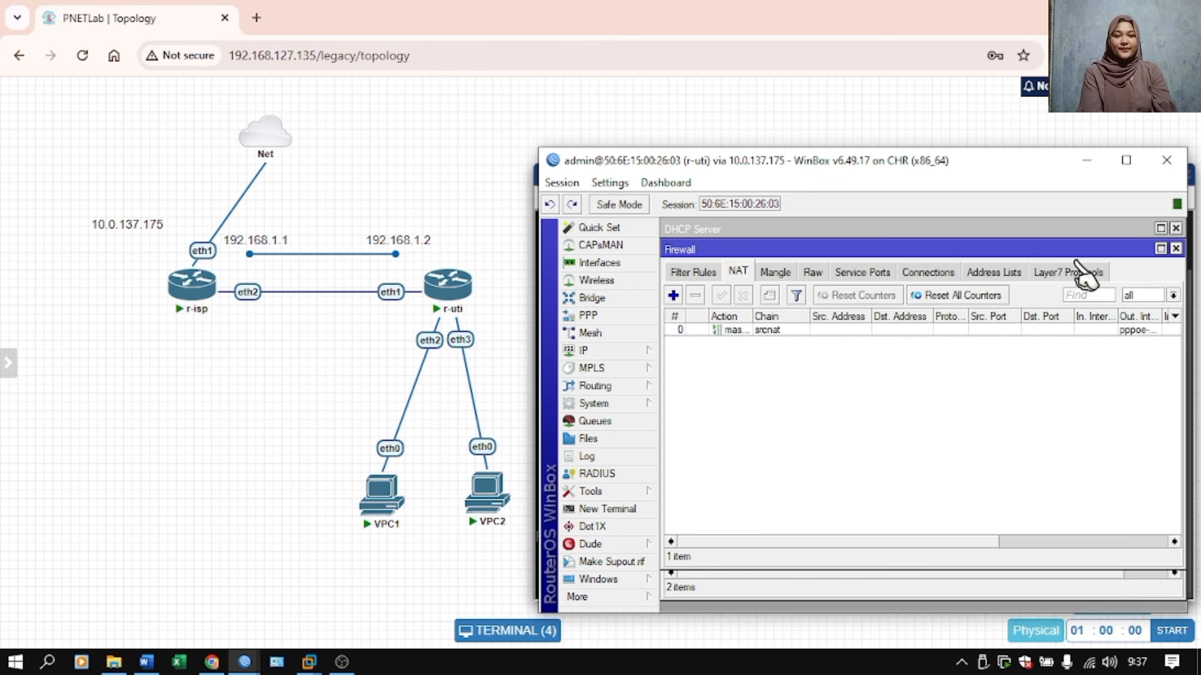
Open the VPC1 console and request an address with the ip dhcp command.
{"action": "left_click", "coordinate": [383, 500]}
{"action": "left_click", "coordinate": [383, 500]}
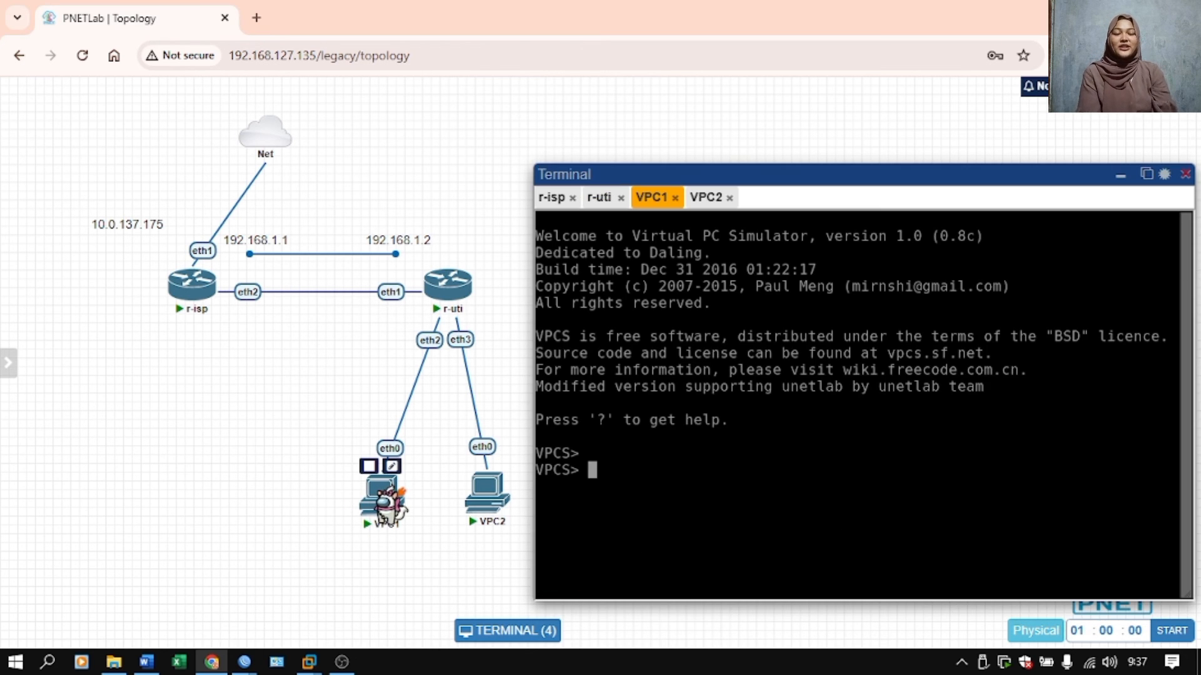
{"action": "type", "text": "ip dhcp"}
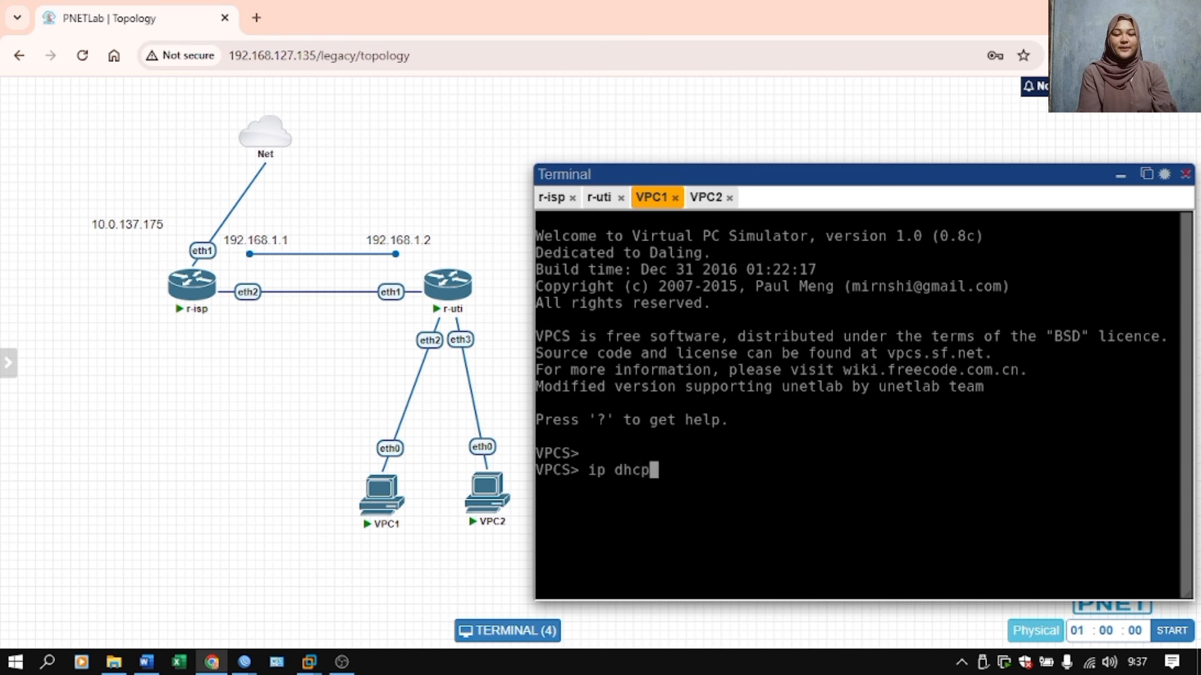
{"action": "key", "text": "Return"}
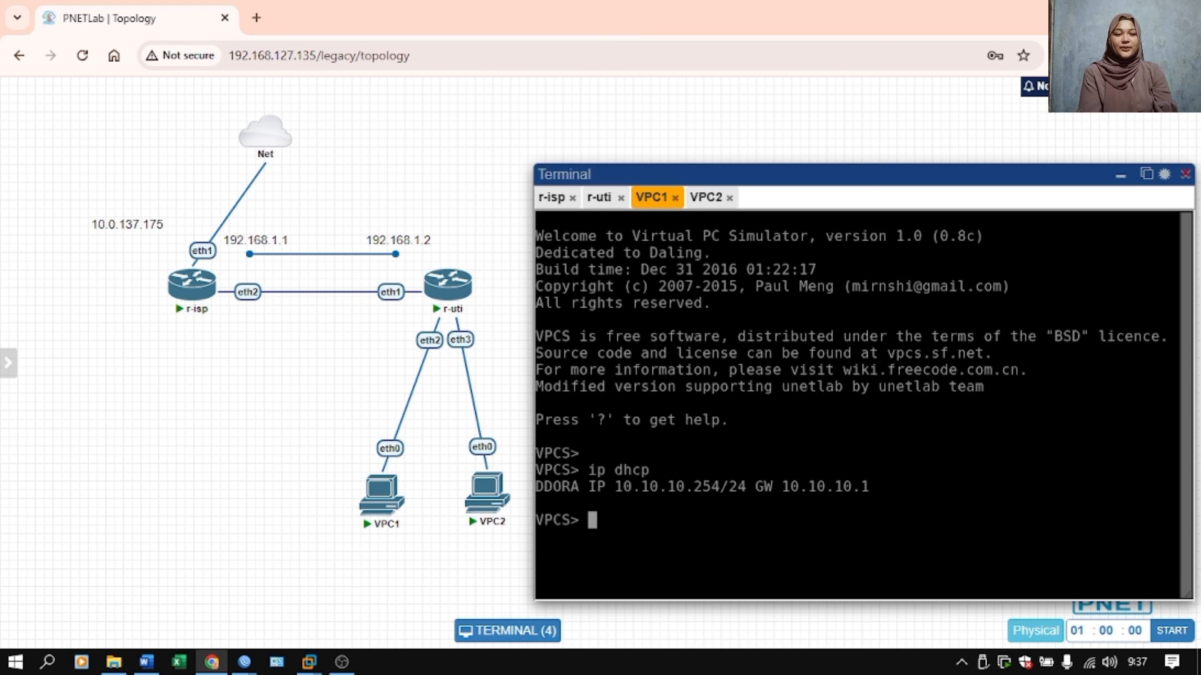
Test VPC1's internet access by pinging 8.8.8.8 and google.com, stopping each ping after a few replies.
{"action": "type", "text": "ping 8.8.8.8"}
{"action": "key", "text": "Return"}
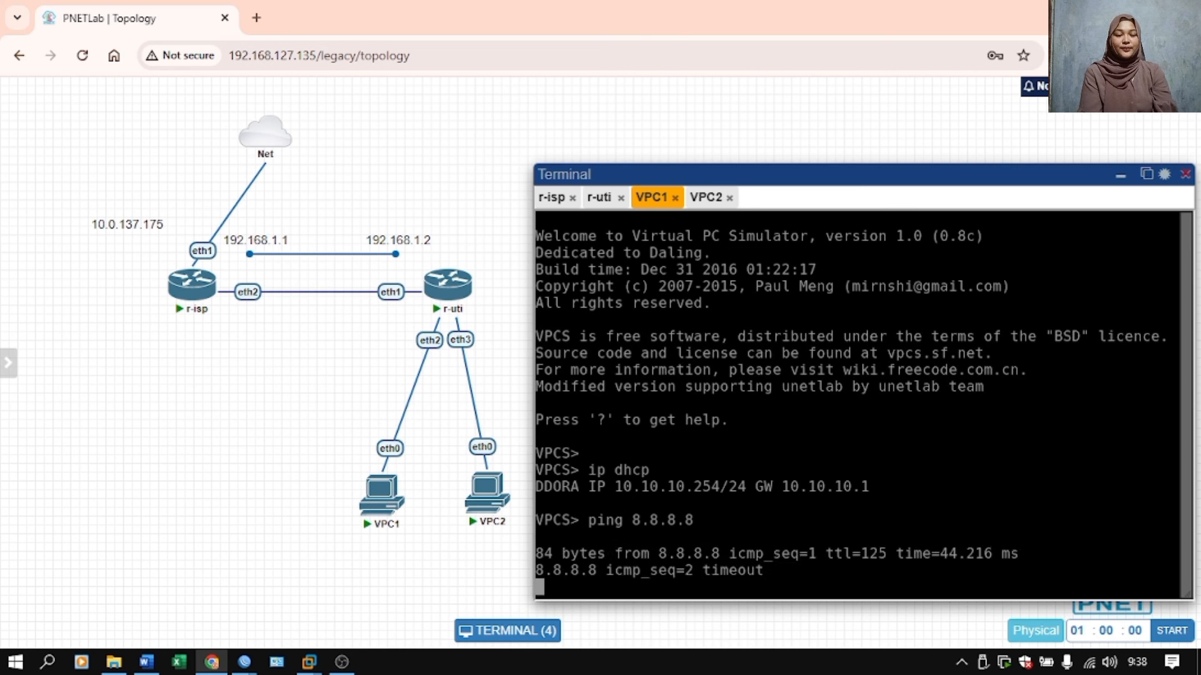
{"action": "key", "text": "ctrl+c"}
{"action": "type", "text": "ping google.com"}
{"action": "key", "text": "Return"}
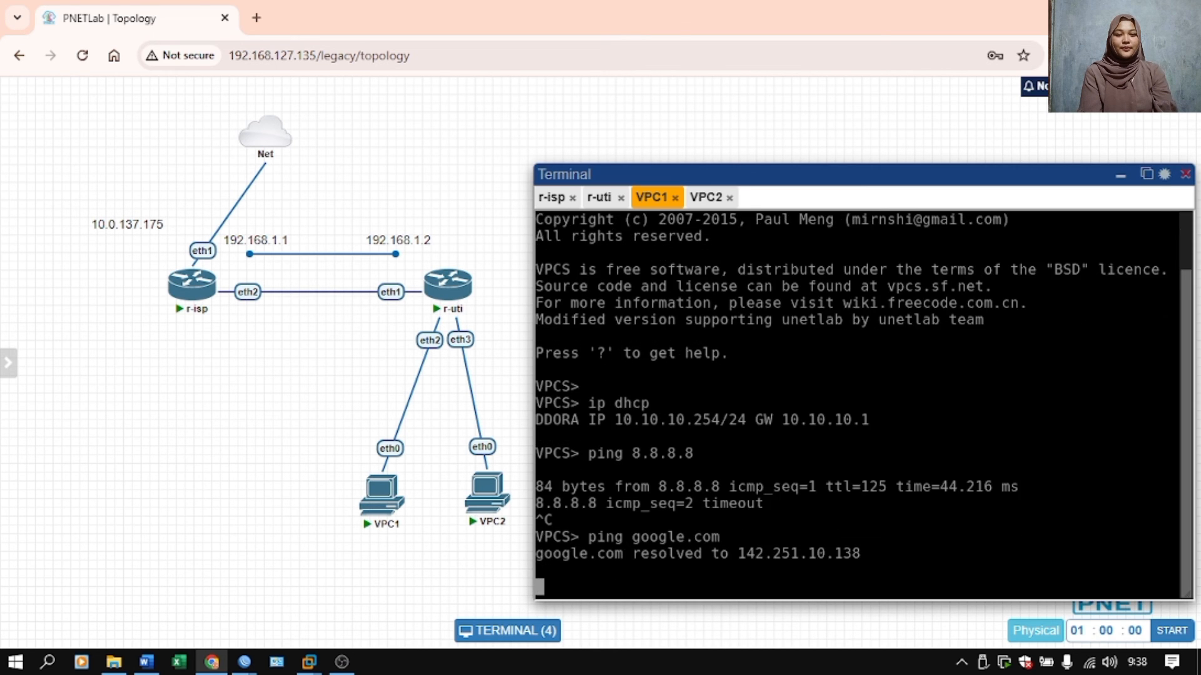
{"action": "key", "text": "ctrl+c"}
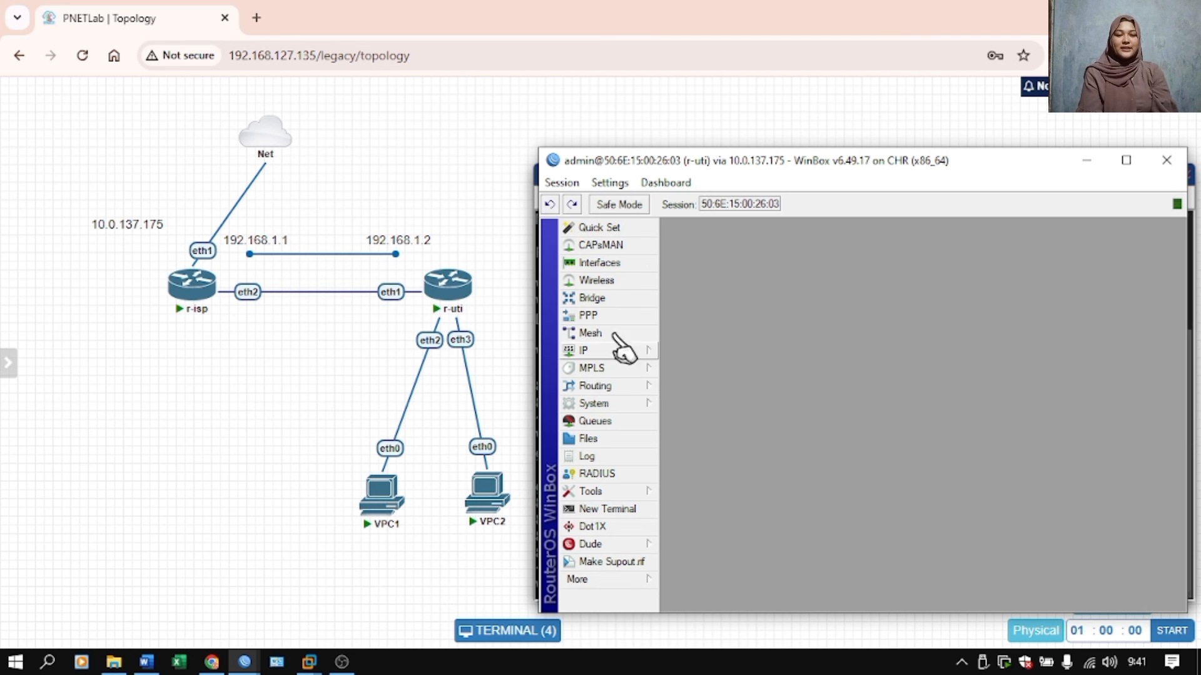
Review the dial-out settings of the pppoe-out1 interface on r-uti, including its profile, and close them unchanged.
{"action": "left_click", "coordinate": [609, 316]}
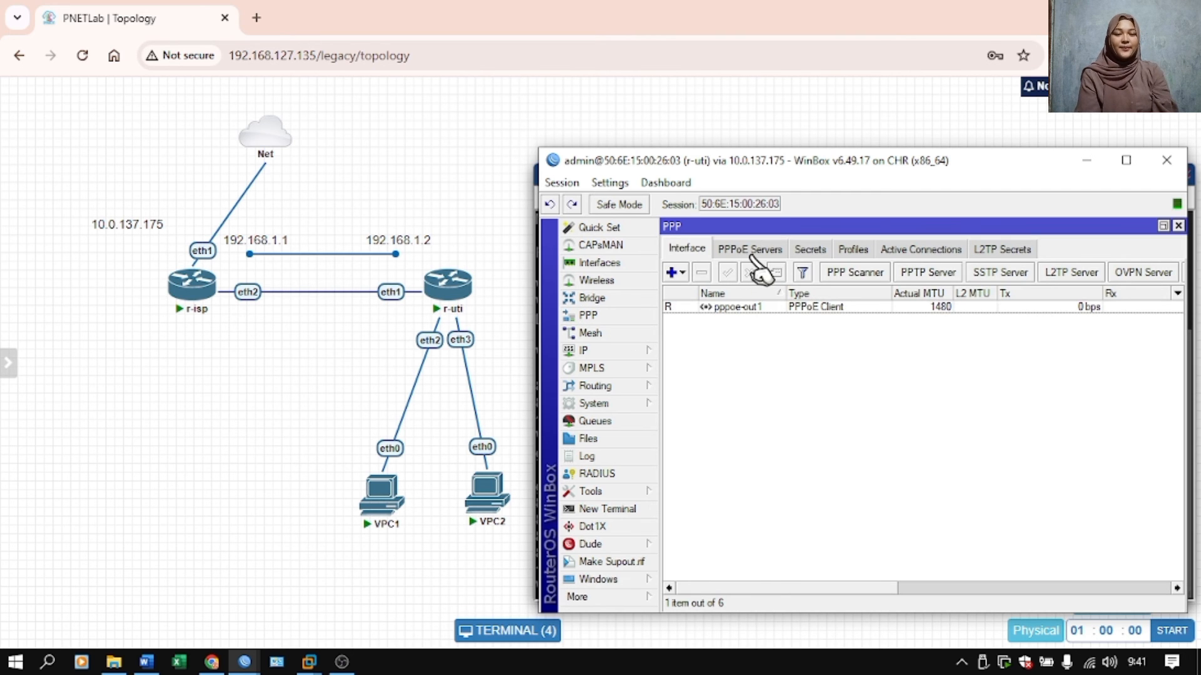
{"action": "double_click", "coordinate": [715, 308]}
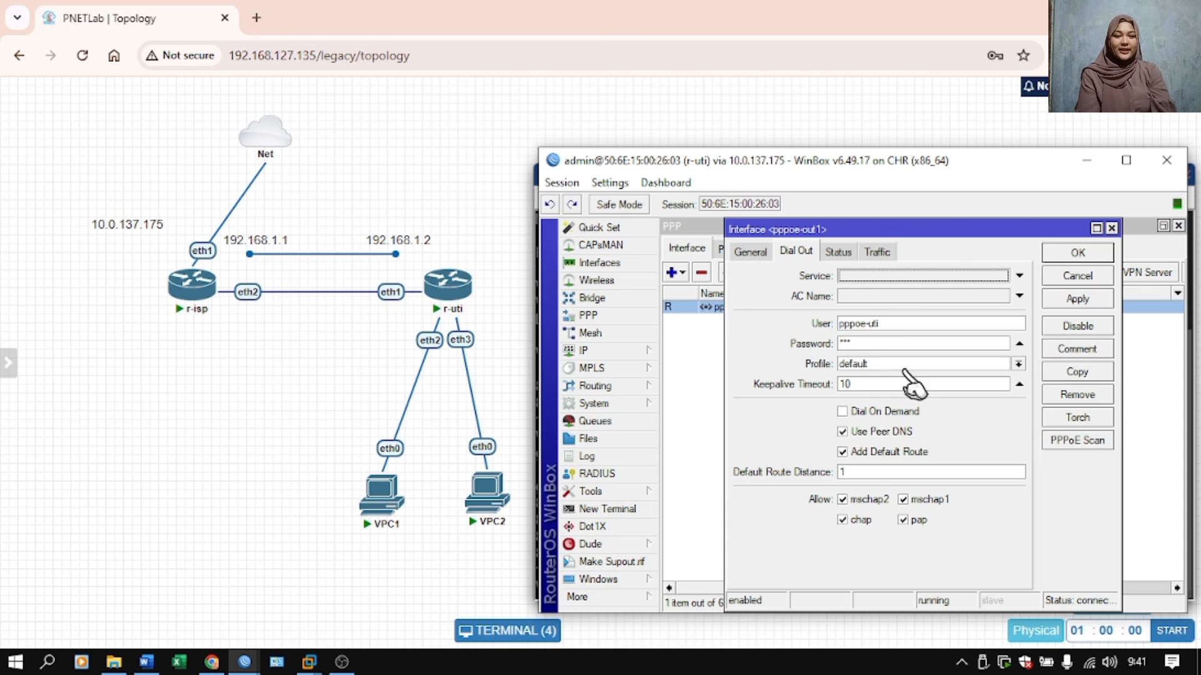
{"action": "left_click", "coordinate": [1111, 229]}
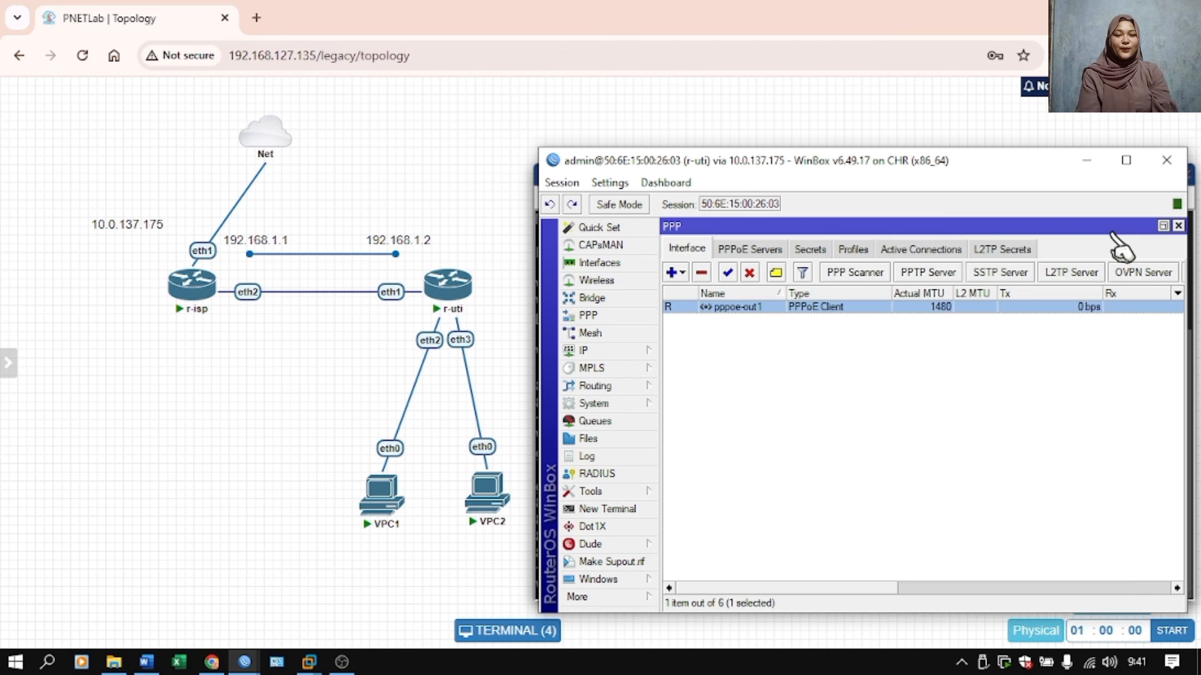
Set the rate limit (rx/tx) of r-uti's default PPP profile to 2M/2M and save the profile.
{"action": "left_click", "coordinate": [852, 249]}
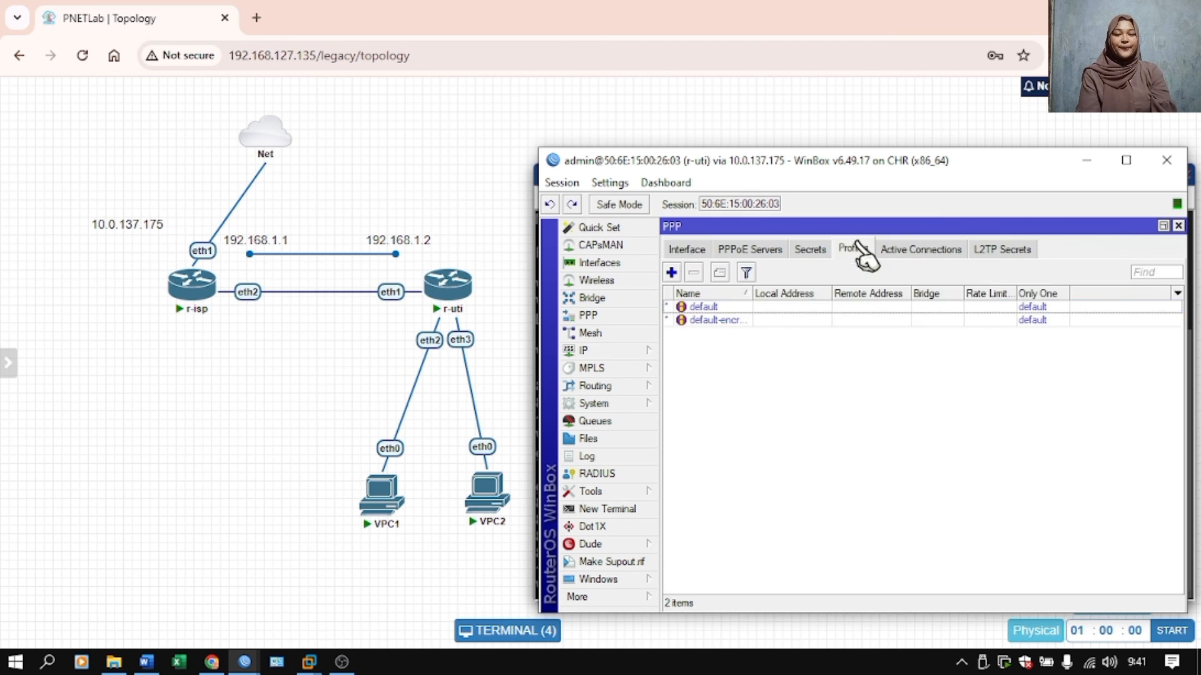
{"action": "double_click", "coordinate": [725, 306]}
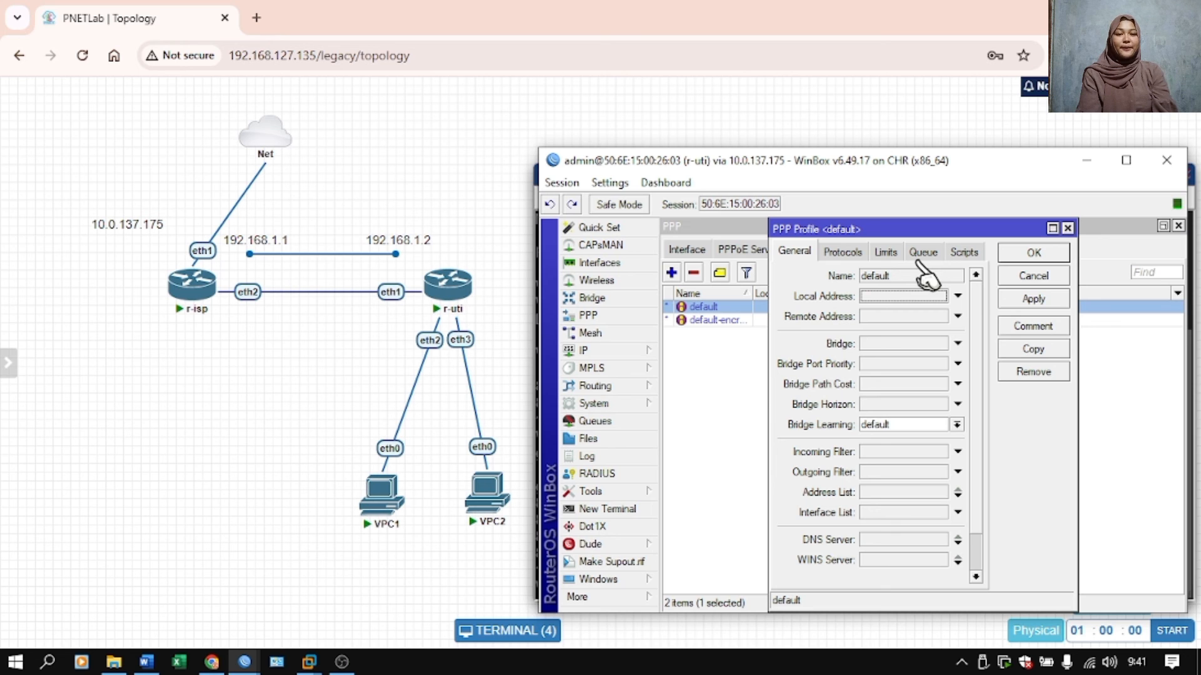
{"action": "left_click", "coordinate": [886, 251]}
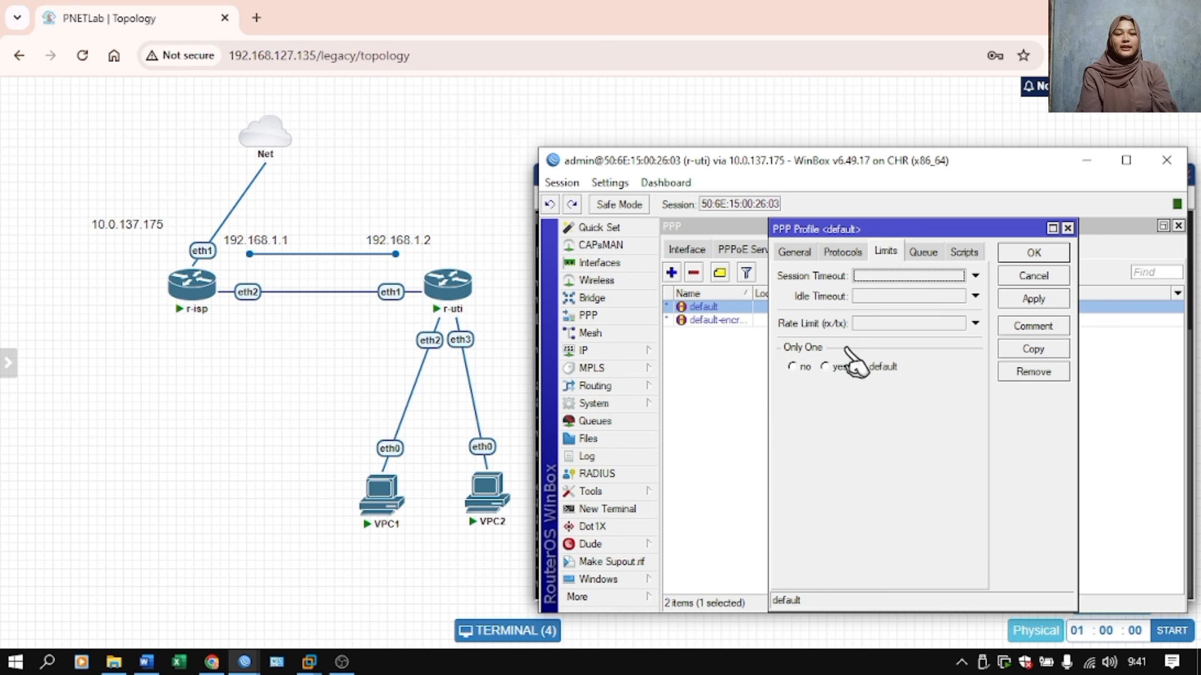
{"action": "left_click", "coordinate": [872, 324]}
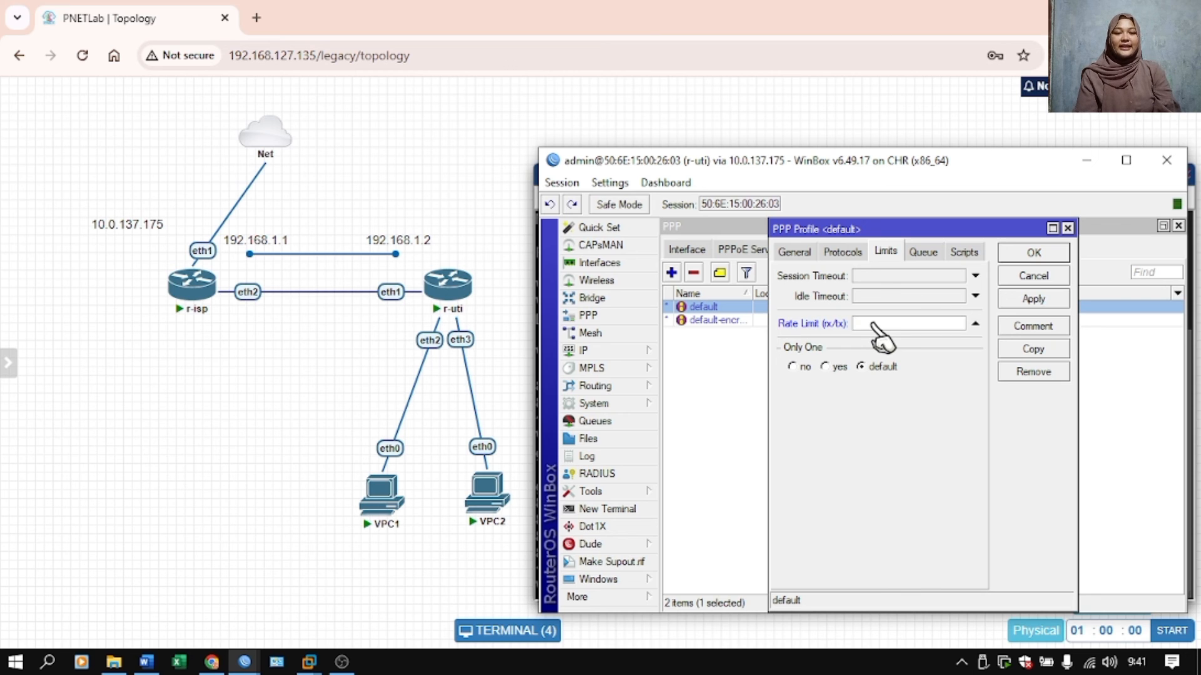
{"action": "type", "text": "2M"}
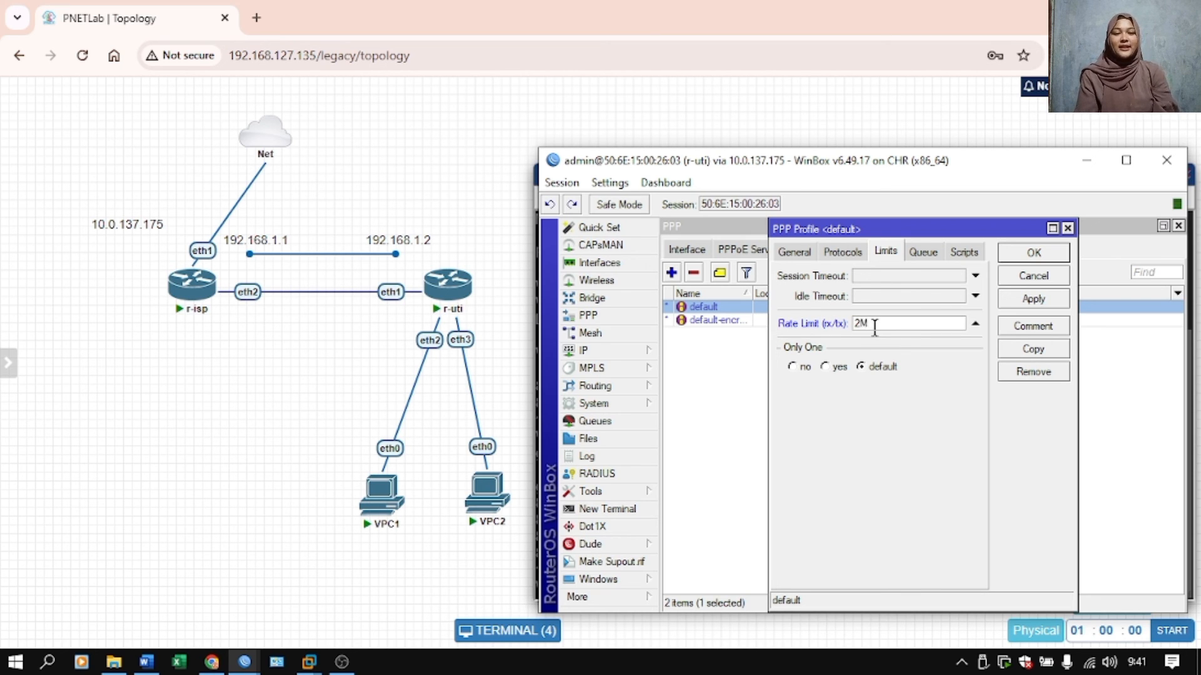
{"action": "type", "text": "/2M"}
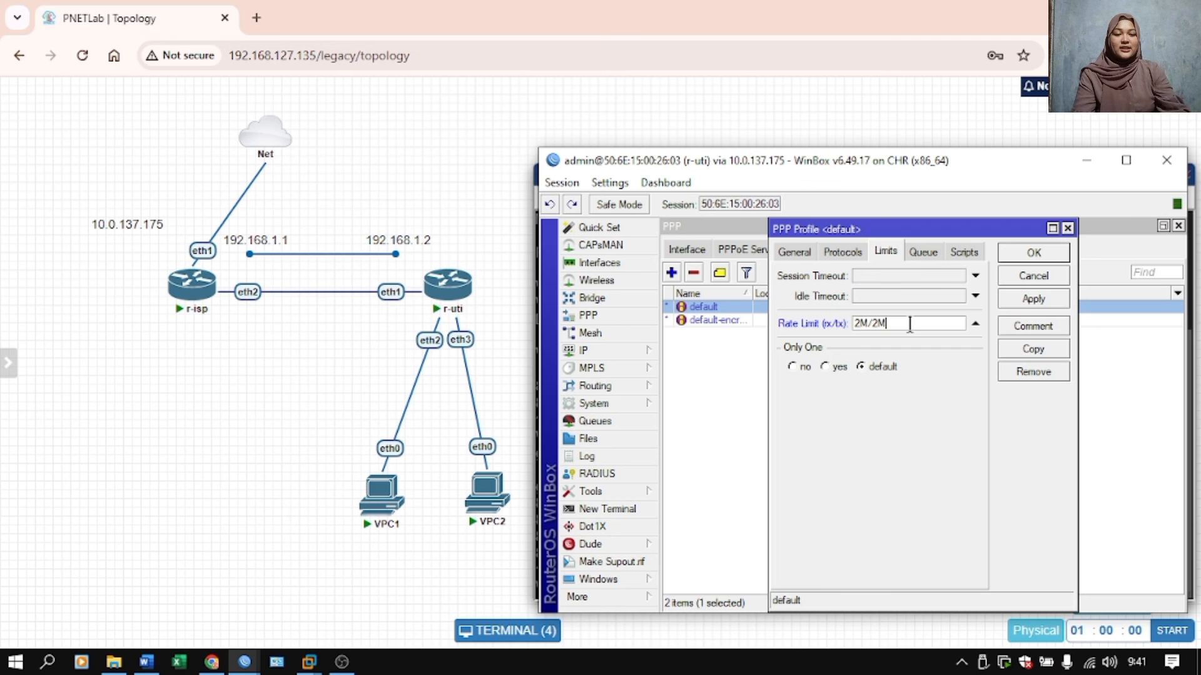
{"action": "left_click", "coordinate": [1048, 300]}
{"action": "left_click", "coordinate": [1033, 253]}
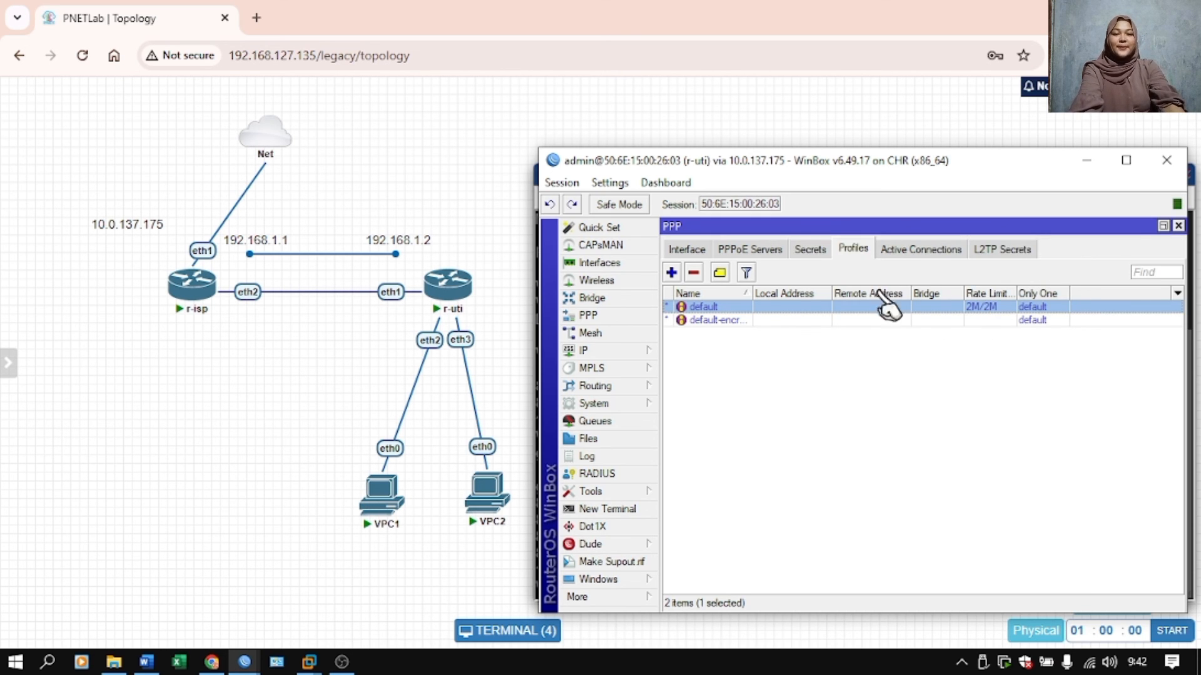